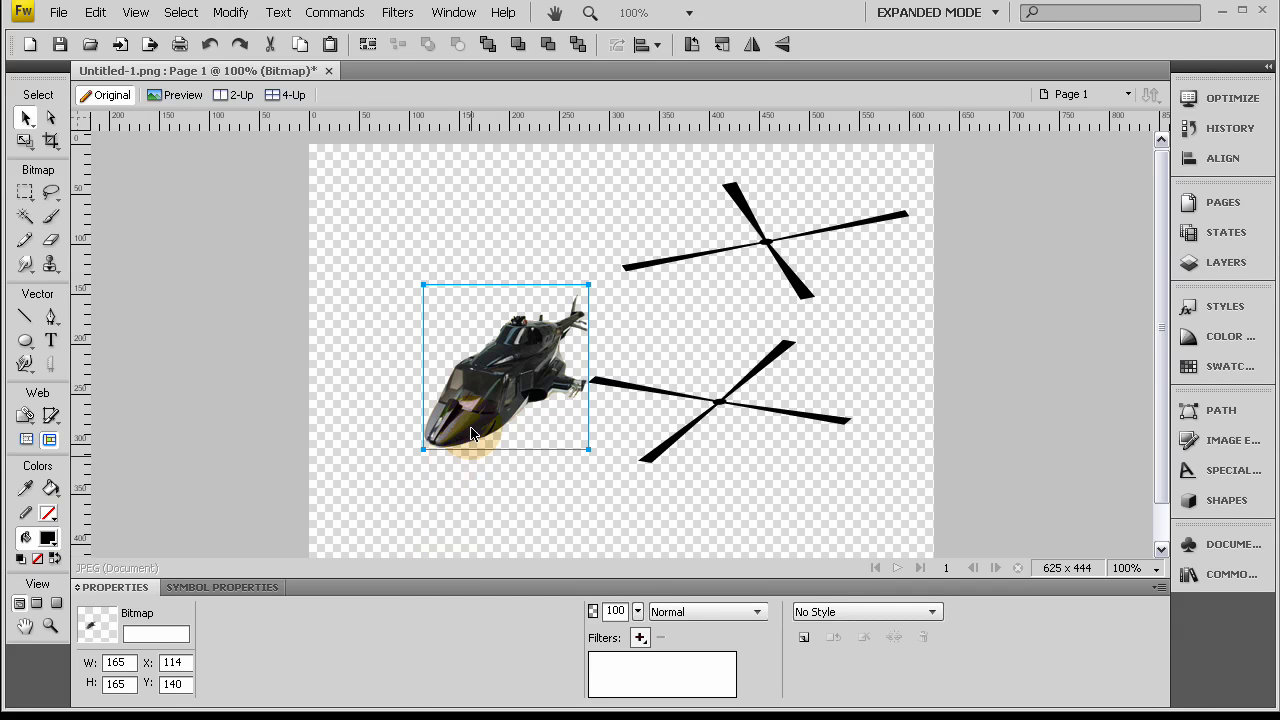
Drag the helicopter bitmap to the lower centre of the 617 x 415 transparent canvas
drag(472, 433, 688, 466)
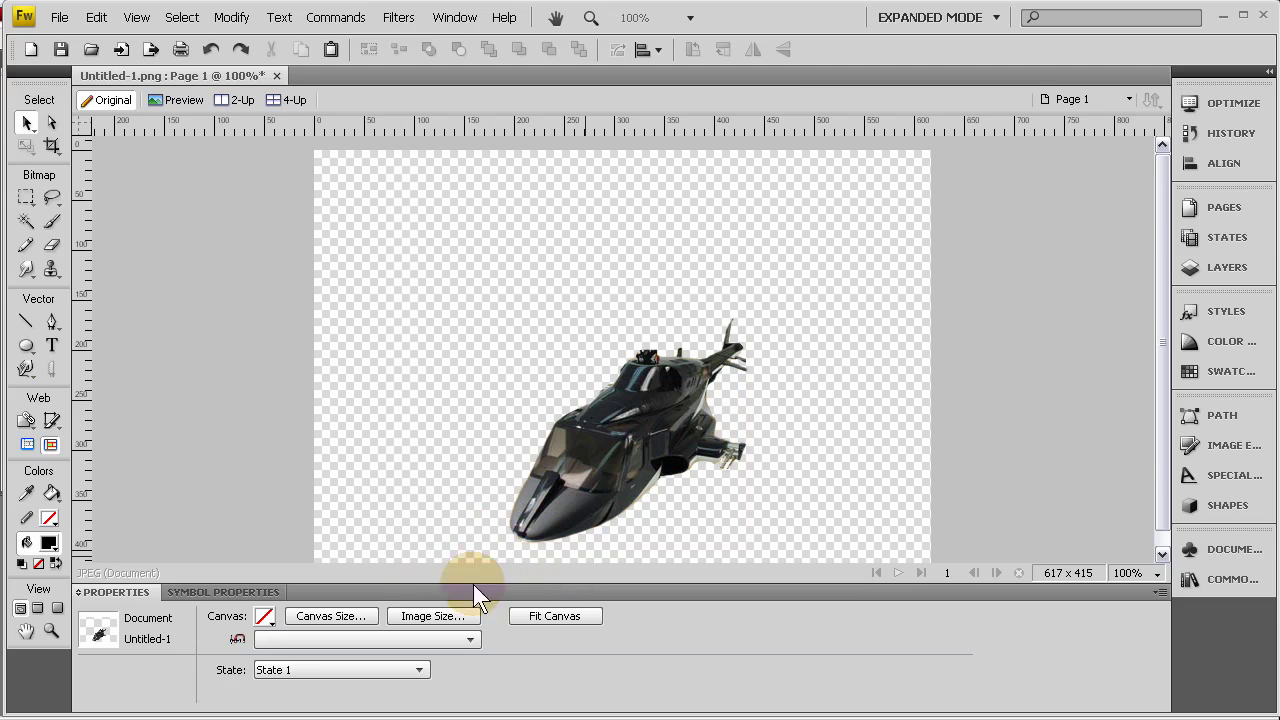
Position the 240 x 241 helicopter bitmap in the lower-right corner at X 356, Y 172
drag(650, 418, 658, 396)
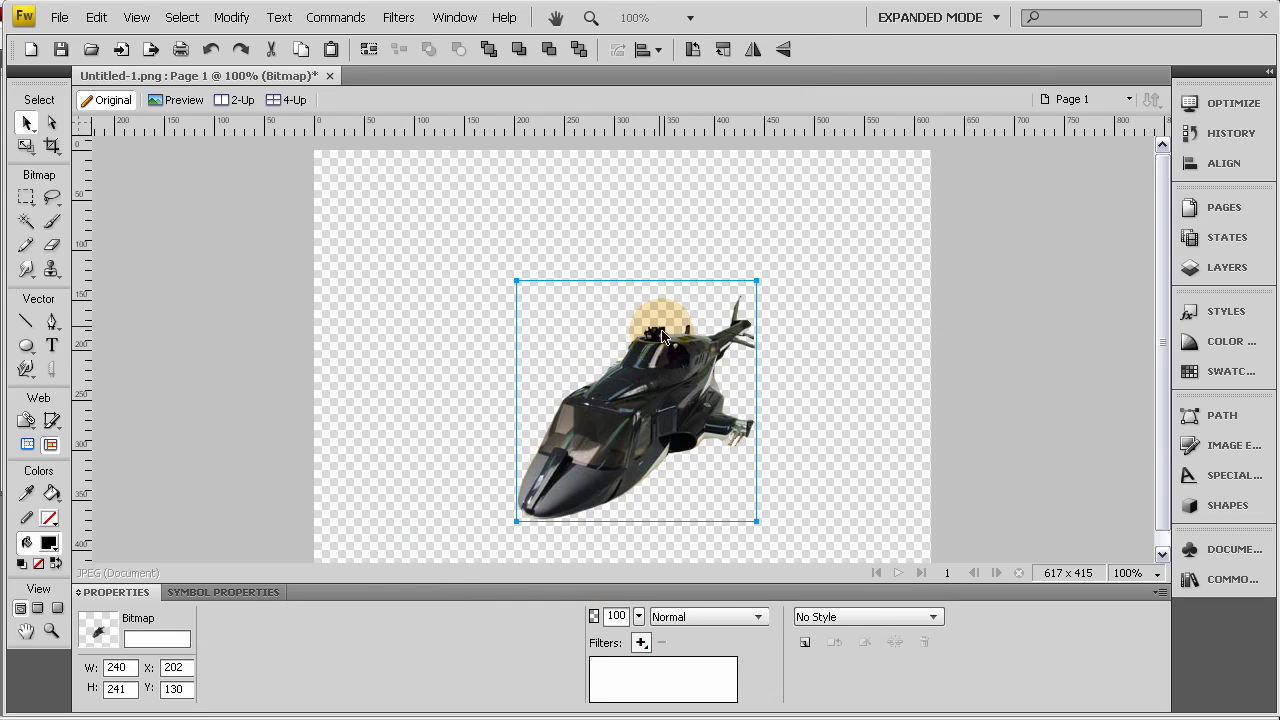
drag(648, 324, 650, 355)
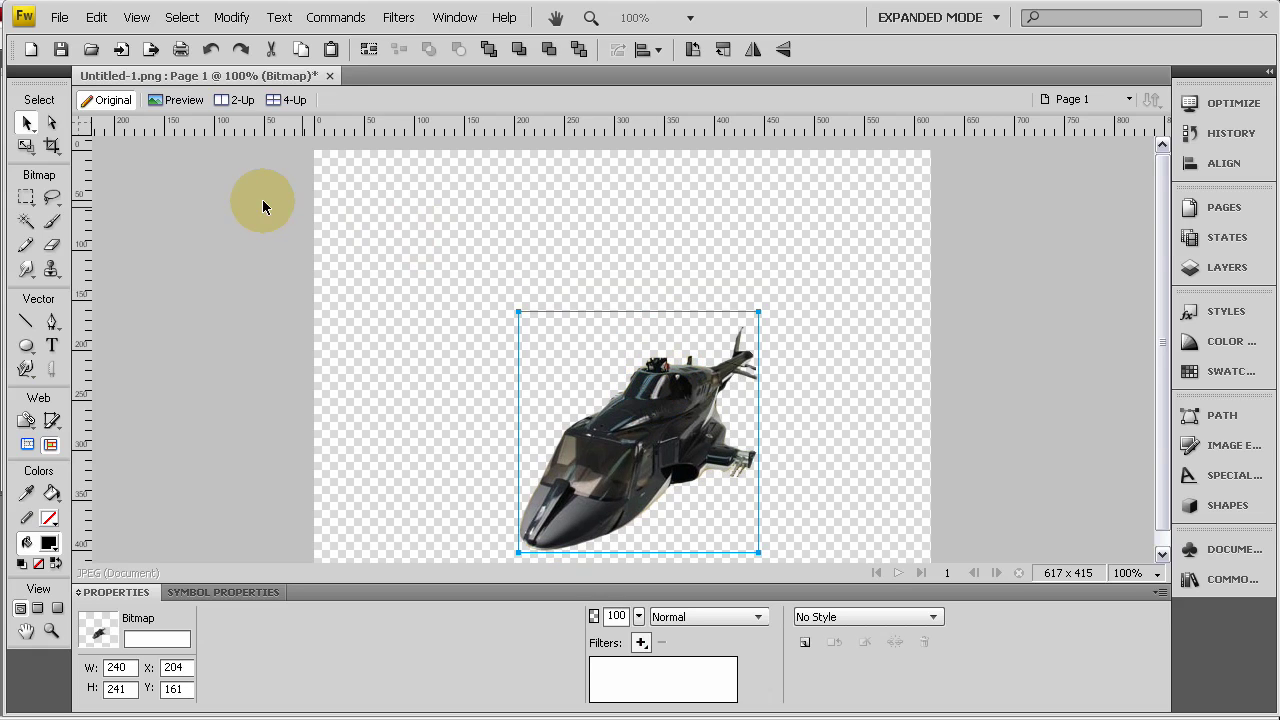
click(237, 259)
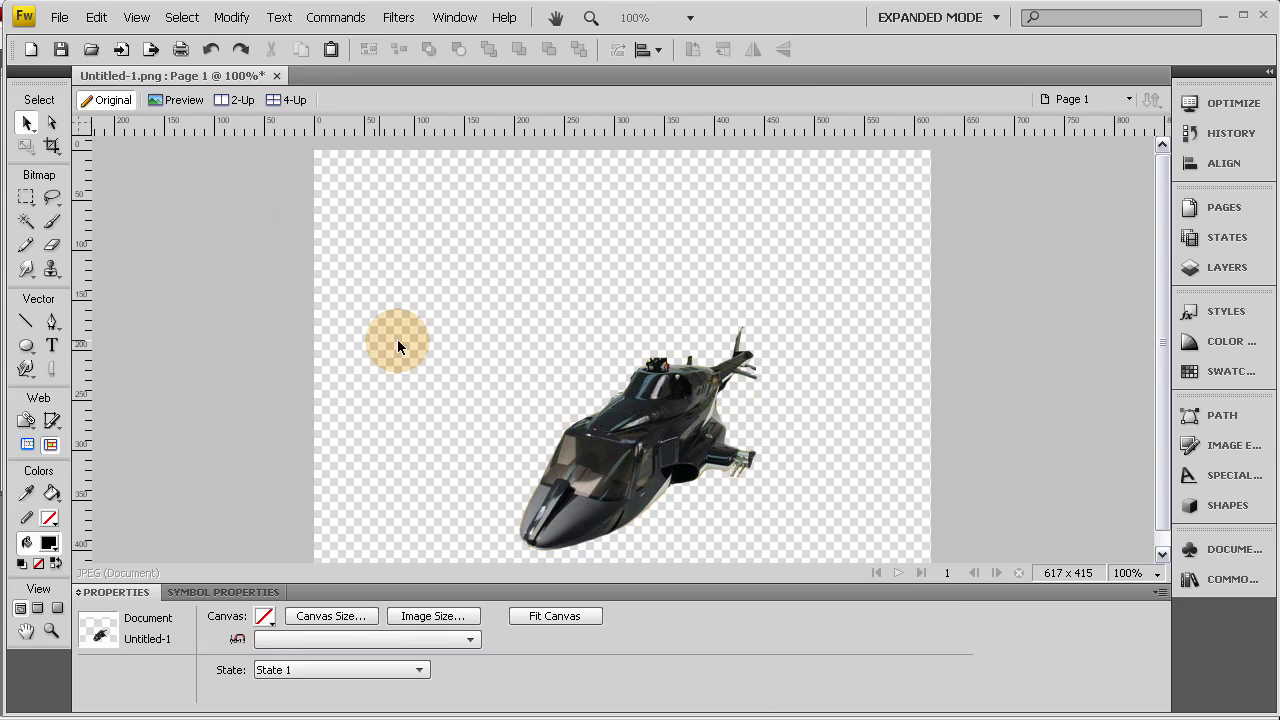
drag(632, 450, 781, 407)
scroll(791, 460, down, 1)
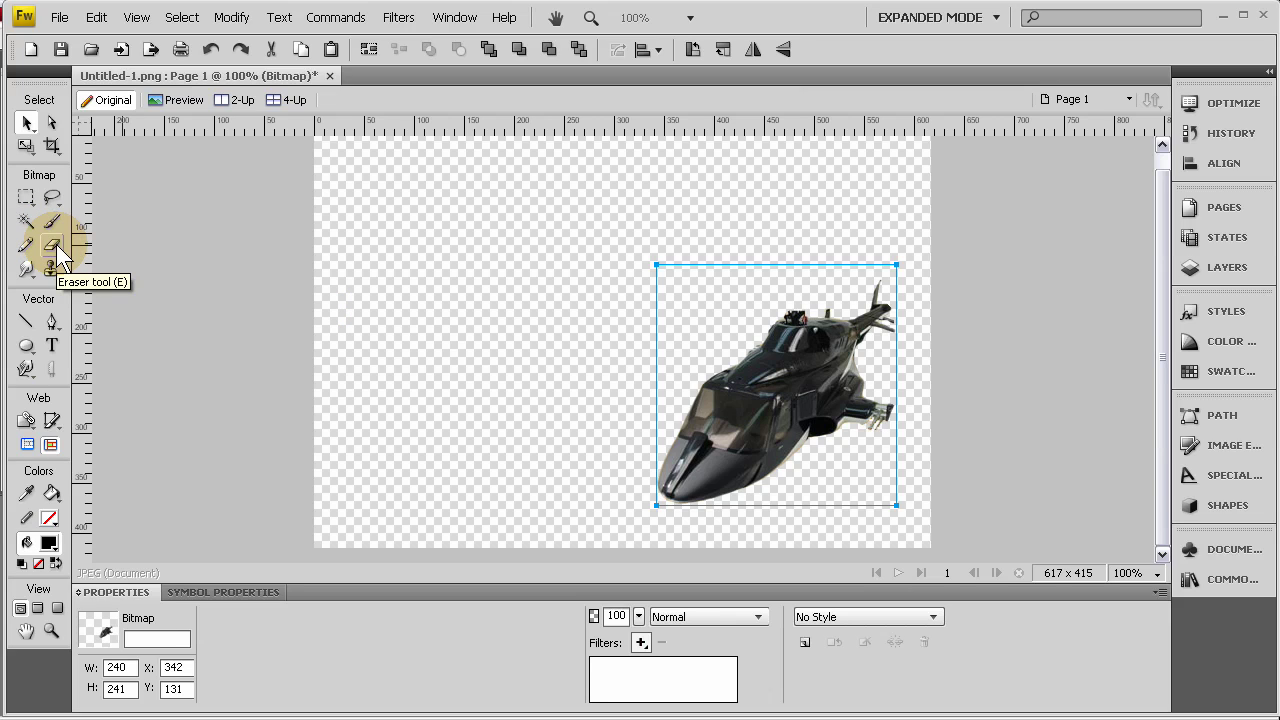
drag(790, 375, 826, 412)
click(975, 378)
Draw a 20 x 20 black circle at X 189, Y 159 with the Ellipse tool
click(35, 352)
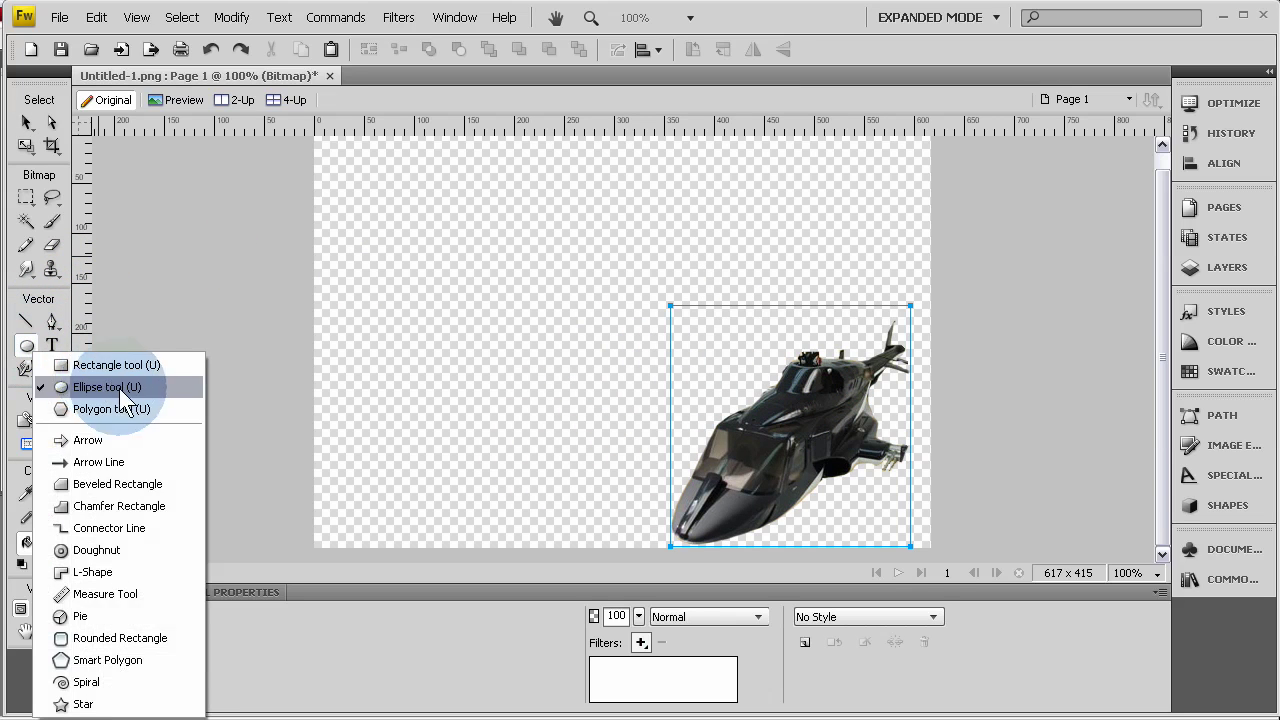
click(63, 381)
click(531, 272)
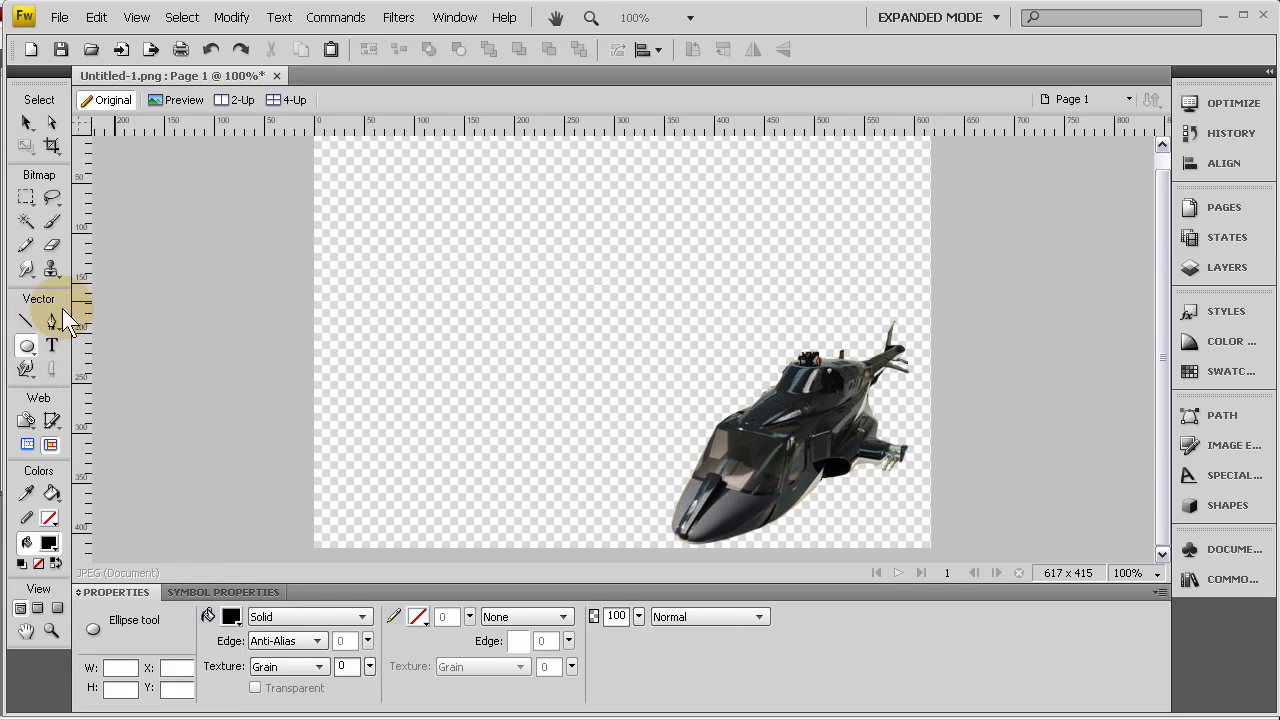
click(27, 350)
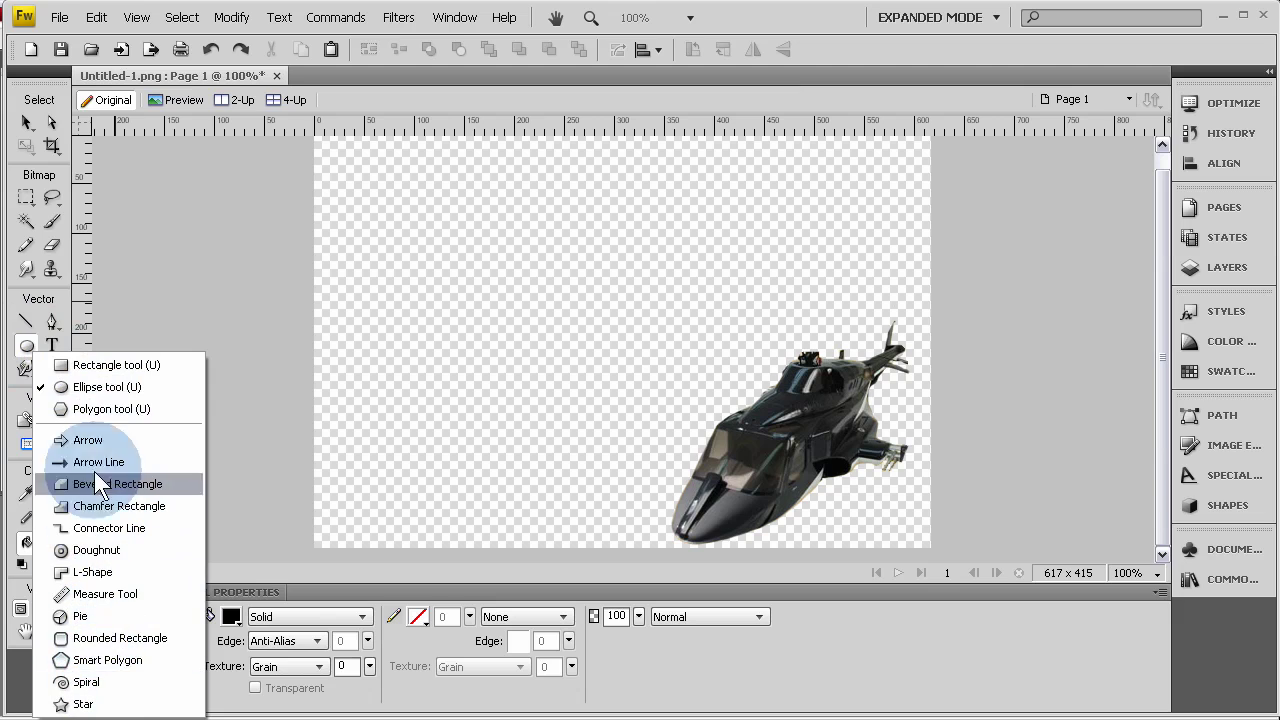
click(88, 384)
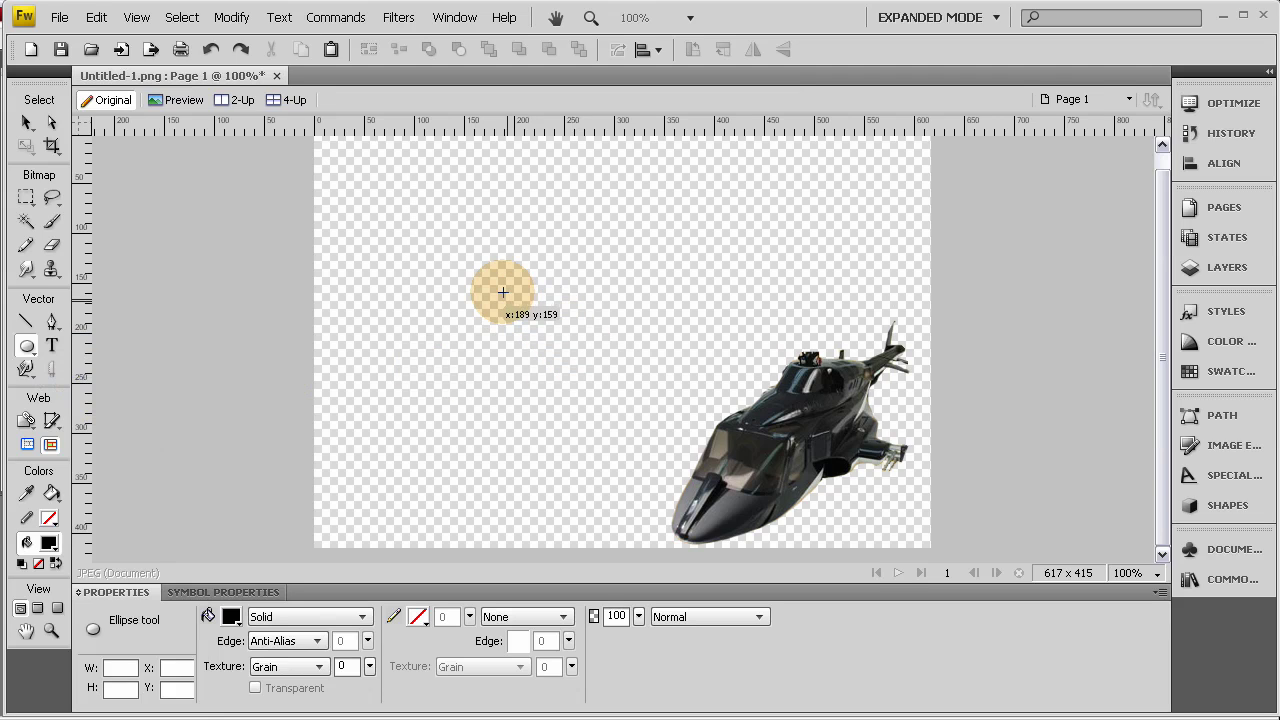
drag(503, 292, 506, 294)
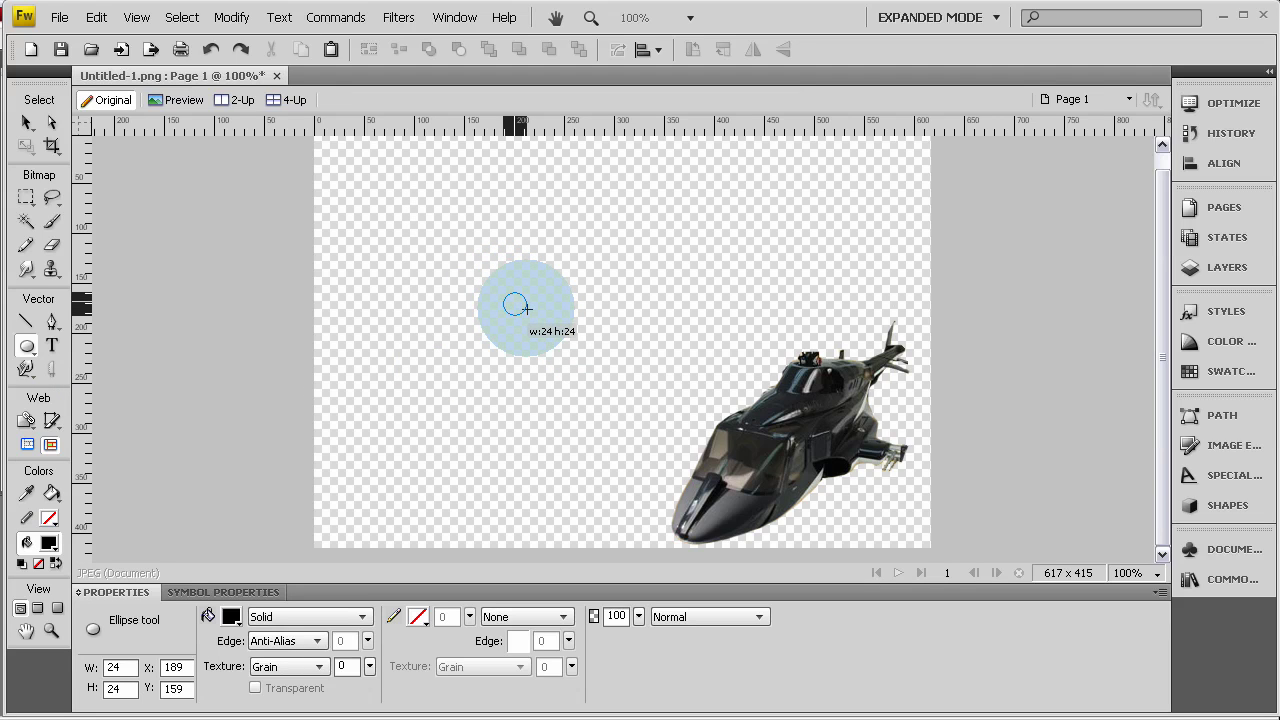
mouse_move(527, 309)
mouse_down()
mouse_move(668, 452)
mouse_move(568, 305)
mouse_move(616, 391)
mouse_move(597, 420)
mouse_move(617, 571)
mouse_move(606, 274)
mouse_move(614, 466)
mouse_move(580, 163)
mouse_move(551, 300)
mouse_move(534, 283)
mouse_move(563, 326)
mouse_move(522, 305)
mouse_up()
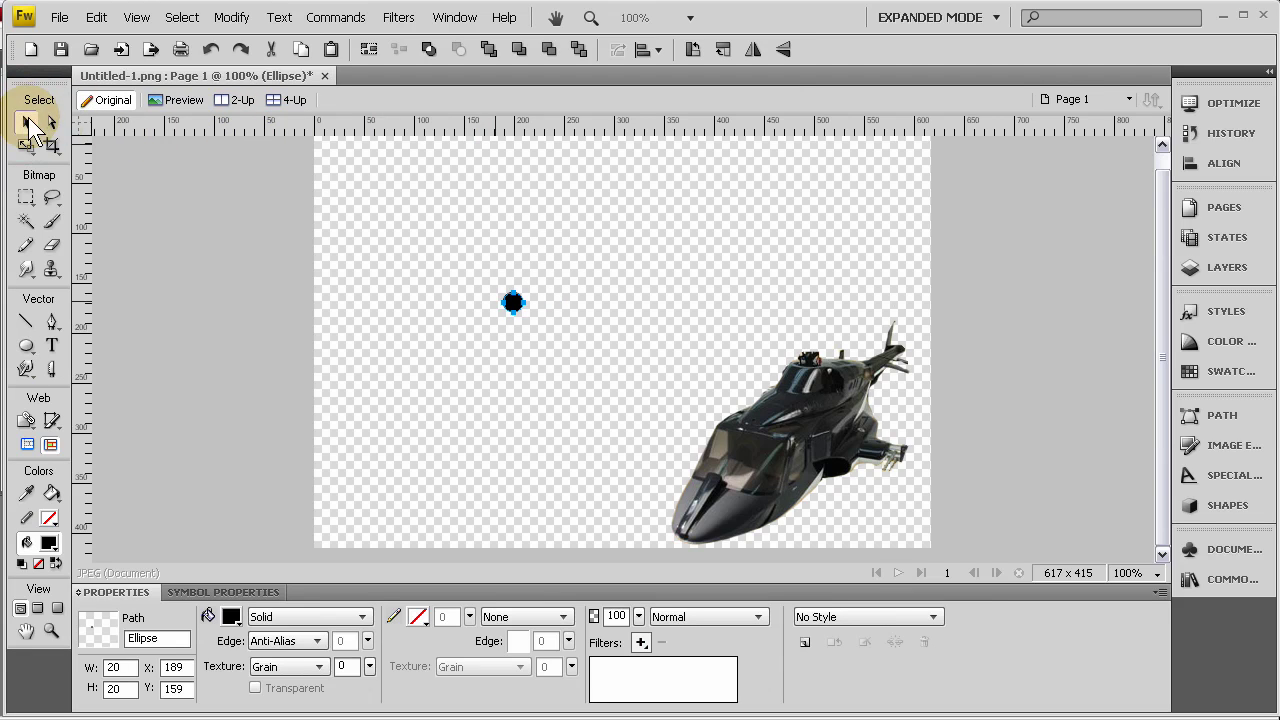
click(231, 290)
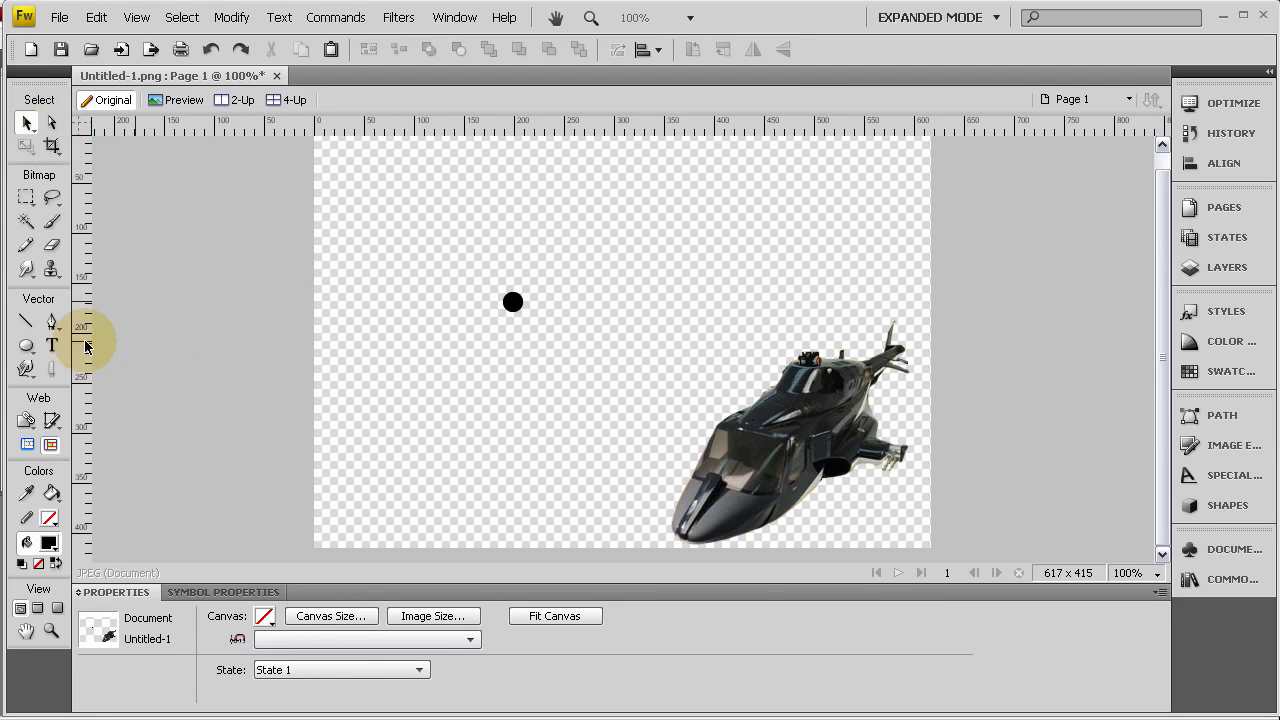
Draw a tall, tapered four-point wedge beneath the circle with the Pen tool
key(p)
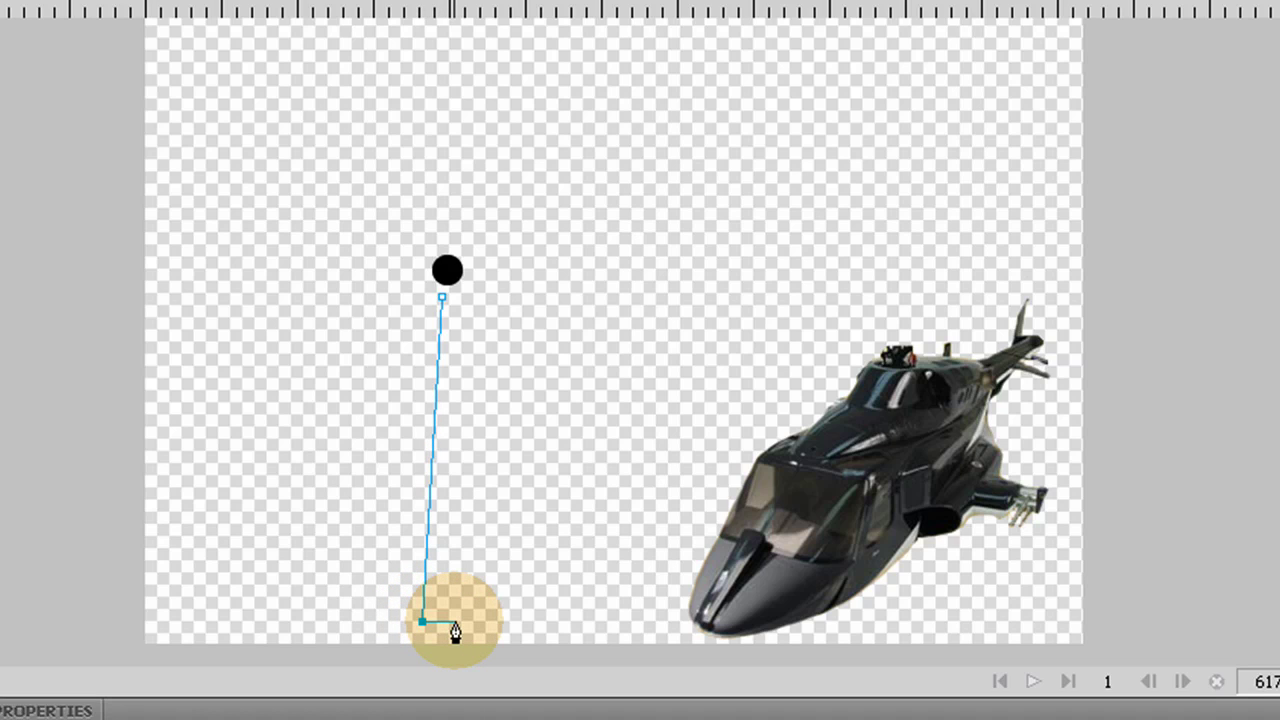
click(456, 622)
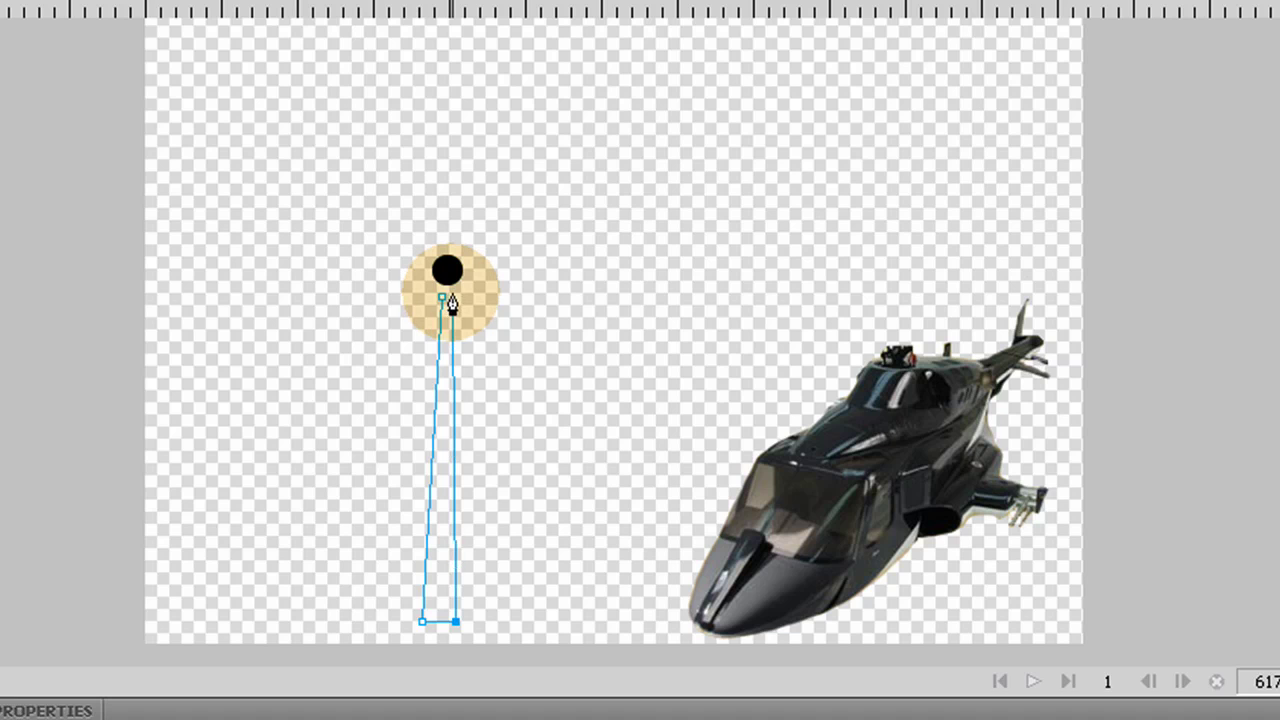
key(ctrl+equal)
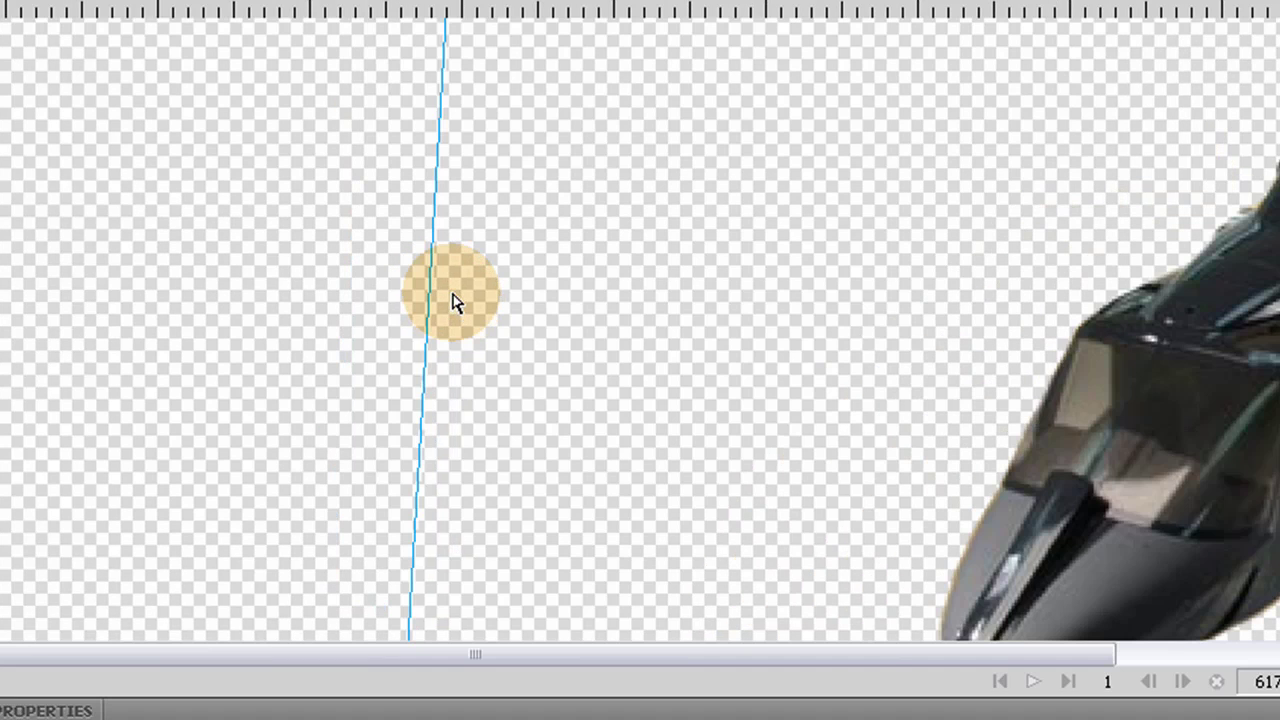
key(ctrl+minus)
key(ctrl+minus)
key(ctrl+minus)
key(ctrl+equal)
key(ctrl+equal)
key(ctrl+equal)
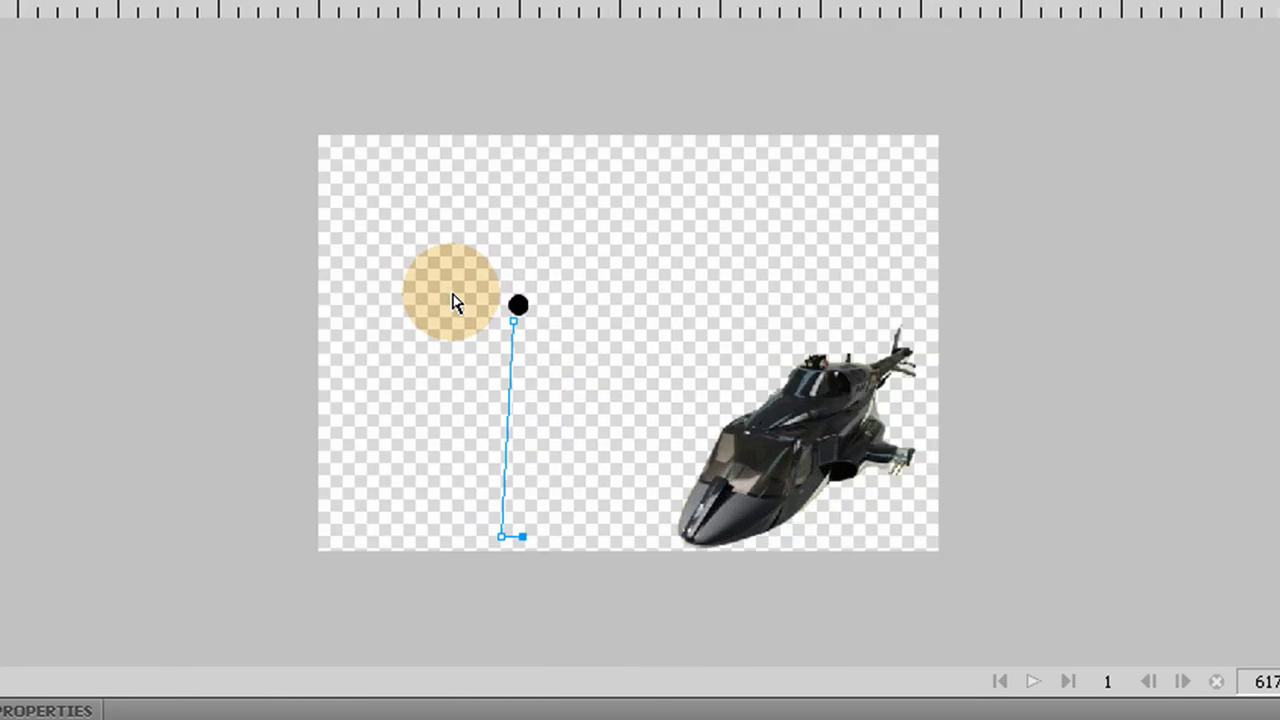
key(ctrl+minus)
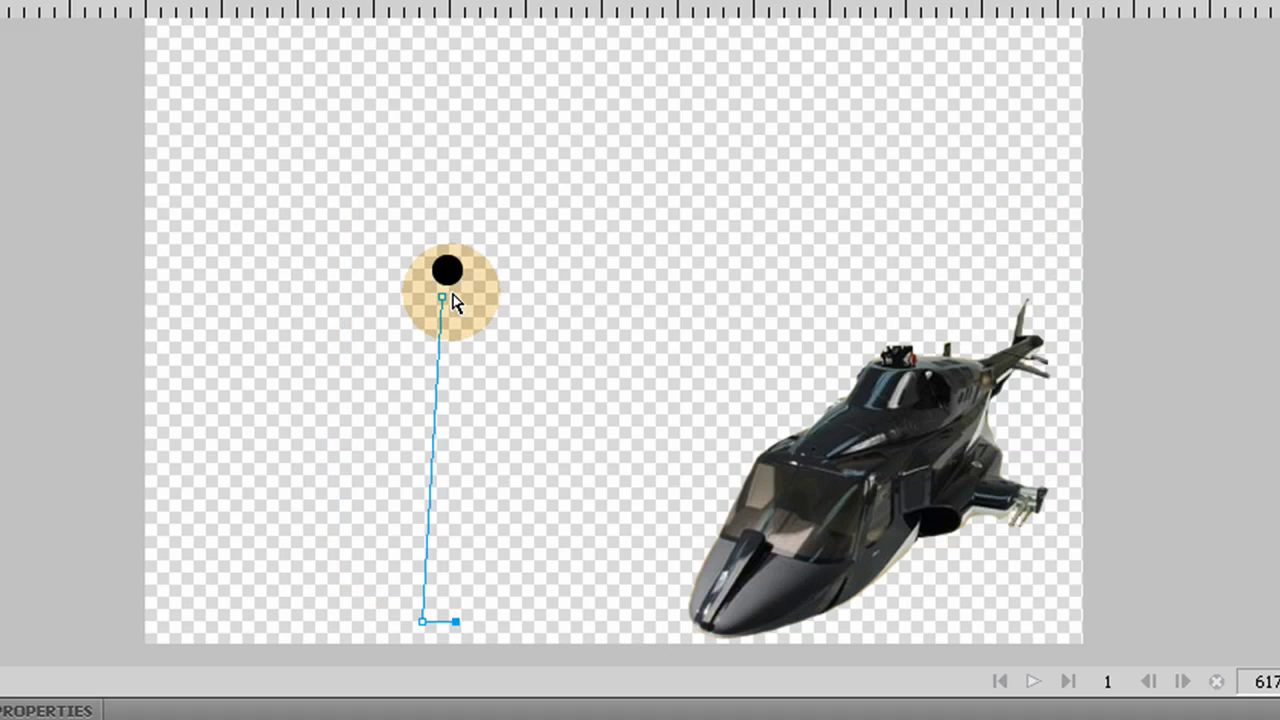
key(ctrl+equal)
key(ctrl+minus)
key(ctrl+minus)
key(ctrl+equal)
key(ctrl+equal)
key(ctrl+equal)
key(ctrl+minus)
key(ctrl+minus)
key(ctrl+equal)
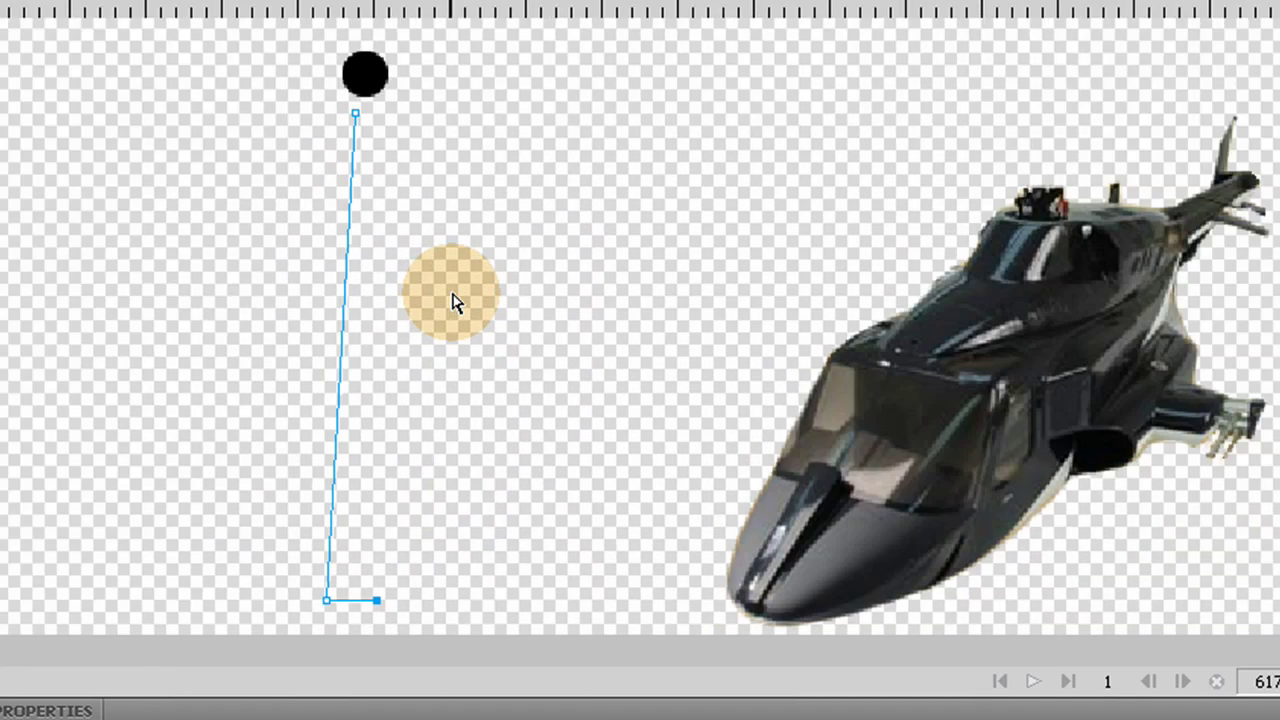
click(367, 168)
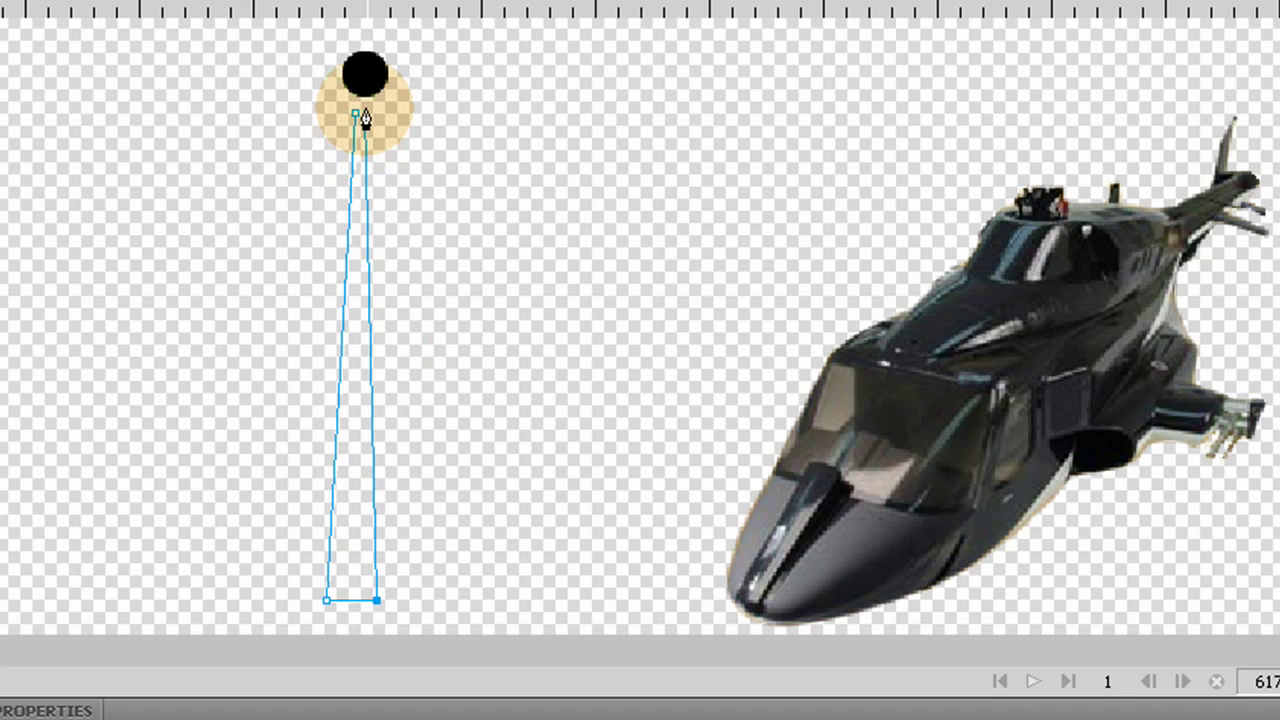
key(ctrl+minus)
key(ctrl+equal)
key(ctrl+equal)
key(ctrl+minus)
click(365, 112)
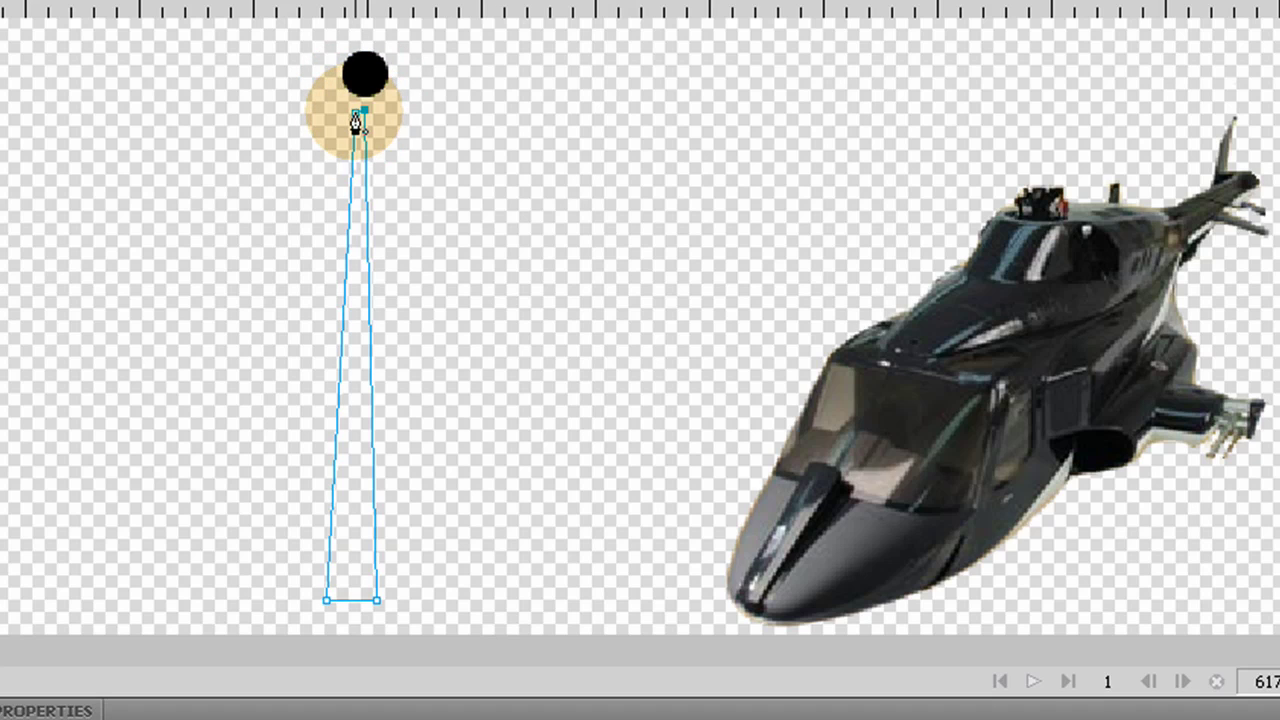
click(356, 114)
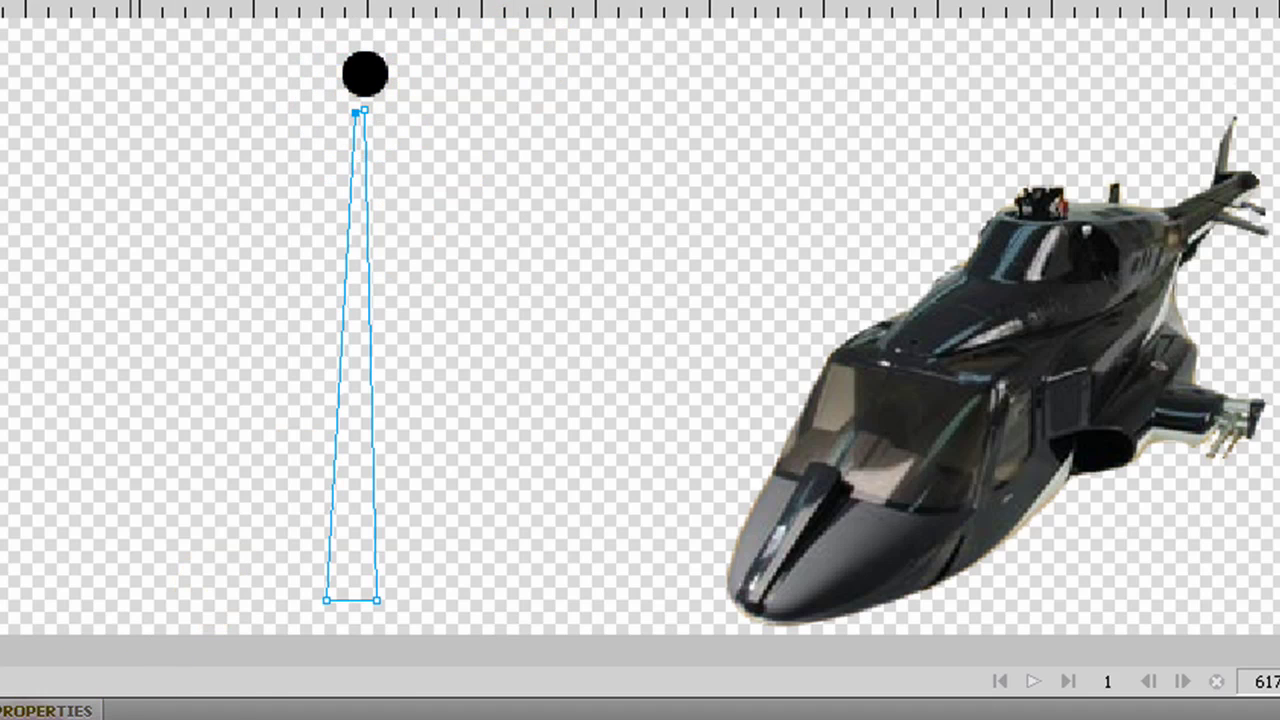
Fill the wedge with black and remove its outline
click(48, 712)
click(63, 535)
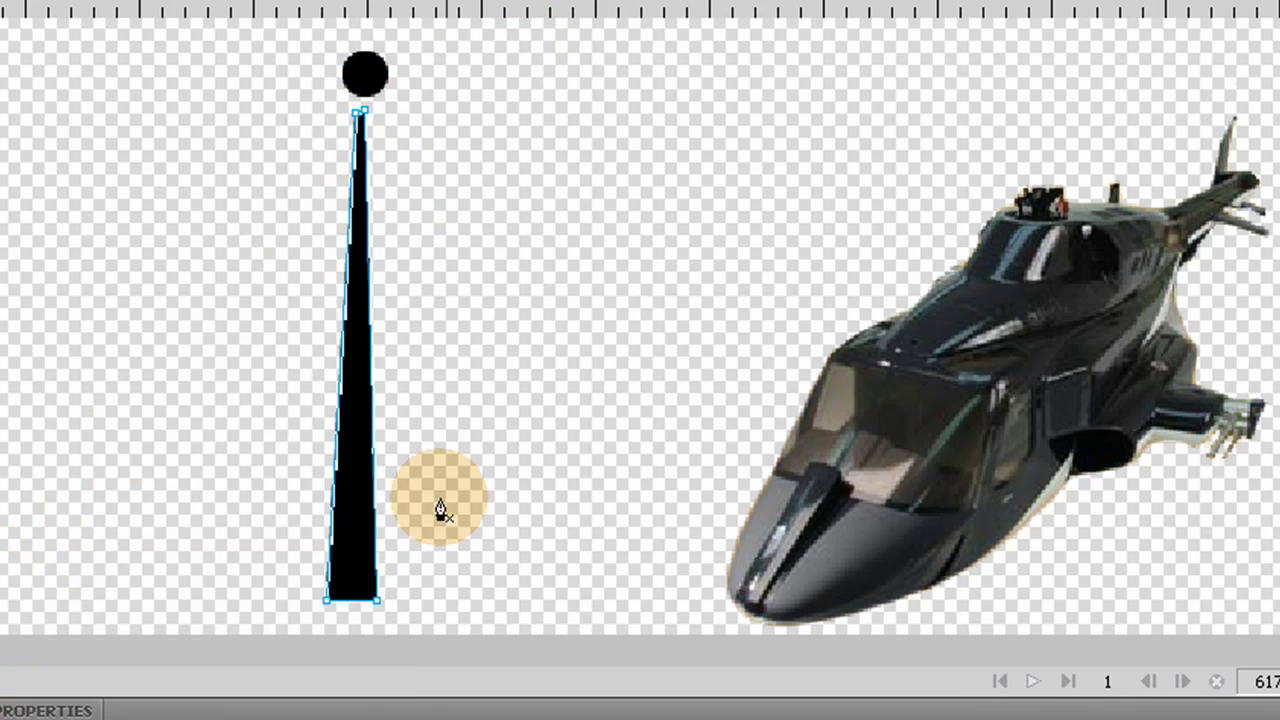
click(312, 710)
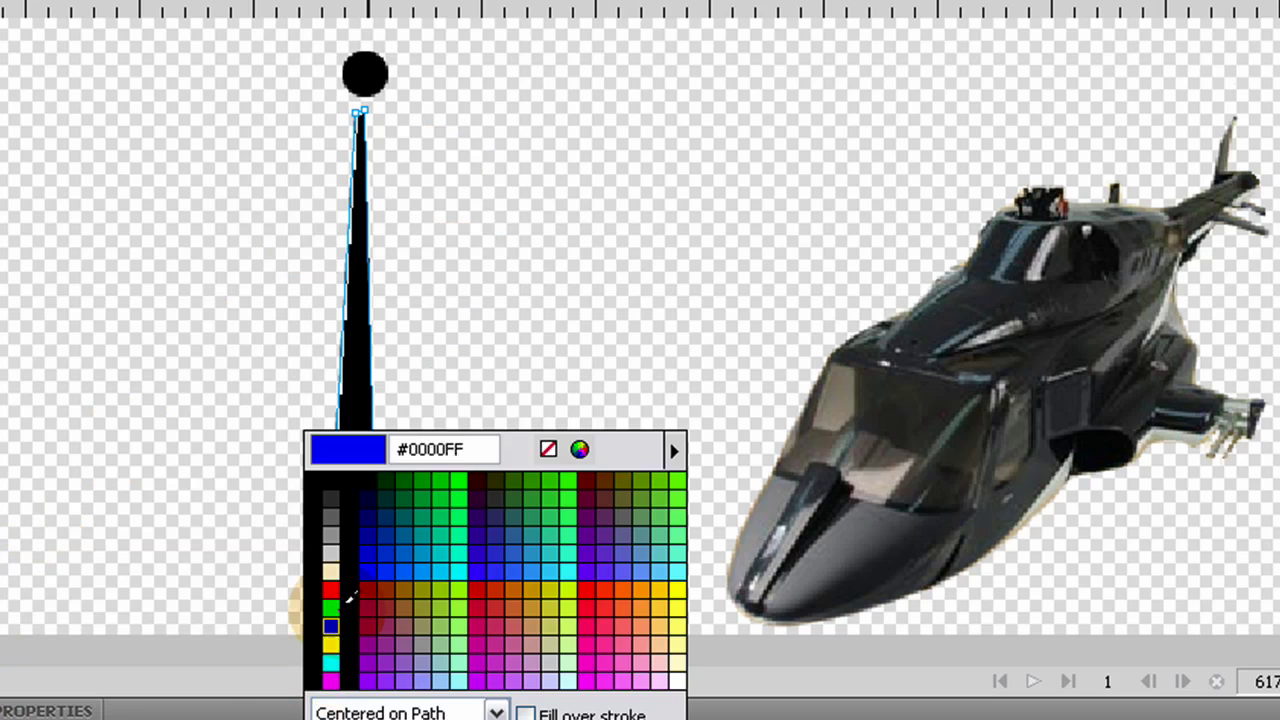
click(550, 450)
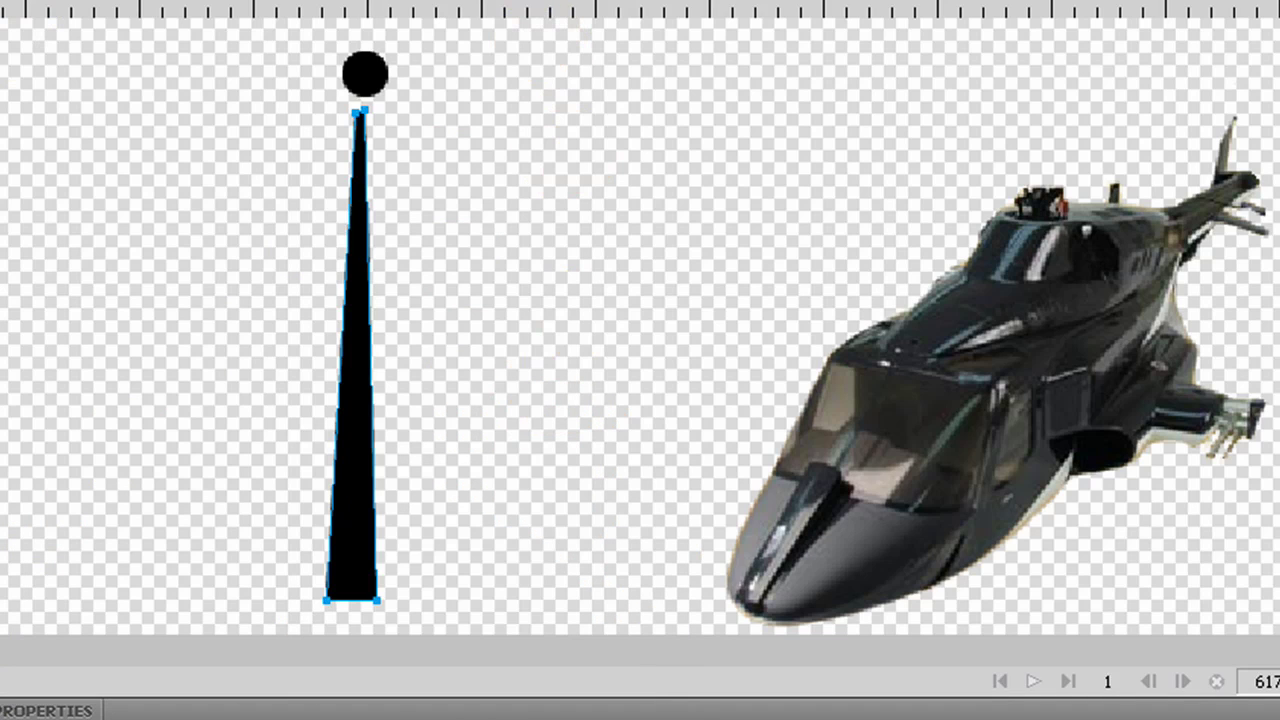
Reposition the black wedge so its top sits in the round hub
drag(366, 364, 369, 333)
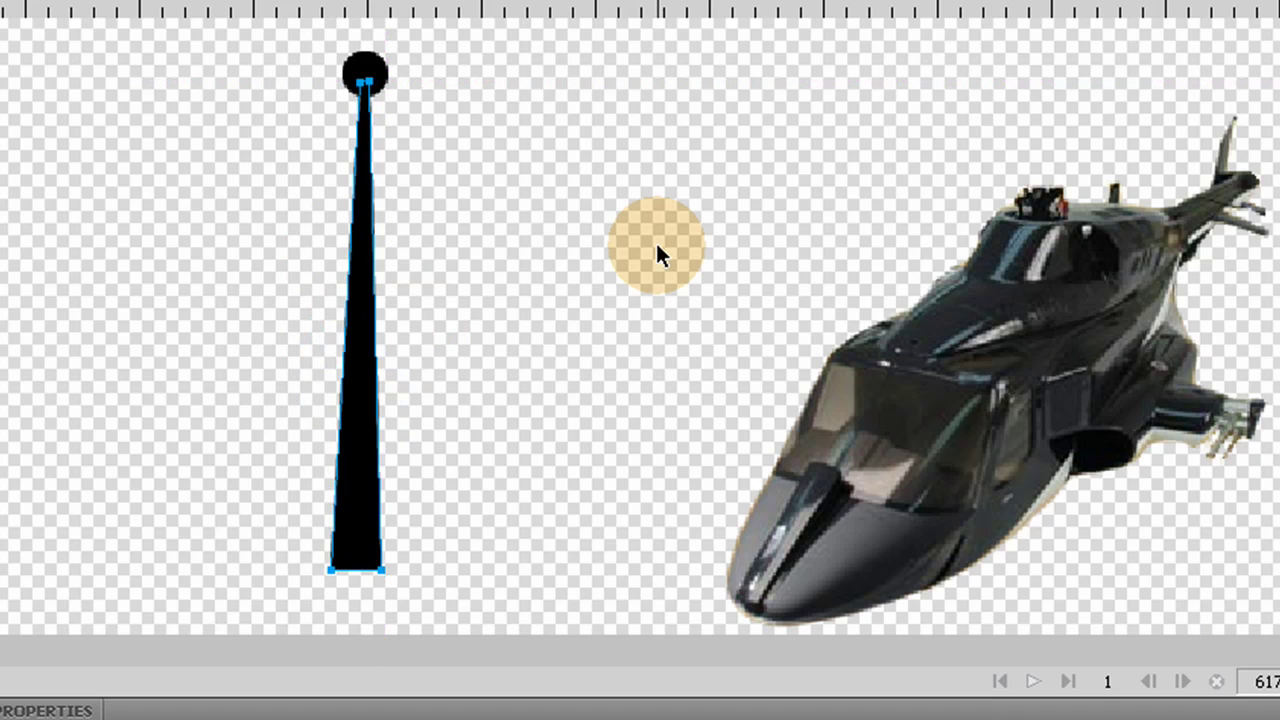
click(616, 245)
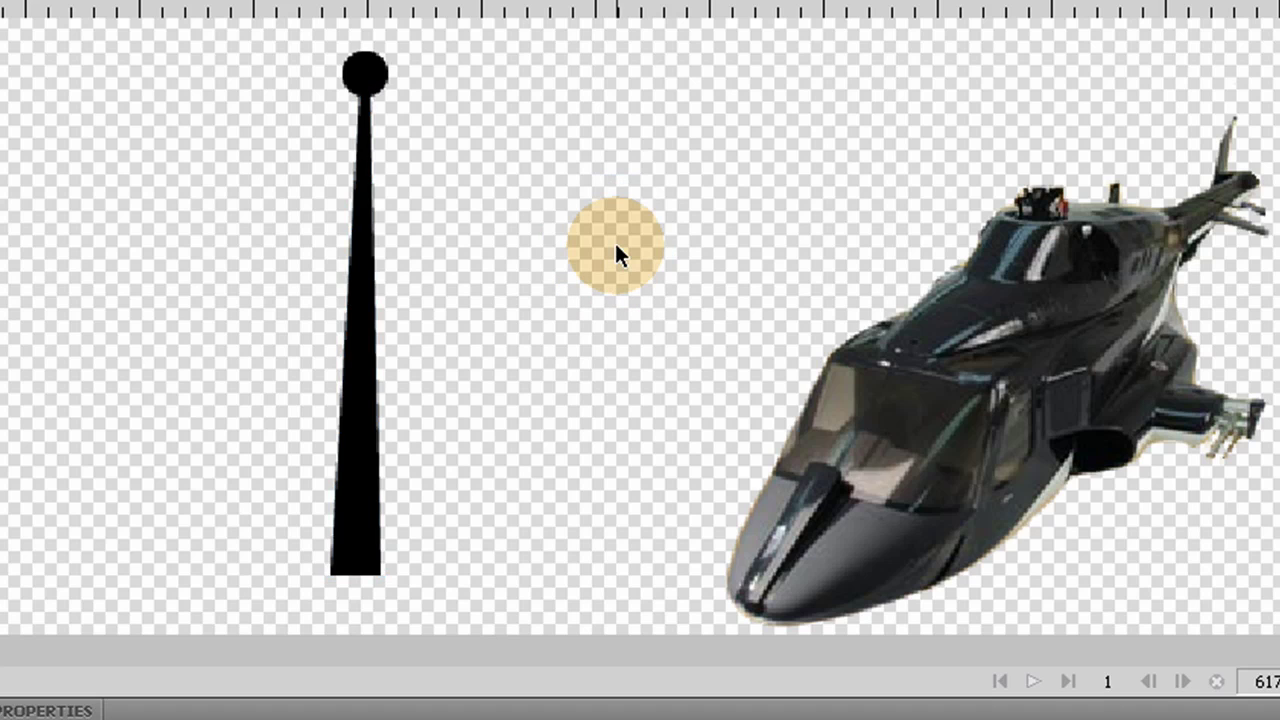
key(ctrl+minus)
key(ctrl+2)
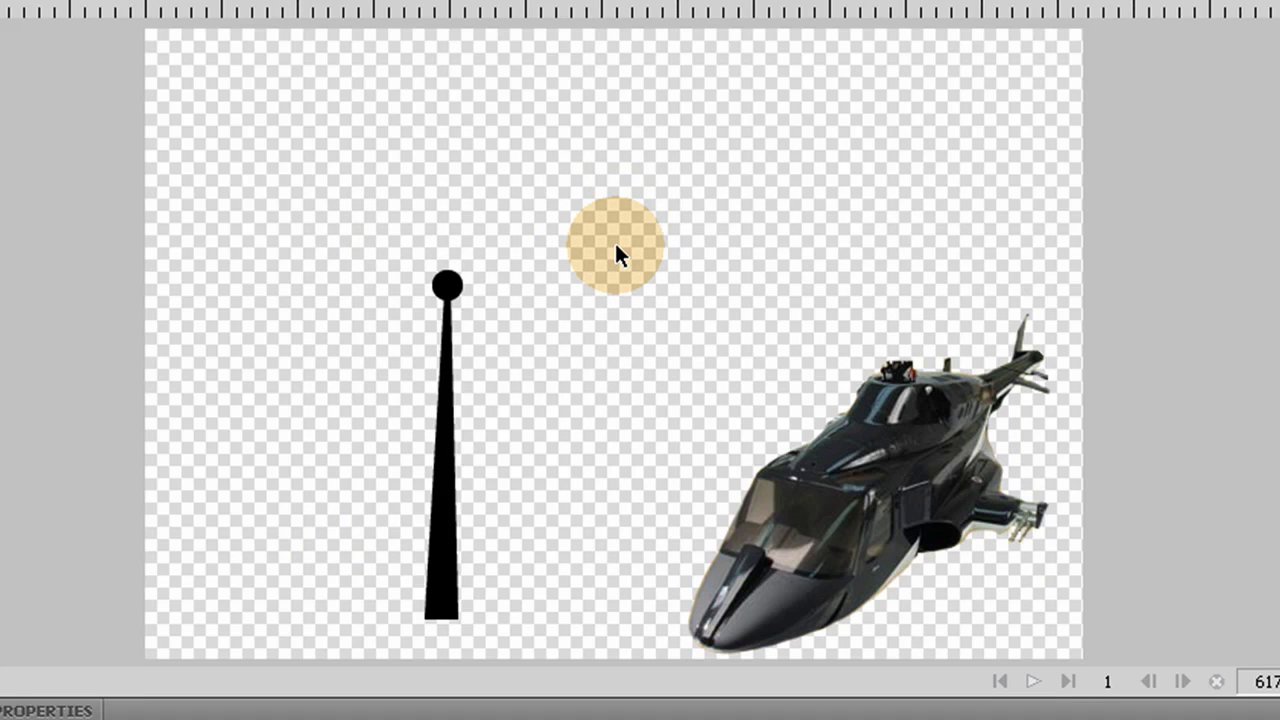
scroll(616, 245, up, 1)
scroll(566, 235, down, 2)
click(440, 370)
drag(449, 472, 431, 498)
click(73, 351)
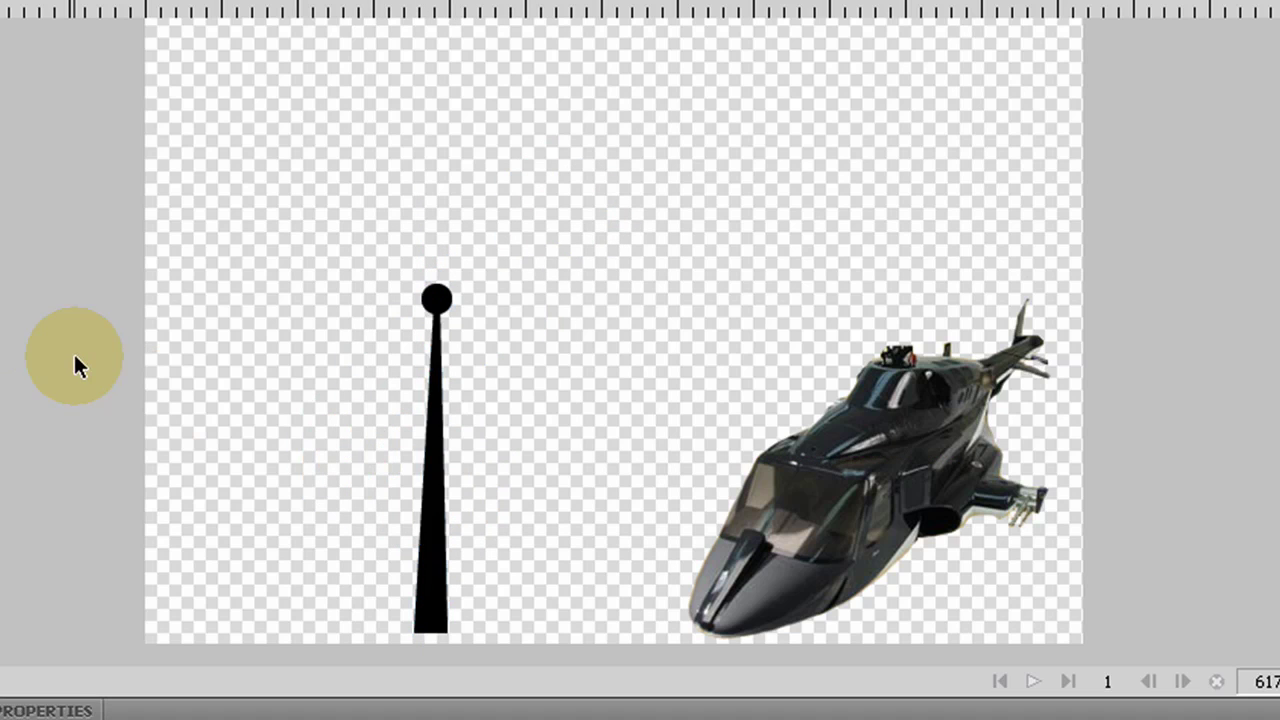
click(428, 440)
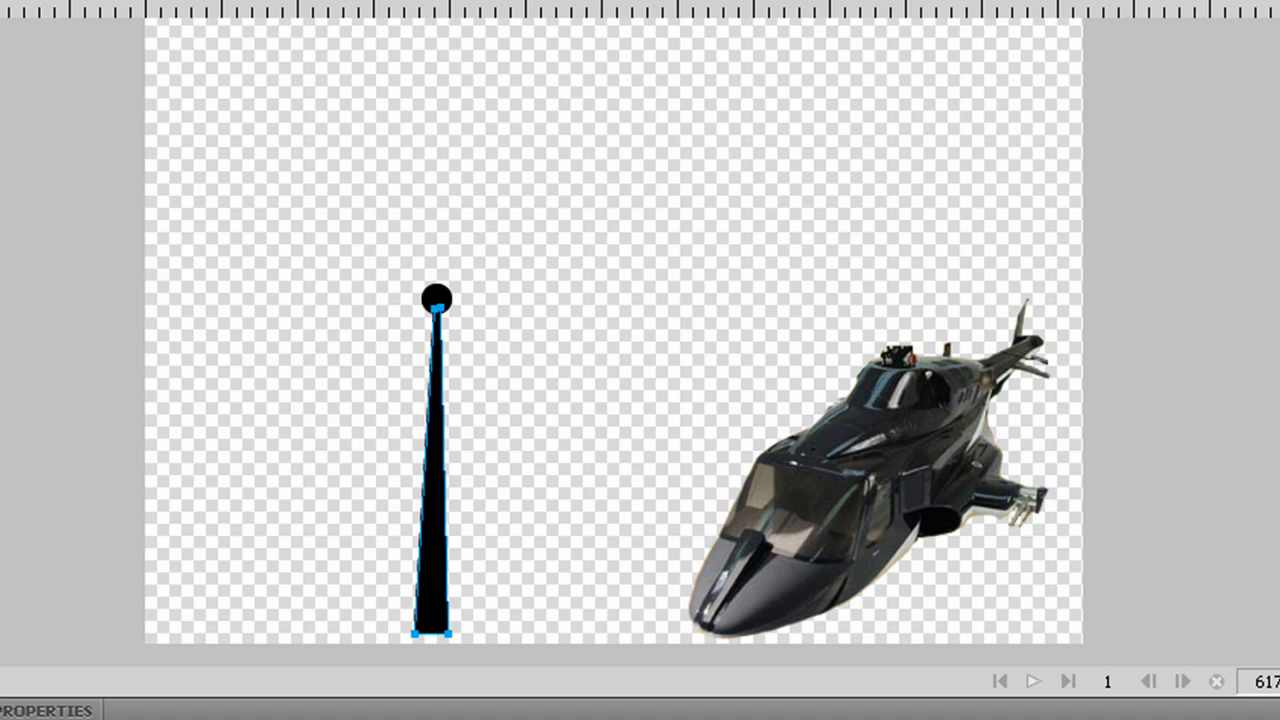
Flip the blade vertically and place the copy above the original, meeting at the hub
key(q)
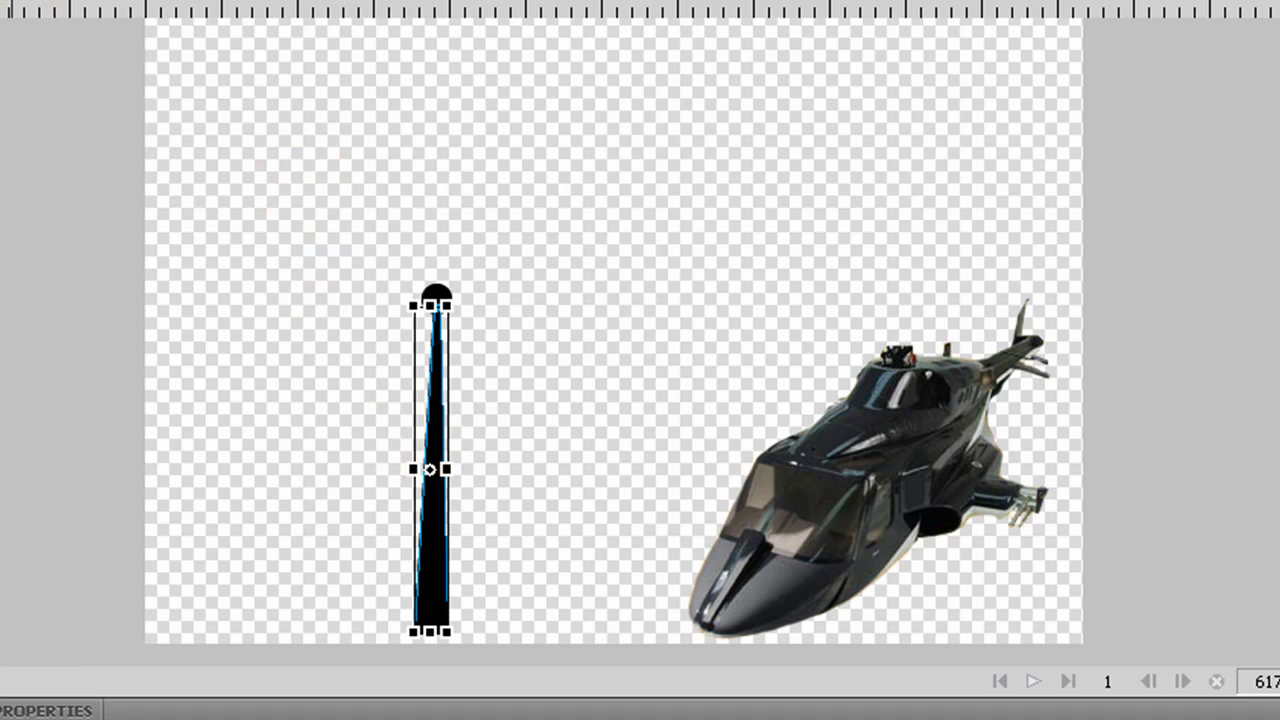
key(alt+m)
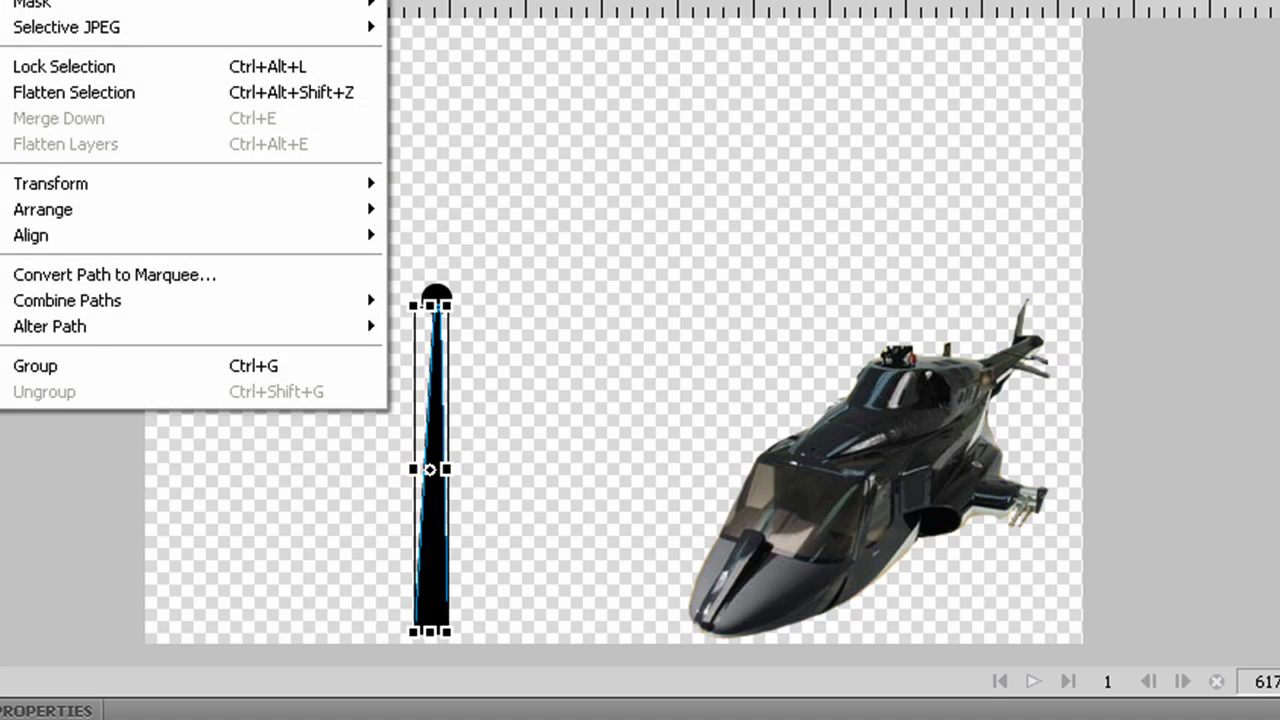
key(Escape)
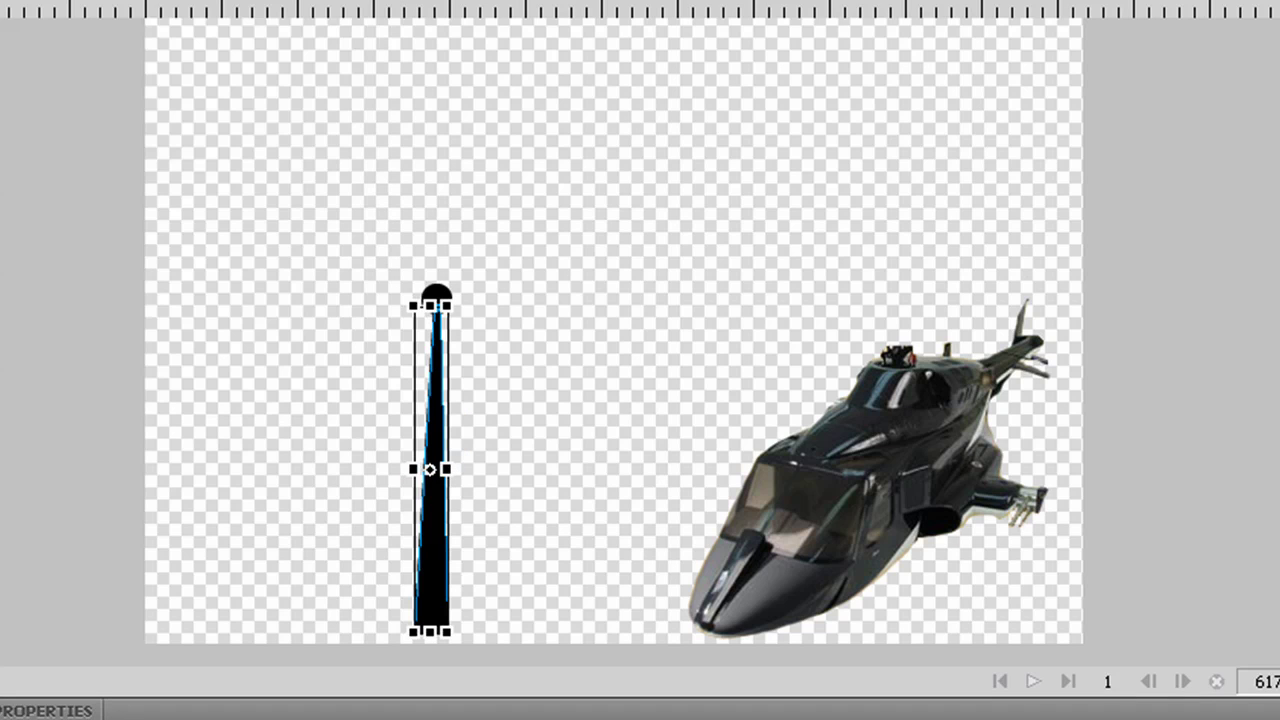
key(a)
click(428, 455)
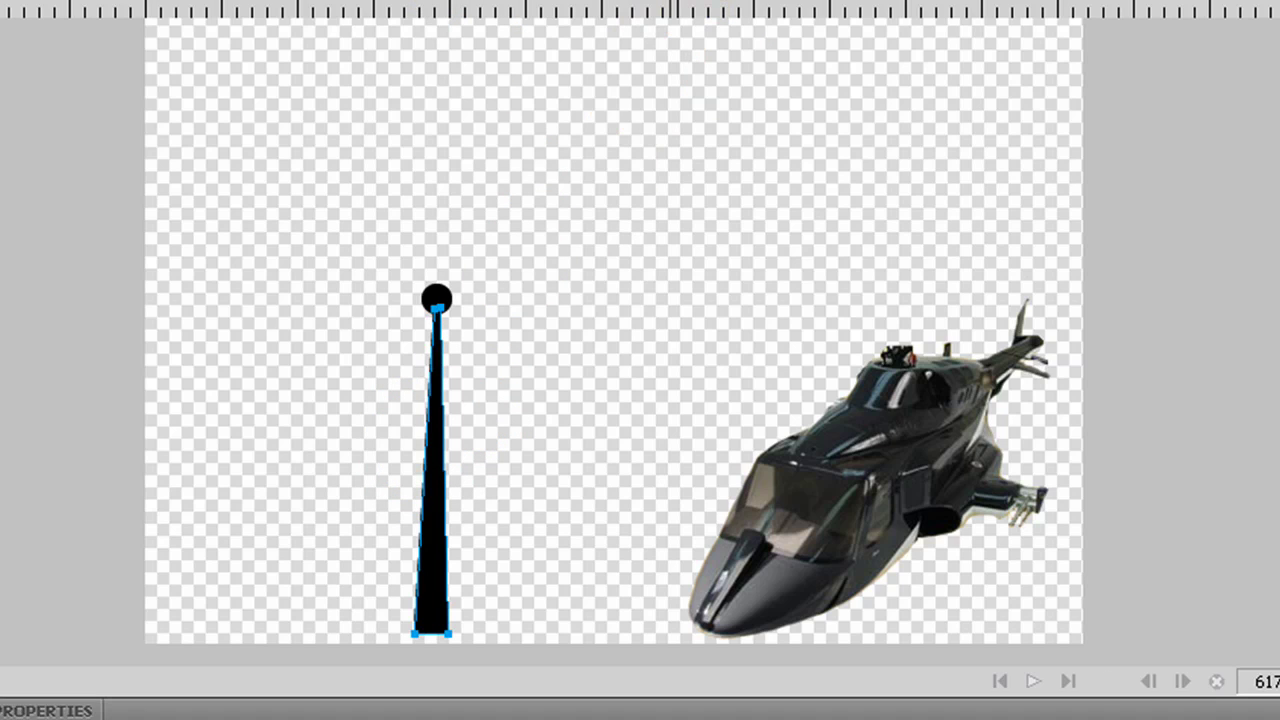
key(alt+m)
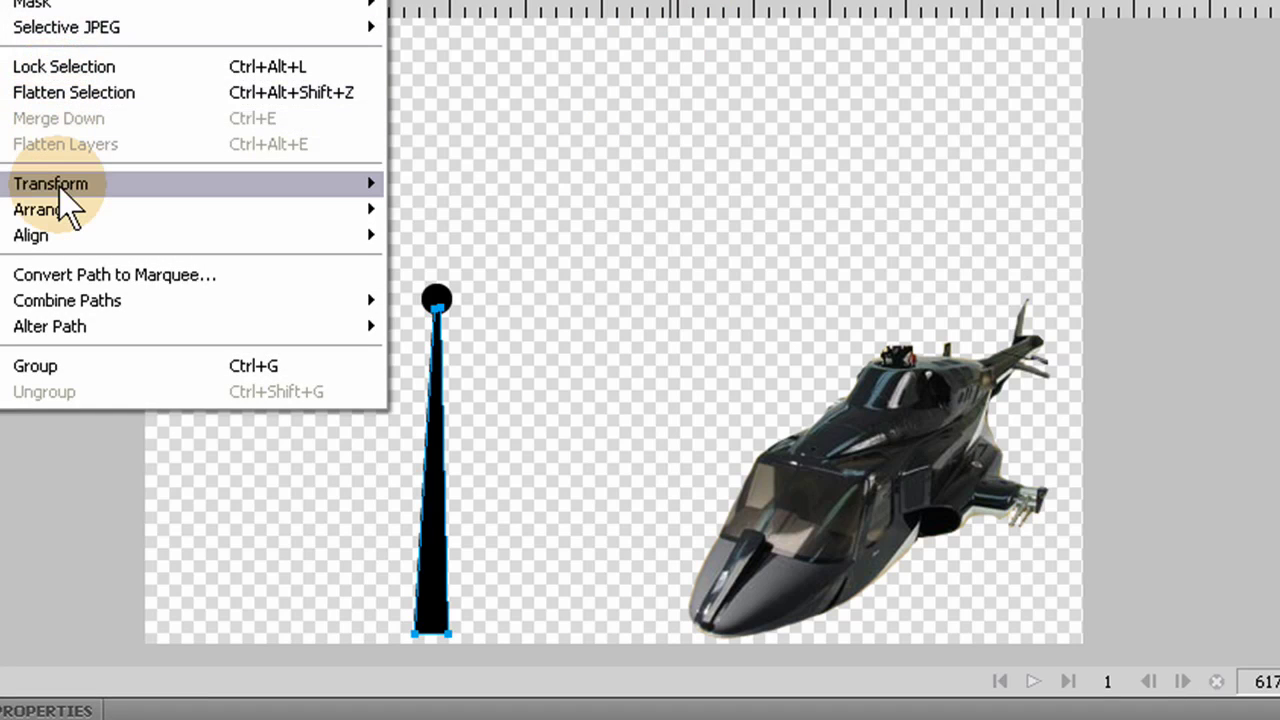
mouse_move(62, 192)
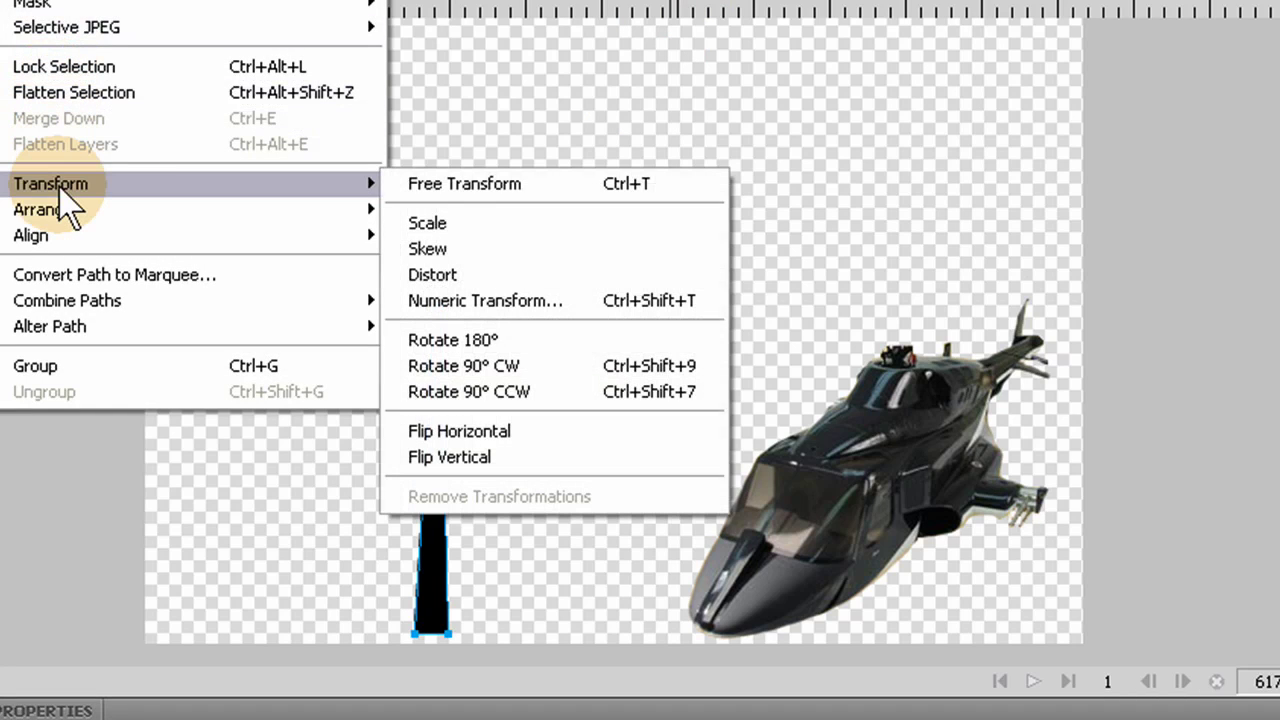
click(431, 460)
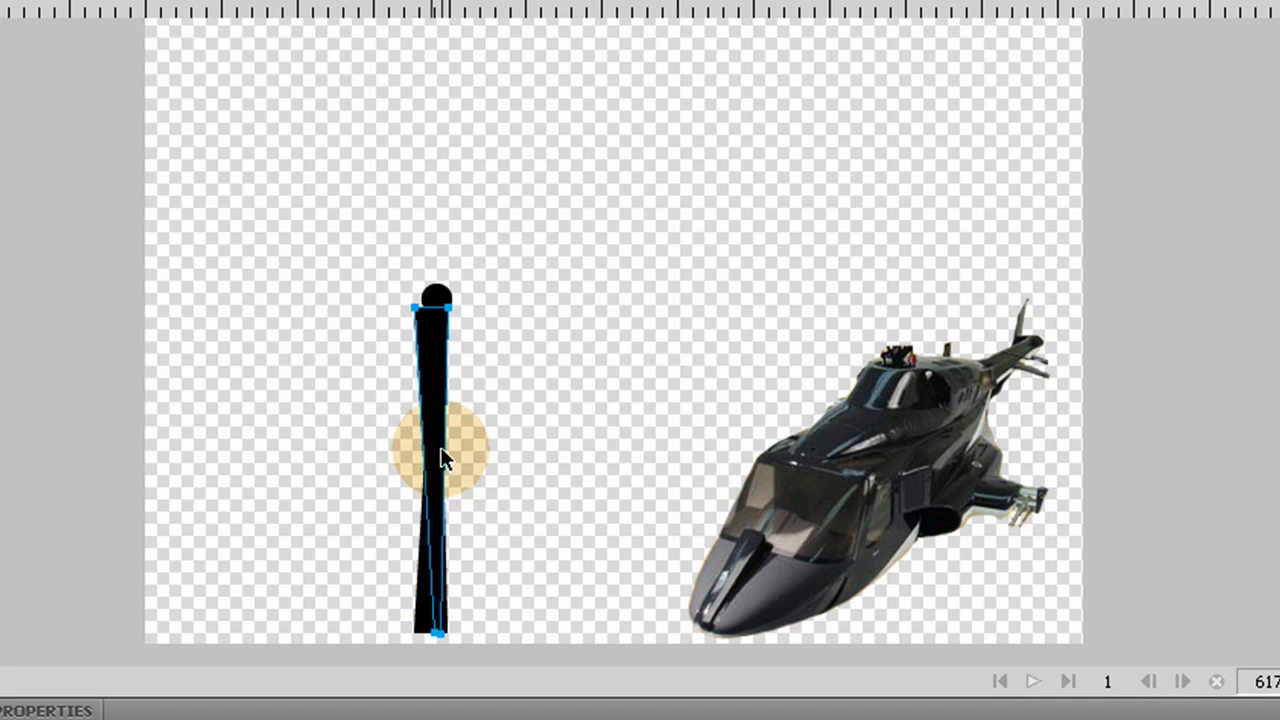
drag(441, 459, 436, 128)
key(Up)
key(Up)
key(Up)
key(Up)
key(Up)
key(Up)
key(Up)
key(Up)
key(Up)
key(Up)
key(Up)
key(Up)
key(Up)
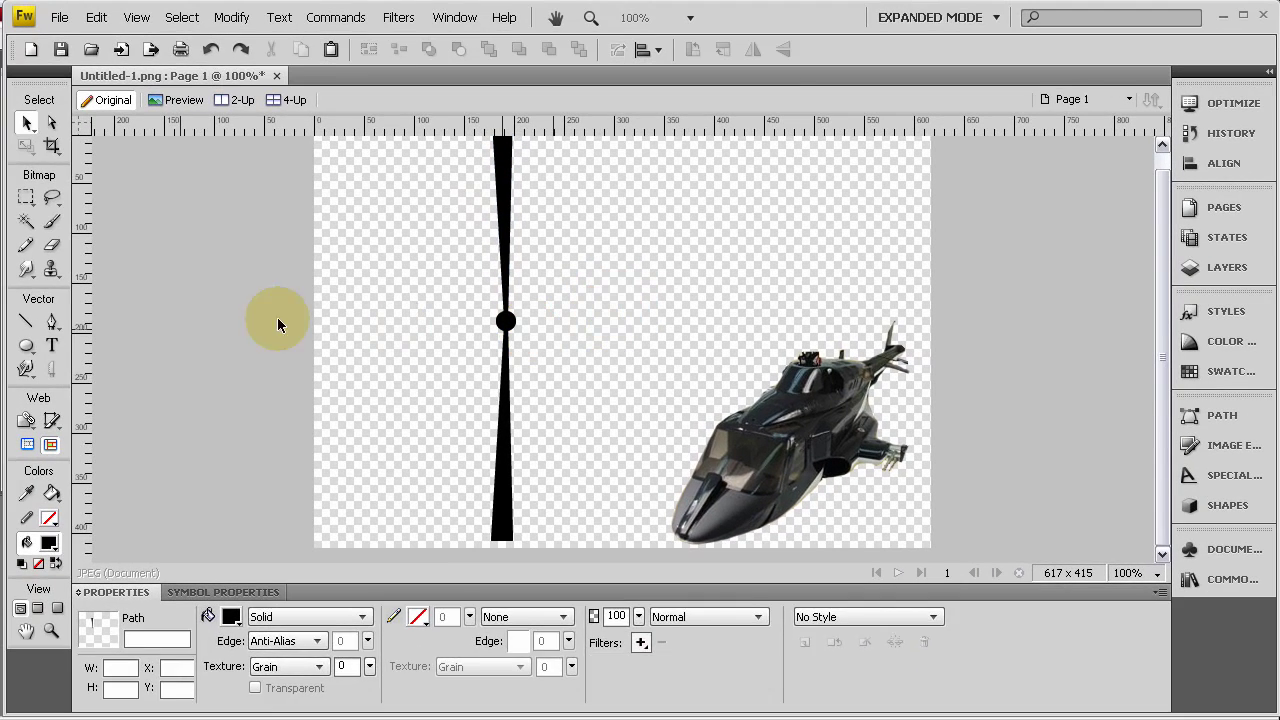
Fit the canvas to its contents and select both vertical blades
click(204, 488)
click(552, 615)
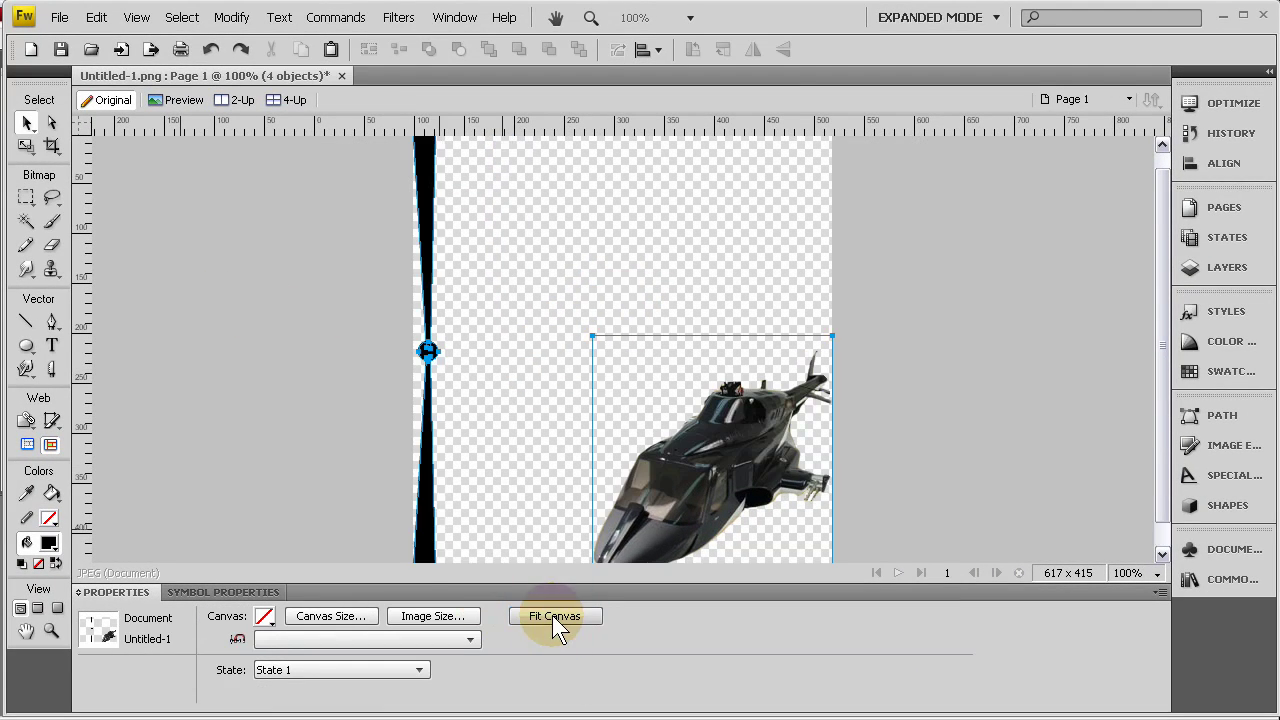
click(1010, 361)
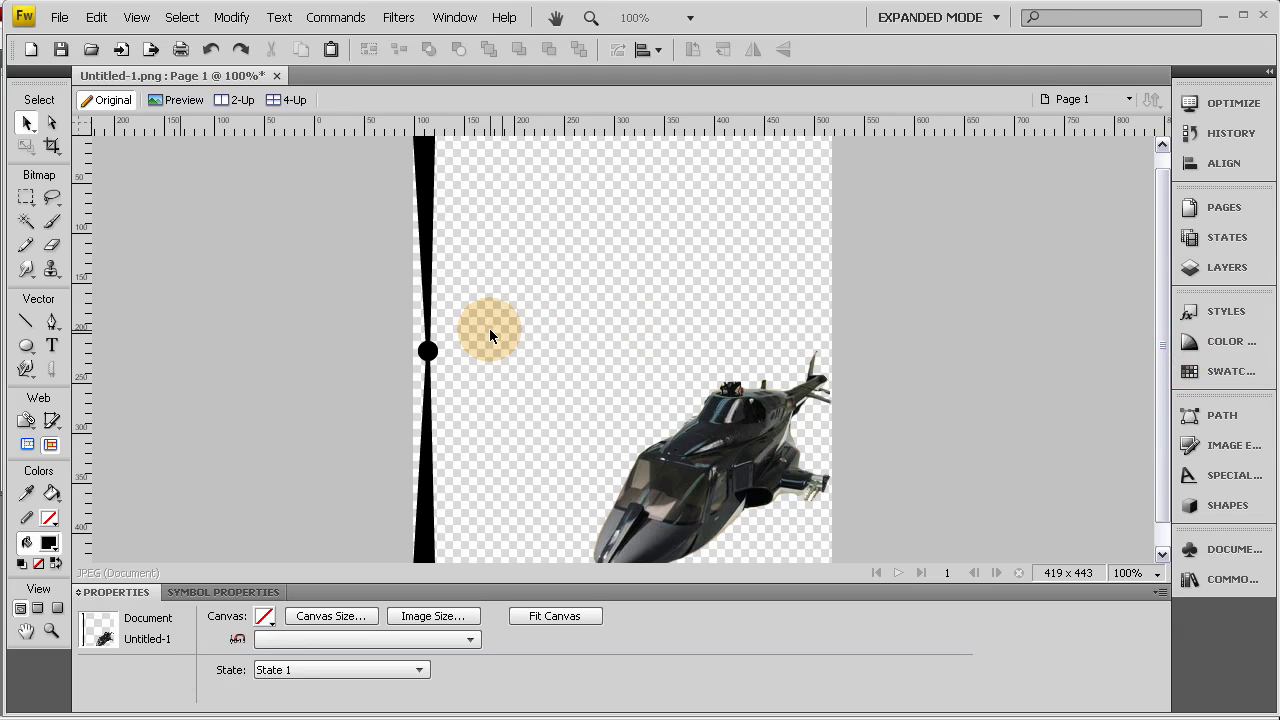
click(424, 215)
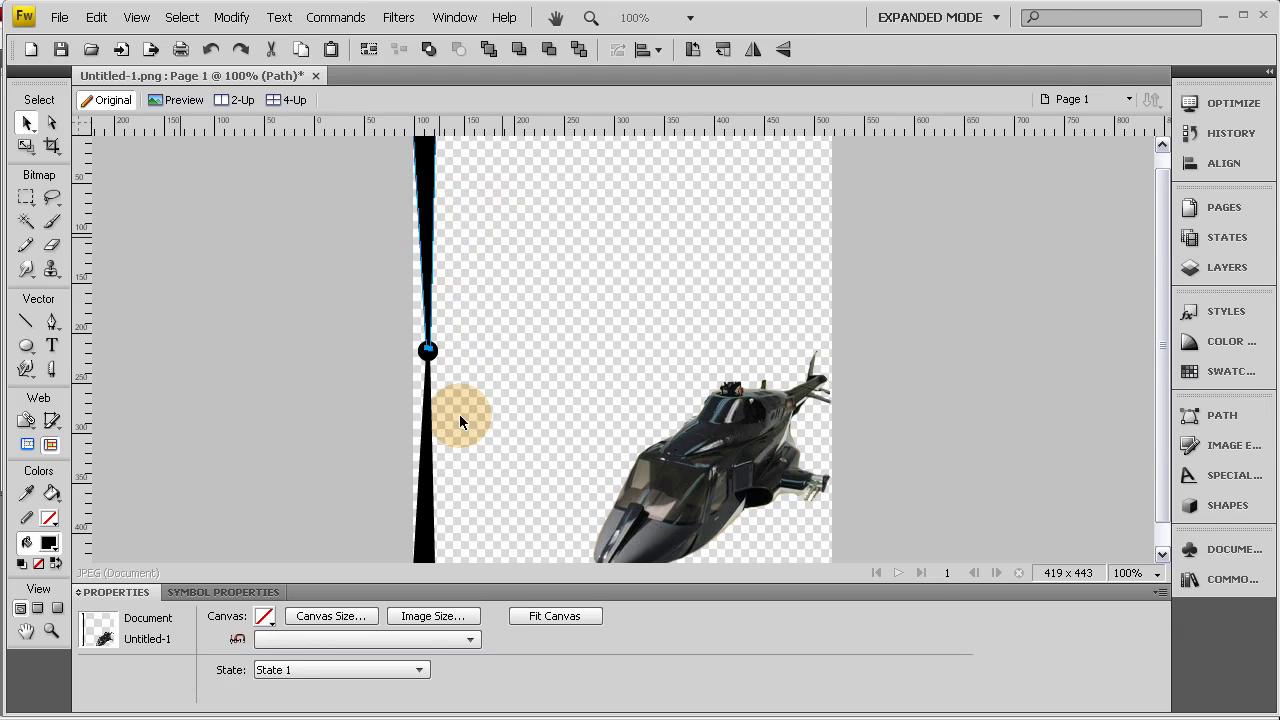
shift+click(436, 441)
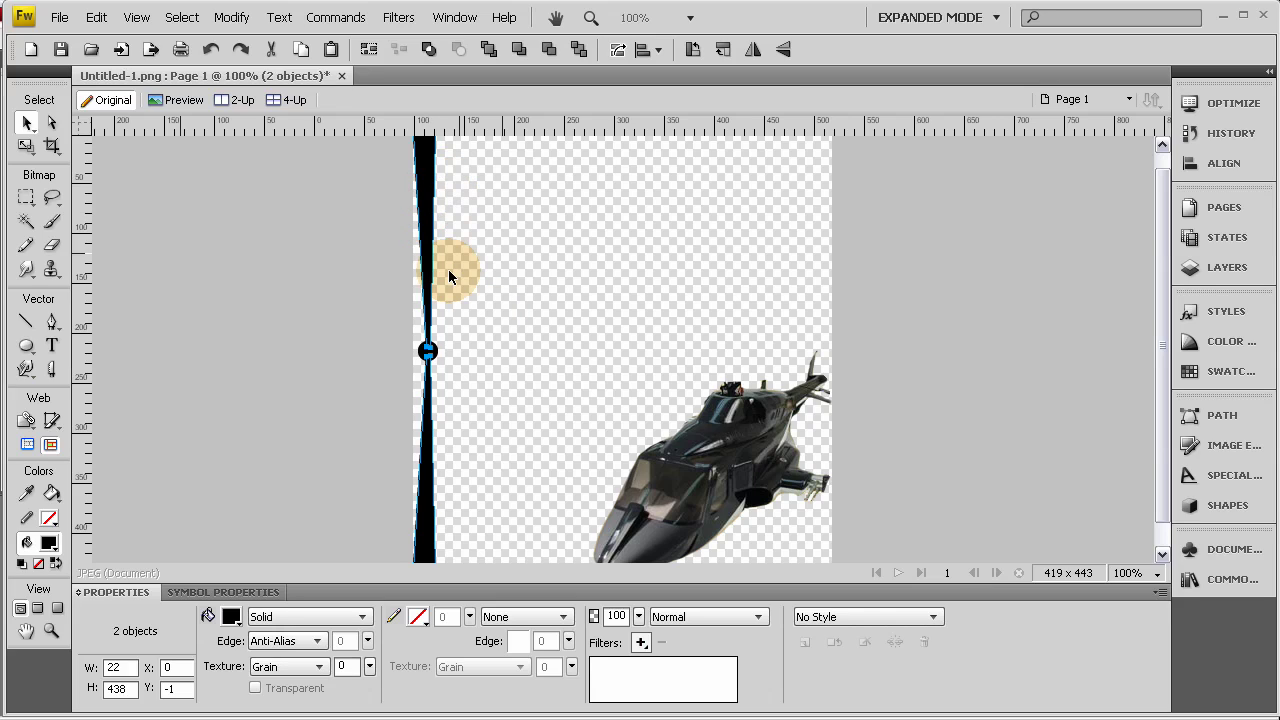
Rotate the blades 90° clockwise into a horizontal pair and fit the canvas to 625 x 444
click(26, 147)
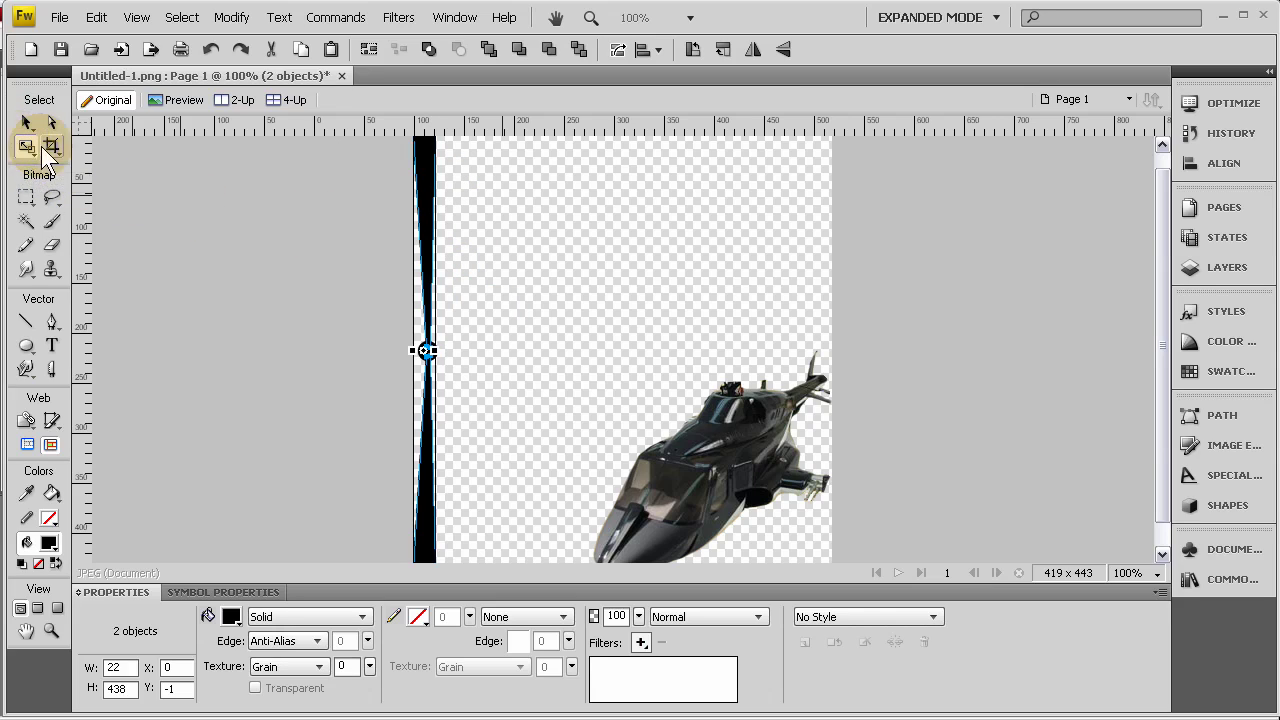
click(242, 22)
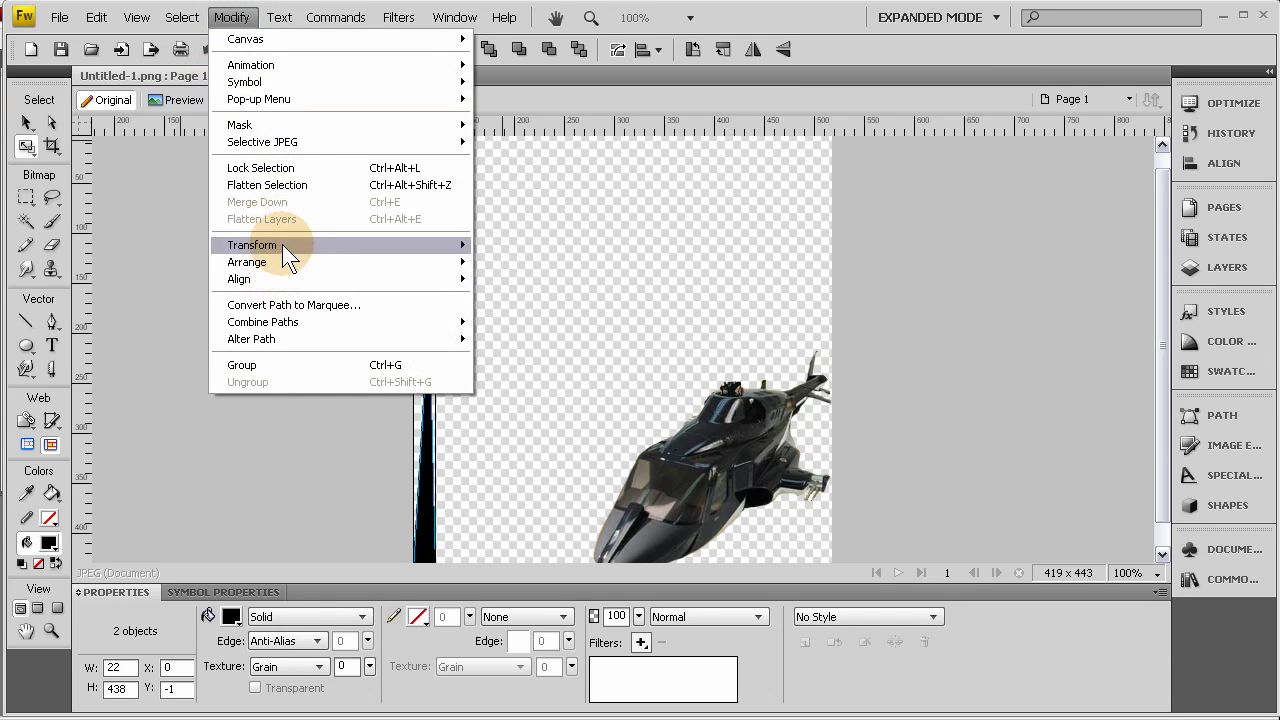
mouse_move(282, 244)
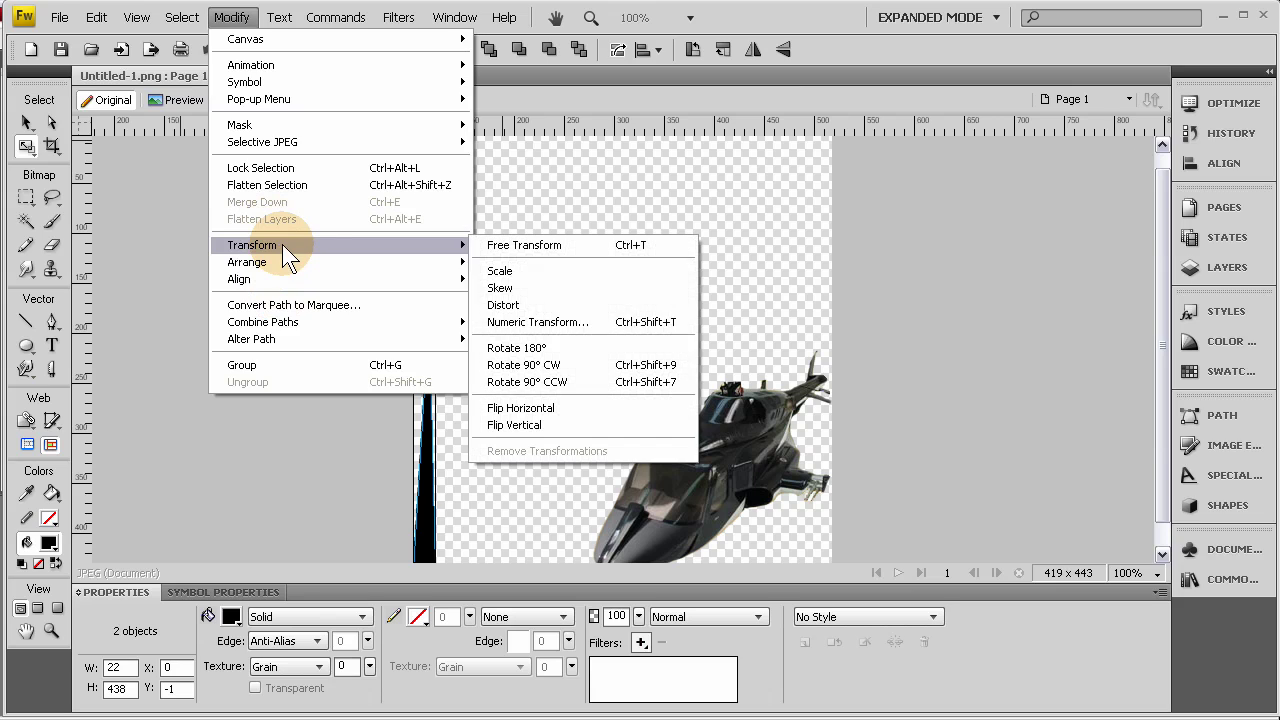
click(521, 365)
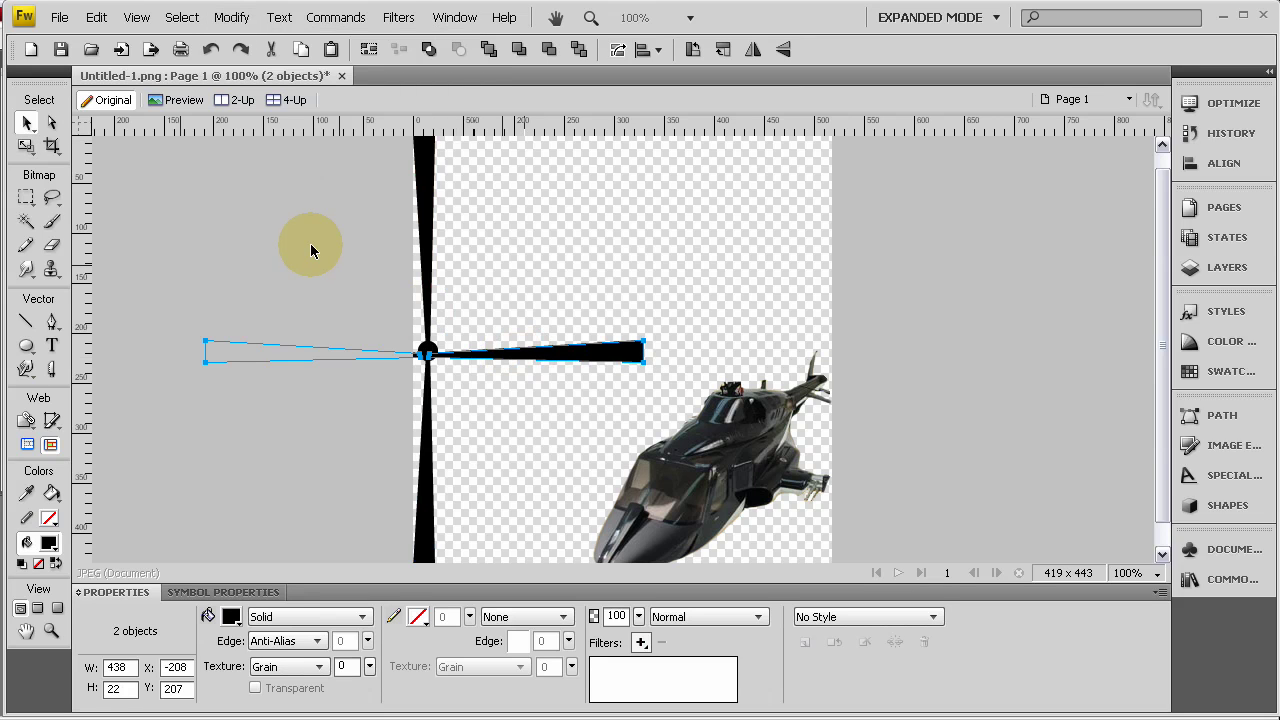
key(Up)
key(Up)
key(Up)
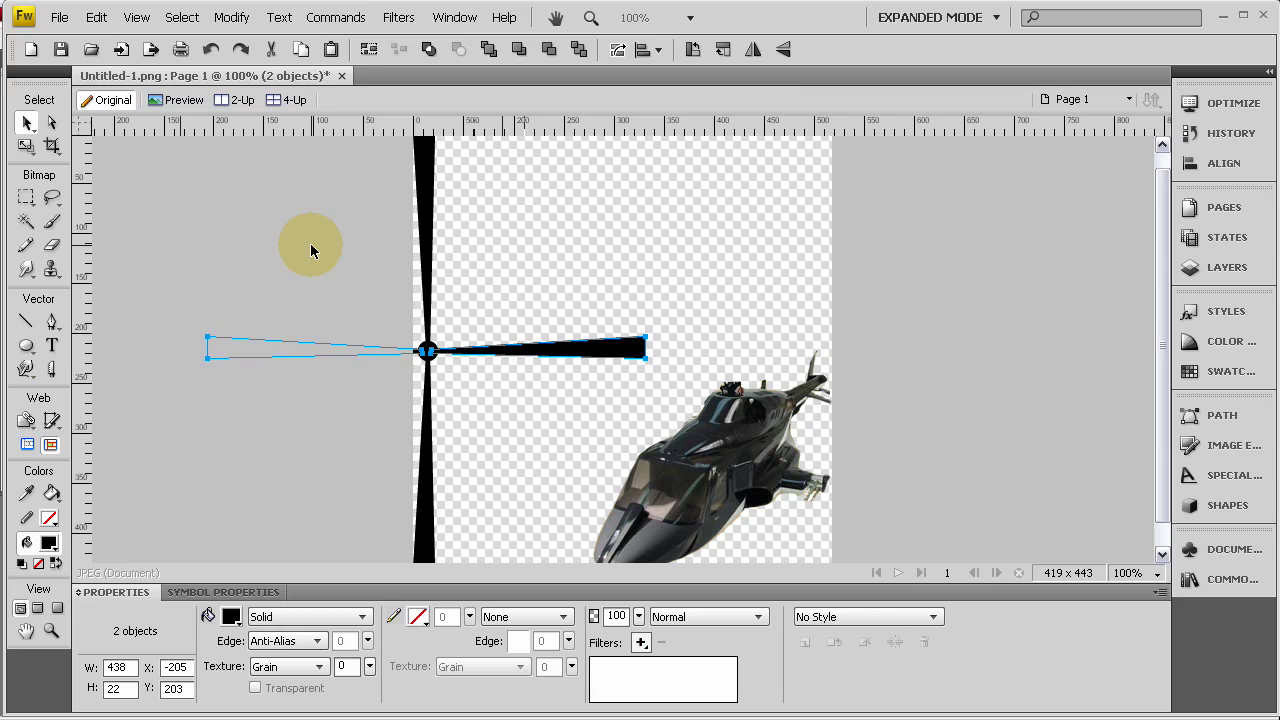
click(367, 331)
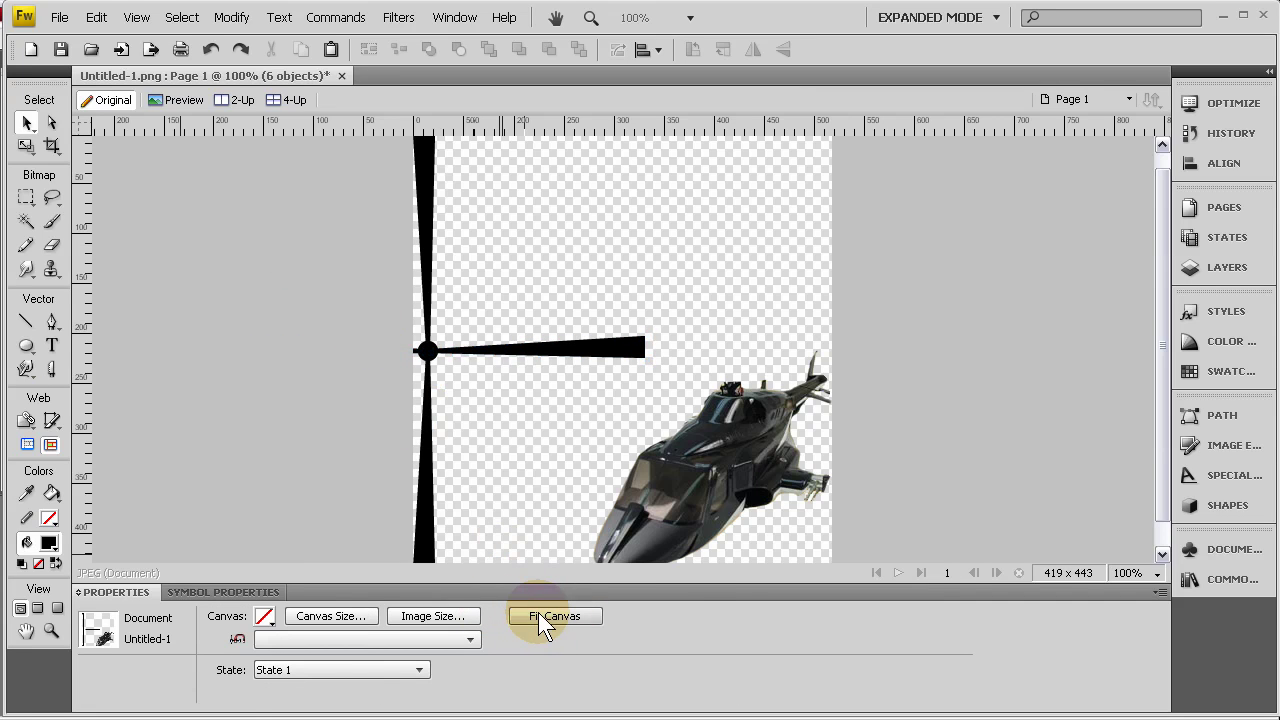
click(551, 616)
click(190, 280)
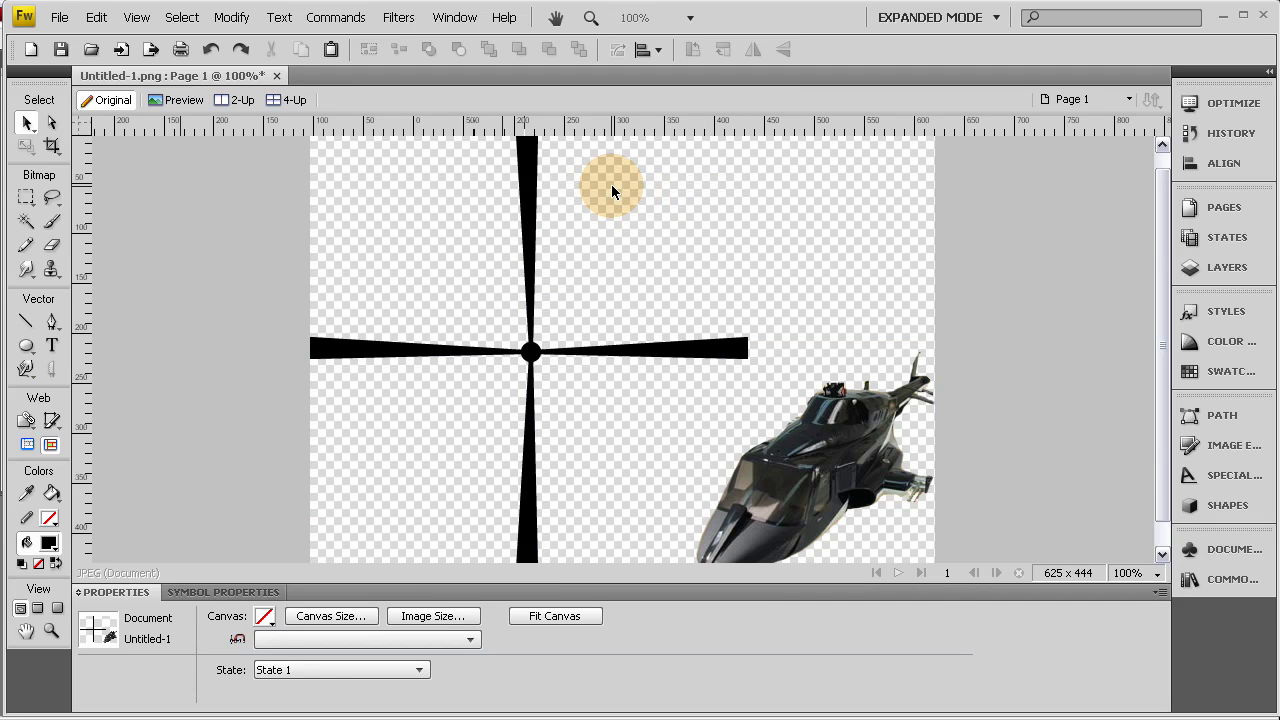
Slide the helicopter left and scale the rotor cross to 373 x 373 at X 65, Y 0
drag(835, 492, 801, 475)
drag(230, 165, 586, 457)
click(26, 145)
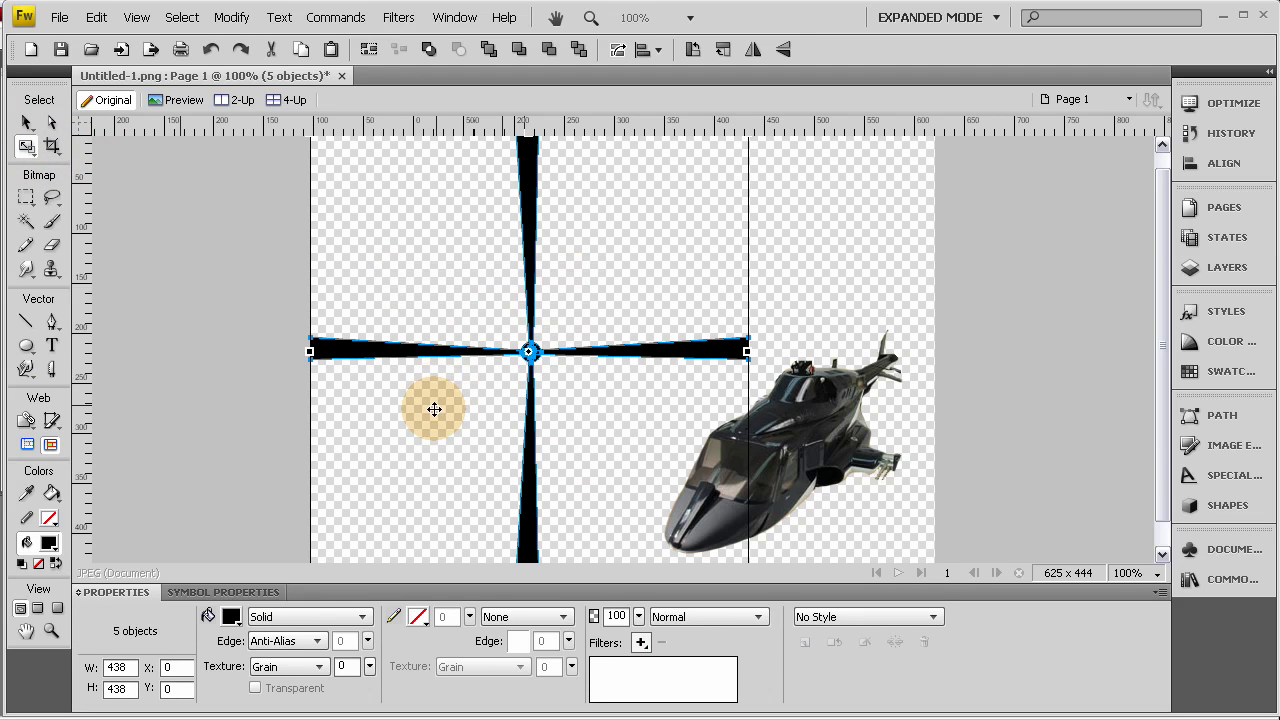
key(ctrl+minus)
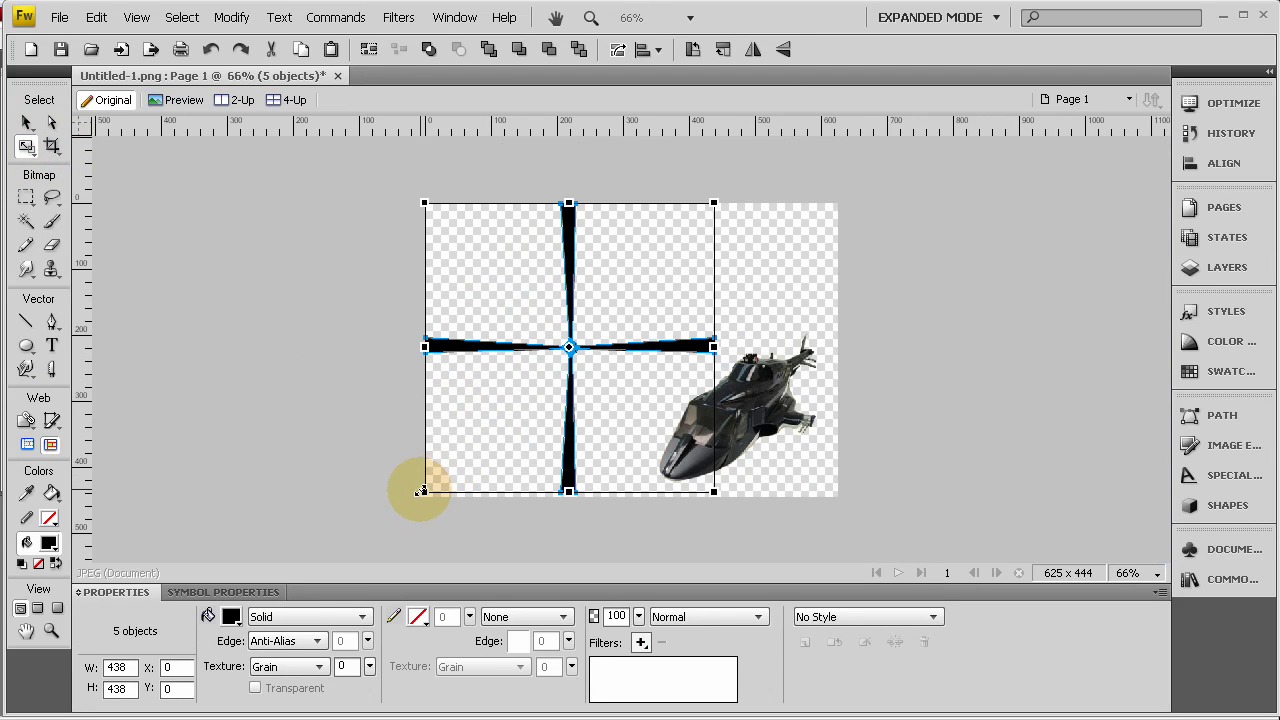
drag(425, 490, 477, 457)
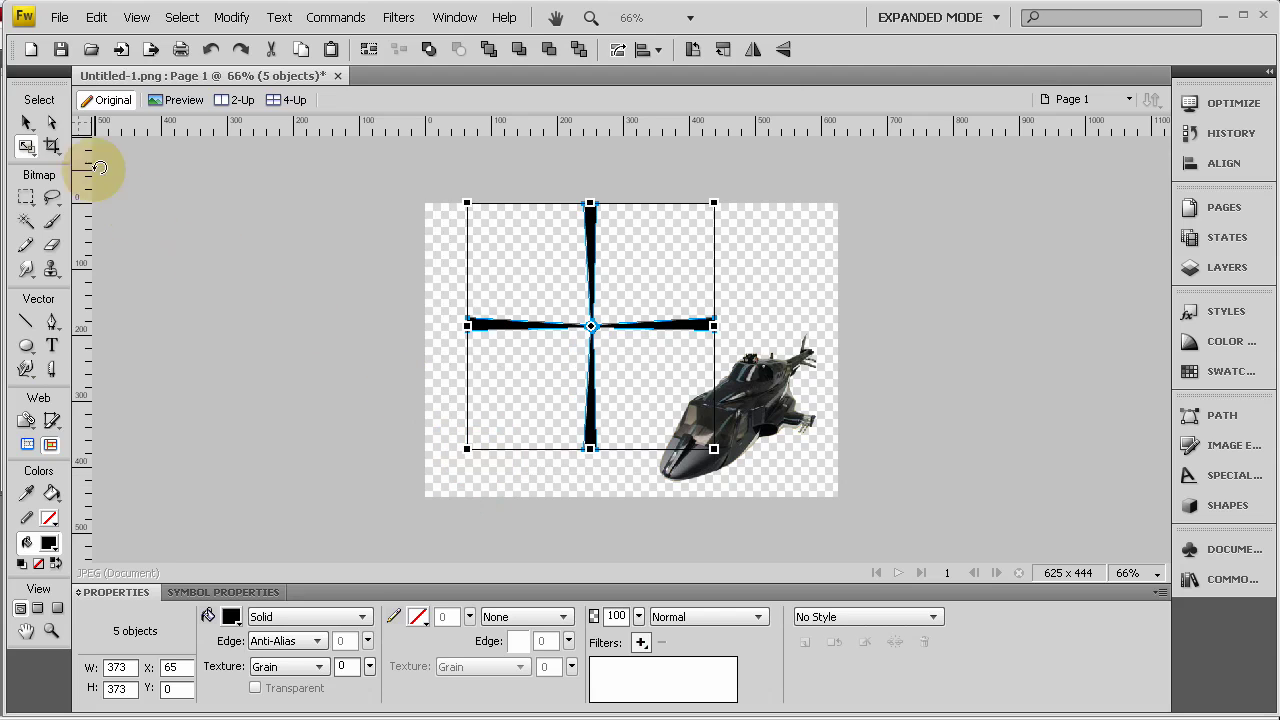
click(26, 122)
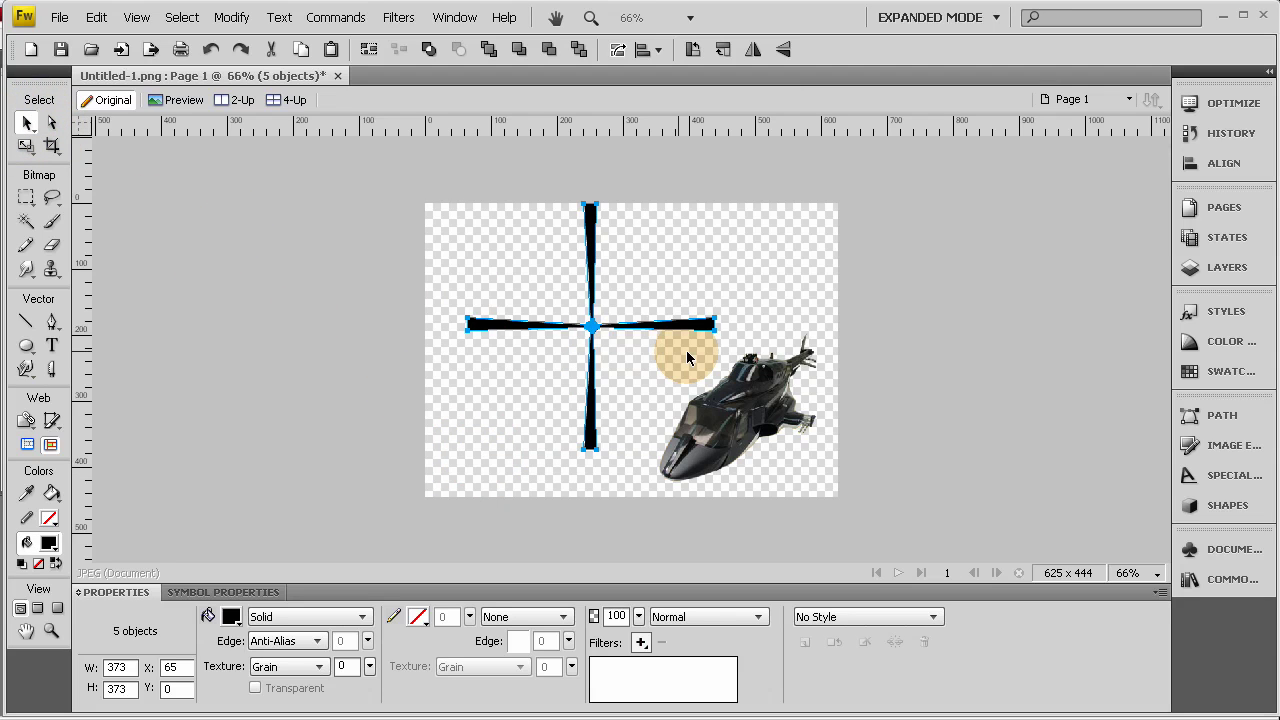
click(663, 360)
key(ctrl+equal)
key(ctrl+equal)
drag(677, 183, 428, 412)
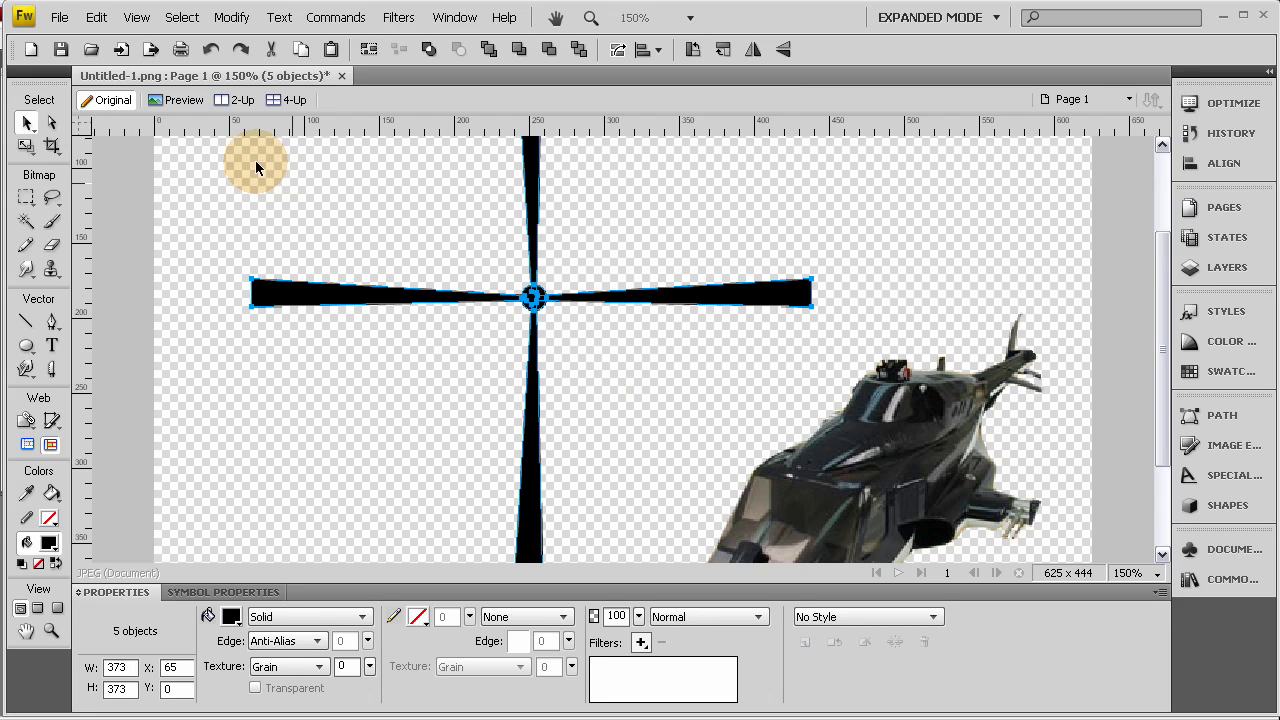
Union the five rotor pieces into a single path with Combine Paths
click(232, 20)
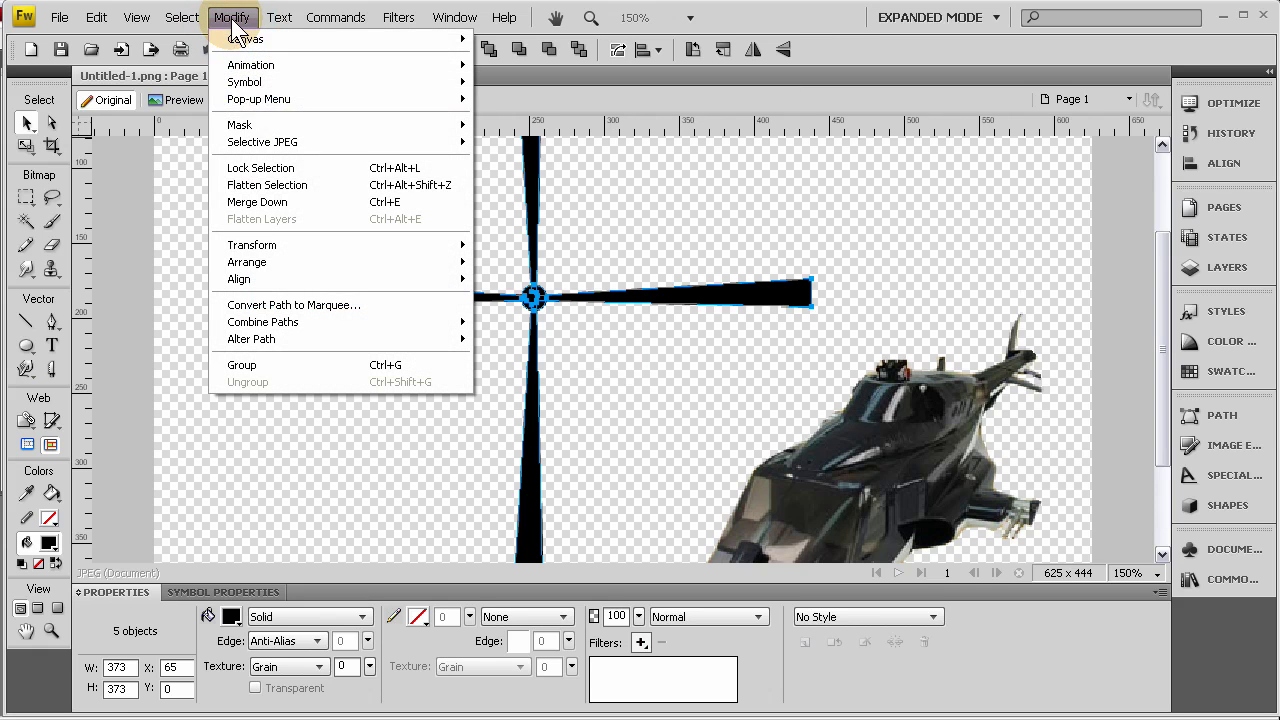
mouse_move(328, 322)
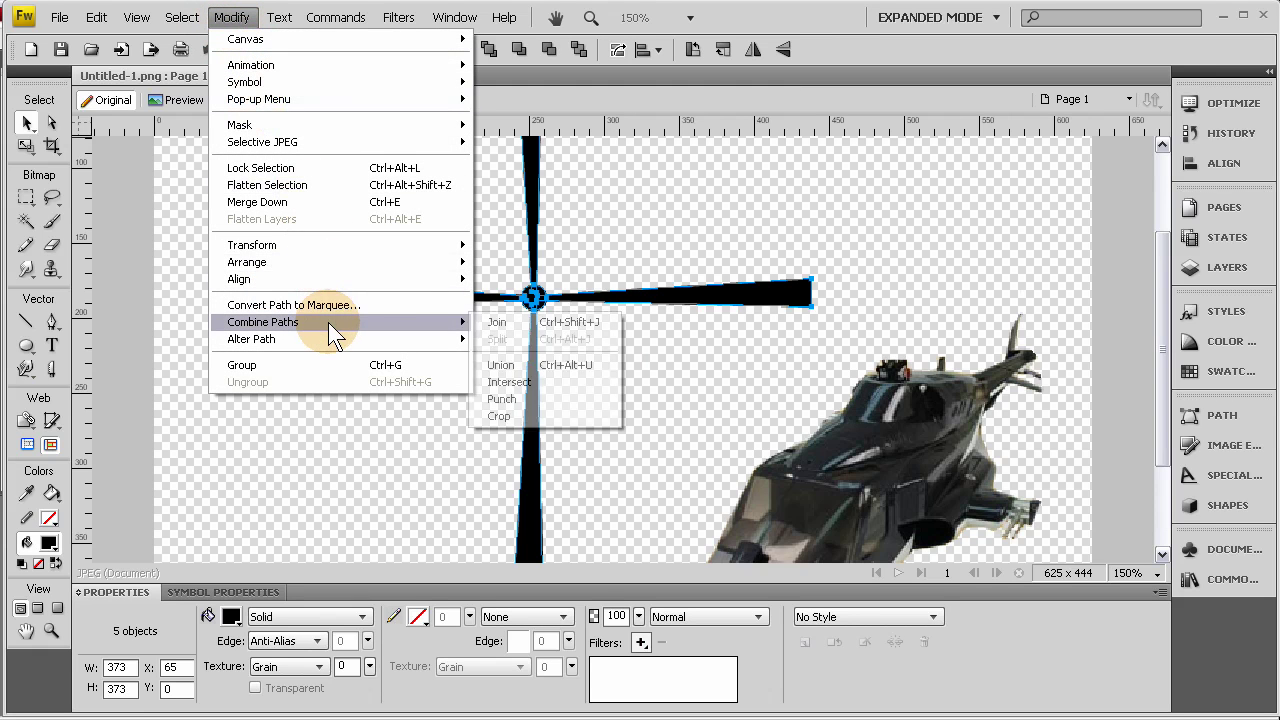
click(510, 364)
click(396, 212)
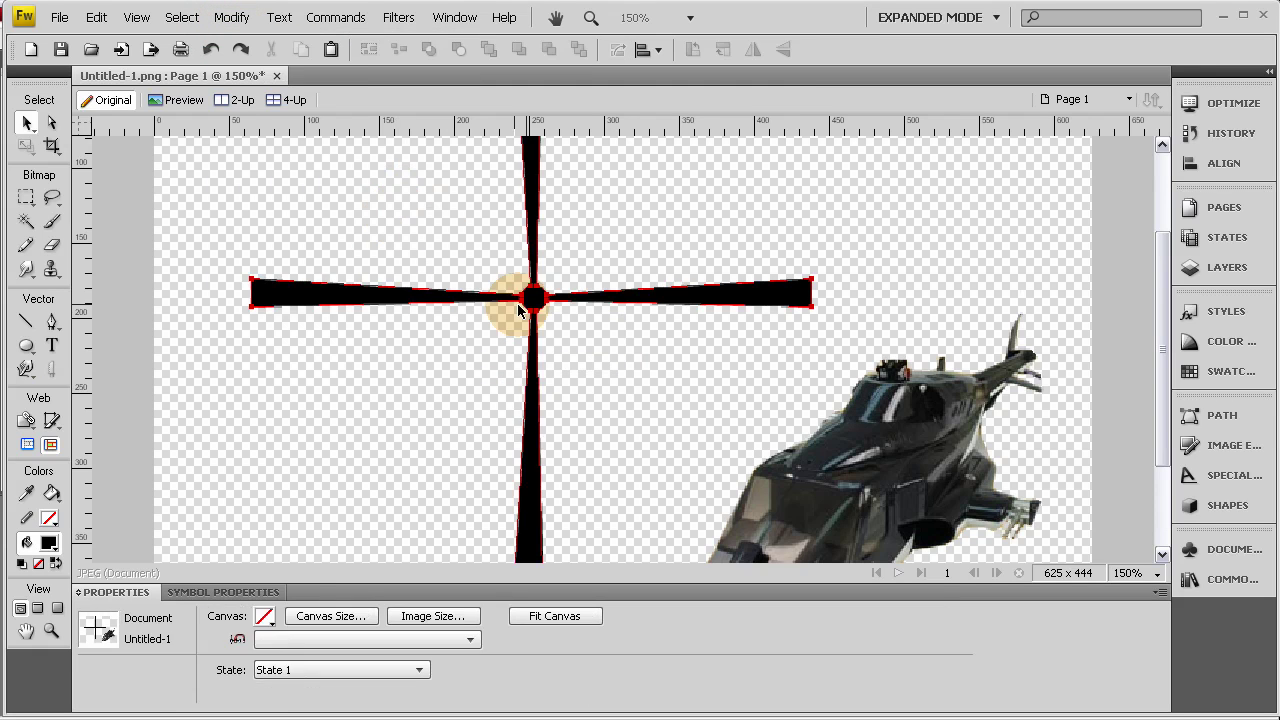
click(527, 296)
click(428, 245)
Move the rotor path slightly left and down to X 47, Y 14
scroll(441, 256, up, 3)
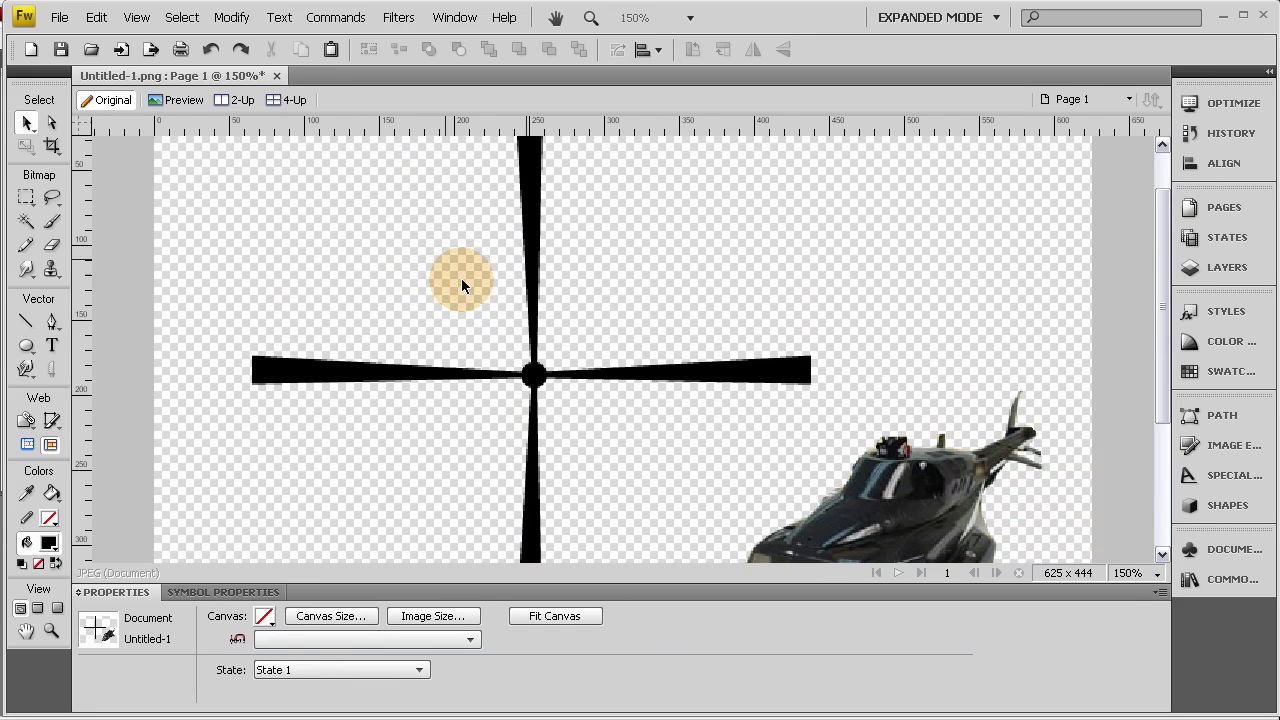
click(534, 372)
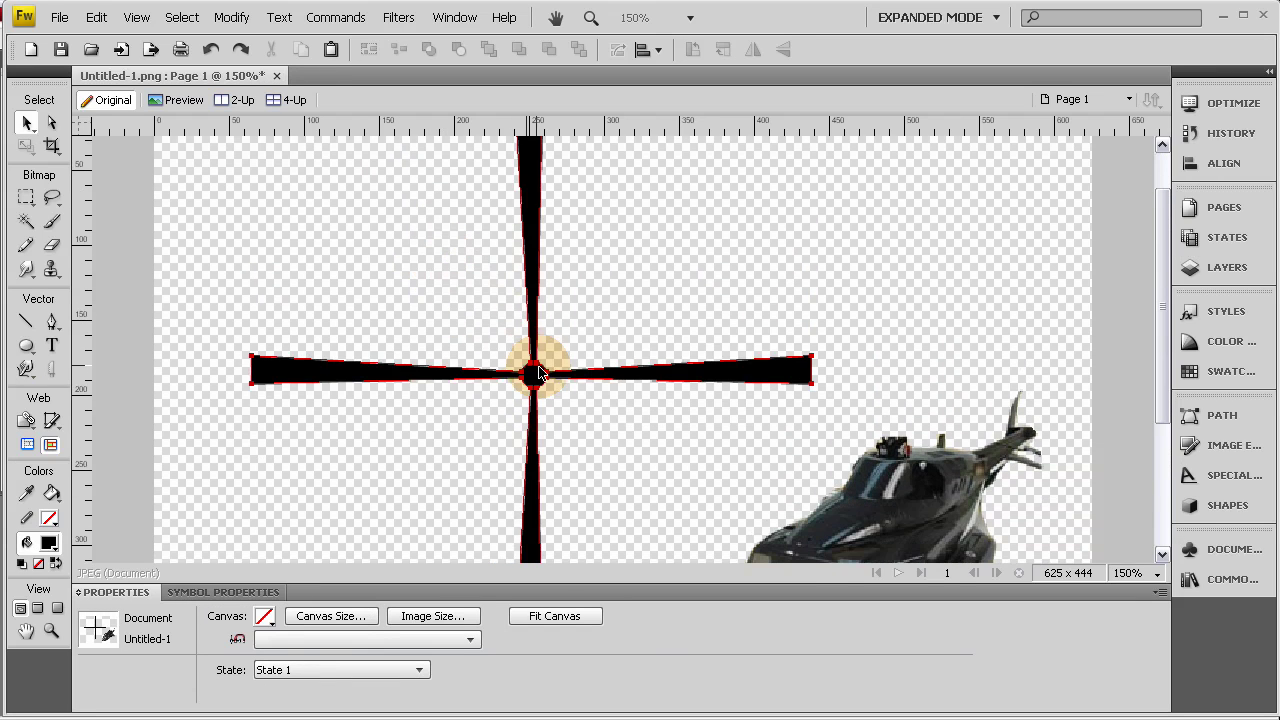
click(394, 298)
scroll(394, 298, up, 3)
drag(528, 224, 500, 251)
key(ctrl+1)
key(ctrl+minus)
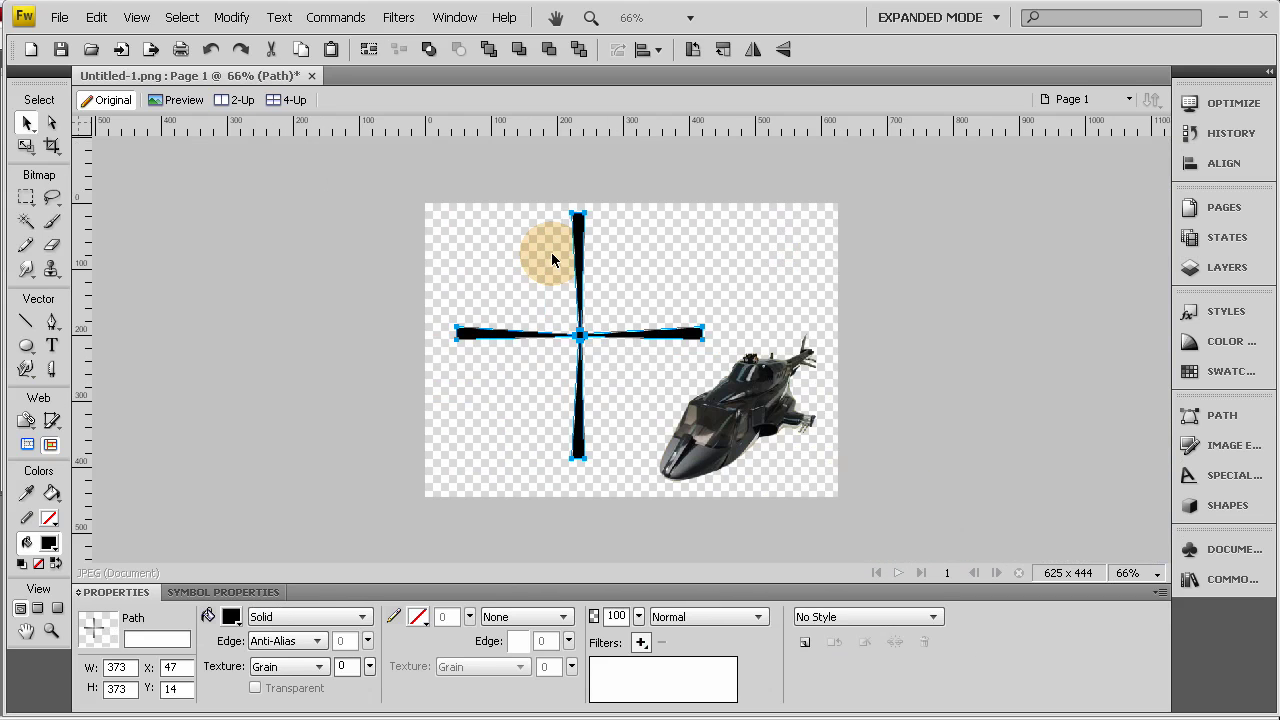
click(503, 254)
click(578, 289)
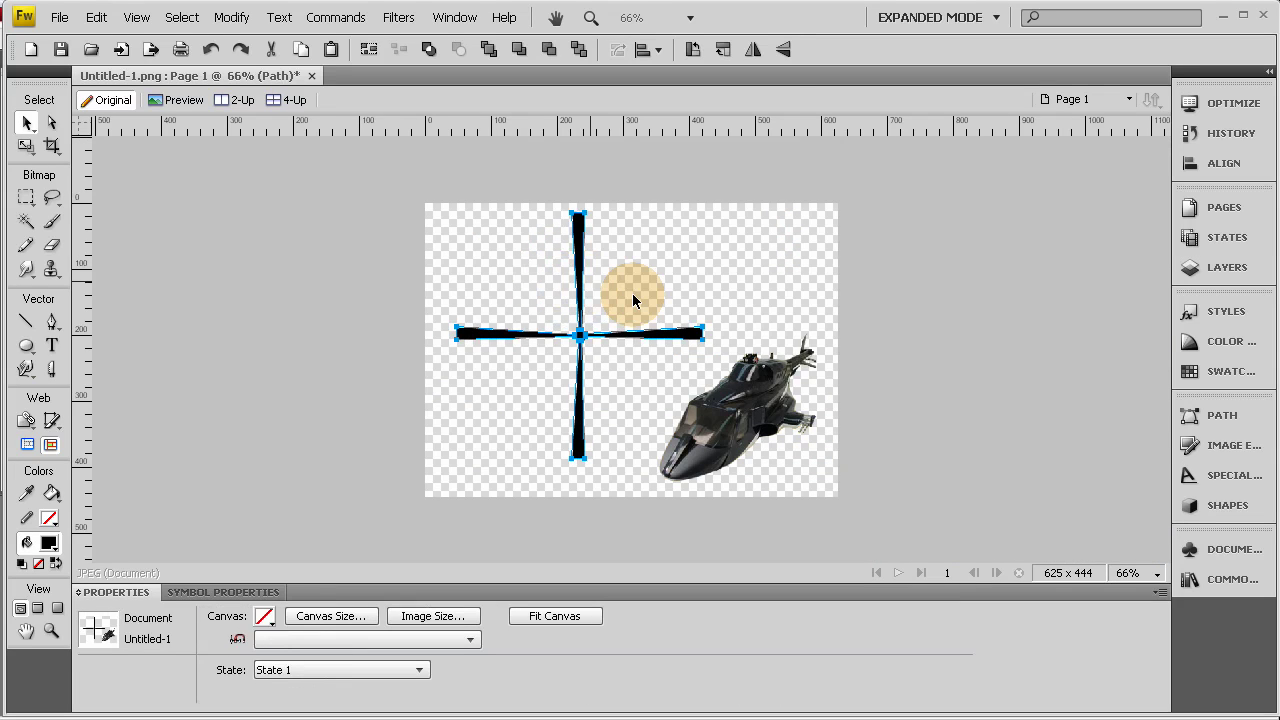
Rotate a copy of the rotor path 45° around the hub to form an eight-blade star
key(ctrl+equal)
key(ctrl+1)
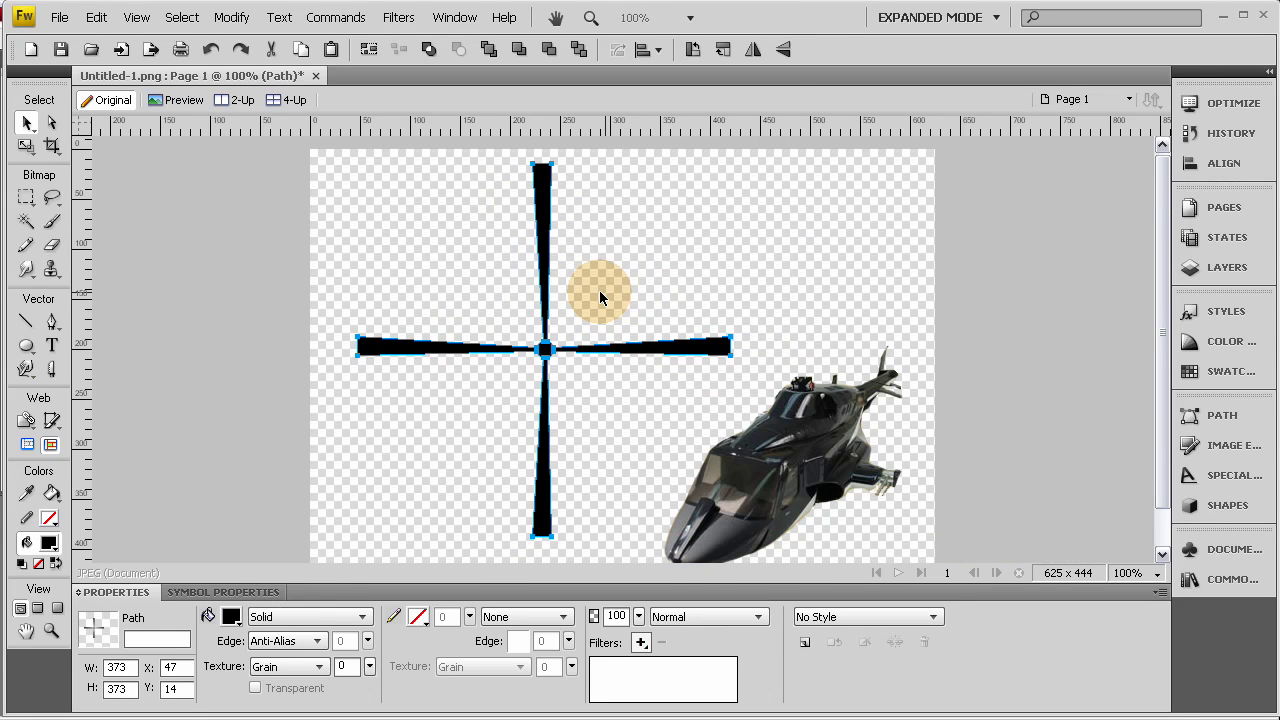
click(517, 216)
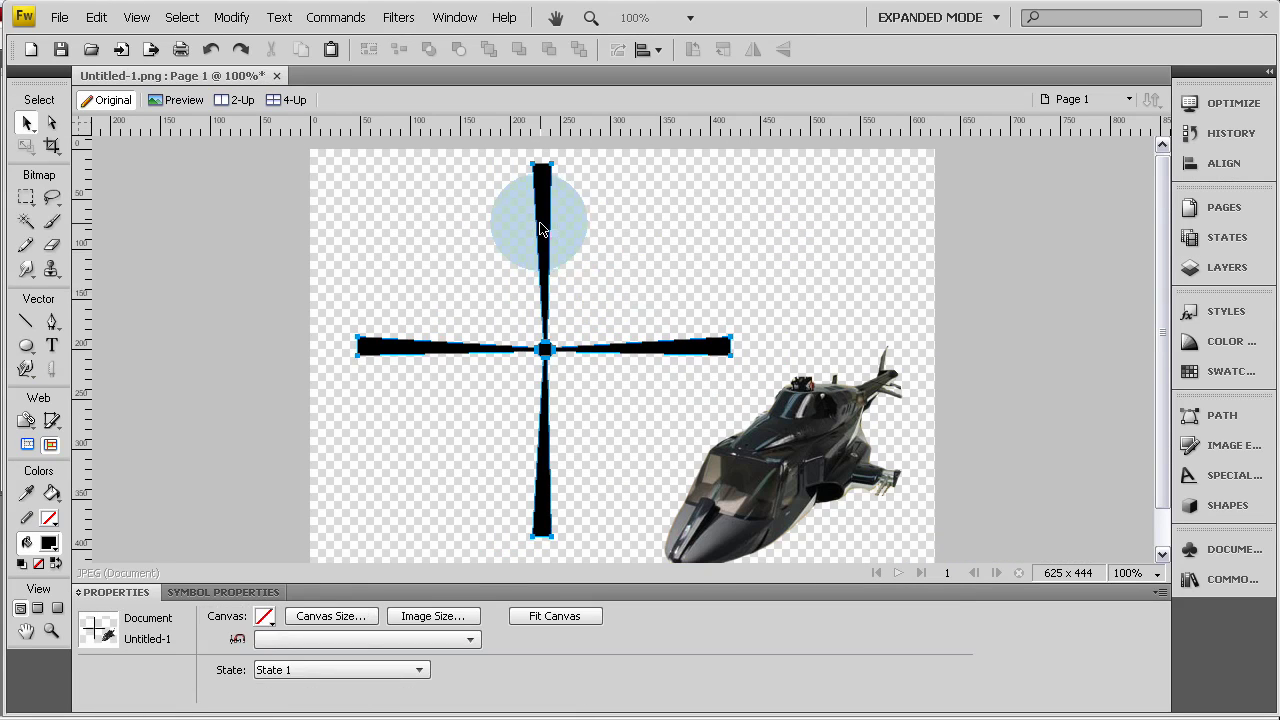
click(612, 221)
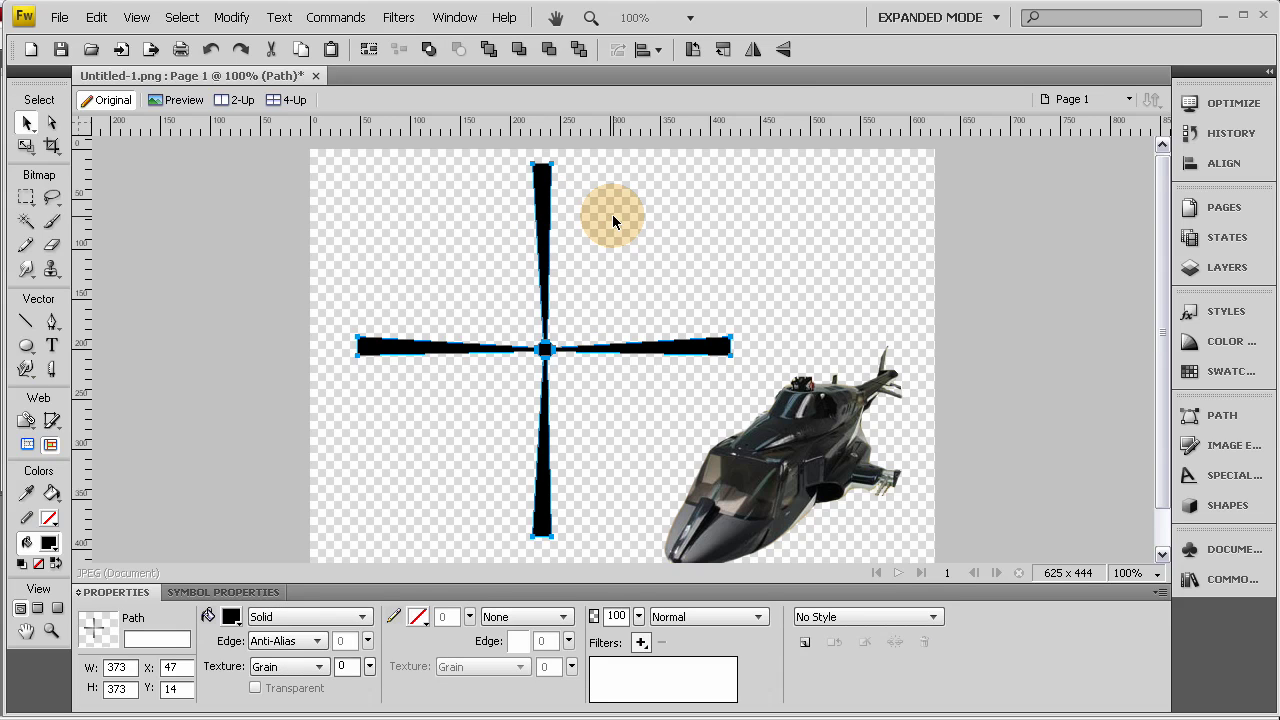
click(26, 145)
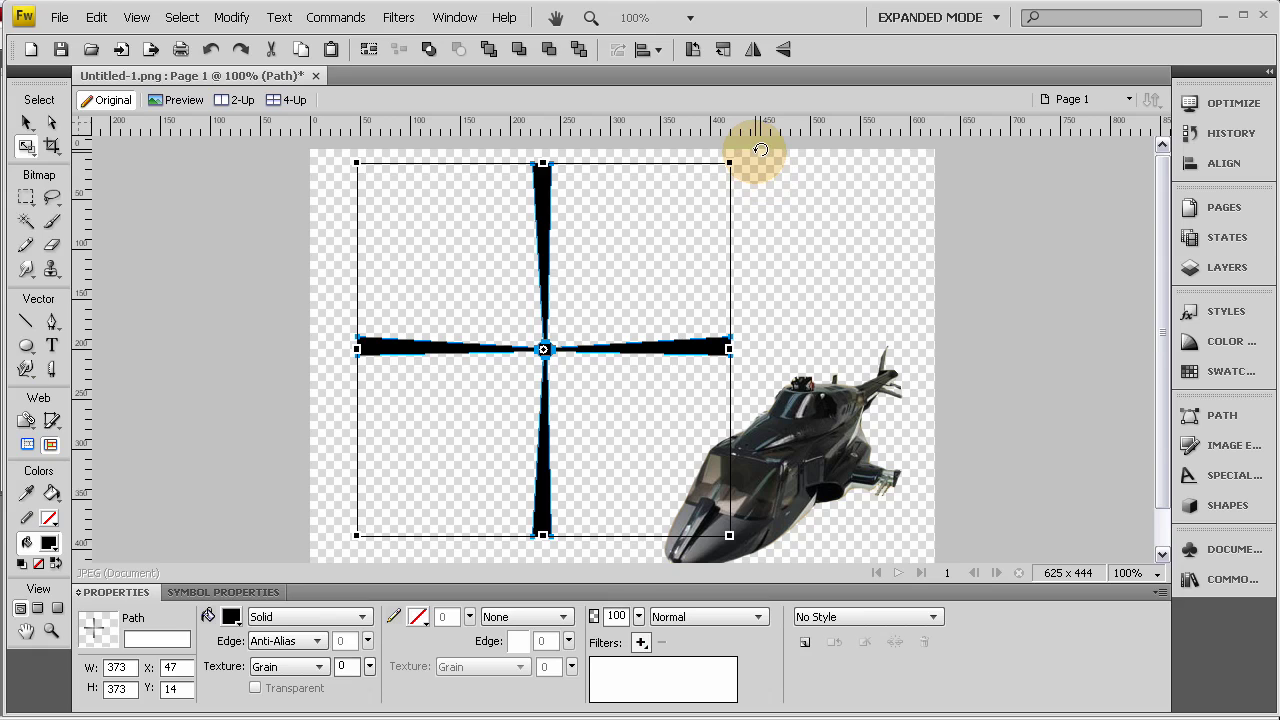
drag(760, 149, 883, 323)
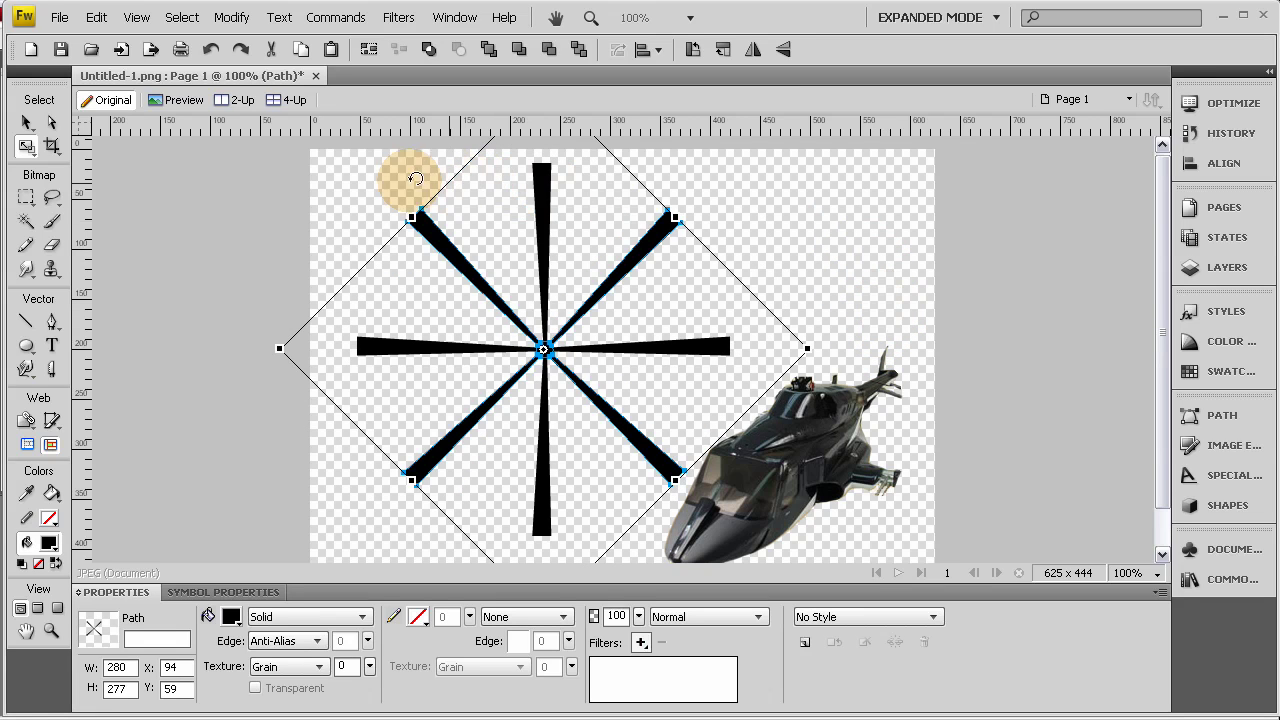
click(26, 123)
click(189, 196)
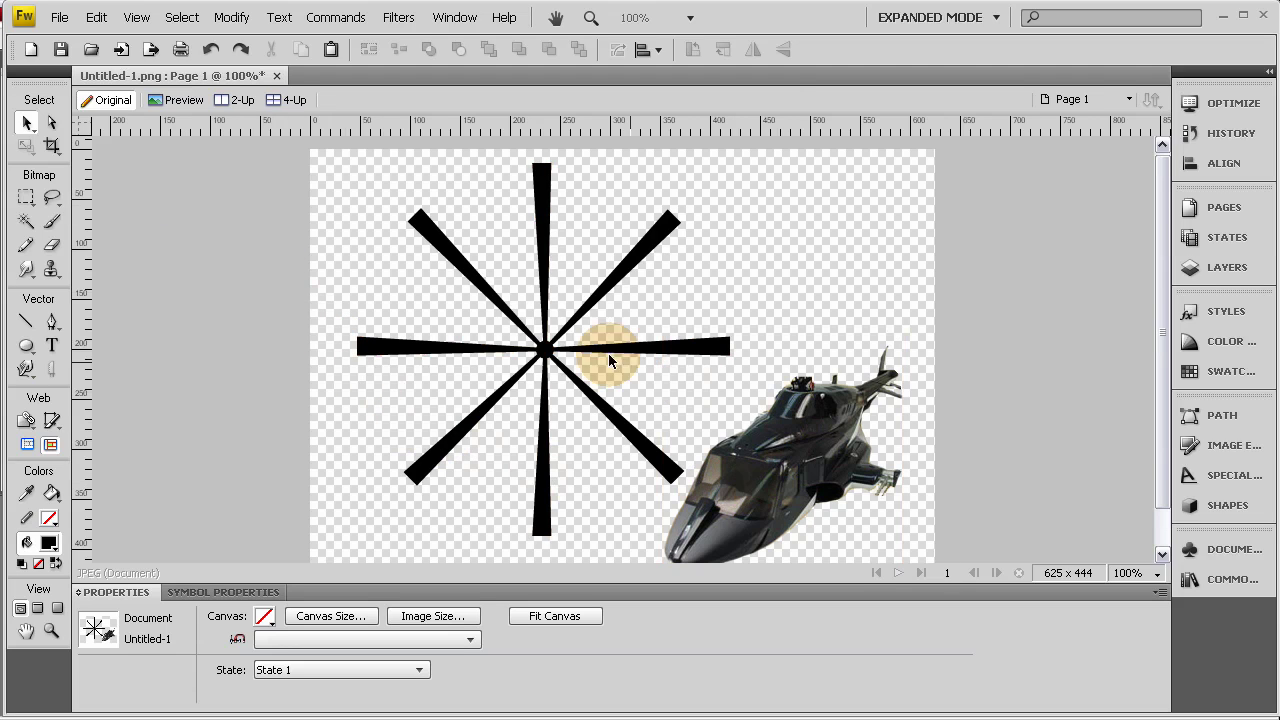
click(545, 351)
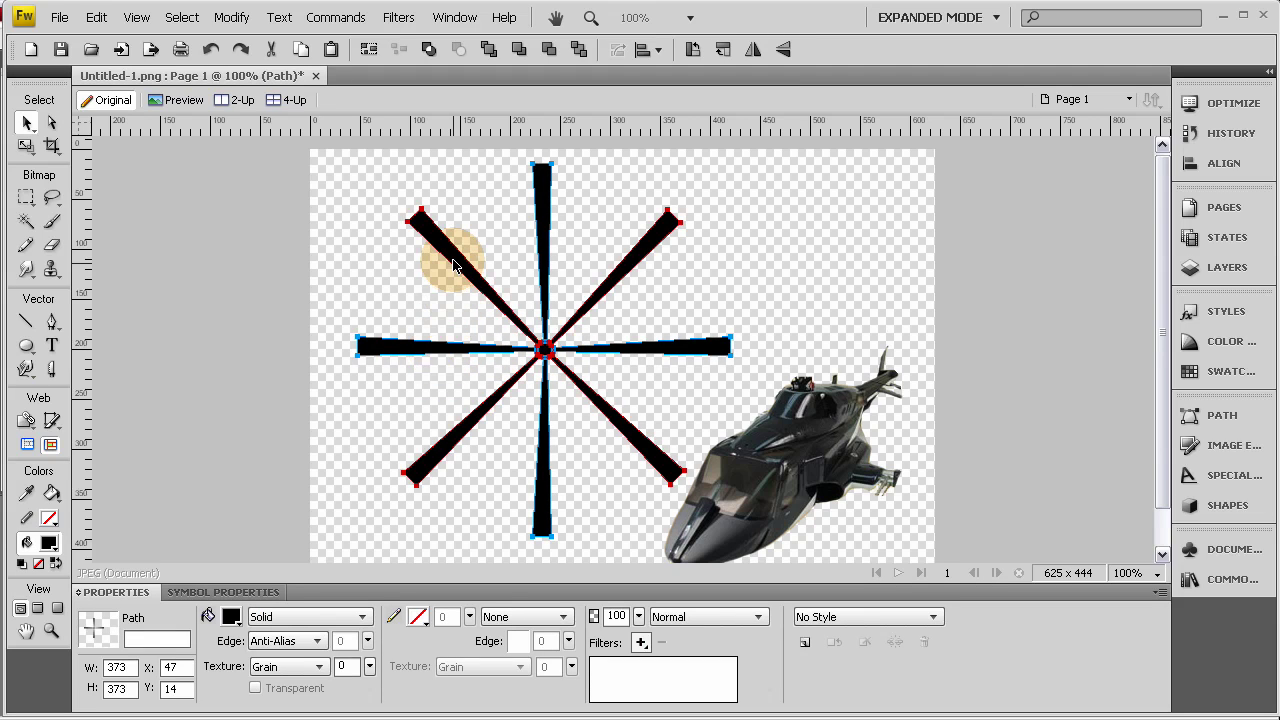
click(723, 245)
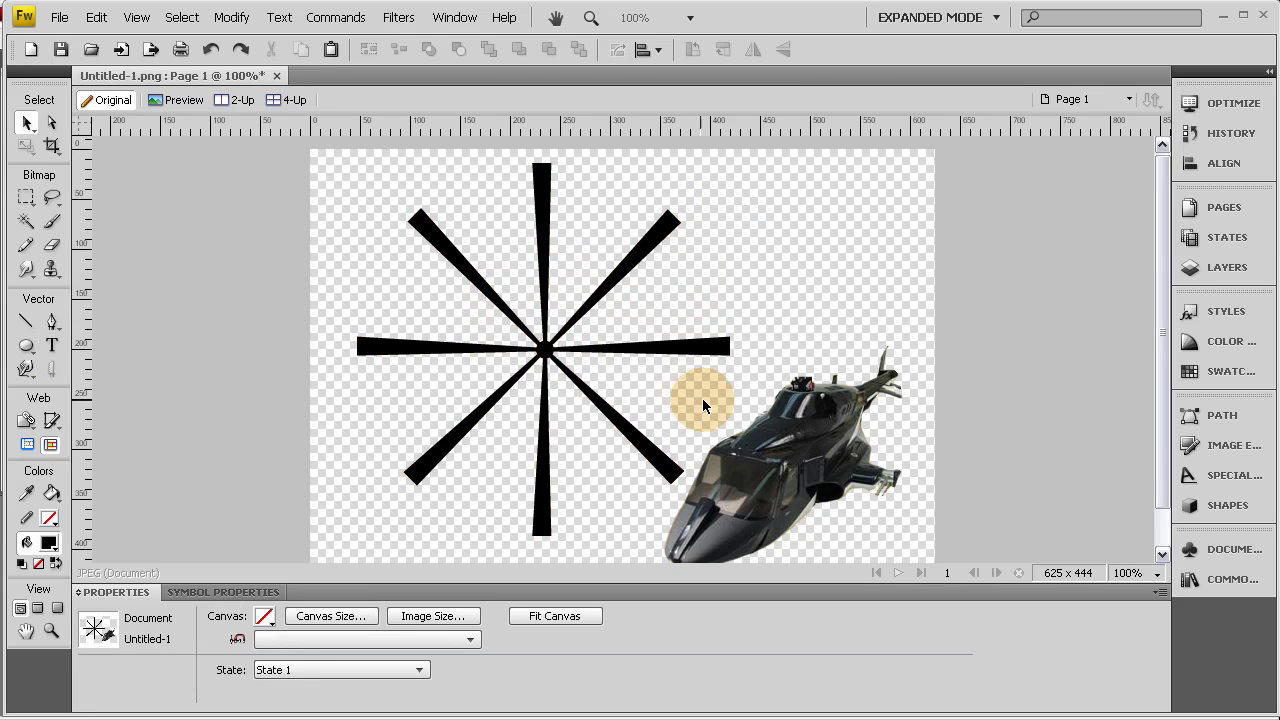
Move the helicopter under the rotor and select both rotor blade paths
drag(801, 442, 612, 409)
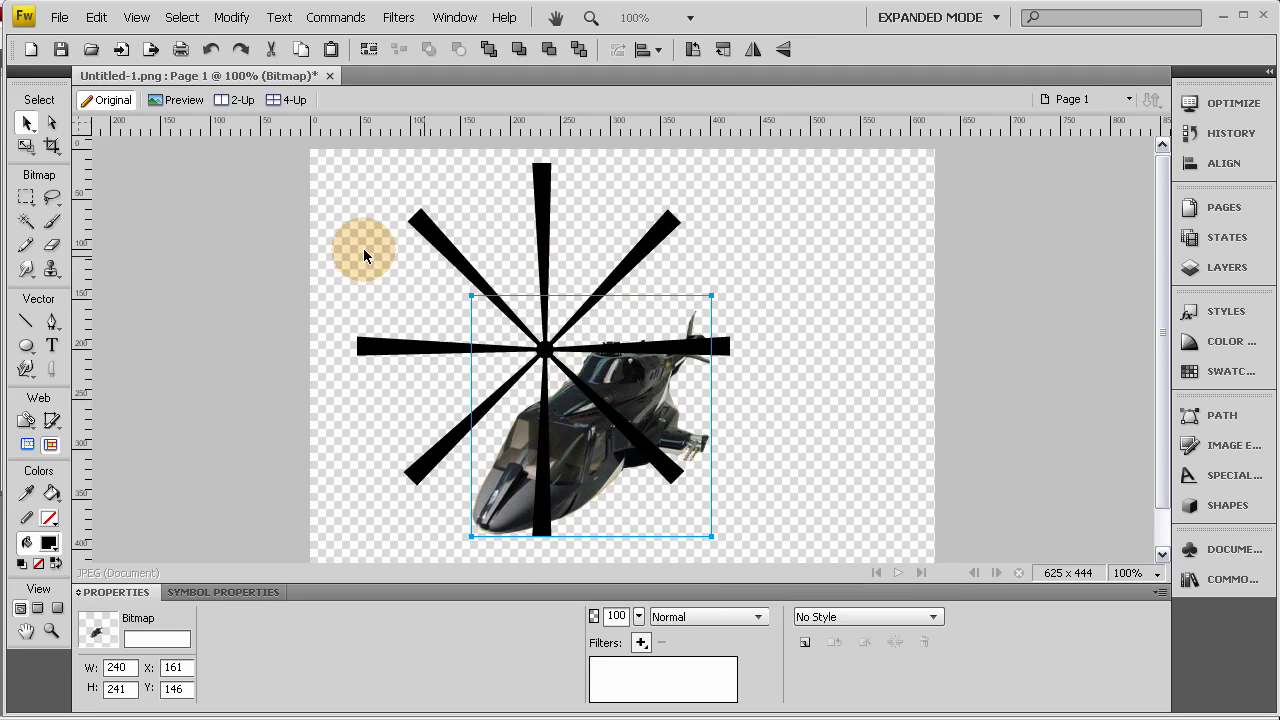
click(306, 243)
click(447, 262)
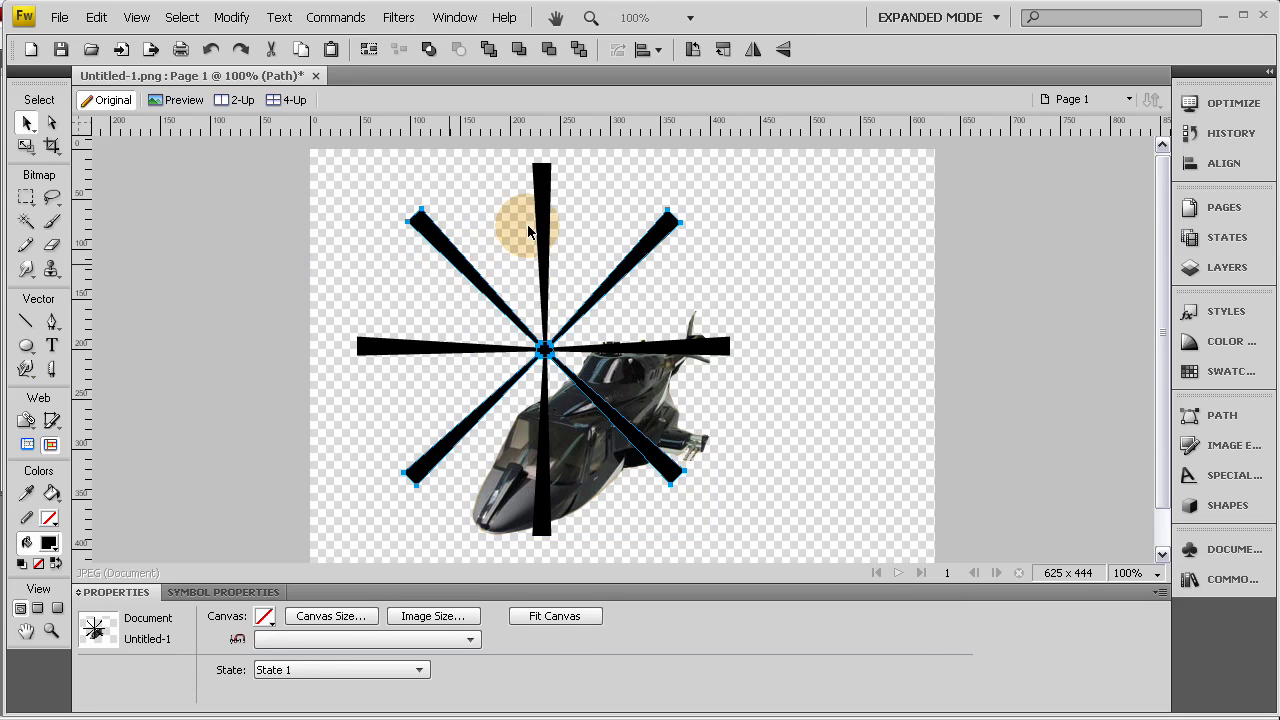
shift+click(536, 193)
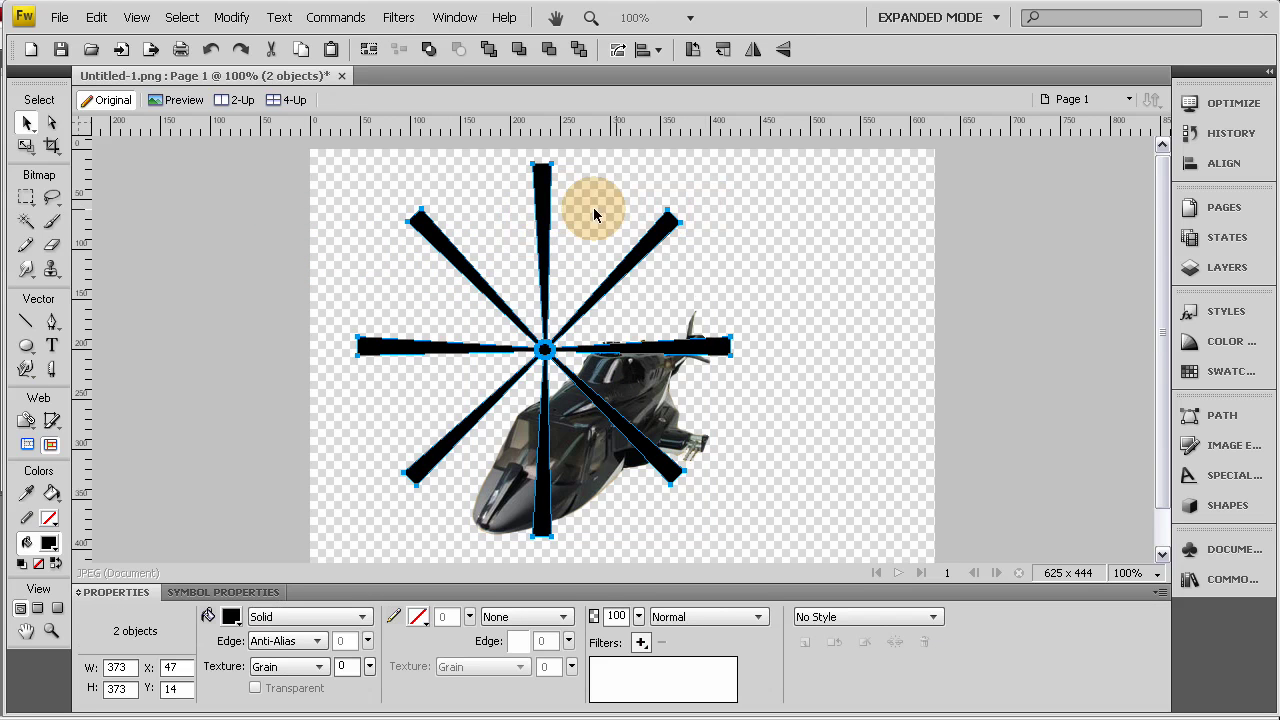
Distort the rotor into a flat 418 x 211 perspective disc and seat it atop the helicopter
drag(26, 145, 104, 210)
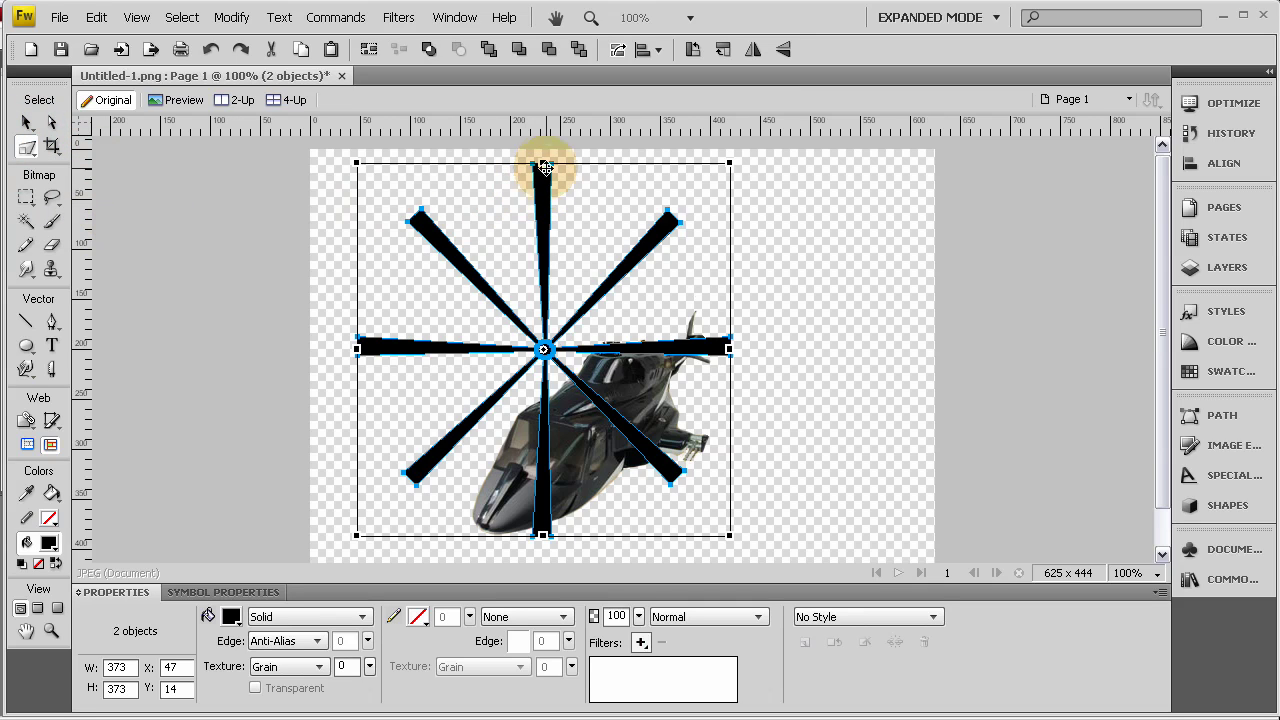
drag(544, 163, 733, 298)
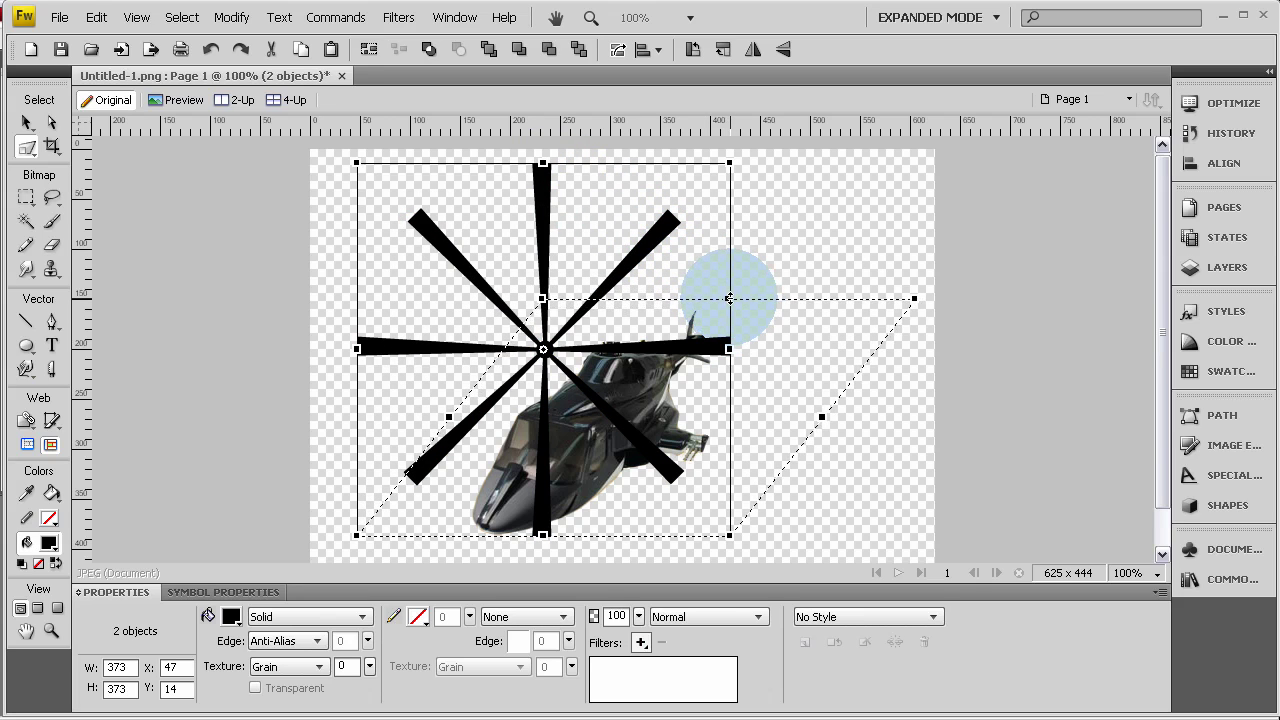
mouse_move(729, 298)
mouse_down()
mouse_move(806, 298)
mouse_move(741, 311)
mouse_up()
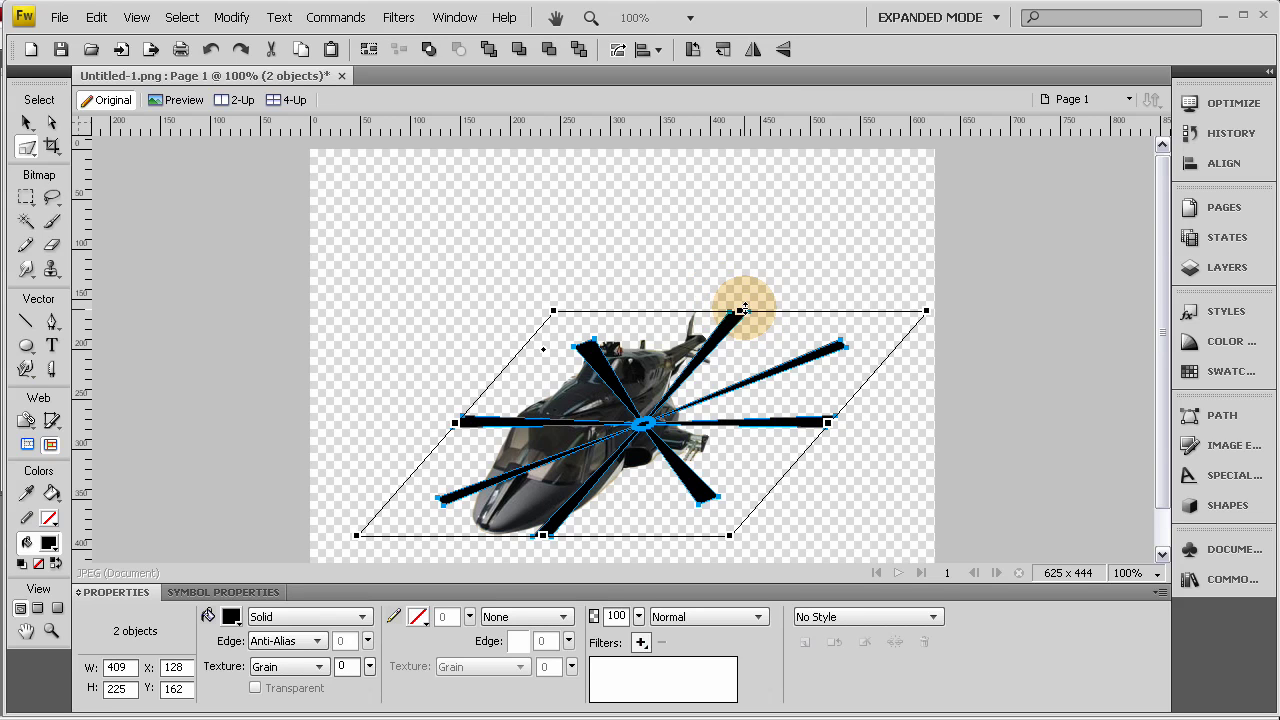
drag(743, 309, 756, 323)
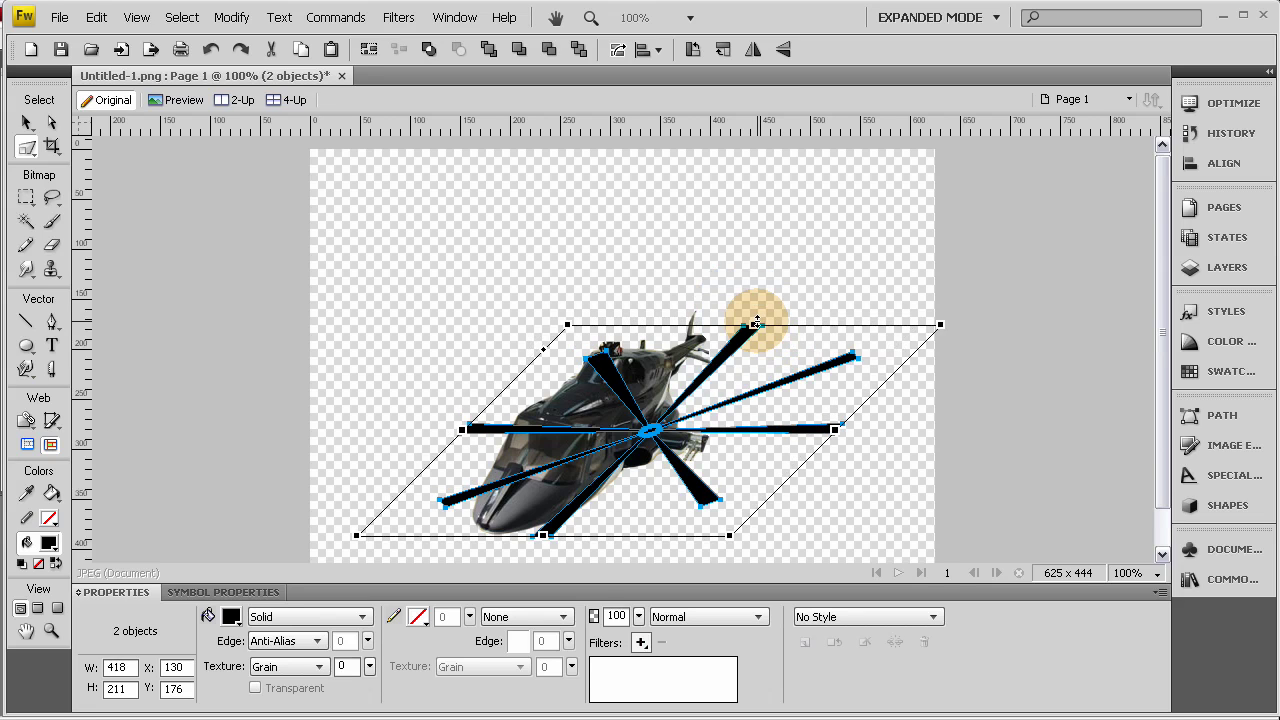
click(26, 122)
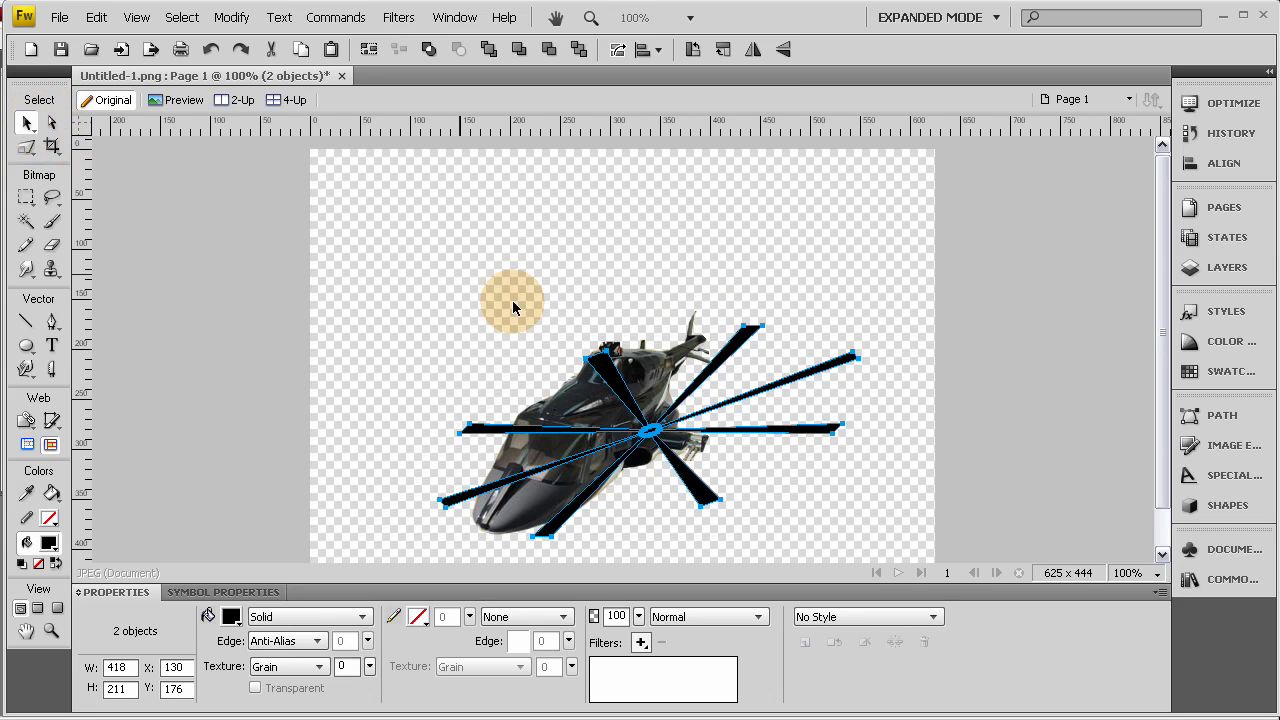
click(670, 445)
drag(670, 445, 616, 352)
click(1008, 360)
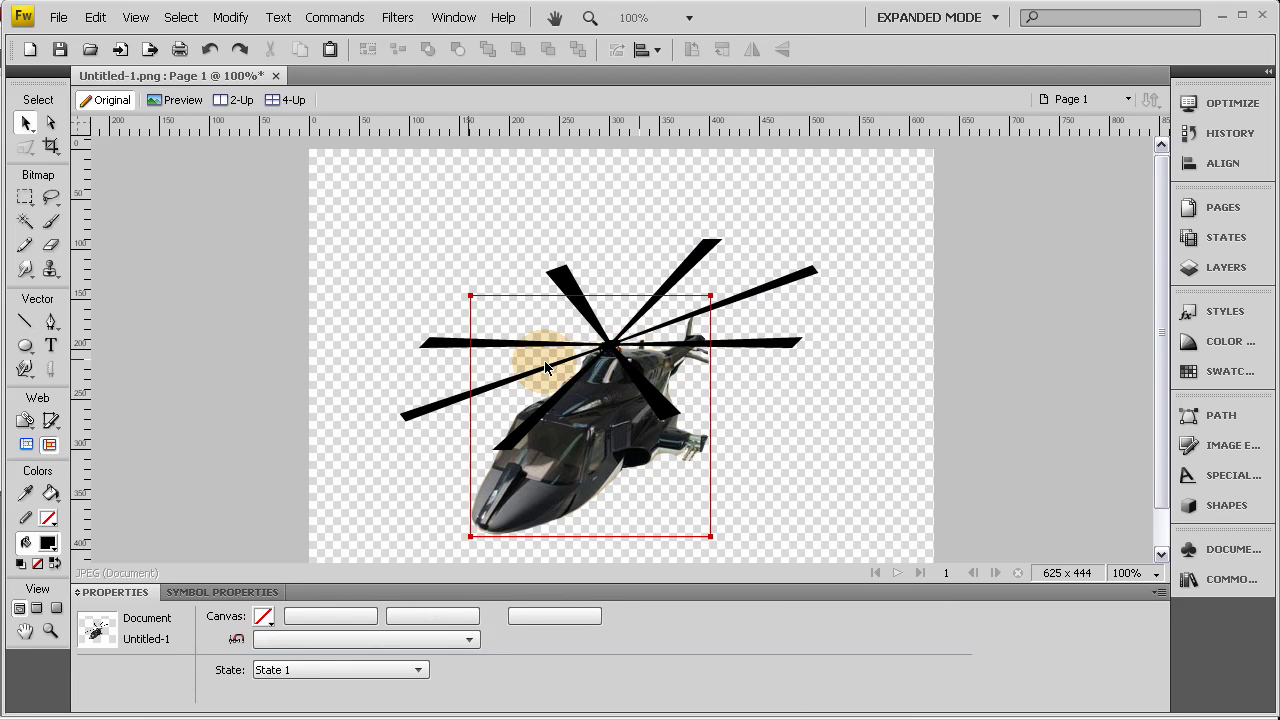
Tilt both rotor blade paths with the Scale tool so the right side dips down
click(808, 279)
shift+click(688, 268)
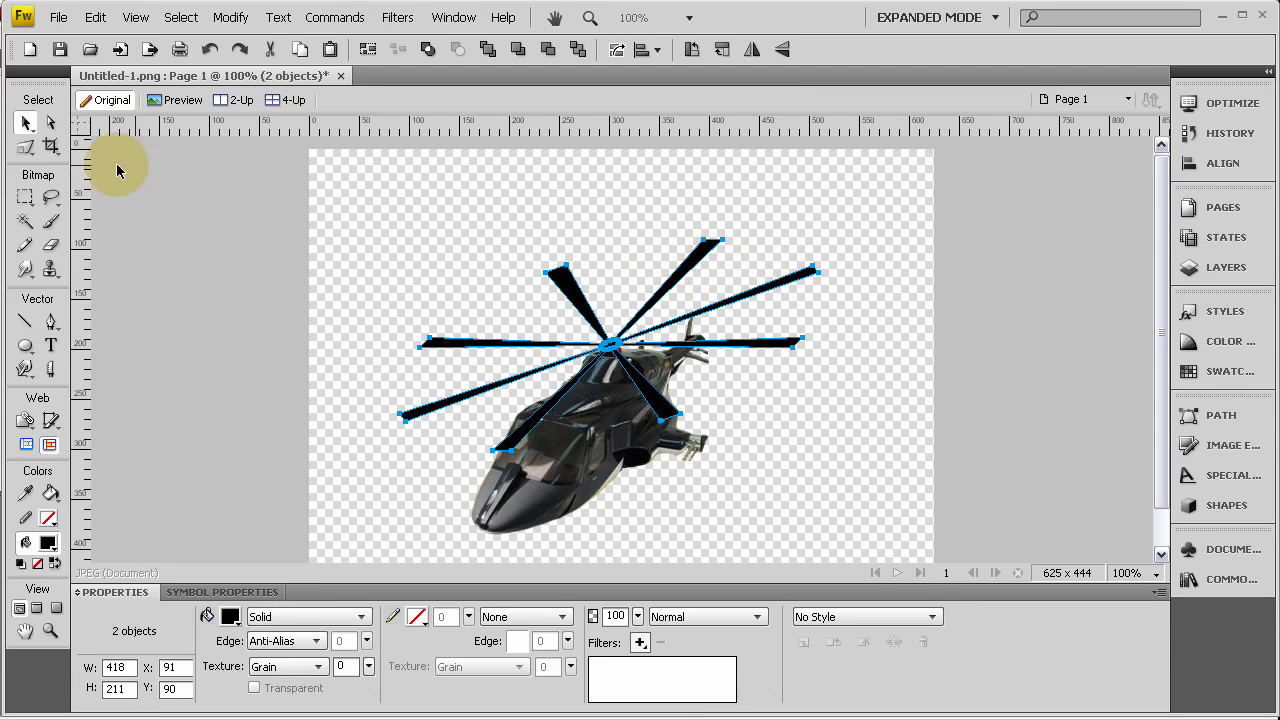
click(25, 147)
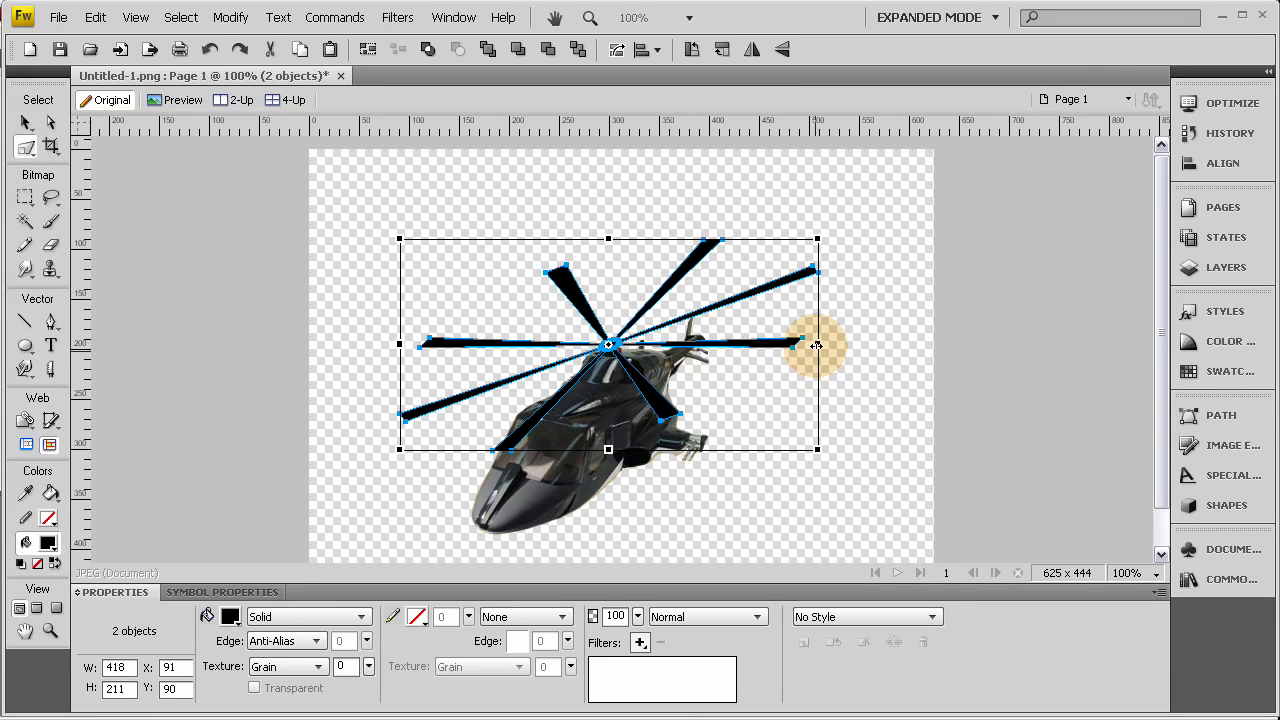
drag(817, 344, 817, 412)
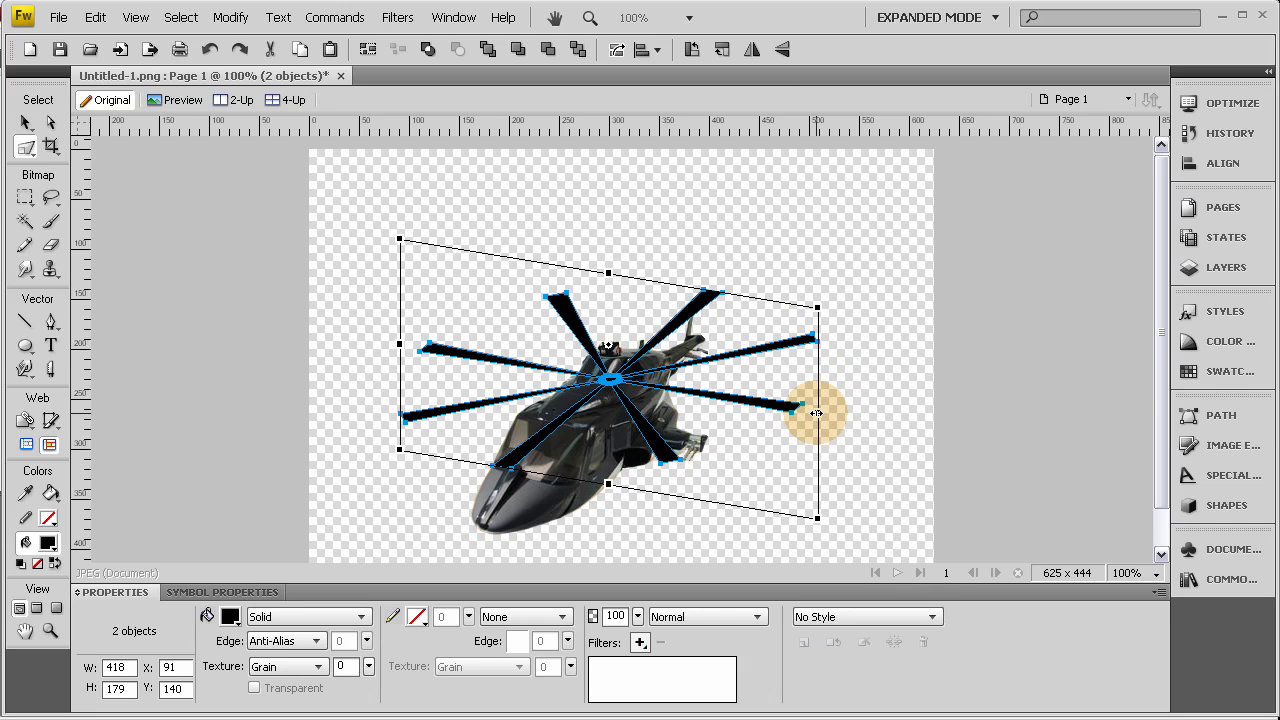
click(24, 122)
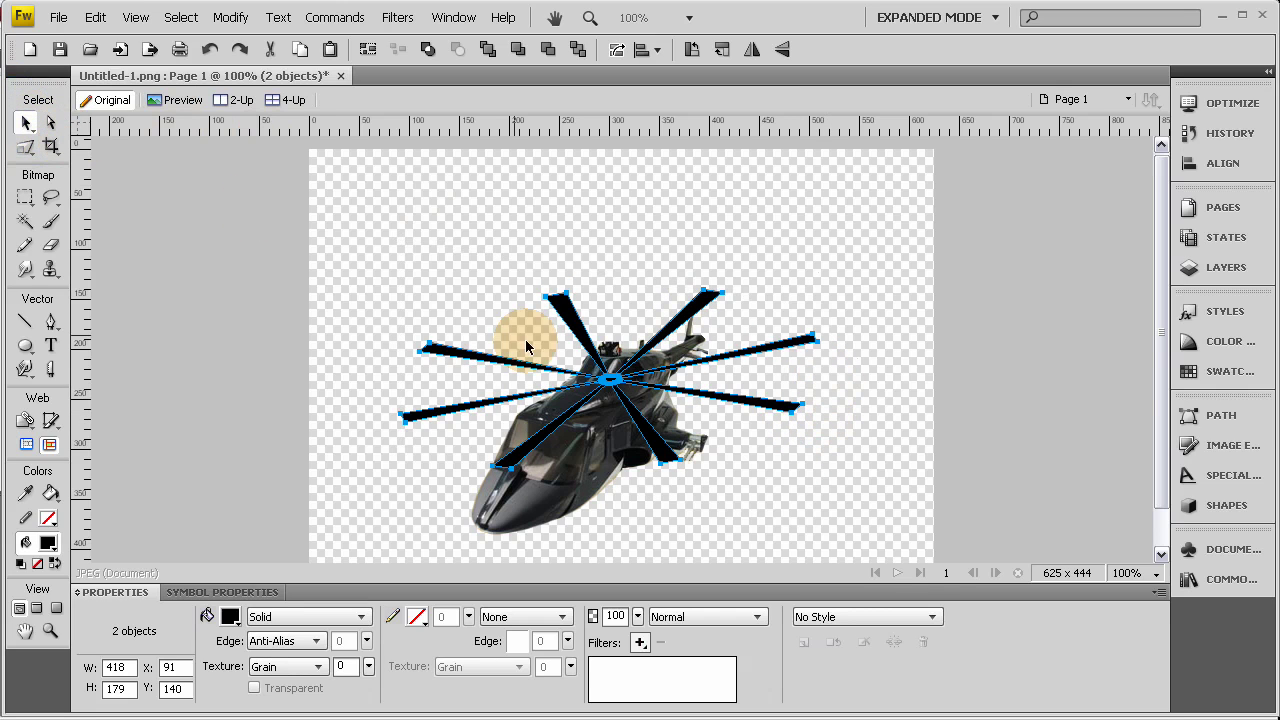
Nudge the tilted rotor upward onto the cabin, then check the helicopter and rotor selection
key(Up)
key(Up)
key(Up)
key(Up)
key(Up)
key(Up)
key(Up)
key(Up)
key(Up)
key(Up)
key(Up)
key(Up)
key(Up)
key(Up)
key(Up)
key(Up)
key(Up)
key(Up)
key(Up)
key(Up)
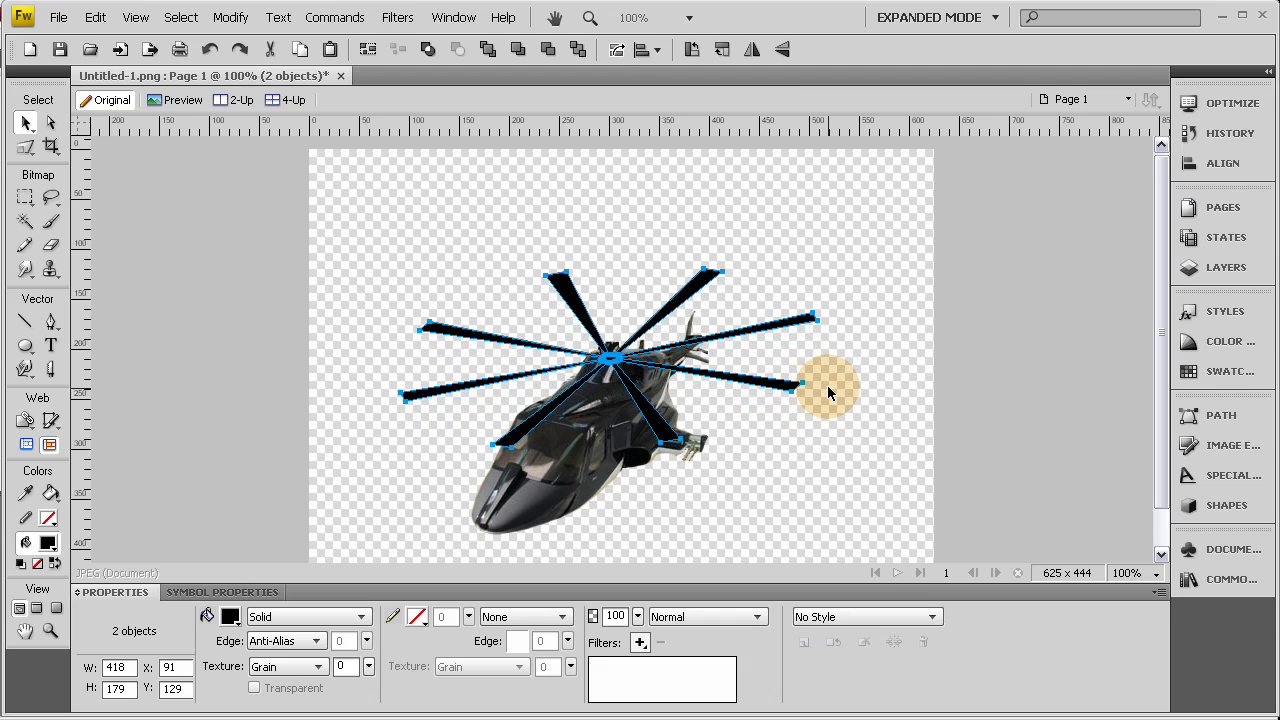
click(914, 395)
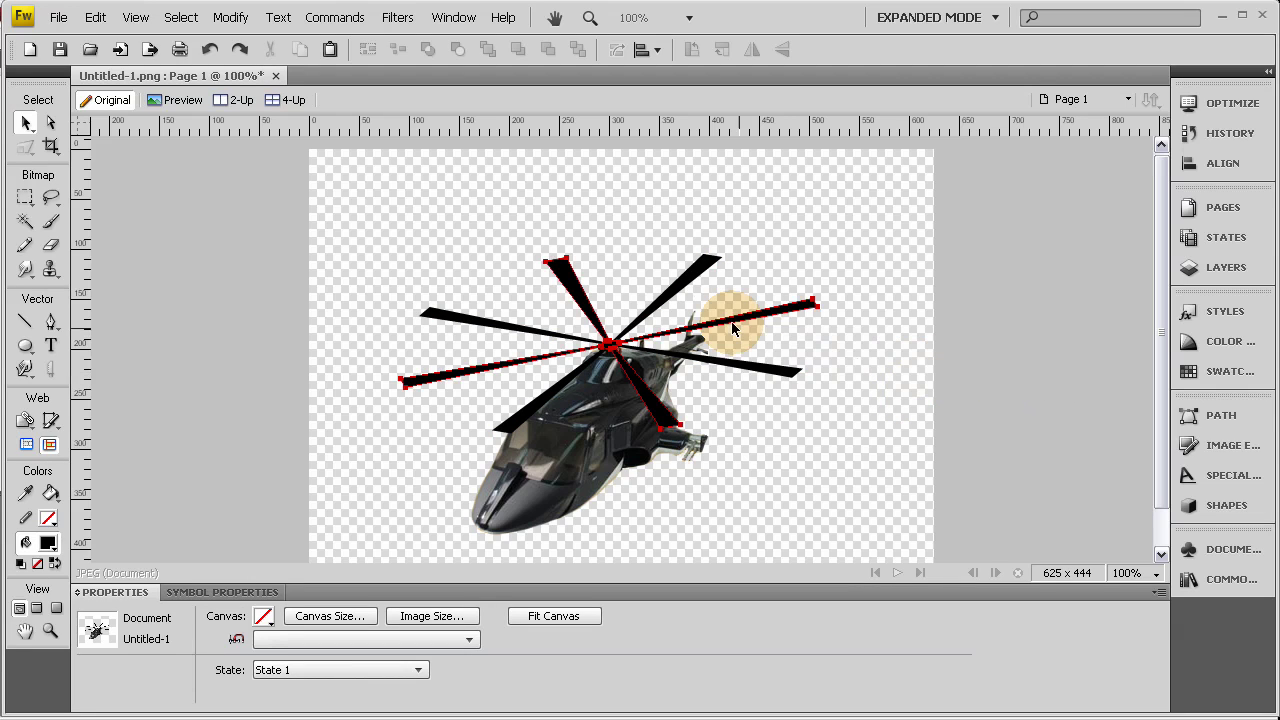
click(585, 500)
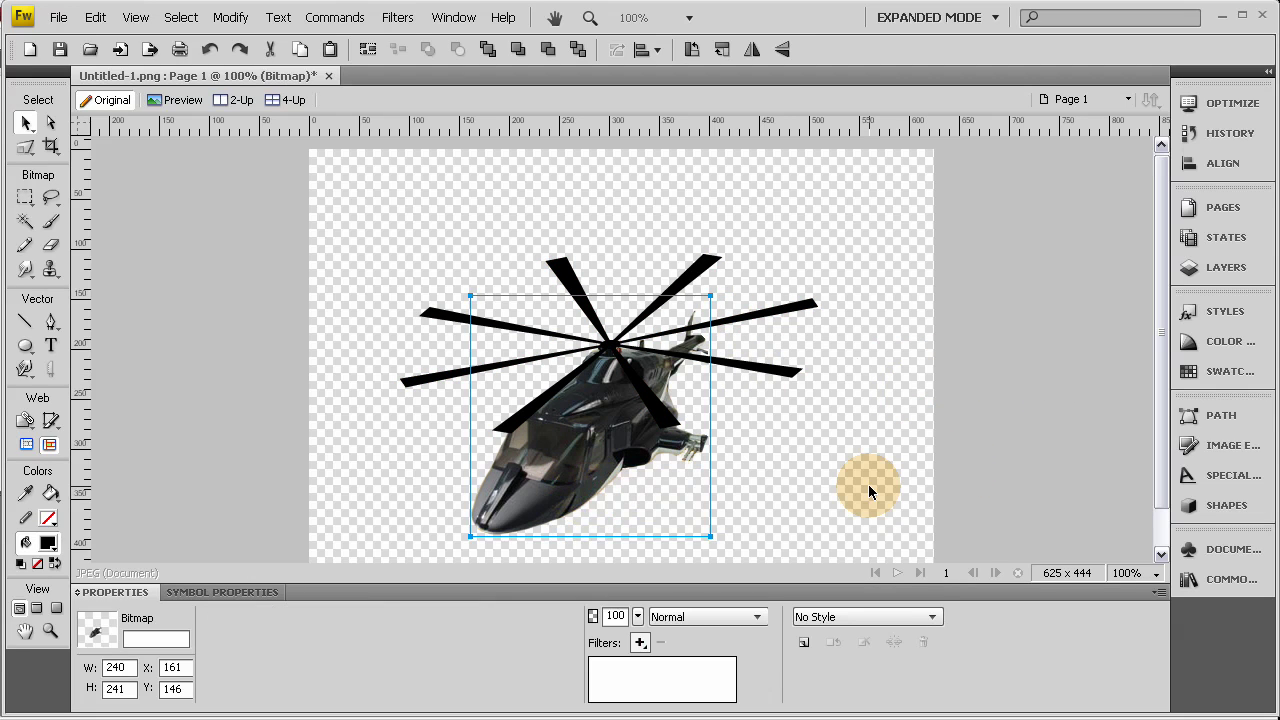
click(916, 335)
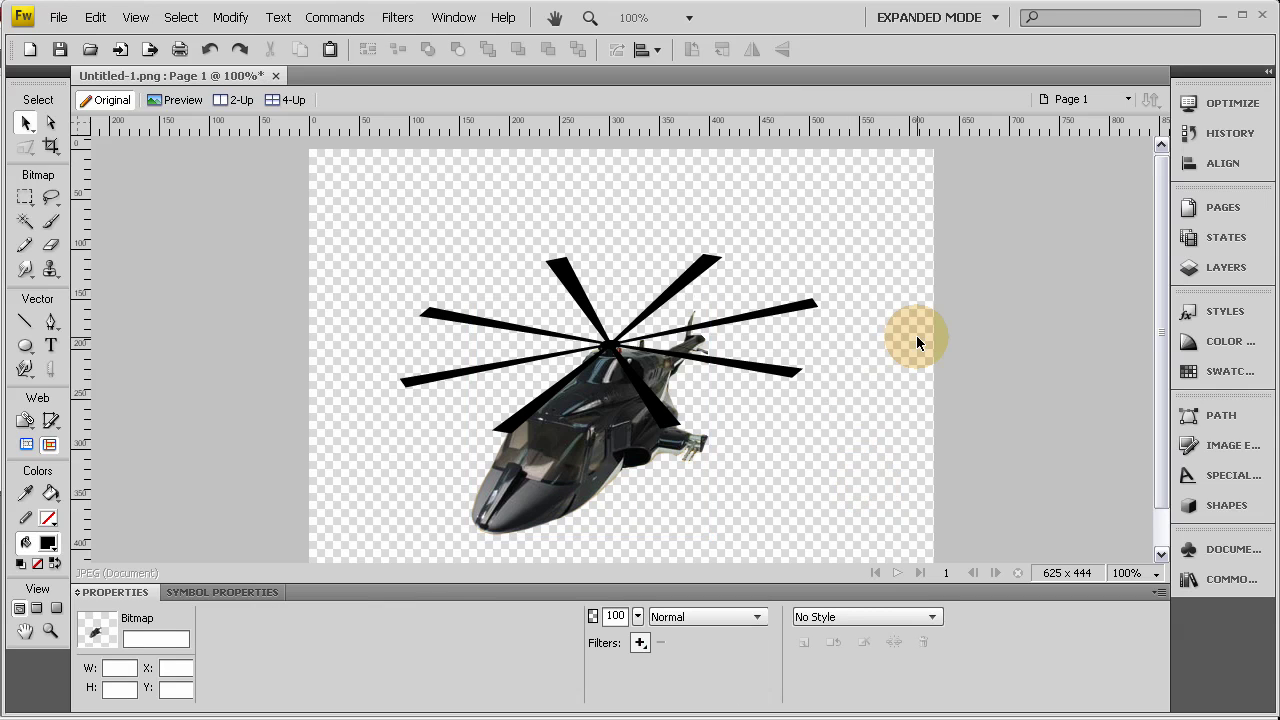
drag(891, 214, 346, 536)
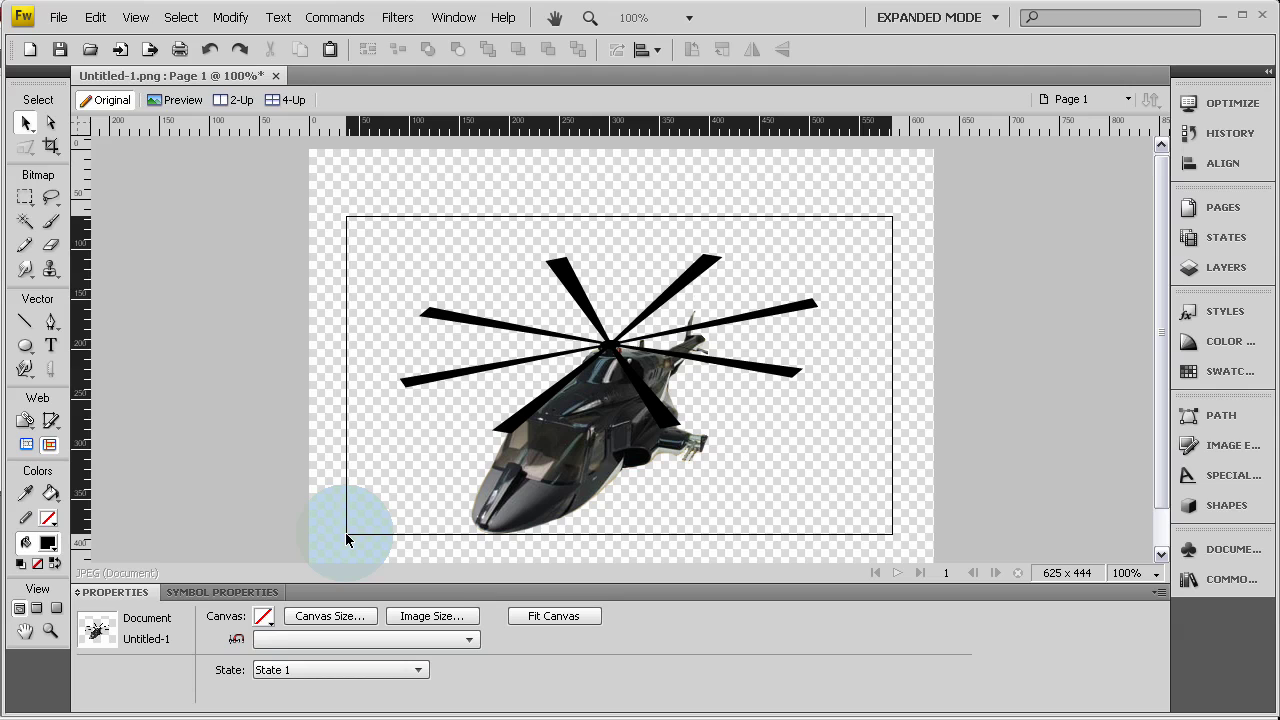
drag(346, 540, 346, 531)
click(198, 447)
click(545, 502)
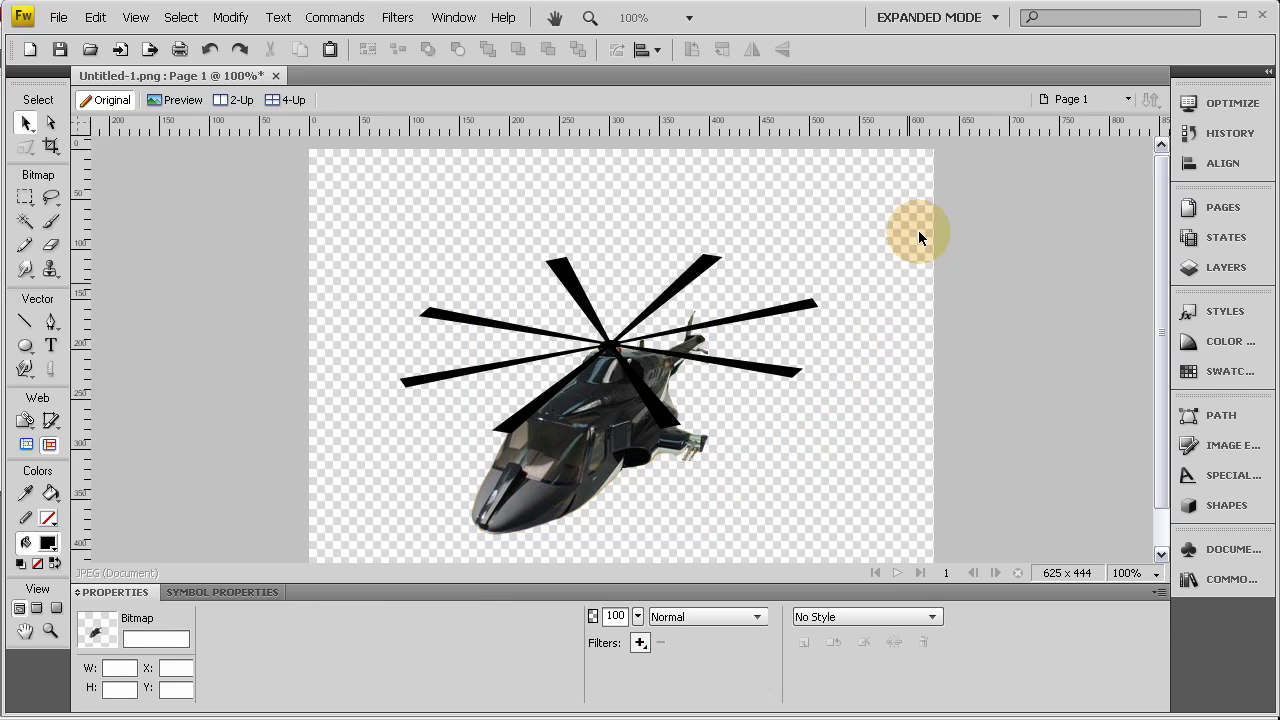
Distort the helicopter and both rotor paths by pulling the top-left corner inward
drag(920, 229, 347, 427)
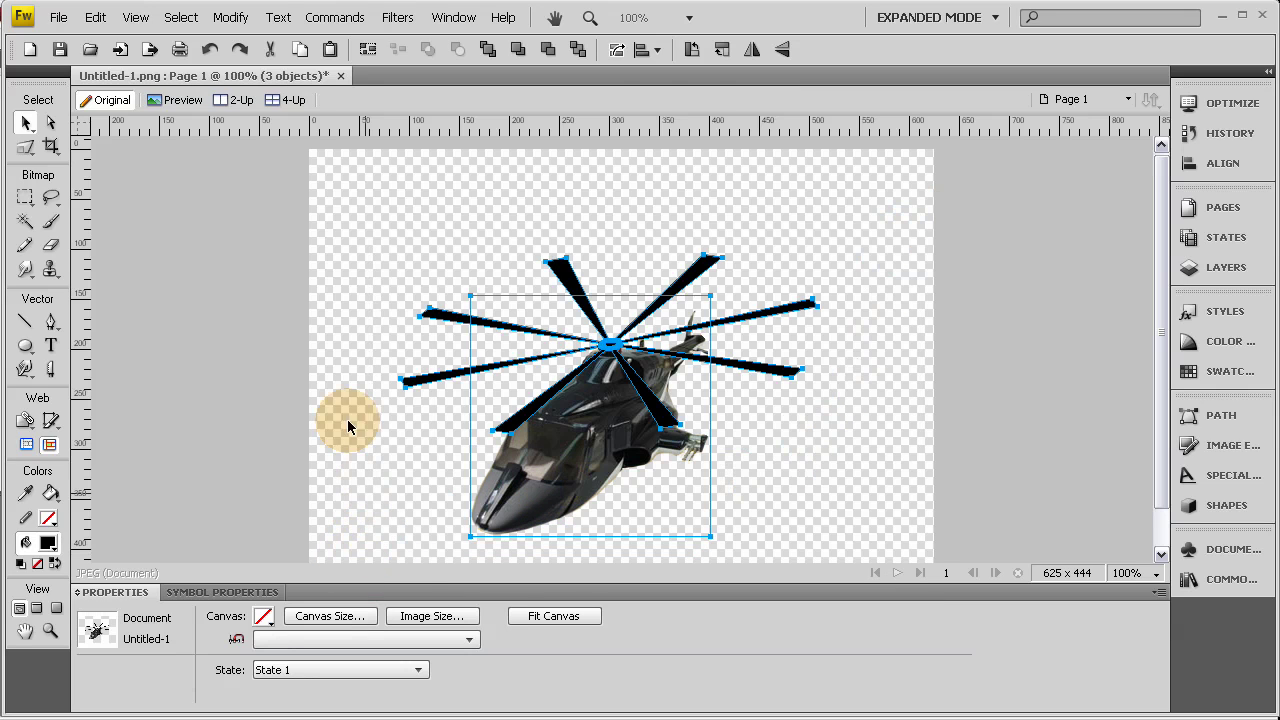
click(23, 160)
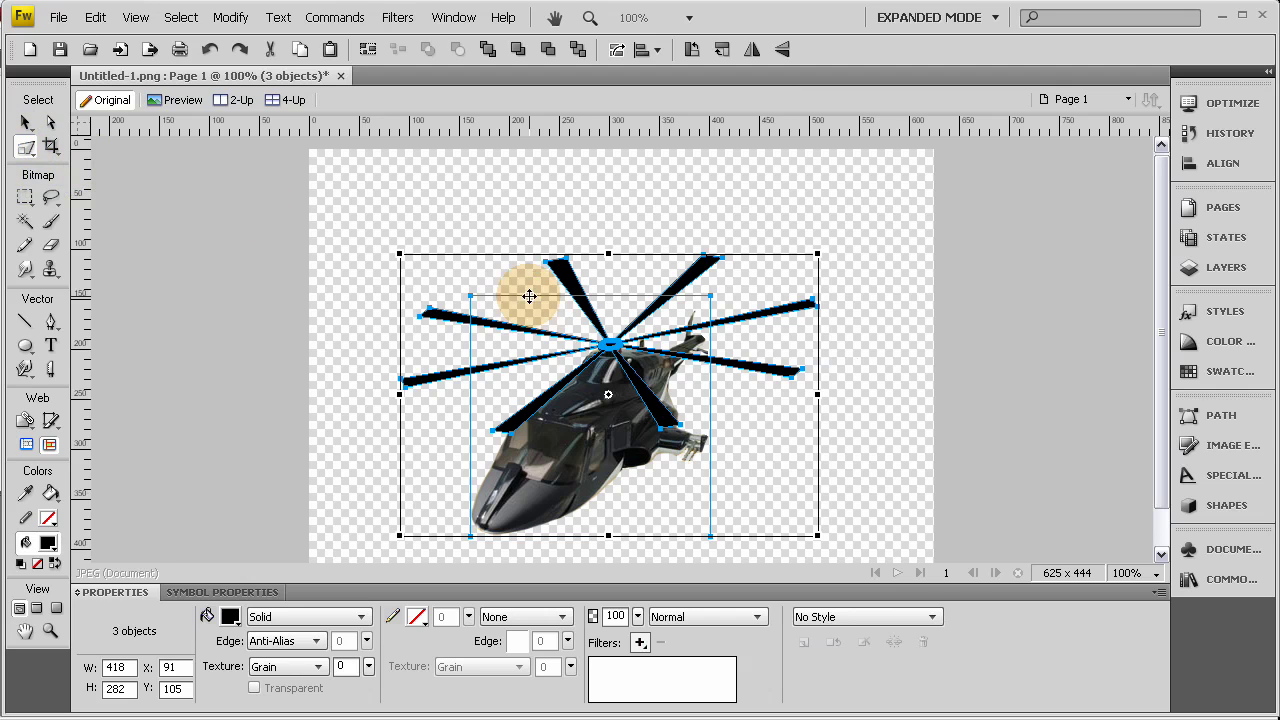
drag(399, 254, 450, 288)
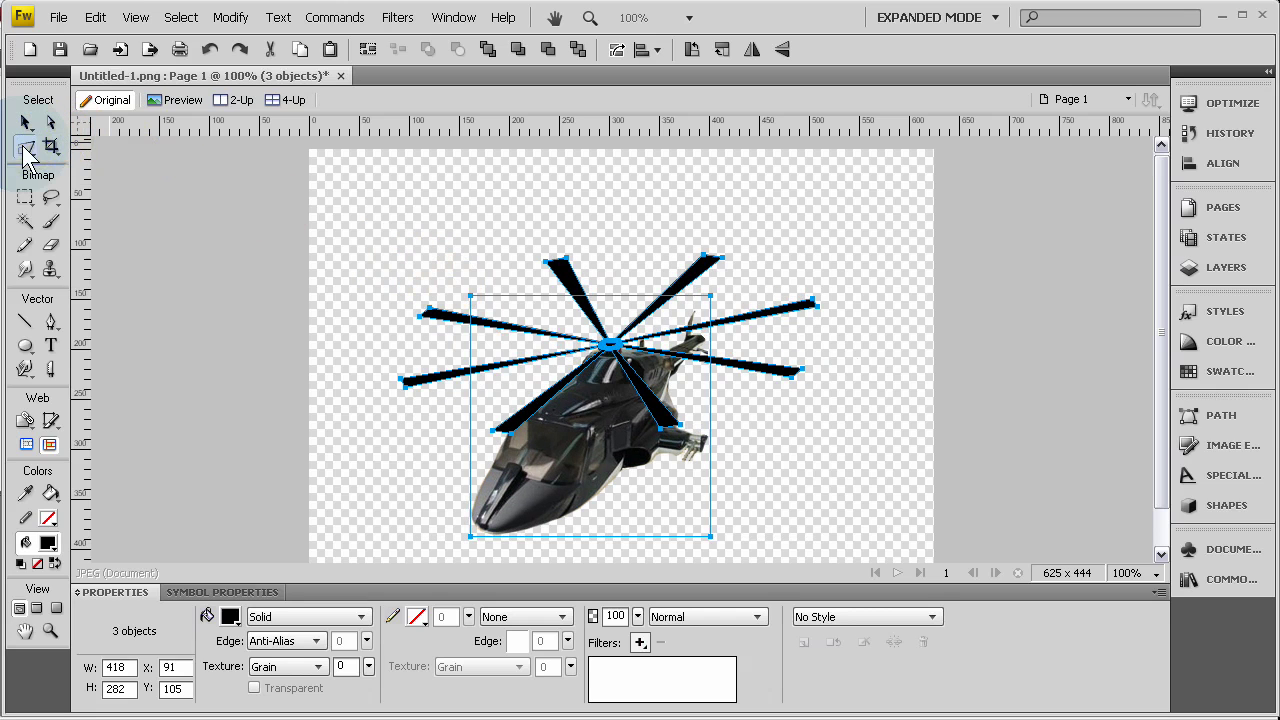
Scale the helicopter and rotor down together to 287 x 193 toward the lower right
click(25, 147)
click(90, 166)
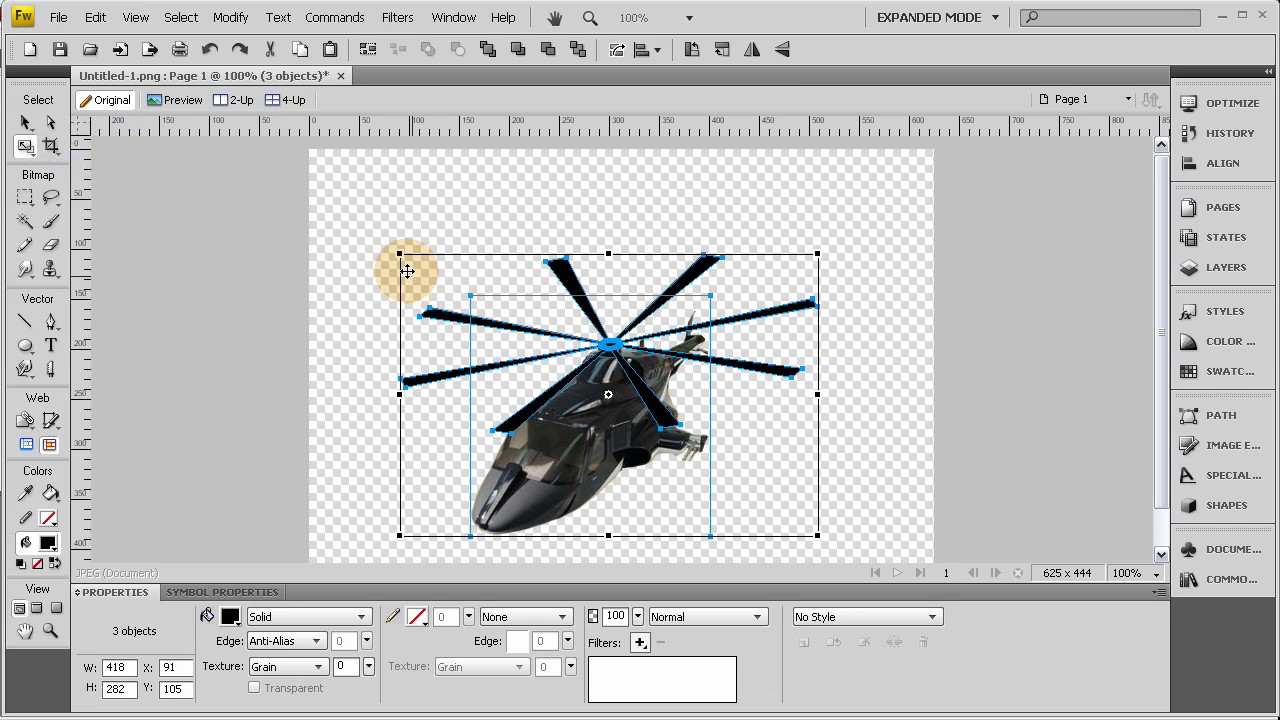
drag(397, 254, 530, 343)
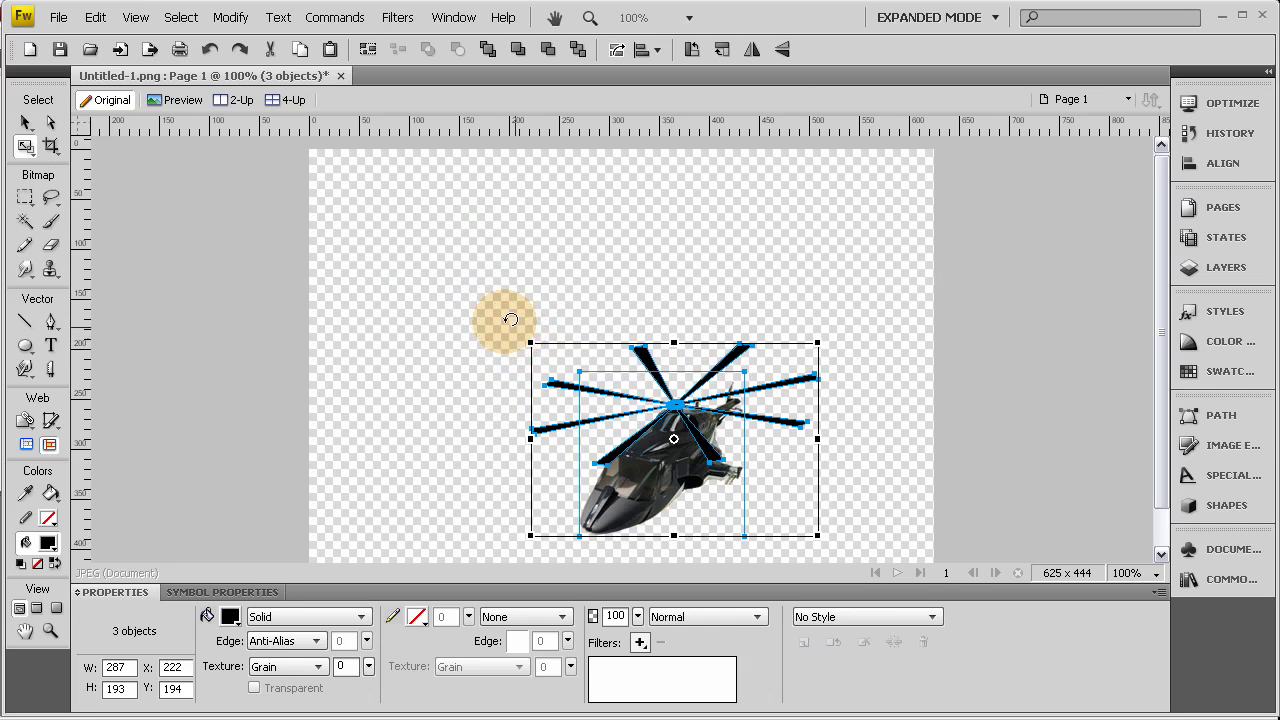
Commit the scaling and drag the helicopter body up-left away from the rotor
click(25, 122)
click(402, 367)
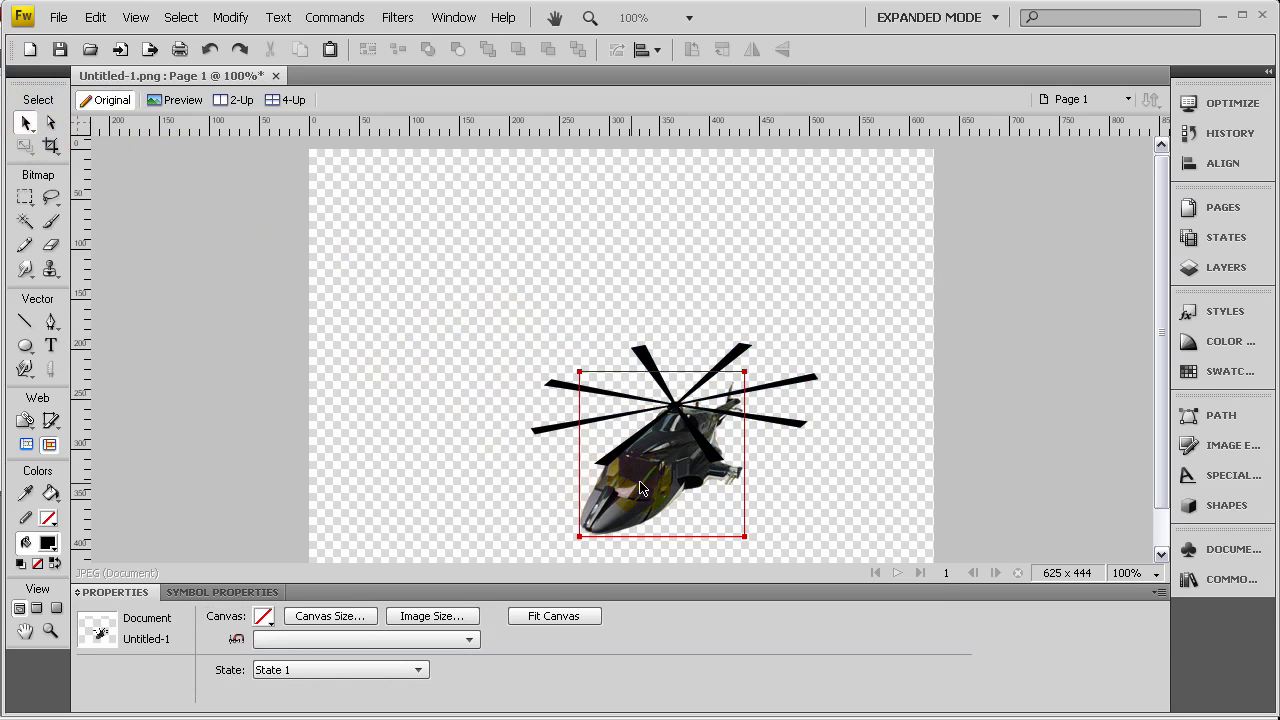
click(665, 491)
drag(665, 491, 472, 320)
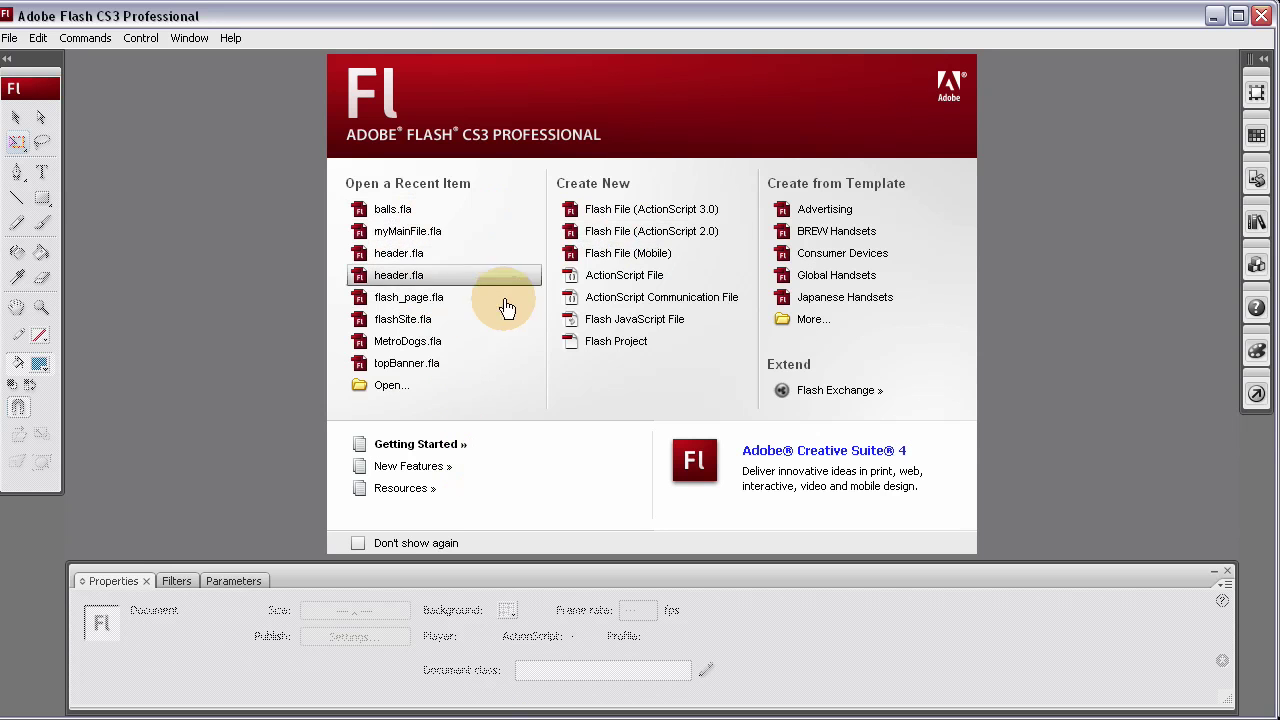
Create a new ActionScript 3.0 document and set its stage to 700 x 400 pixels
click(684, 212)
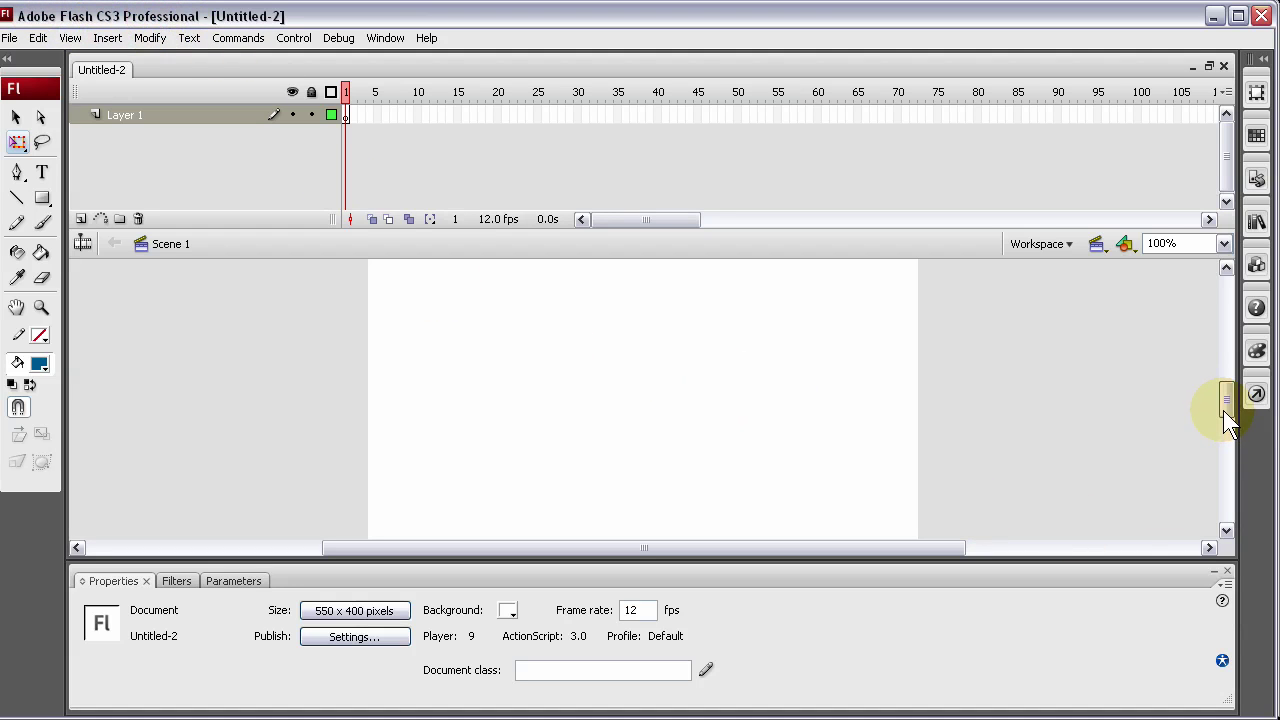
drag(745, 236, 740, 180)
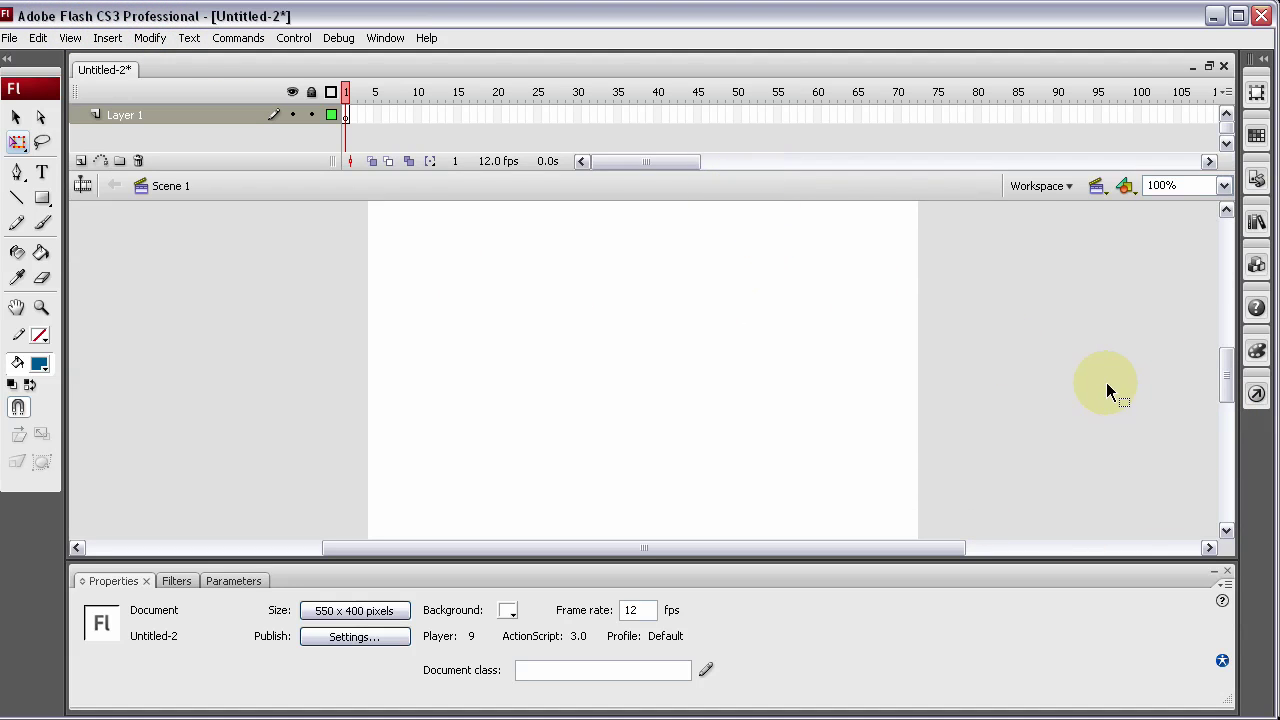
click(354, 610)
drag(590, 350, 548, 355)
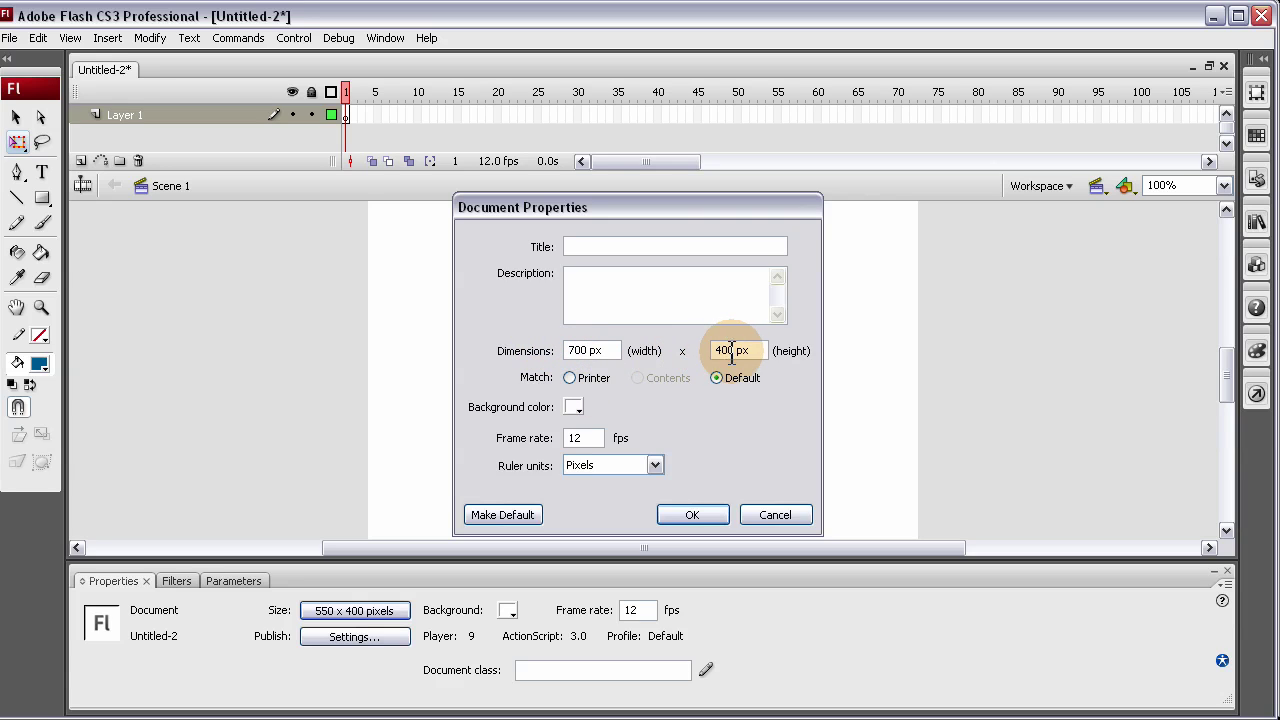
drag(737, 351, 663, 342)
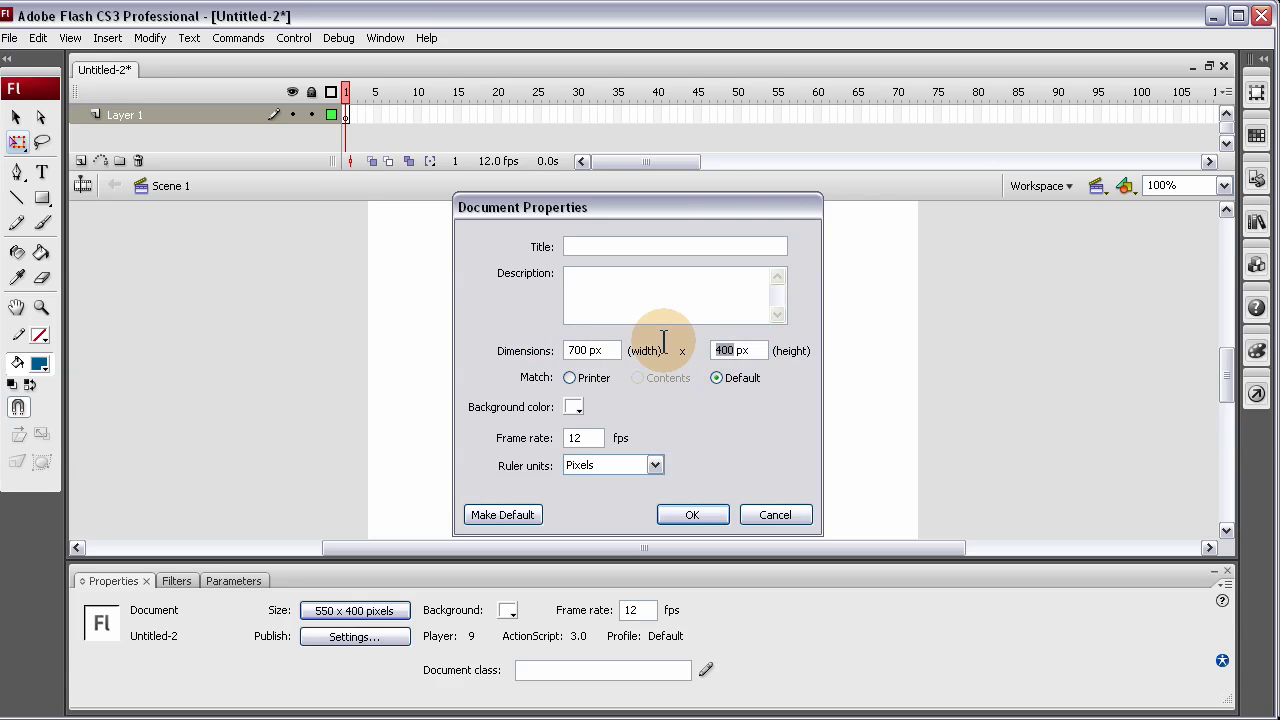
click(703, 517)
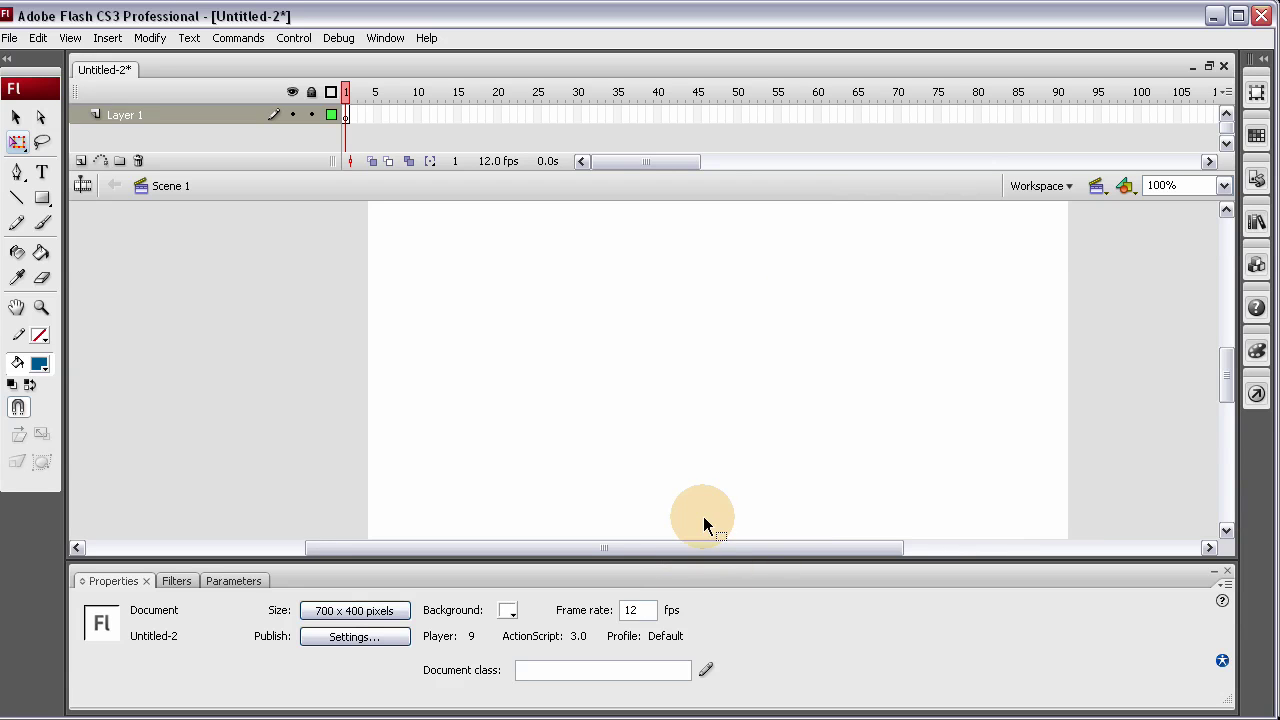
Set the stage background to dark grey and place the imported helicopter clip on the right
click(508, 611)
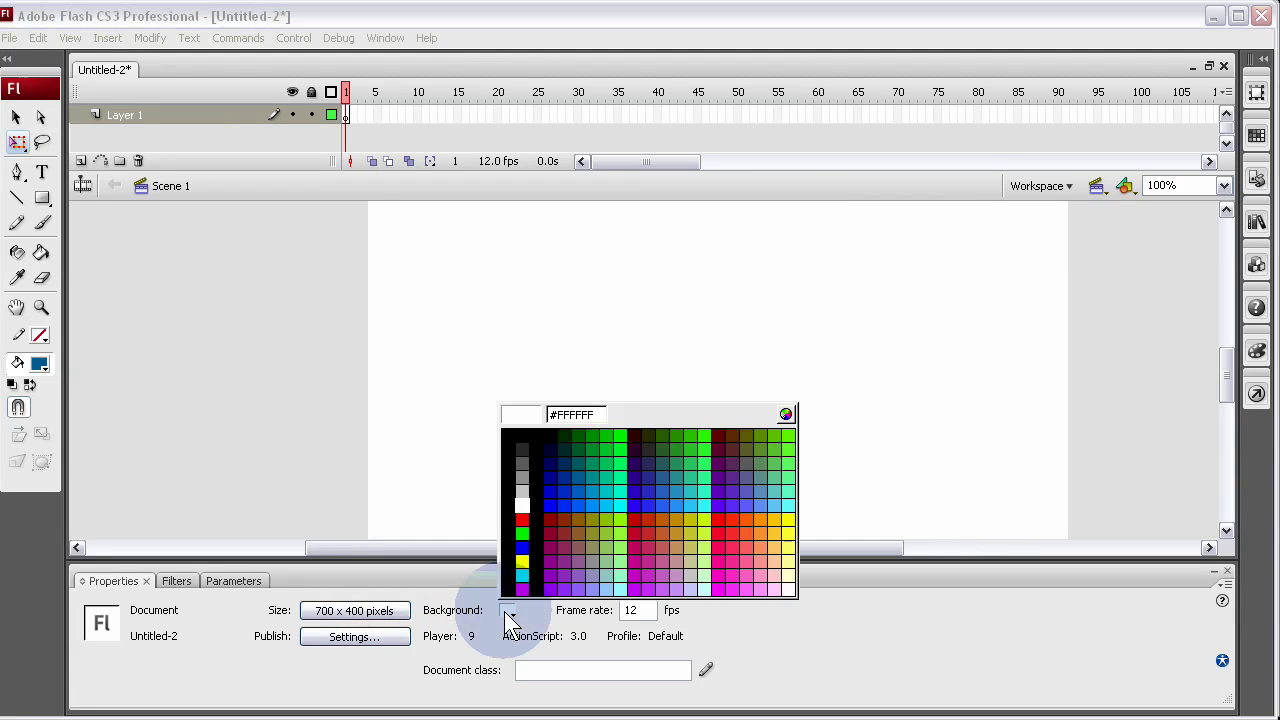
click(522, 450)
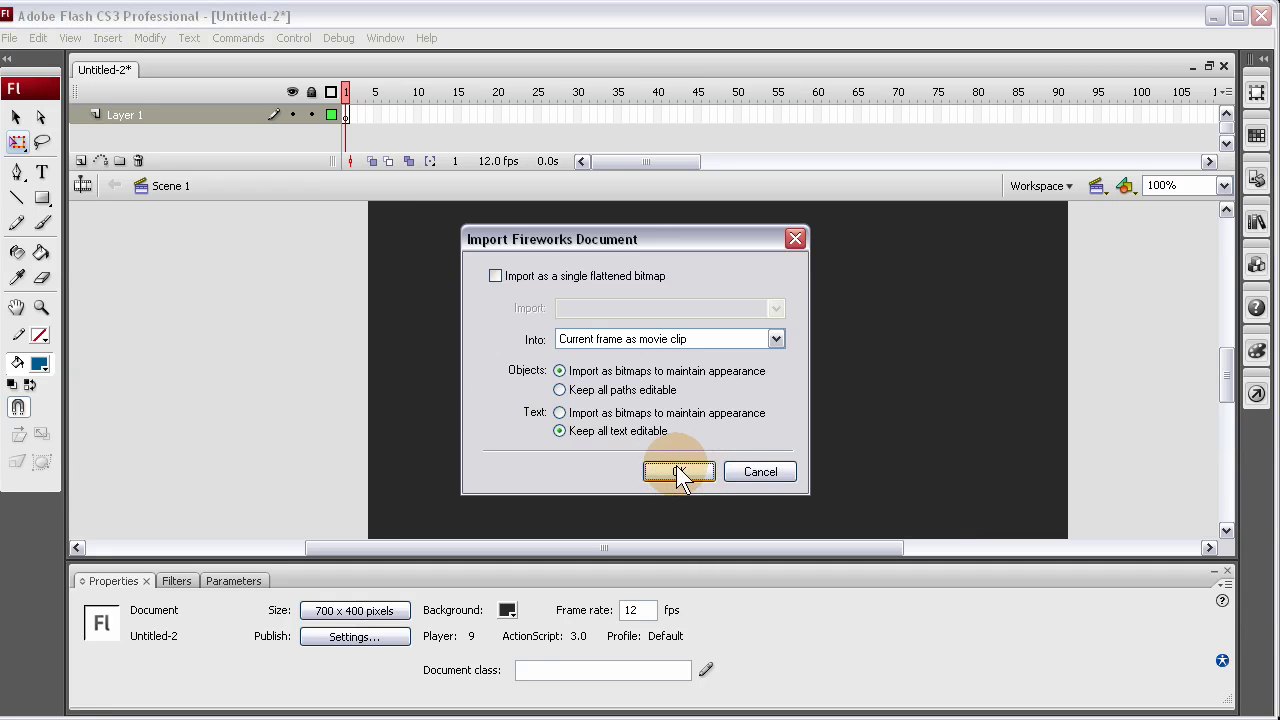
click(677, 472)
drag(677, 401, 941, 418)
click(1106, 429)
click(930, 437)
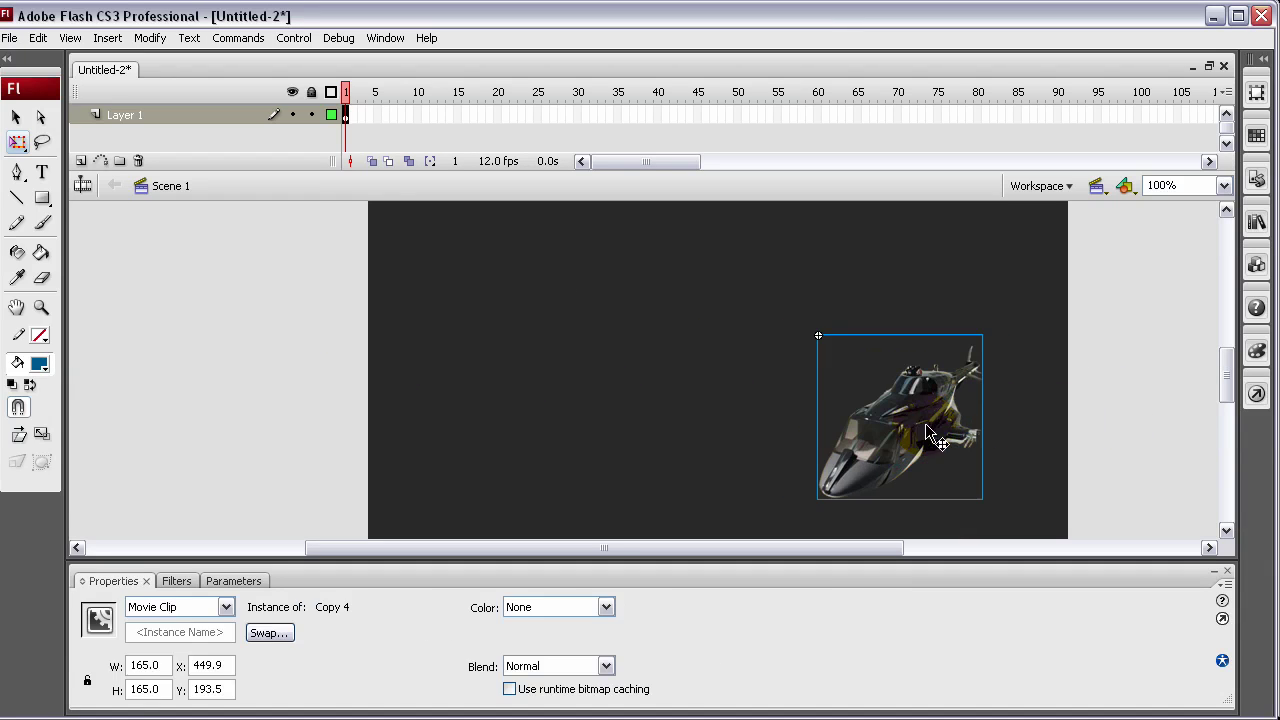
click(1104, 420)
click(922, 424)
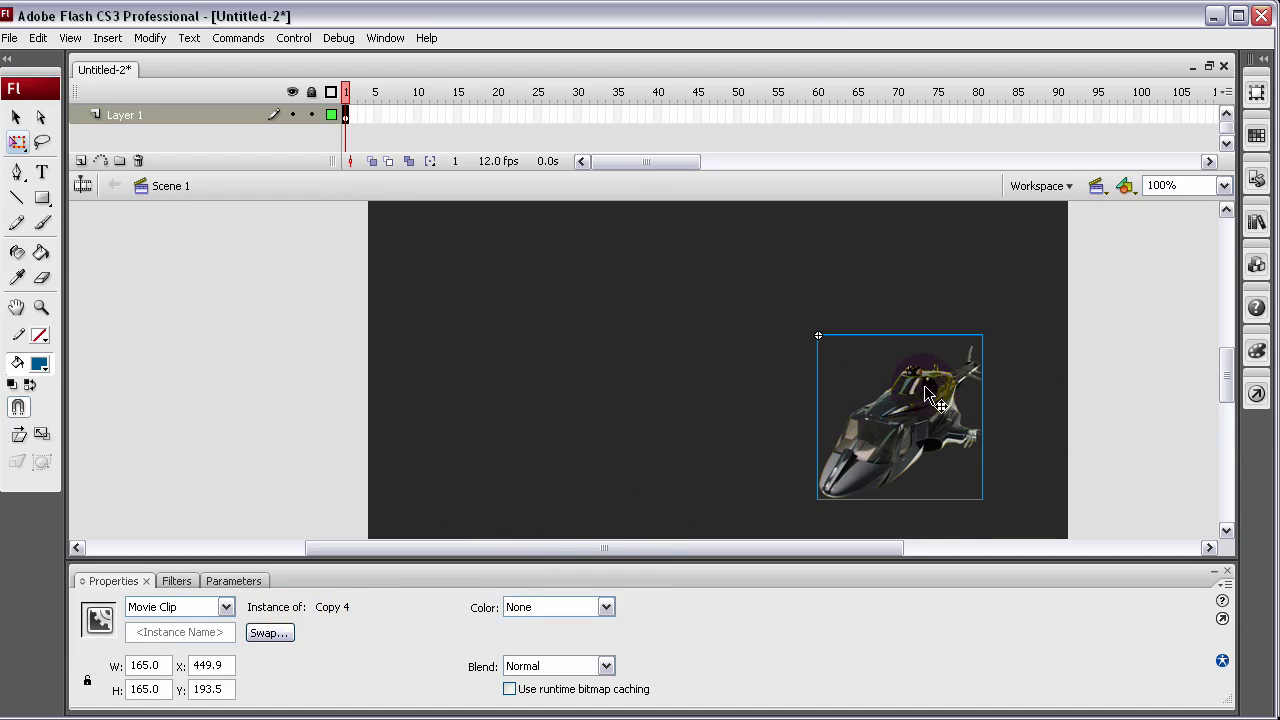
click(1100, 414)
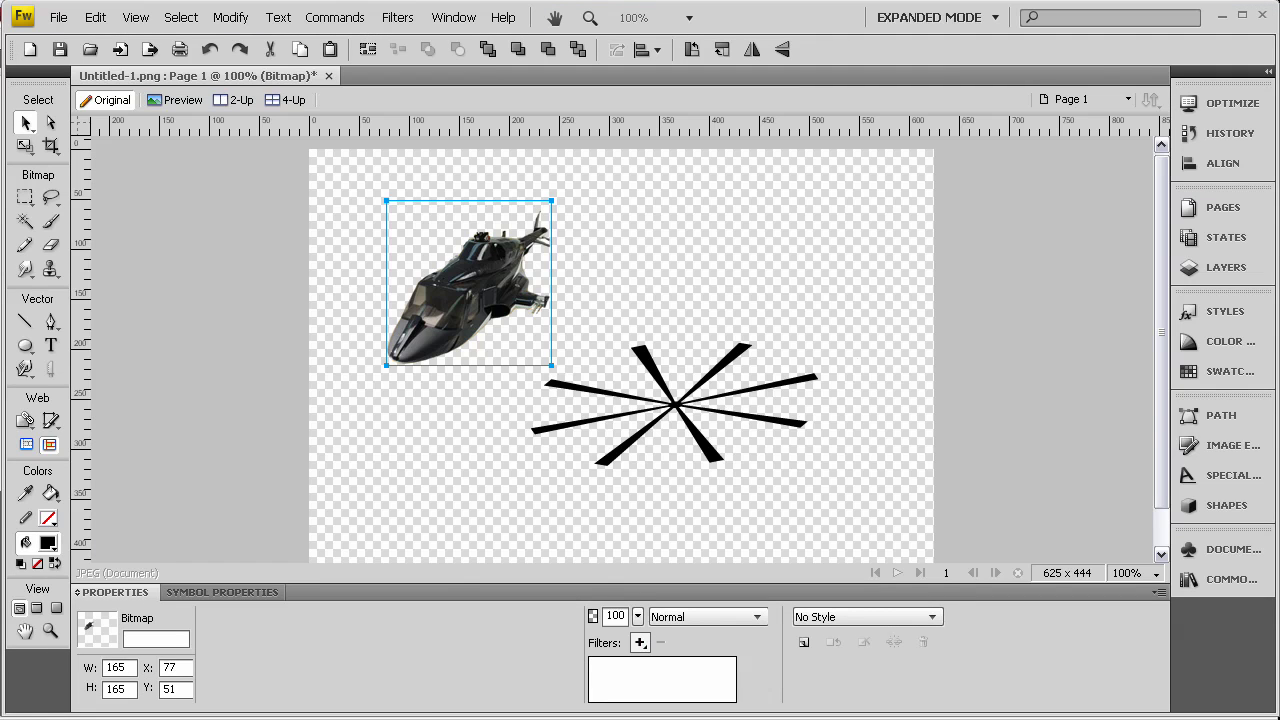
Select the two overlapping rotor paths and drag them apart
click(669, 421)
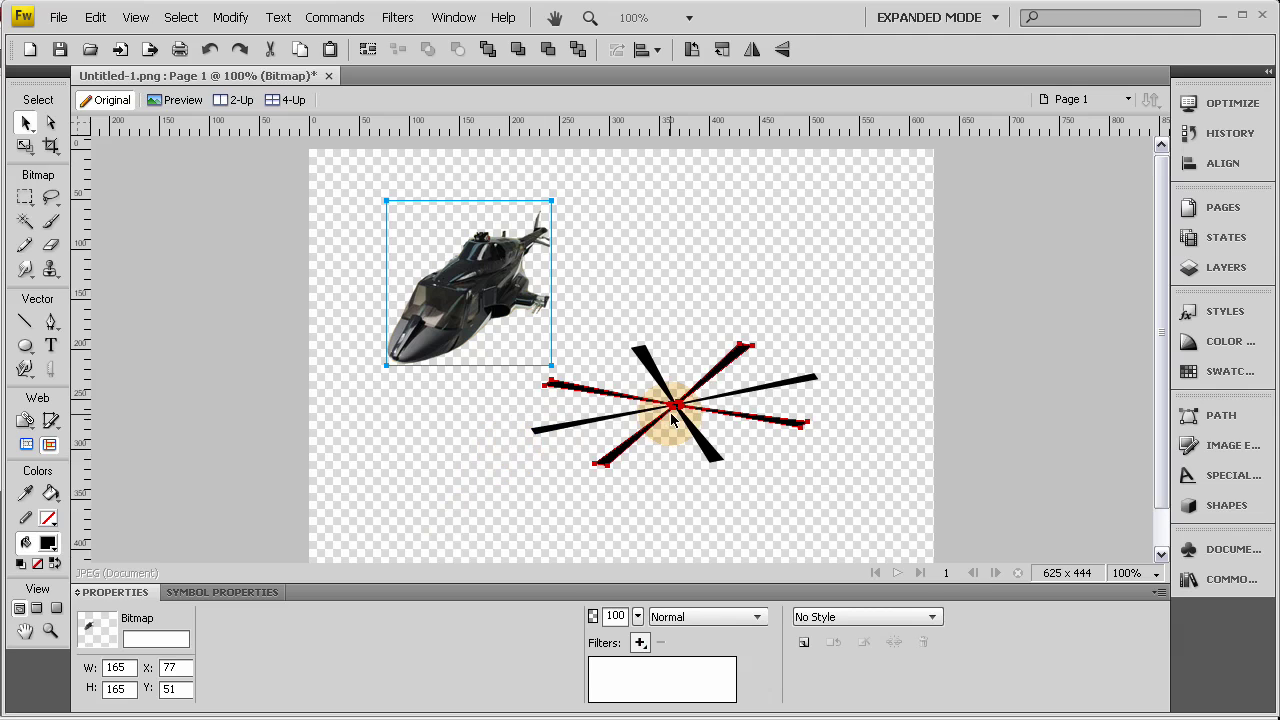
click(672, 421)
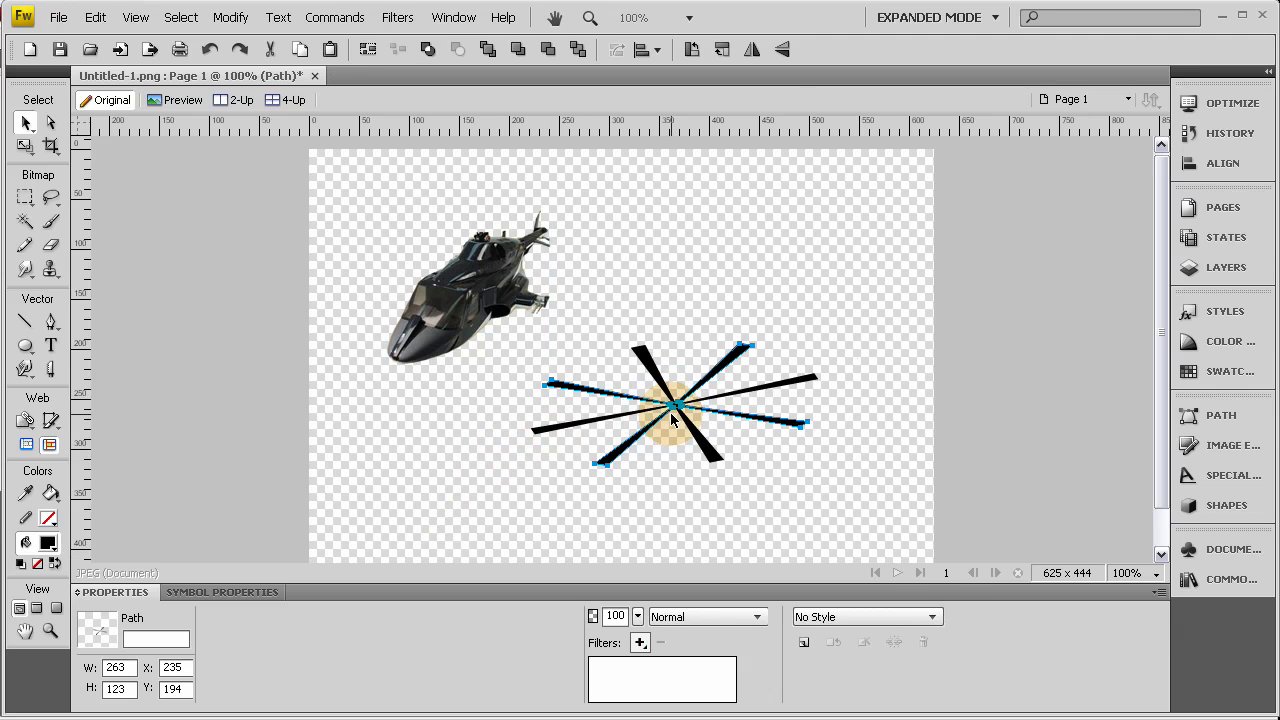
shift+click(790, 385)
click(895, 391)
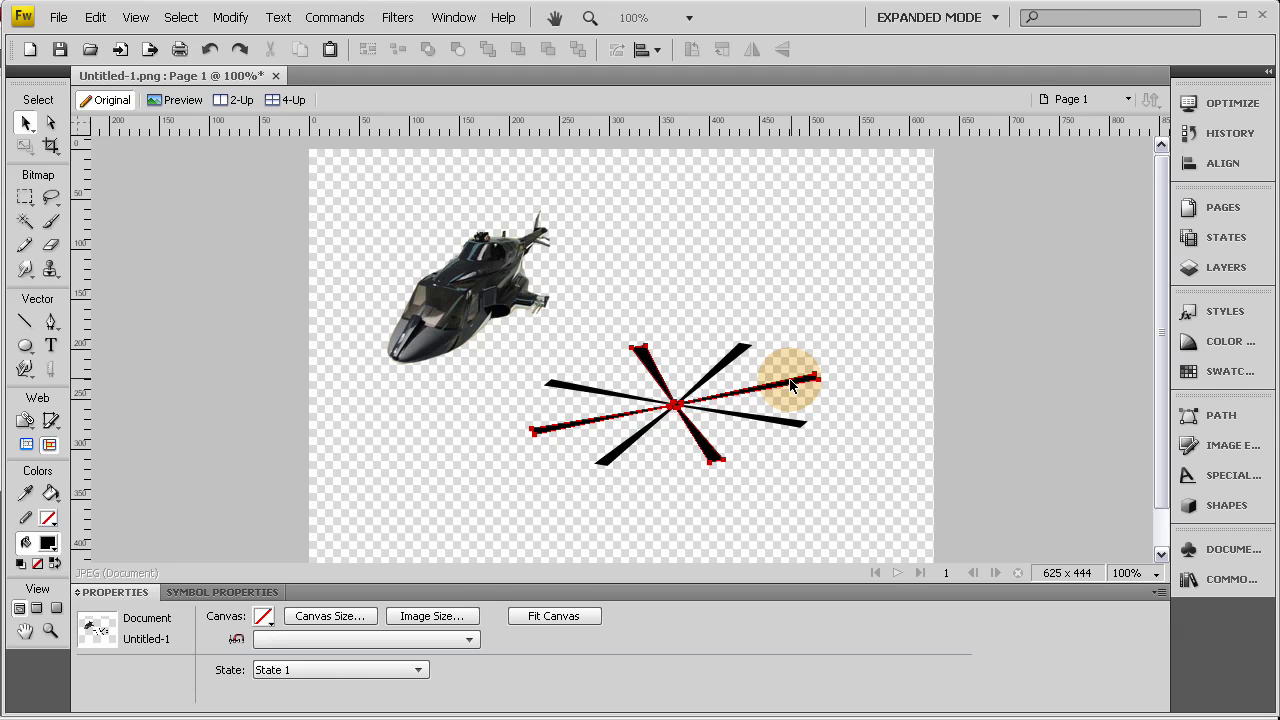
drag(790, 385, 847, 241)
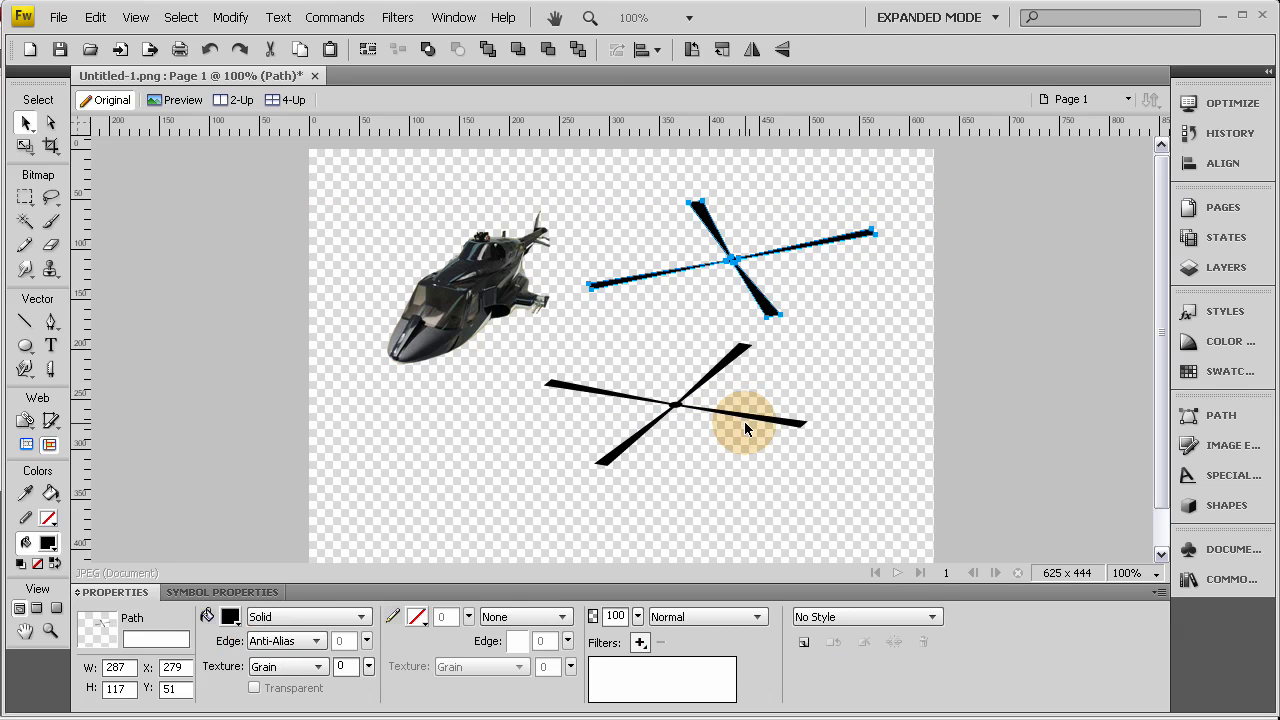
drag(746, 428, 789, 430)
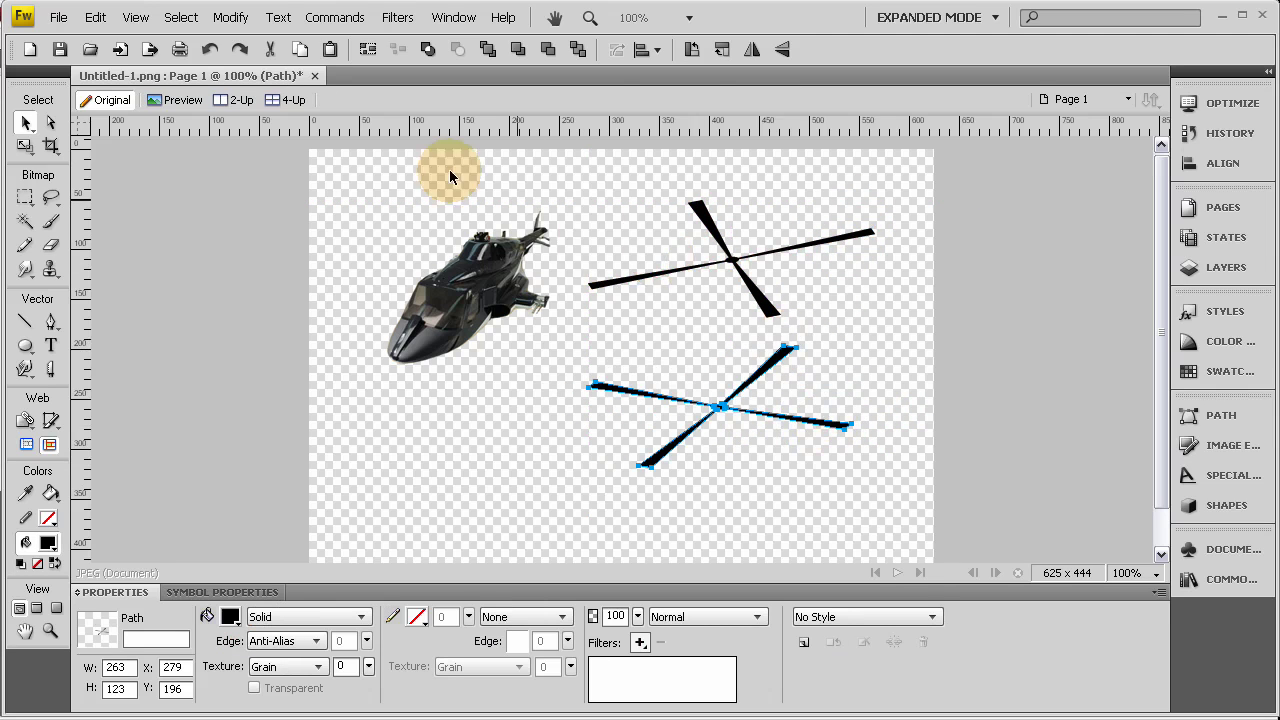
Flatten the lower and upper rotors each into a bitmap with Modify > Flatten Selection
click(230, 17)
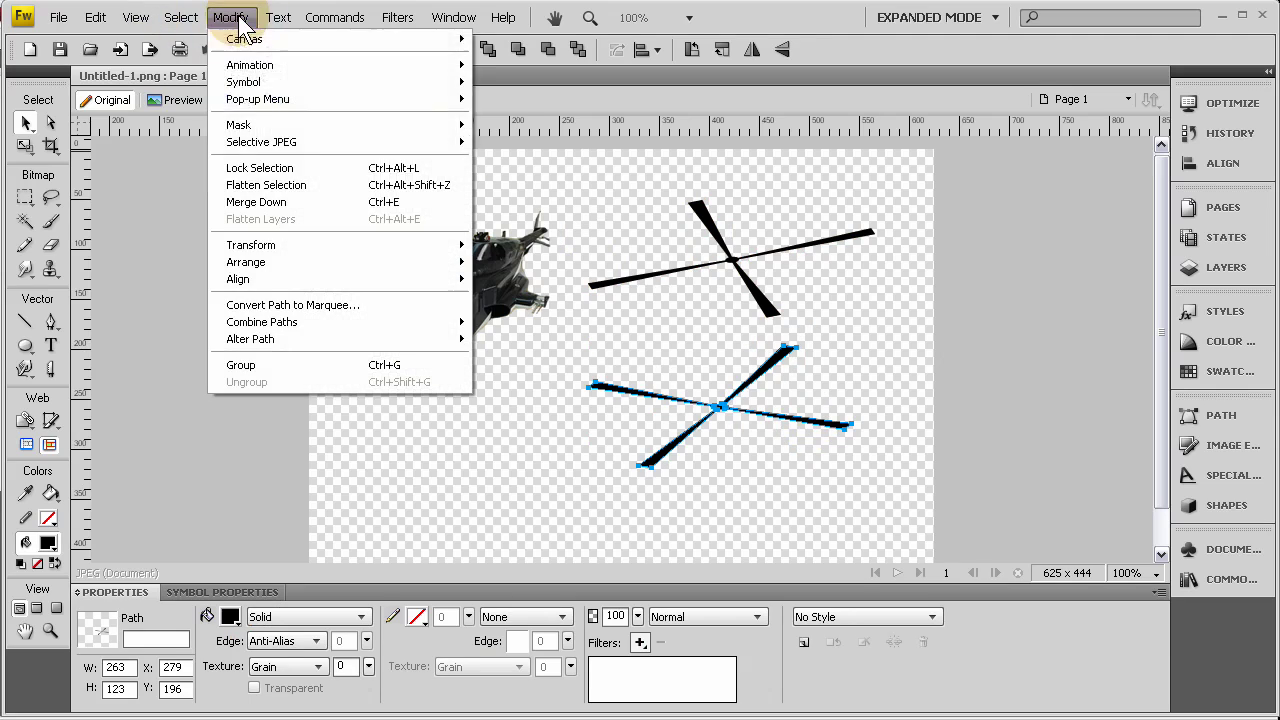
click(287, 188)
click(740, 265)
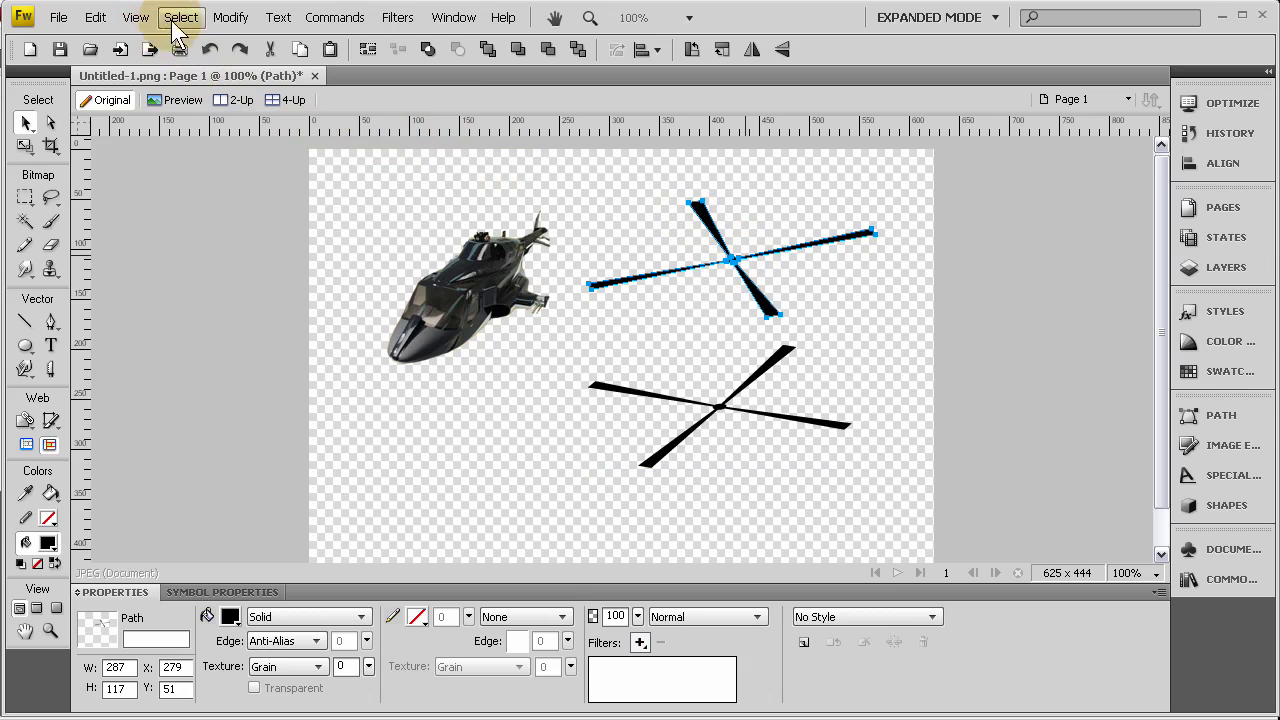
click(230, 17)
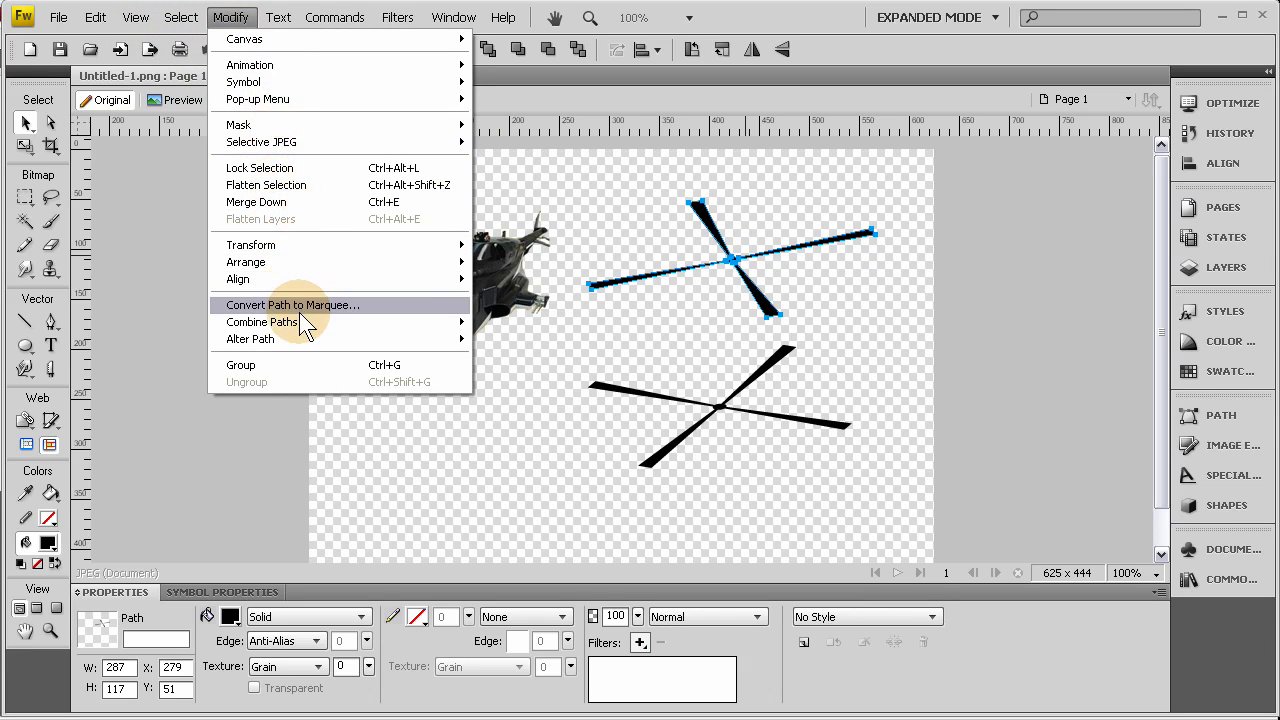
click(284, 188)
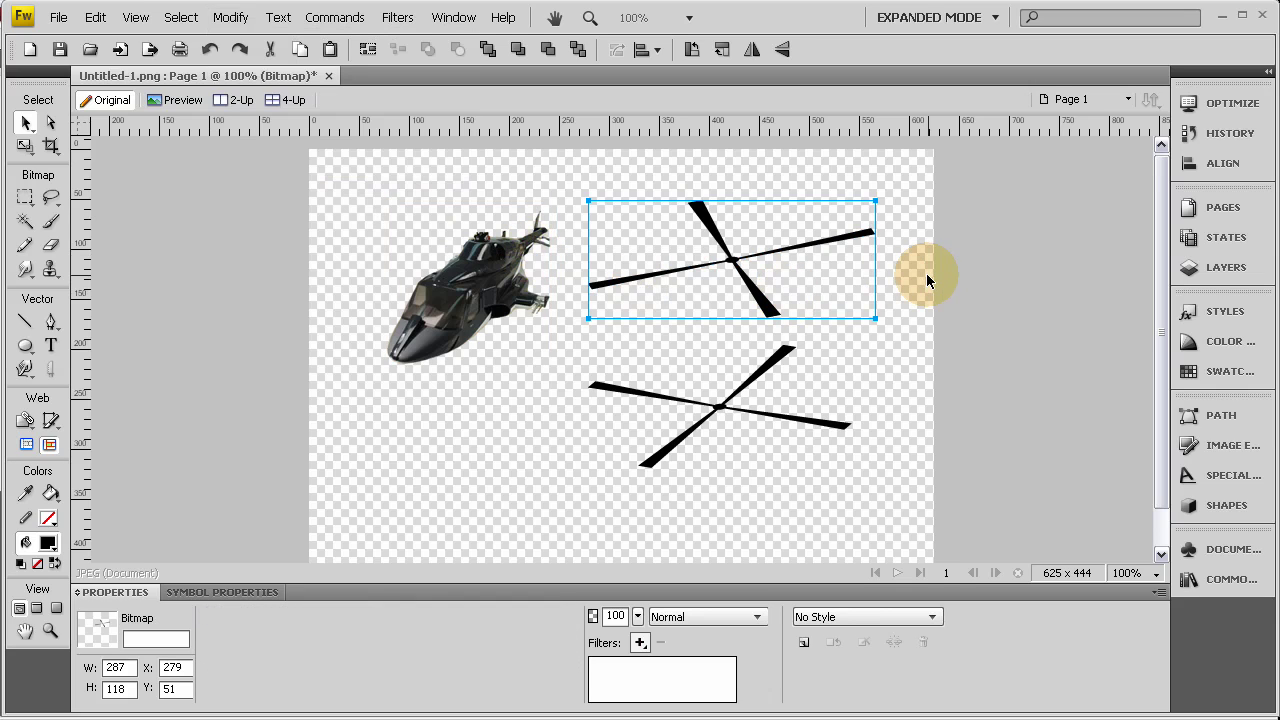
Reposition the upper rotor bitmap, stacking it over the lower one then moving it back up-right
click(949, 329)
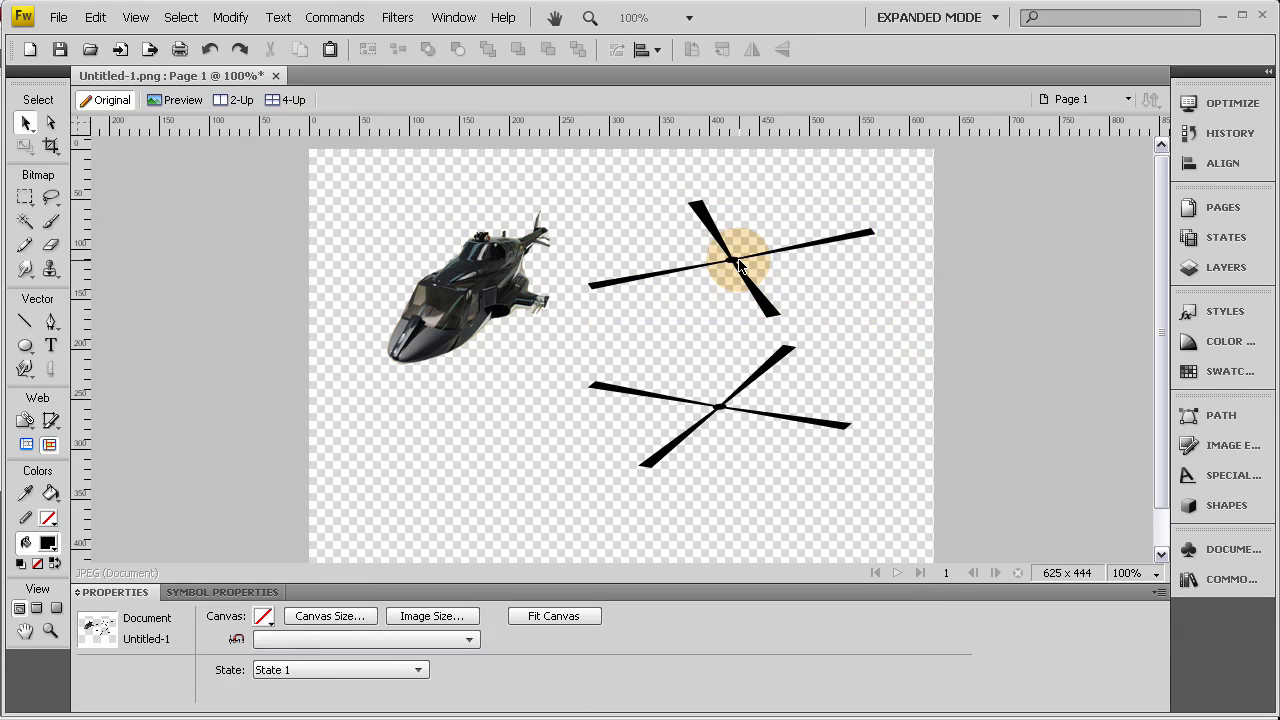
click(728, 400)
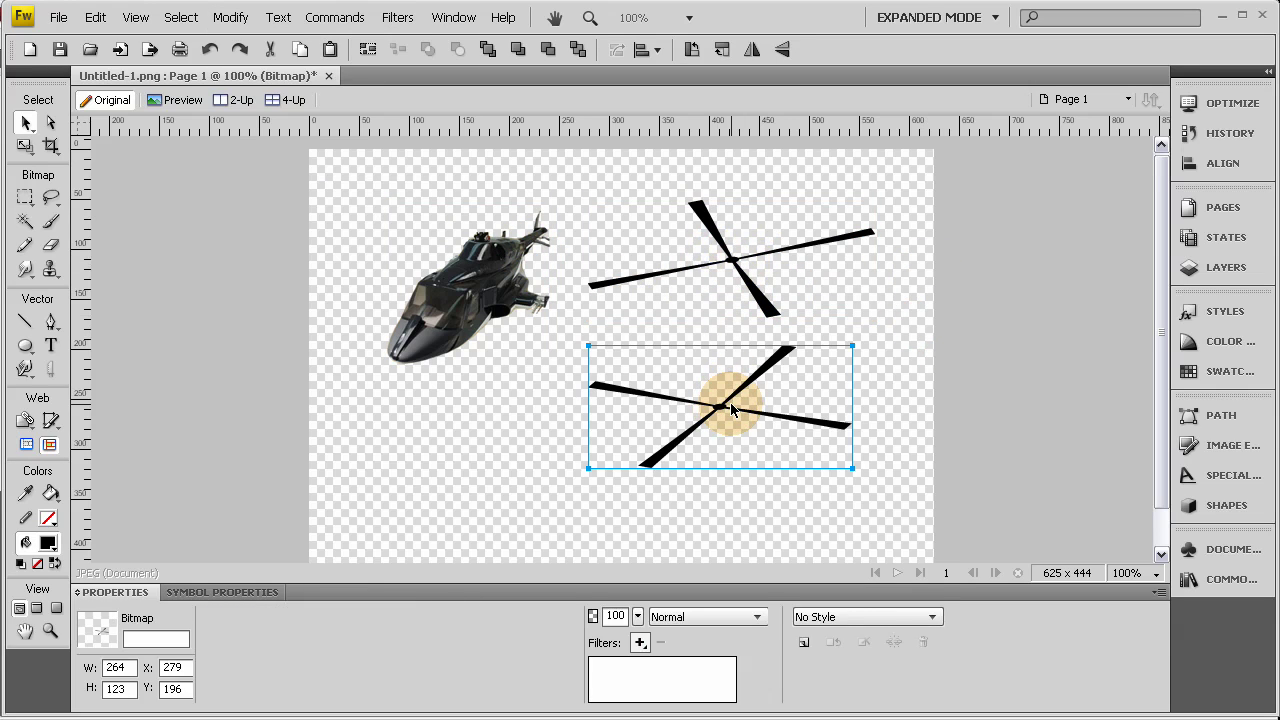
drag(733, 262, 727, 411)
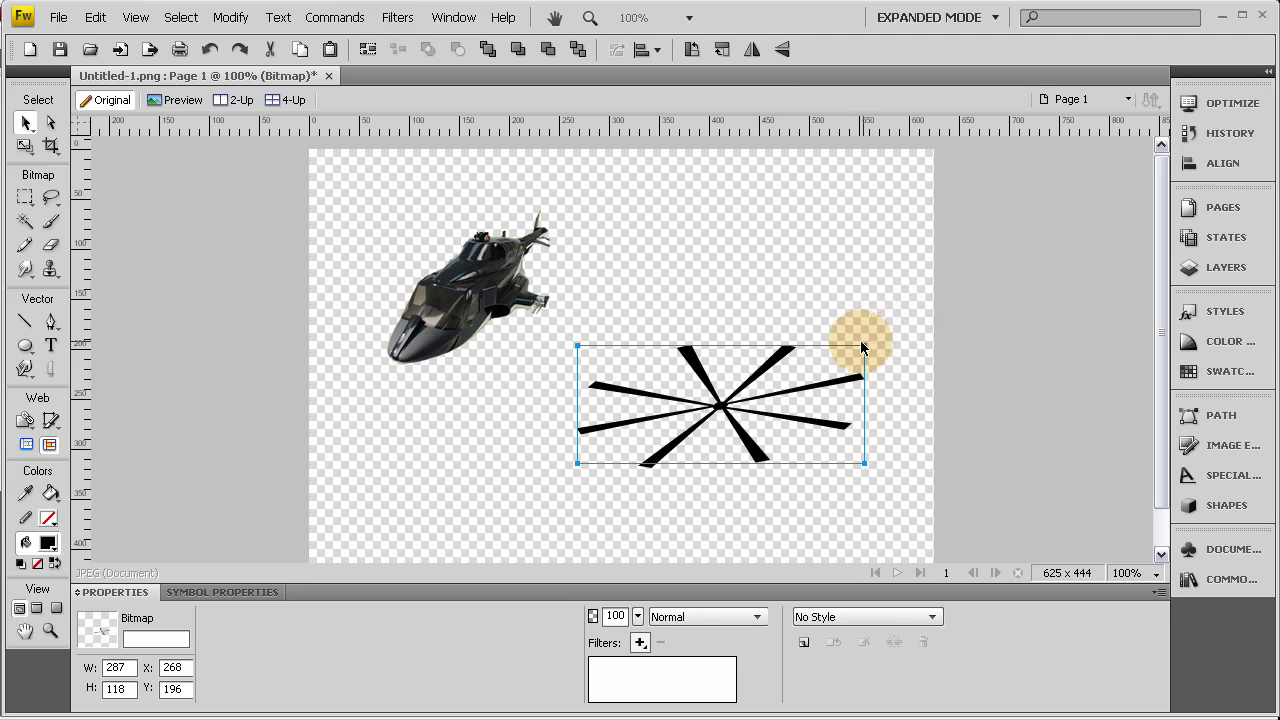
drag(727, 409, 772, 251)
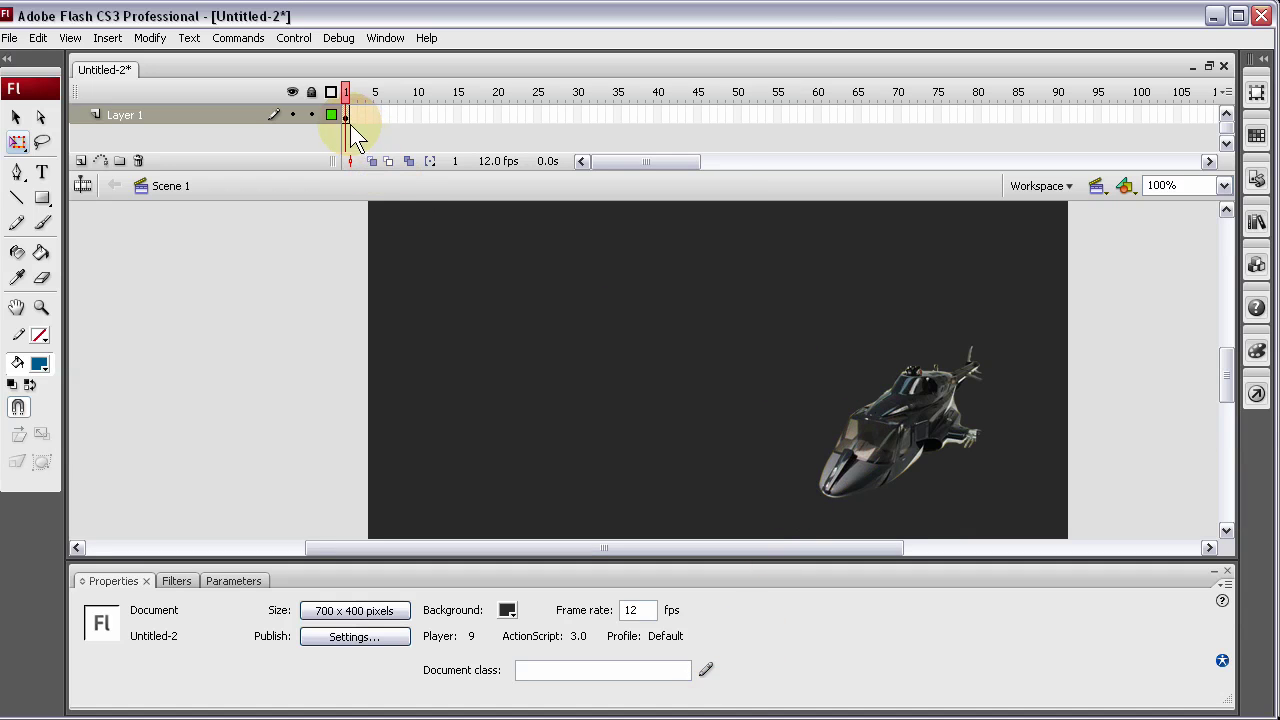
Import the Fireworks rotor as a movie clip and place it over the helicopter body
click(884, 403)
key(ctrl+v)
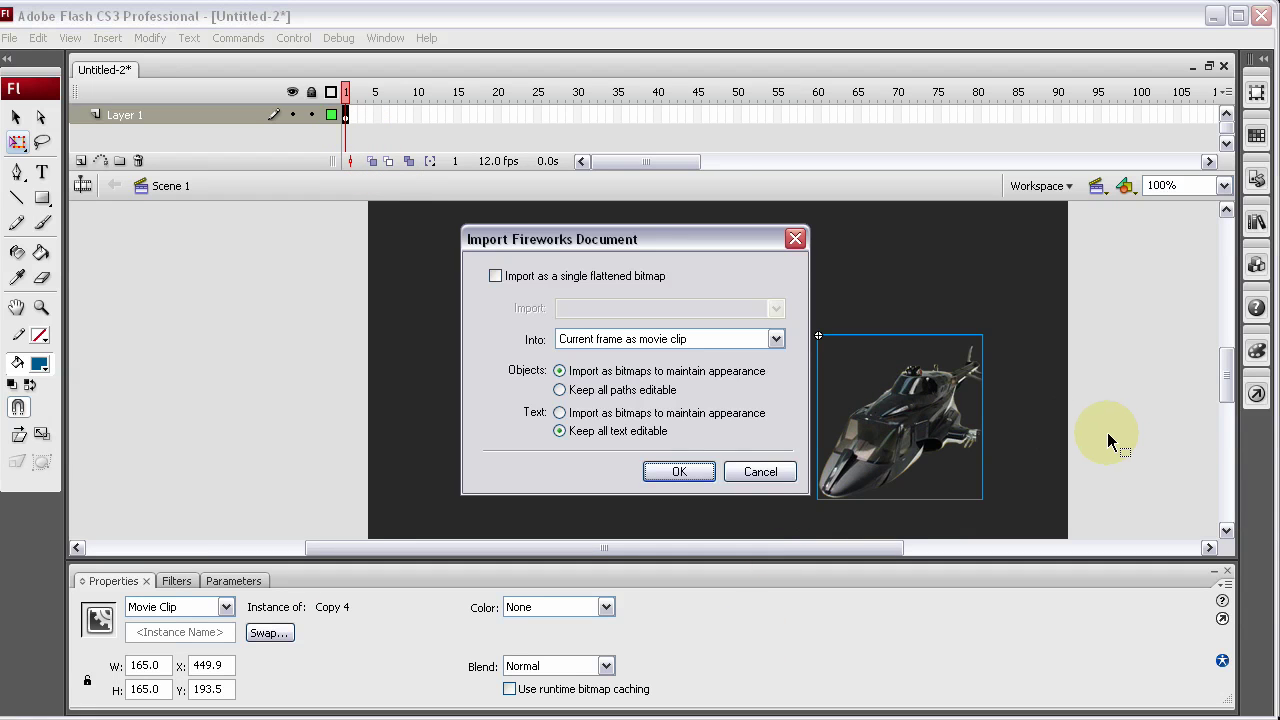
click(660, 470)
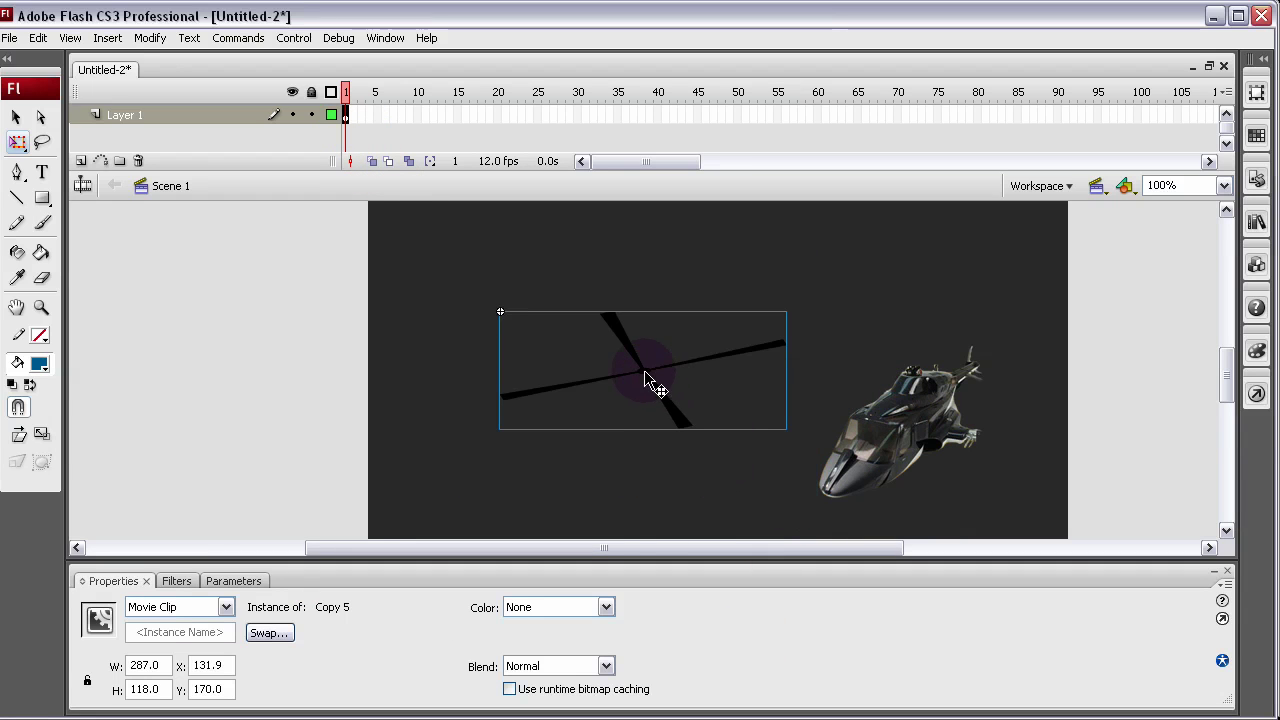
drag(646, 375, 954, 391)
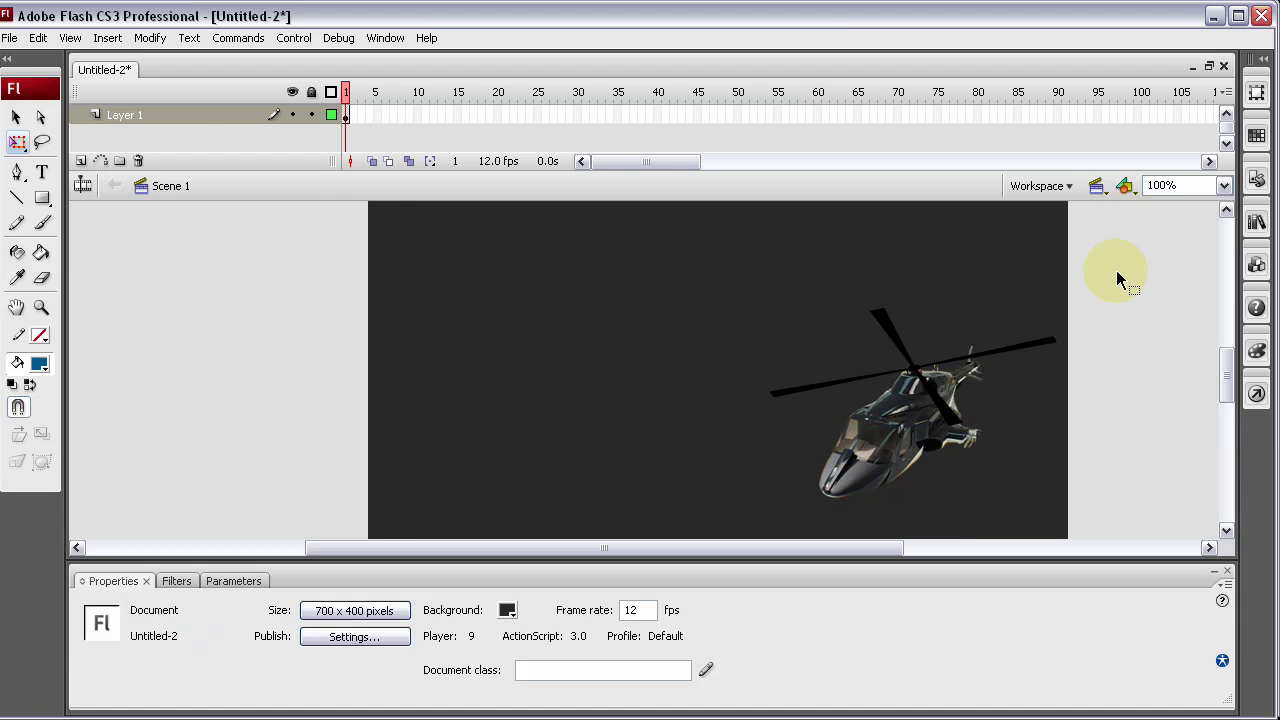
Convert the selected helicopter and rotor clips into a movie clip symbol named 'wholeCopter'
drag(1126, 277, 768, 548)
right_click(864, 442)
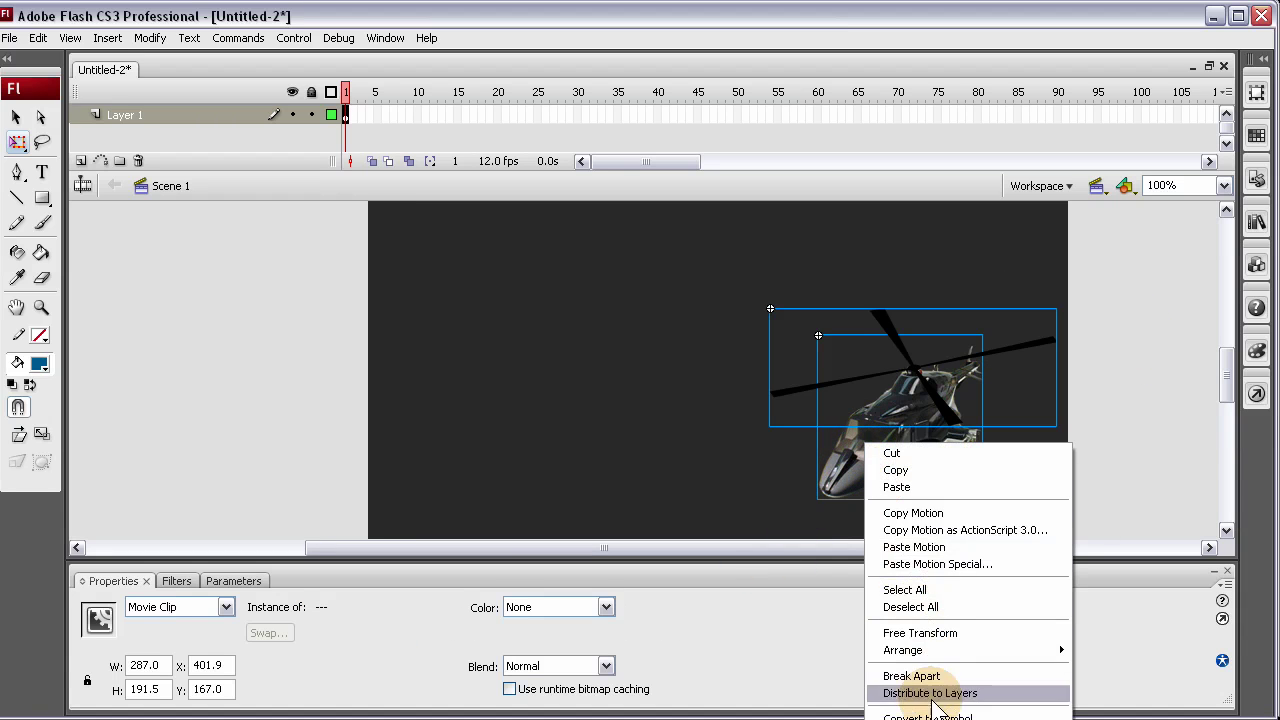
click(928, 714)
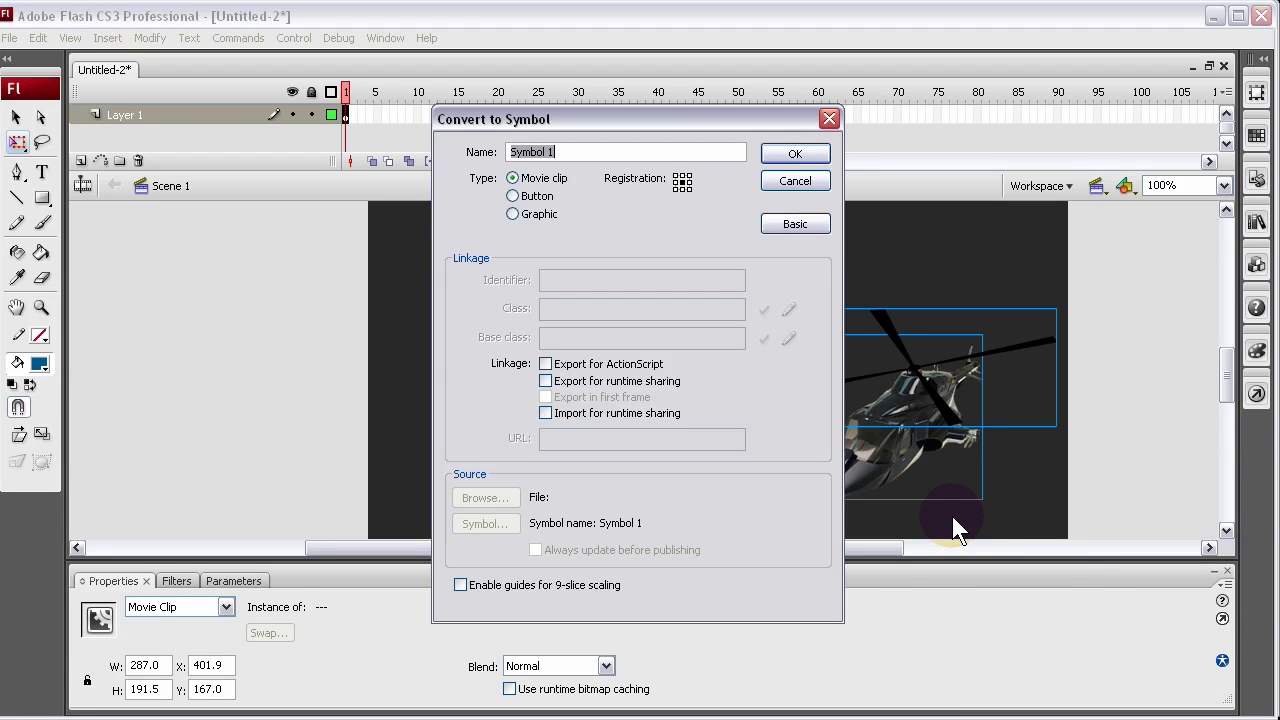
text(wholeCopter)
click(787, 153)
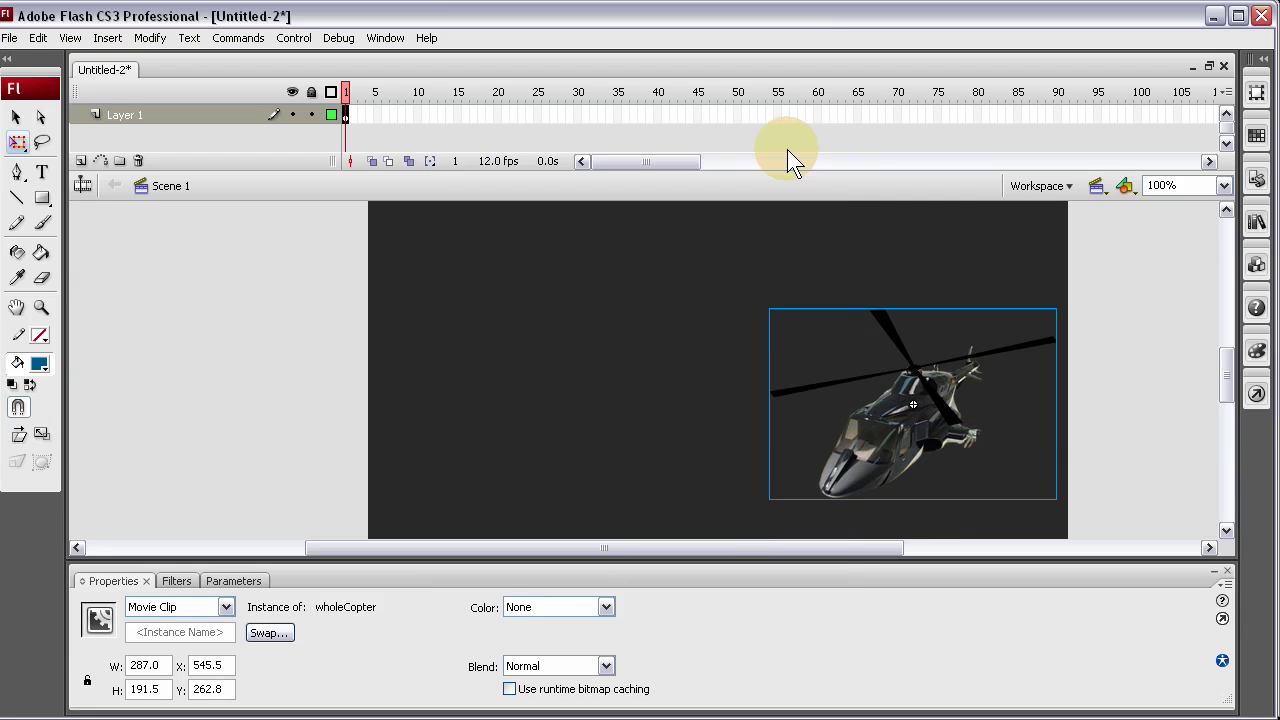
Enter the wholeCopter symbol for editing and add a new layer above Layer 1
double_click(858, 487)
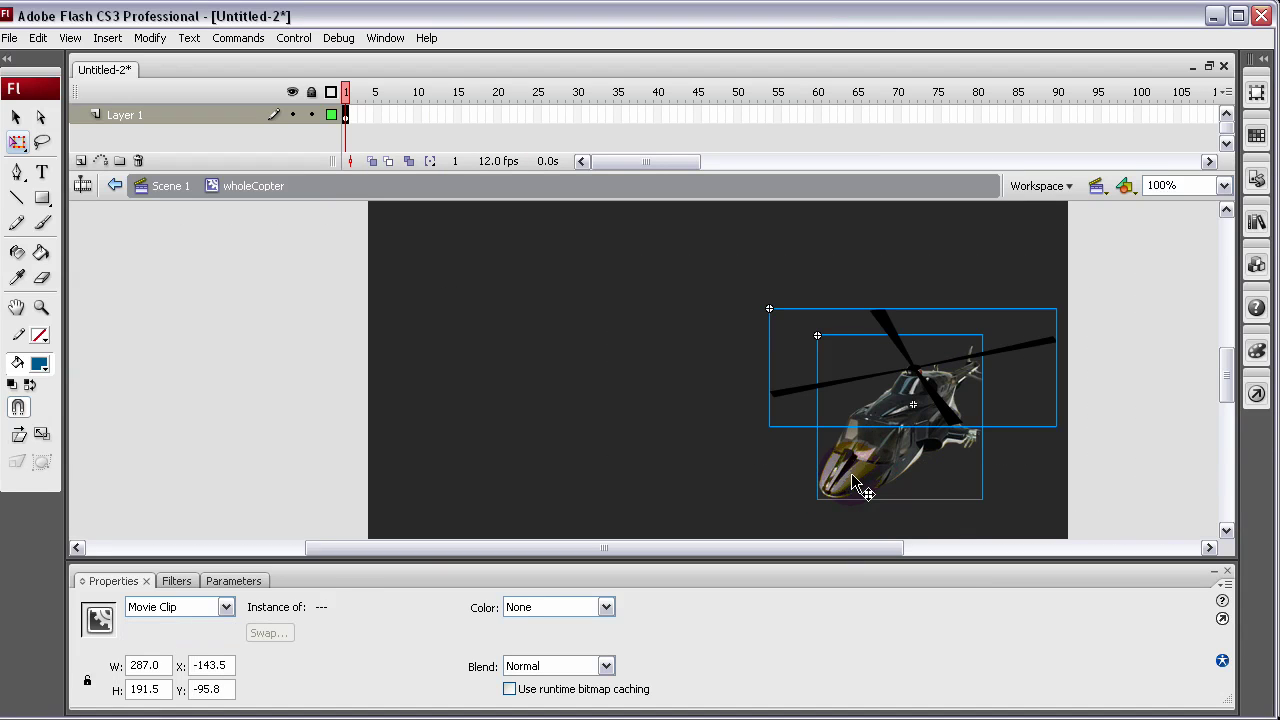
drag(338, 174, 342, 232)
click(272, 348)
click(849, 437)
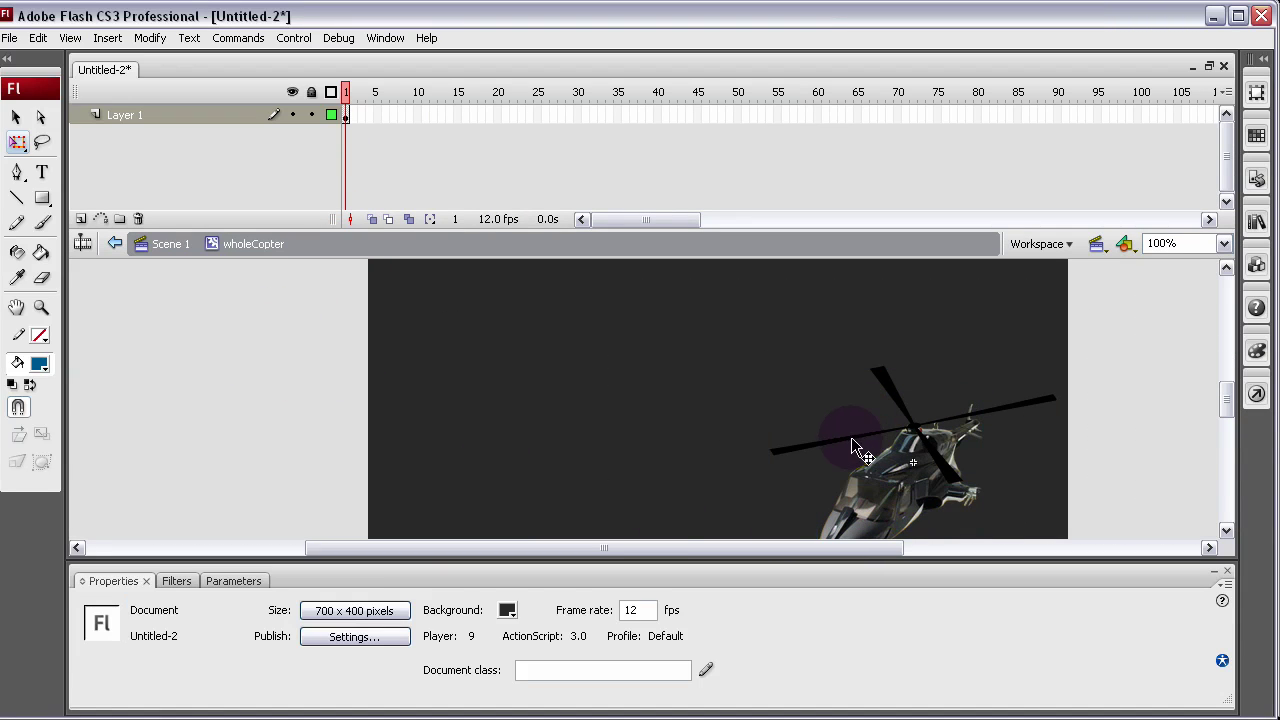
click(870, 480)
click(790, 448)
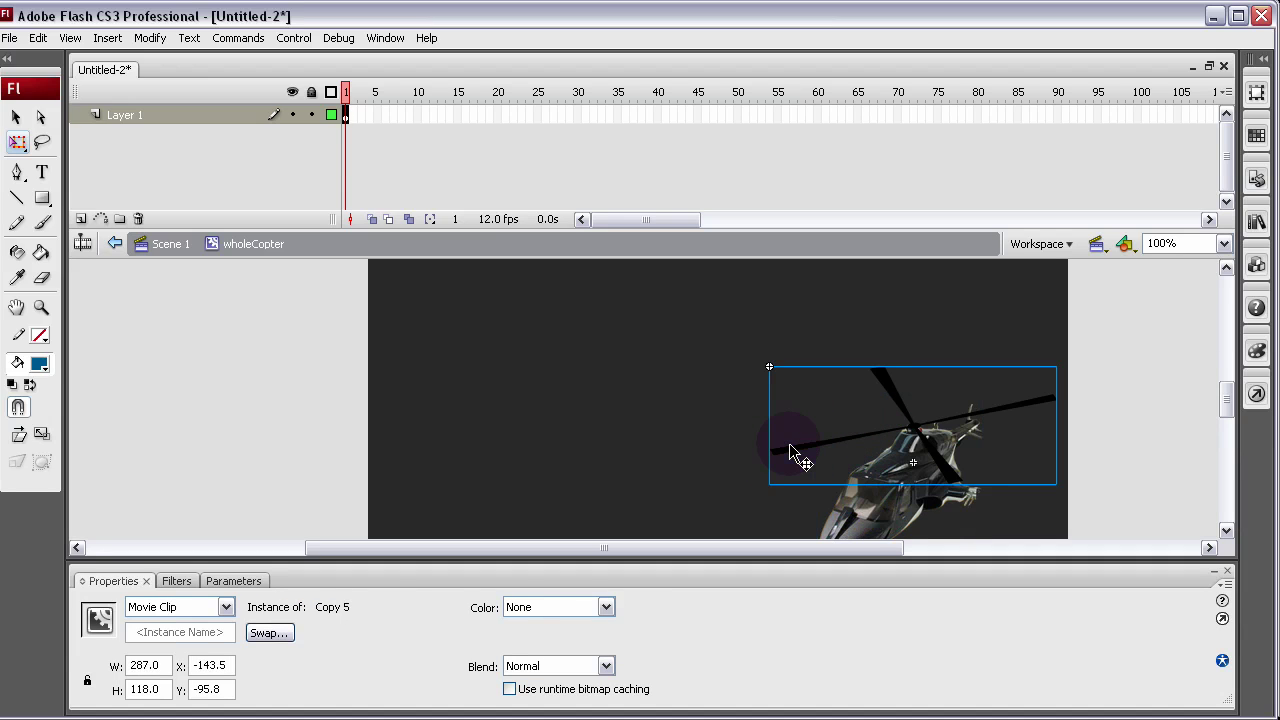
click(82, 217)
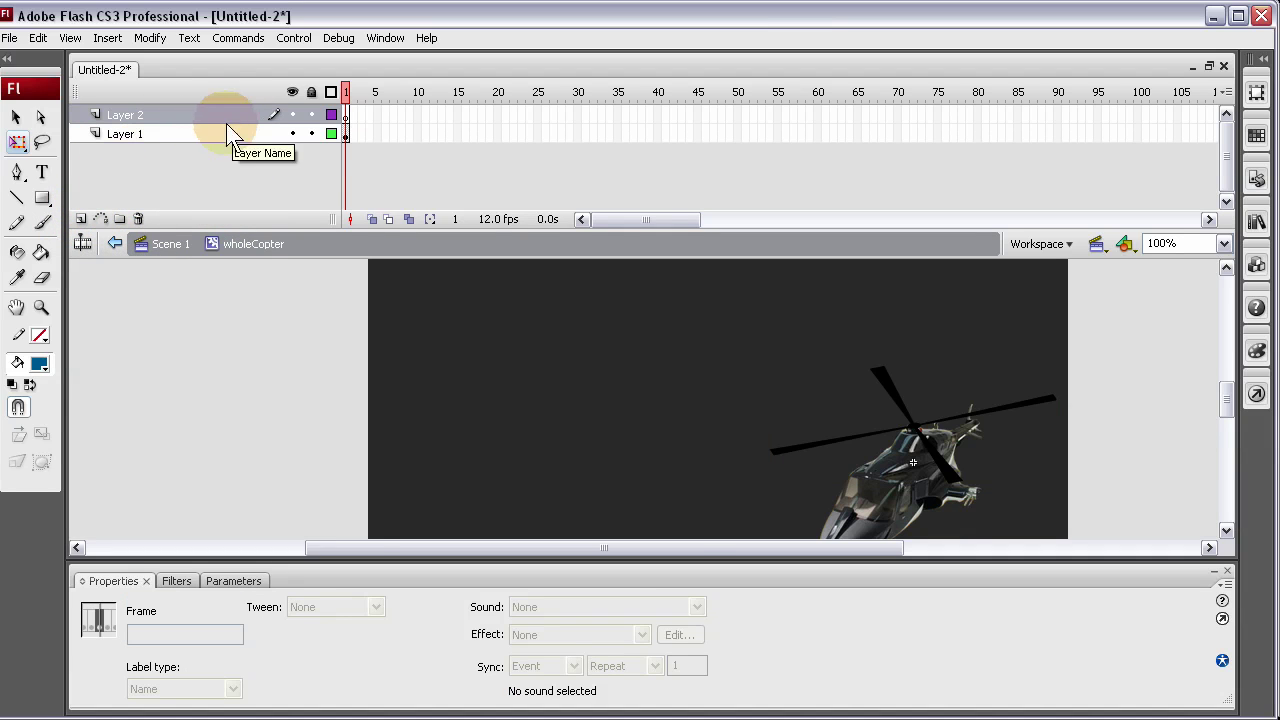
Cut the rotor blades clip and paste it in place on Layer 2
click(819, 452)
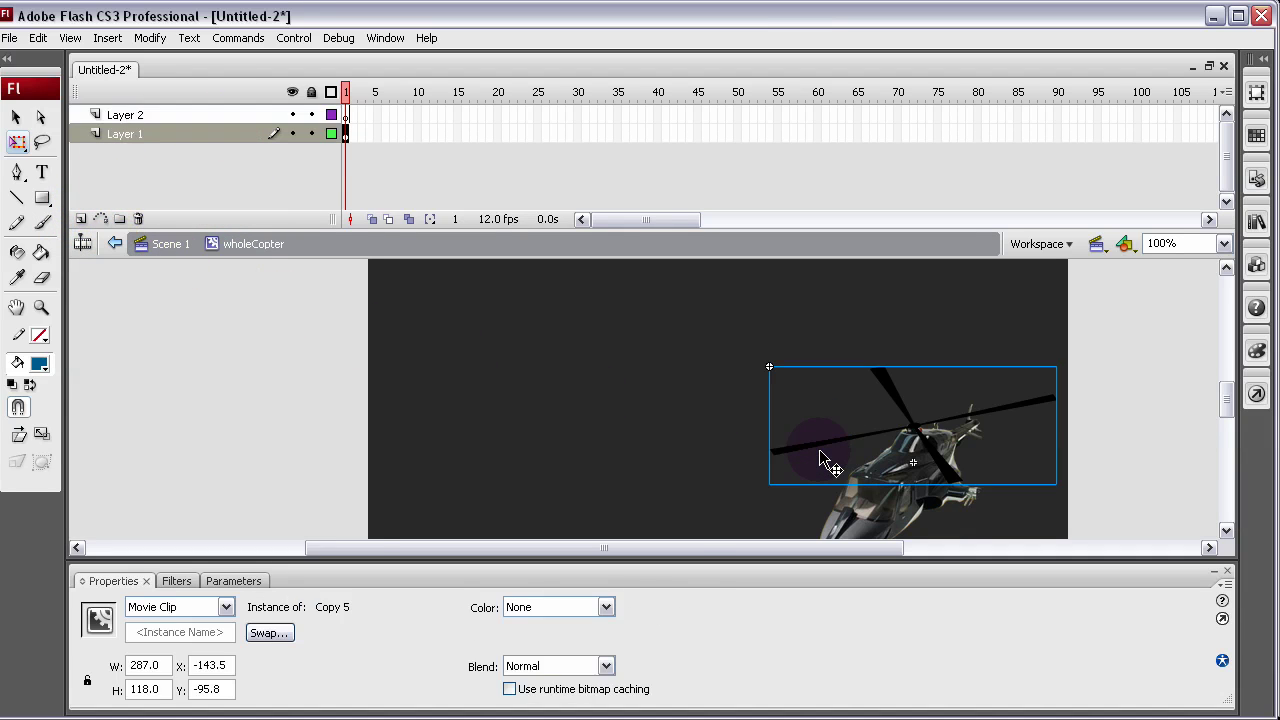
key(ctrl+x)
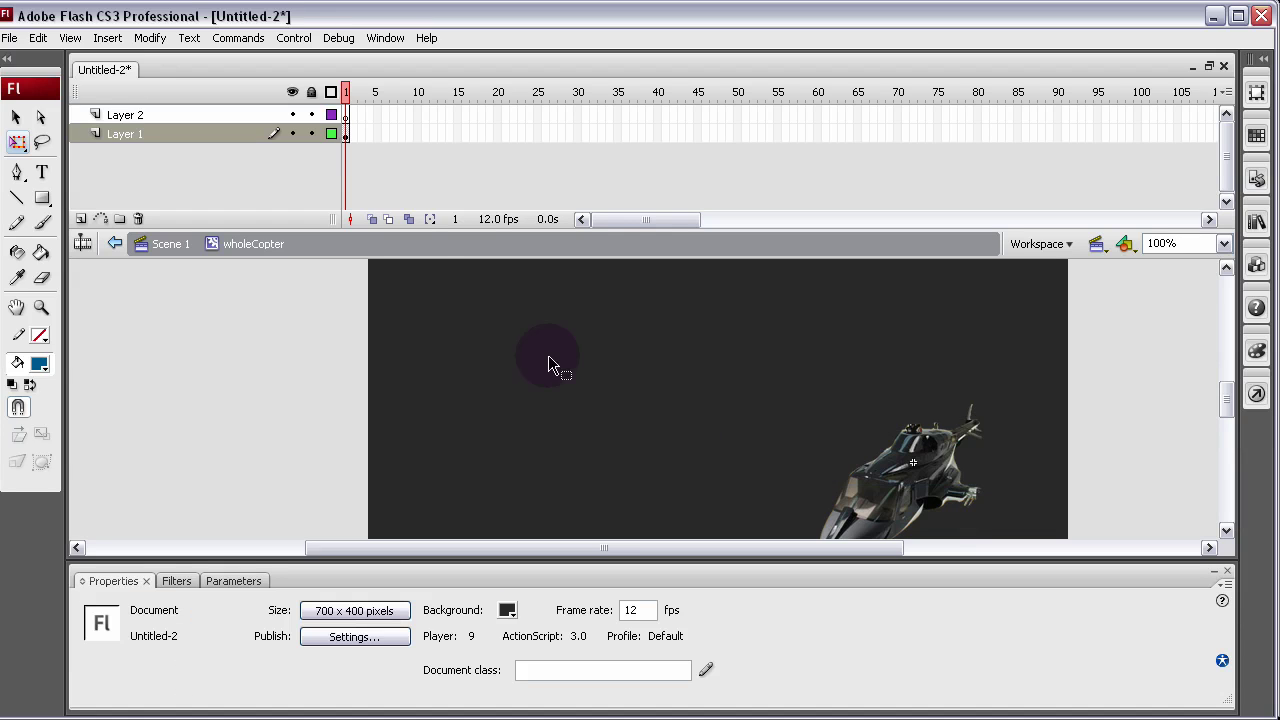
click(347, 116)
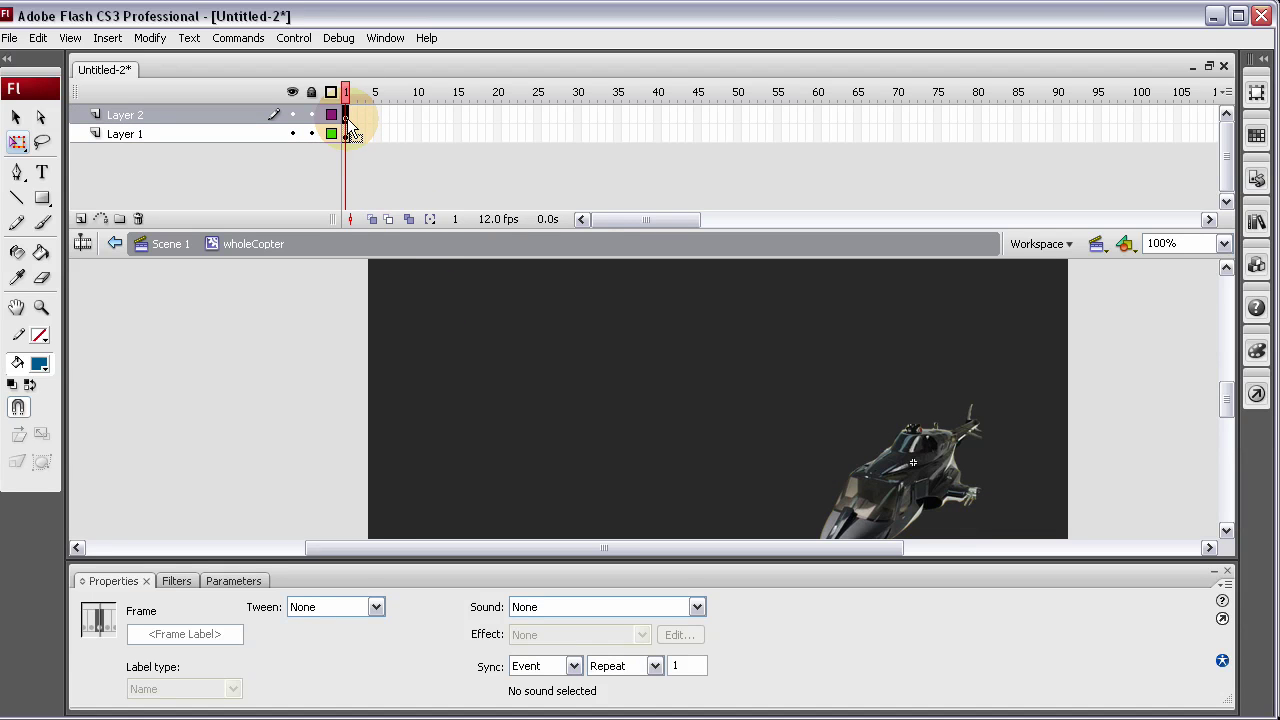
key(ctrl+shift+v)
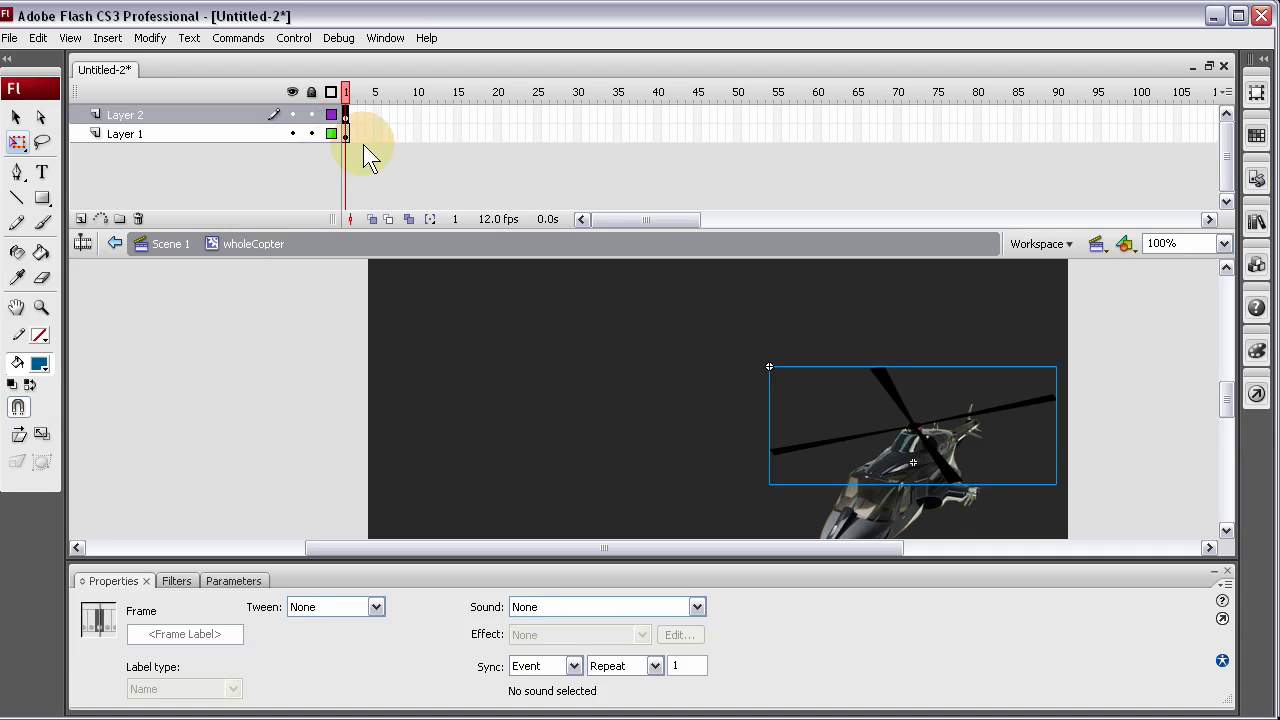
click(952, 398)
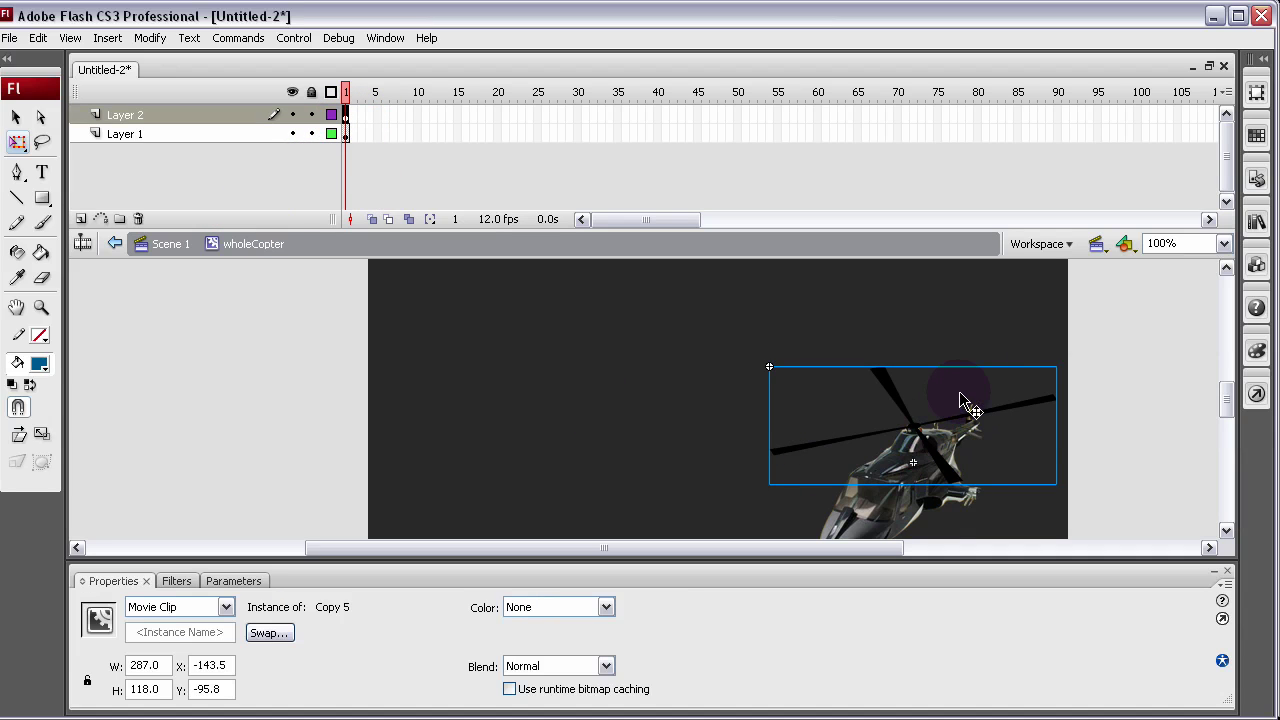
click(345, 116)
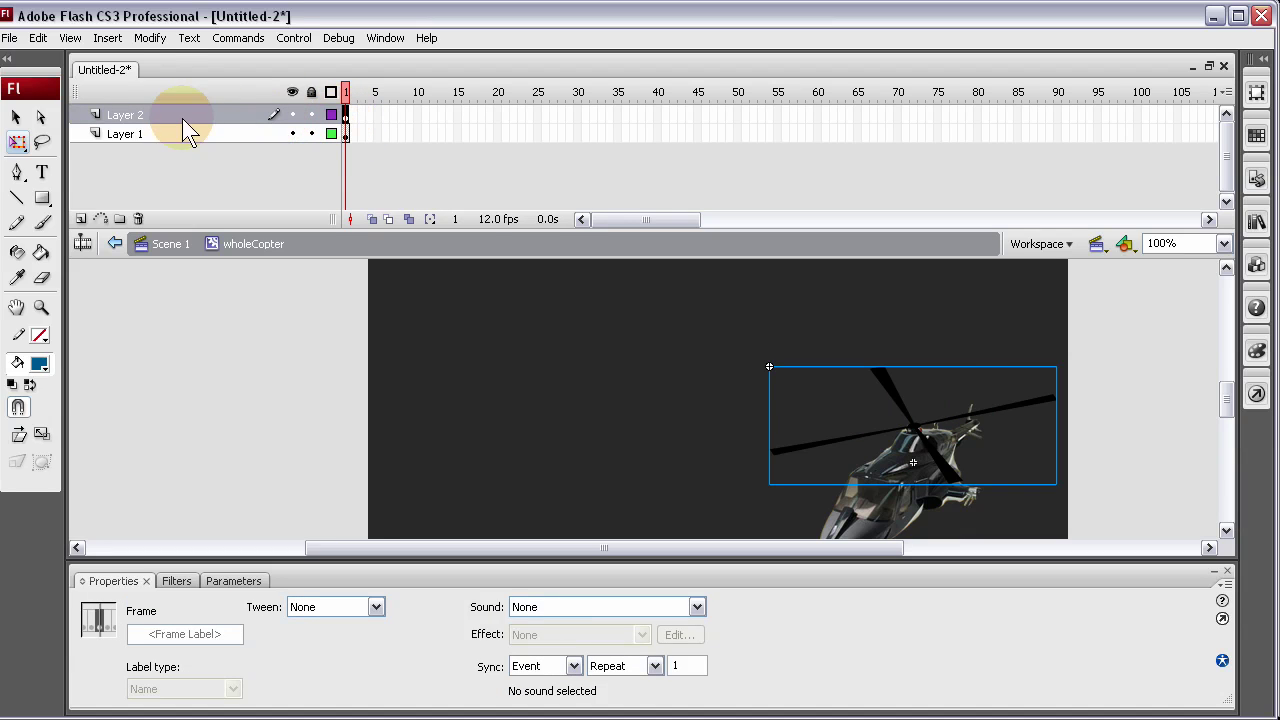
Rename Layer 2 to 'blades' and Layer 1 to 'body'
double_click(122, 115)
text(b)
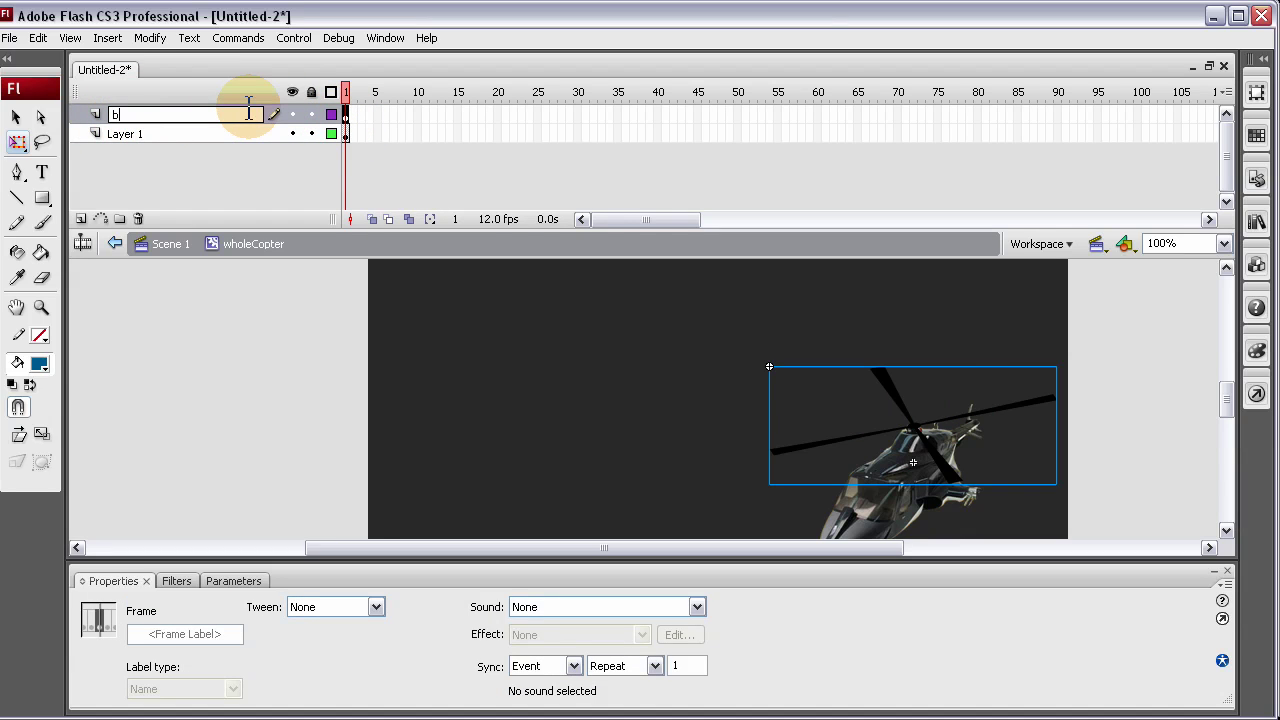
text(lades)
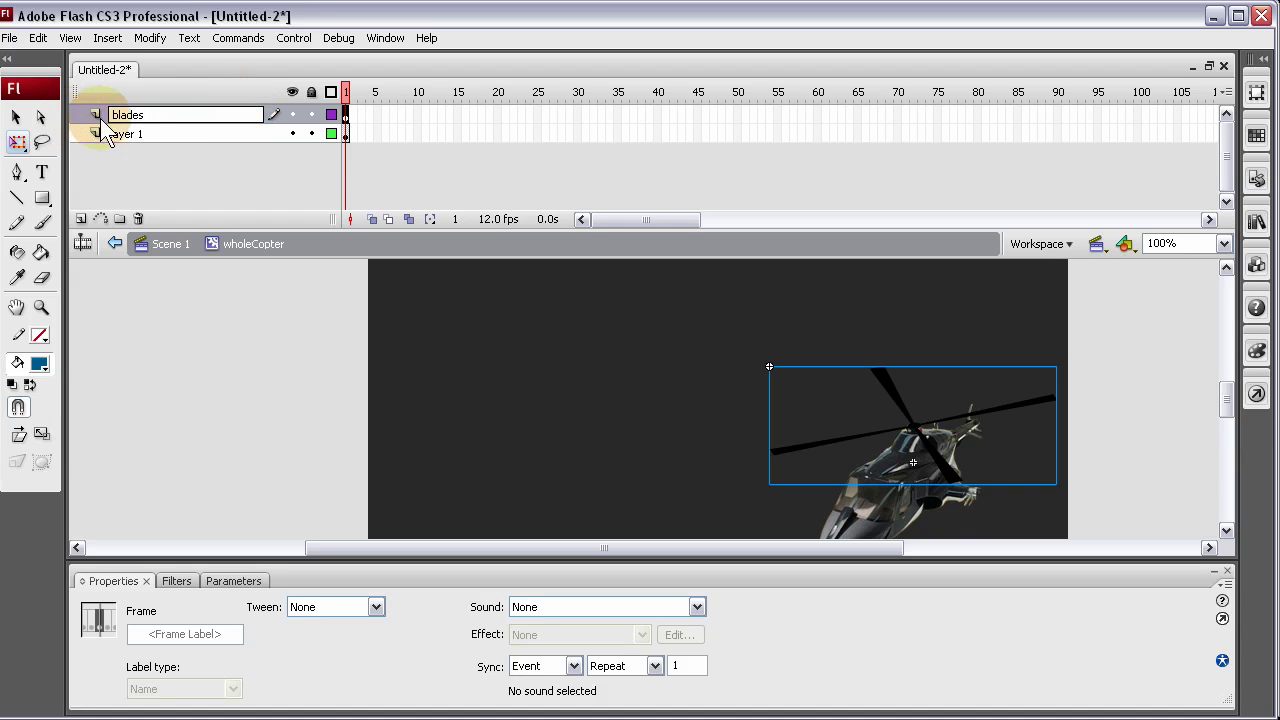
click(139, 133)
double_click(230, 134)
text(body)
click(174, 155)
Add a new layer, move it below body, and name it 'lights'
click(81, 219)
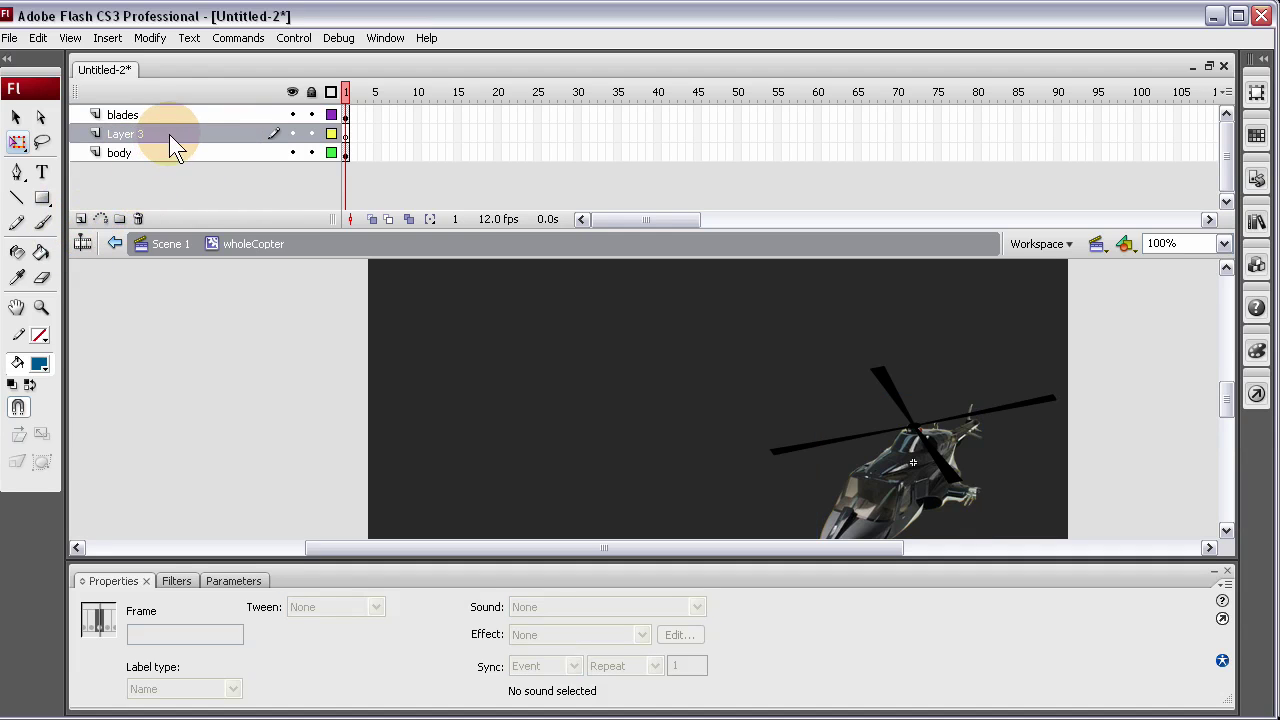
drag(169, 134, 160, 195)
double_click(130, 153)
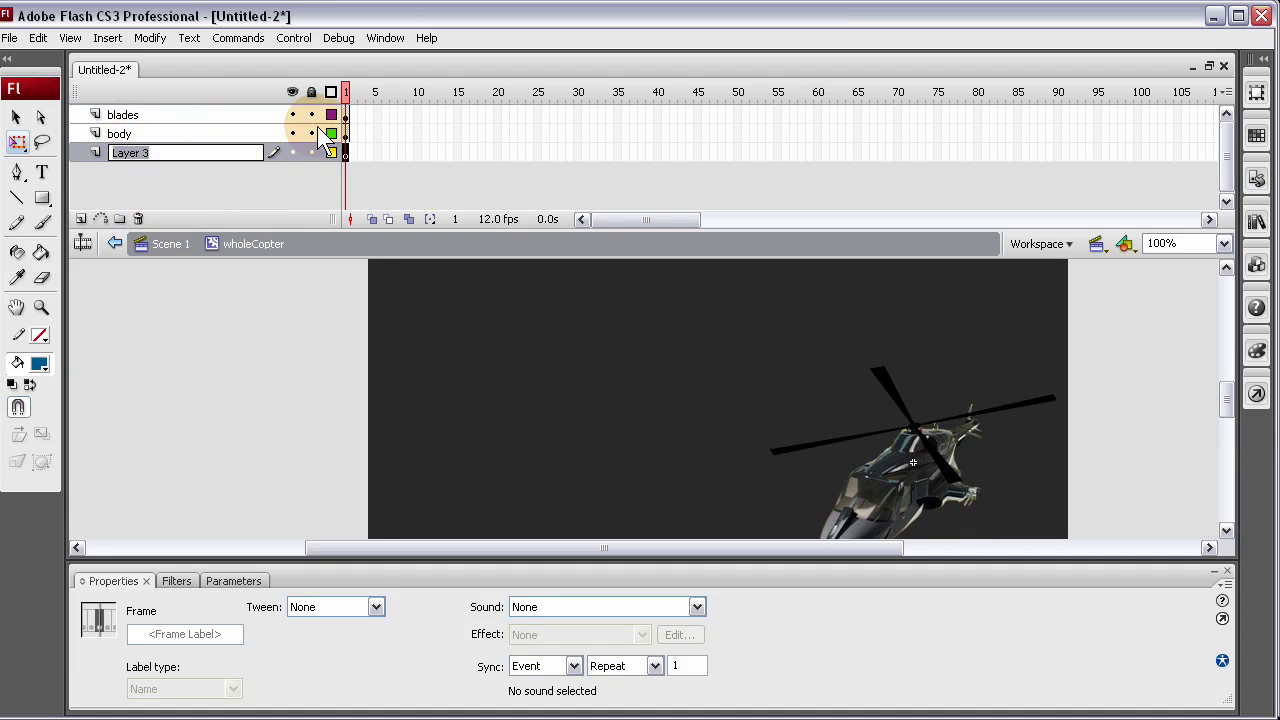
text(lights)
click(270, 394)
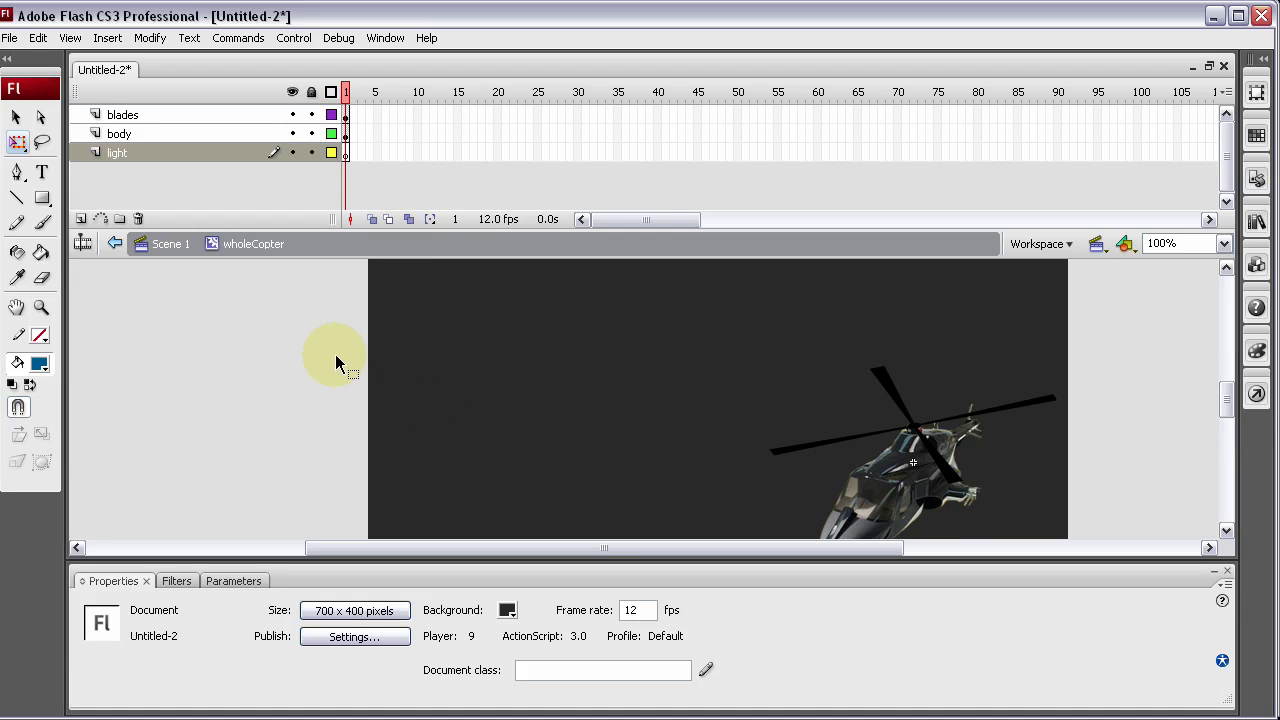
click(345, 152)
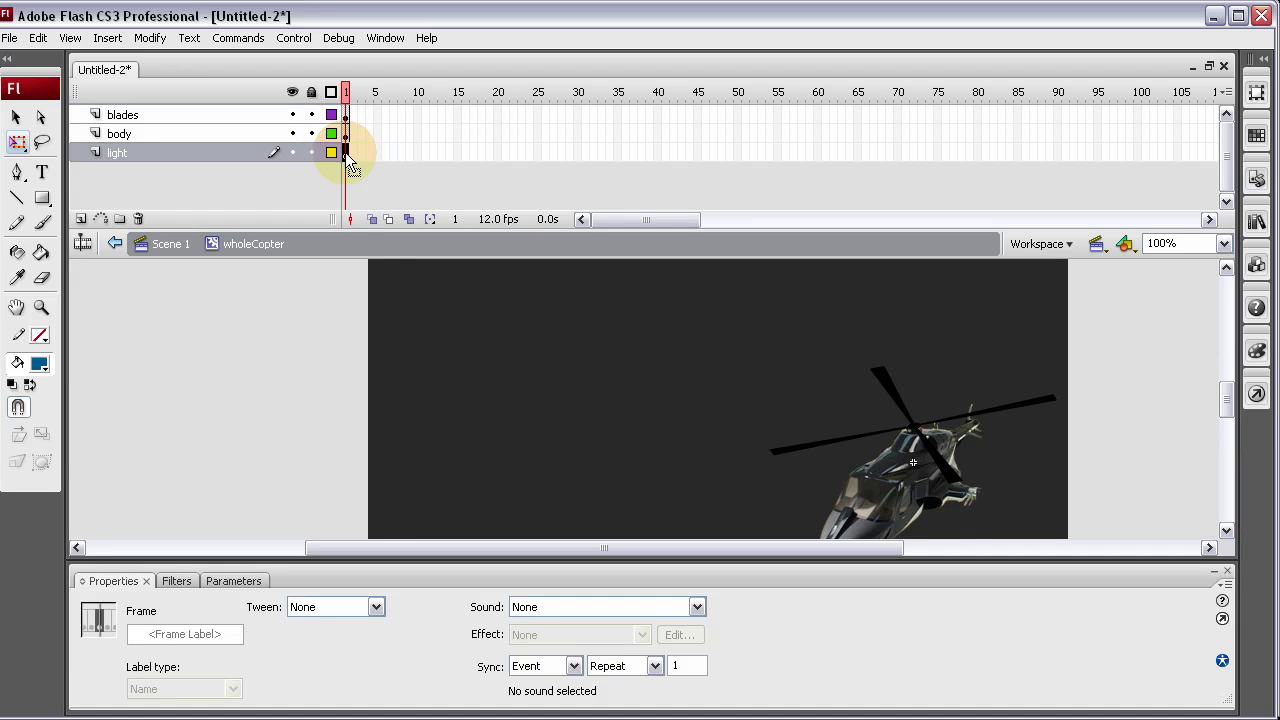
click(277, 337)
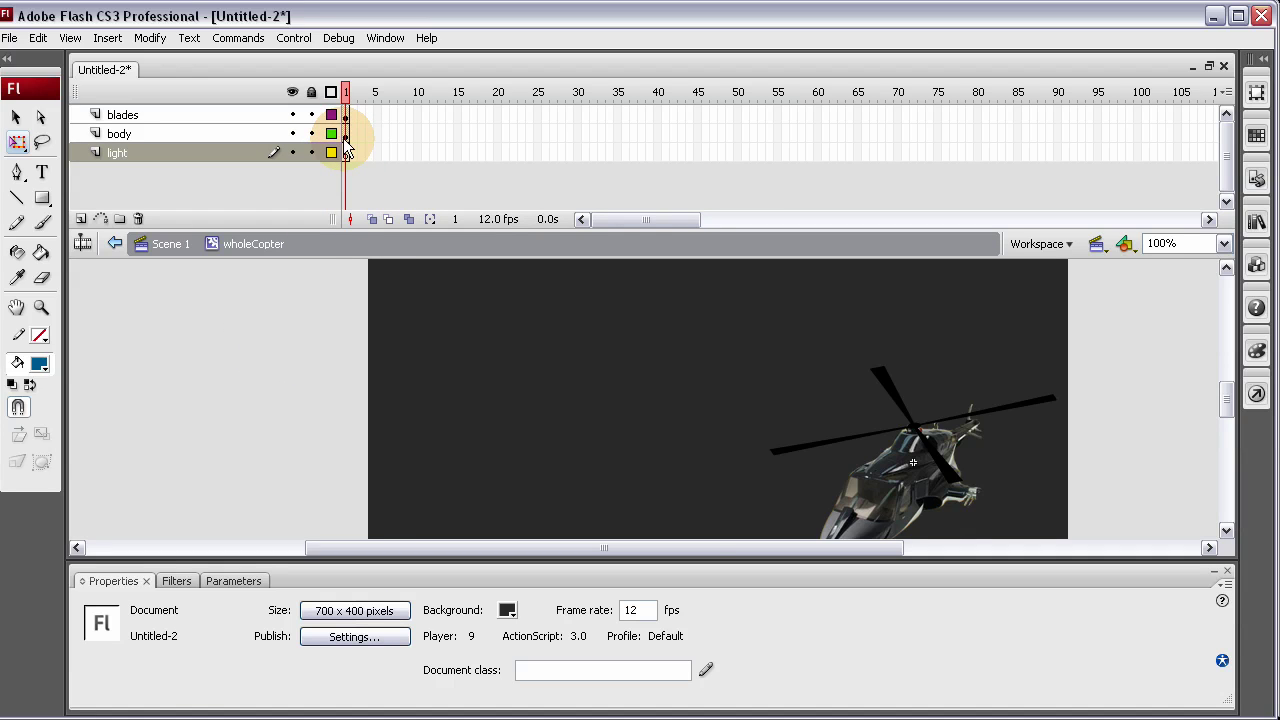
click(830, 450)
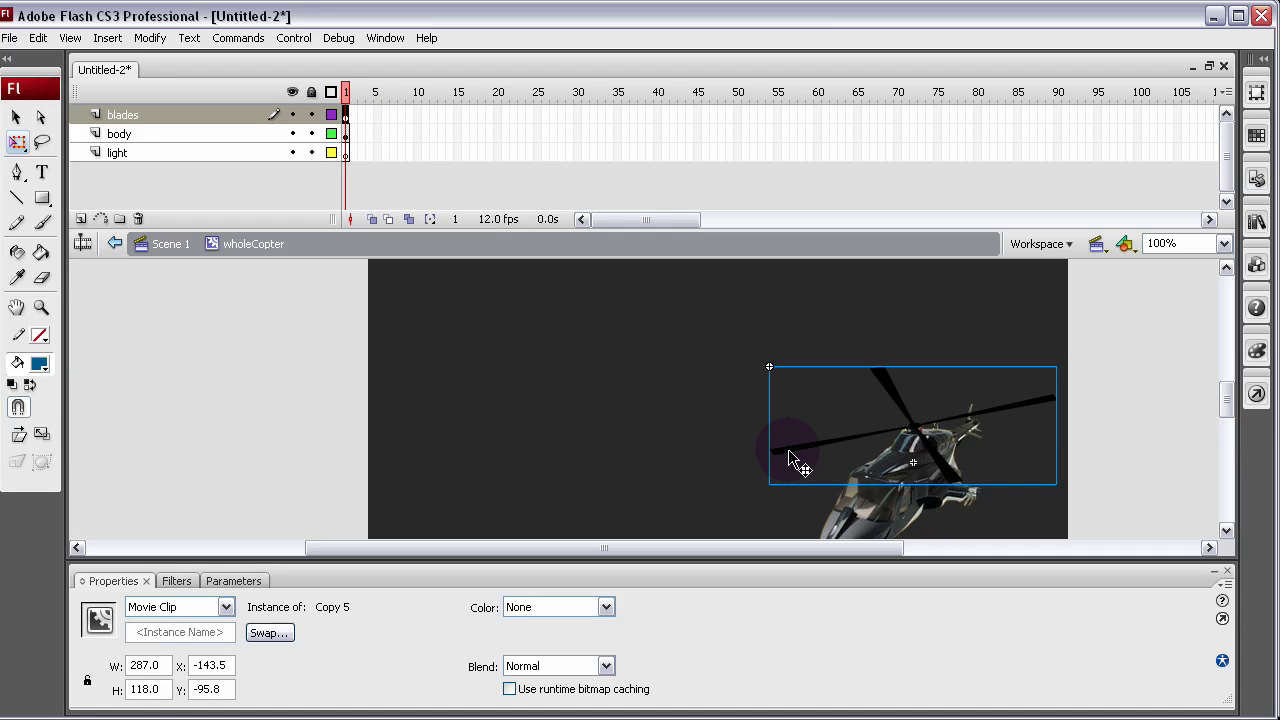
Convert the rotor clip into a movie clip symbol named 'blades'
right_click(789, 453)
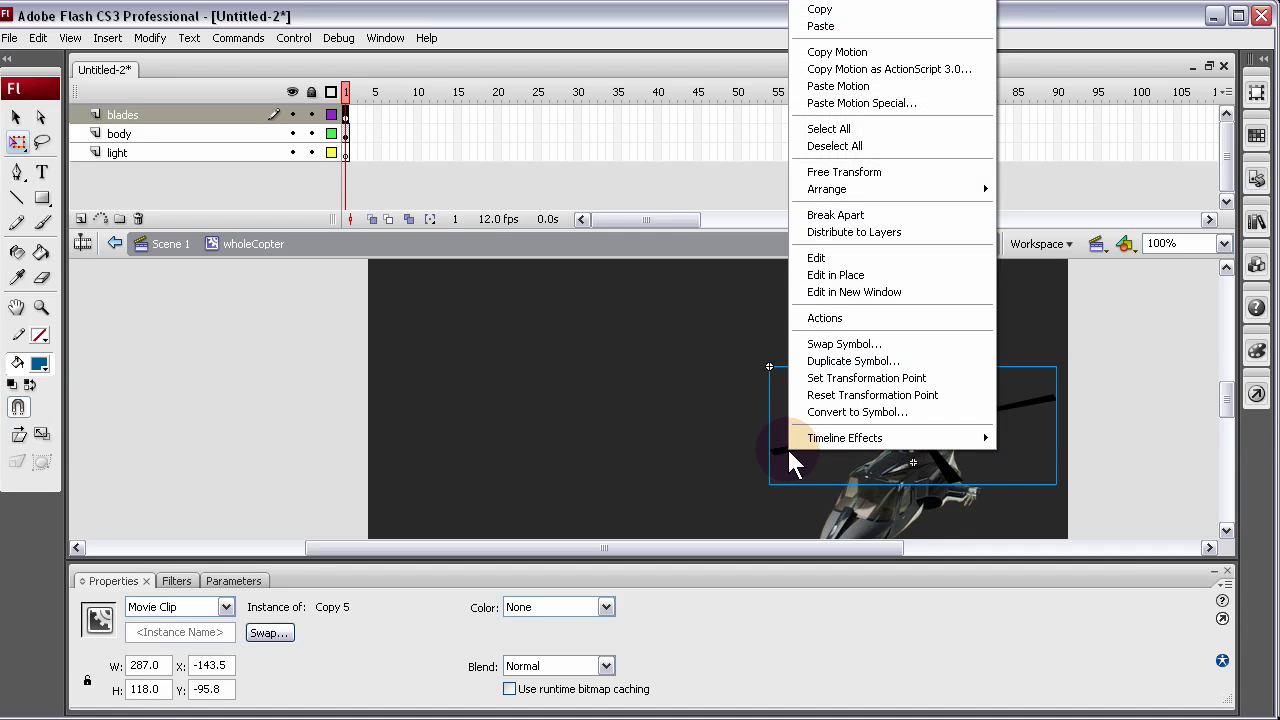
click(830, 413)
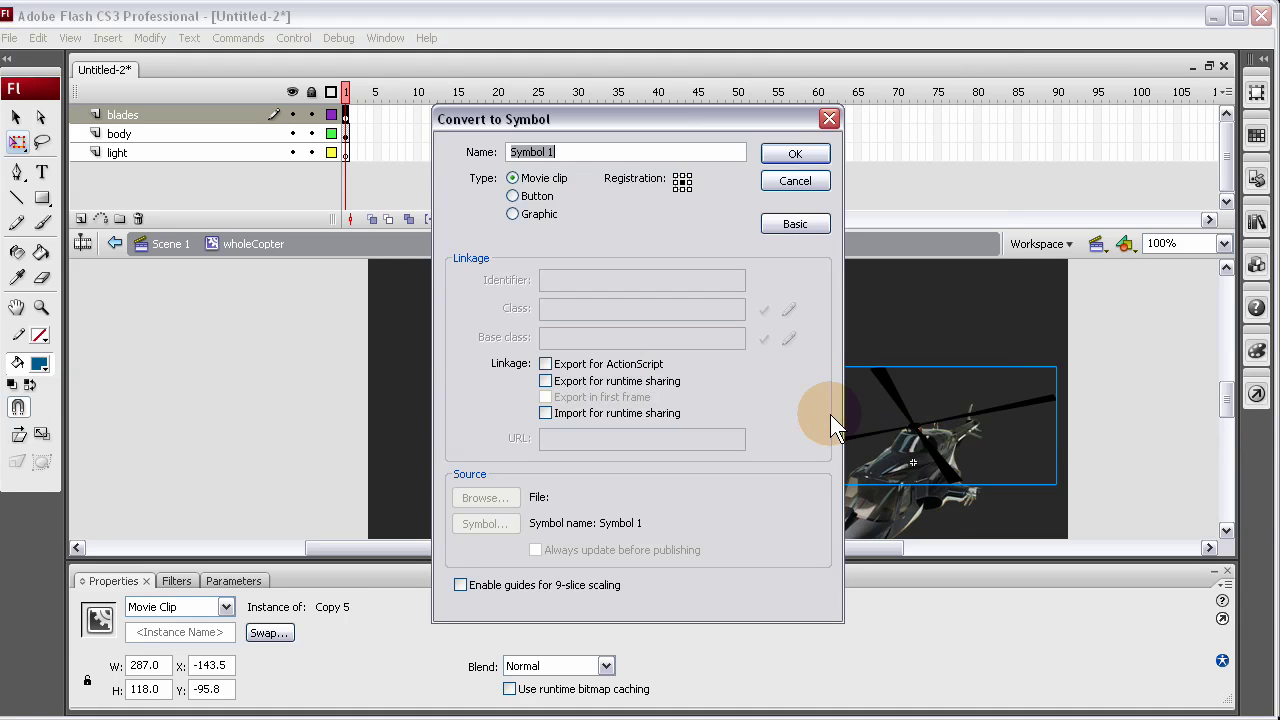
text(blades)
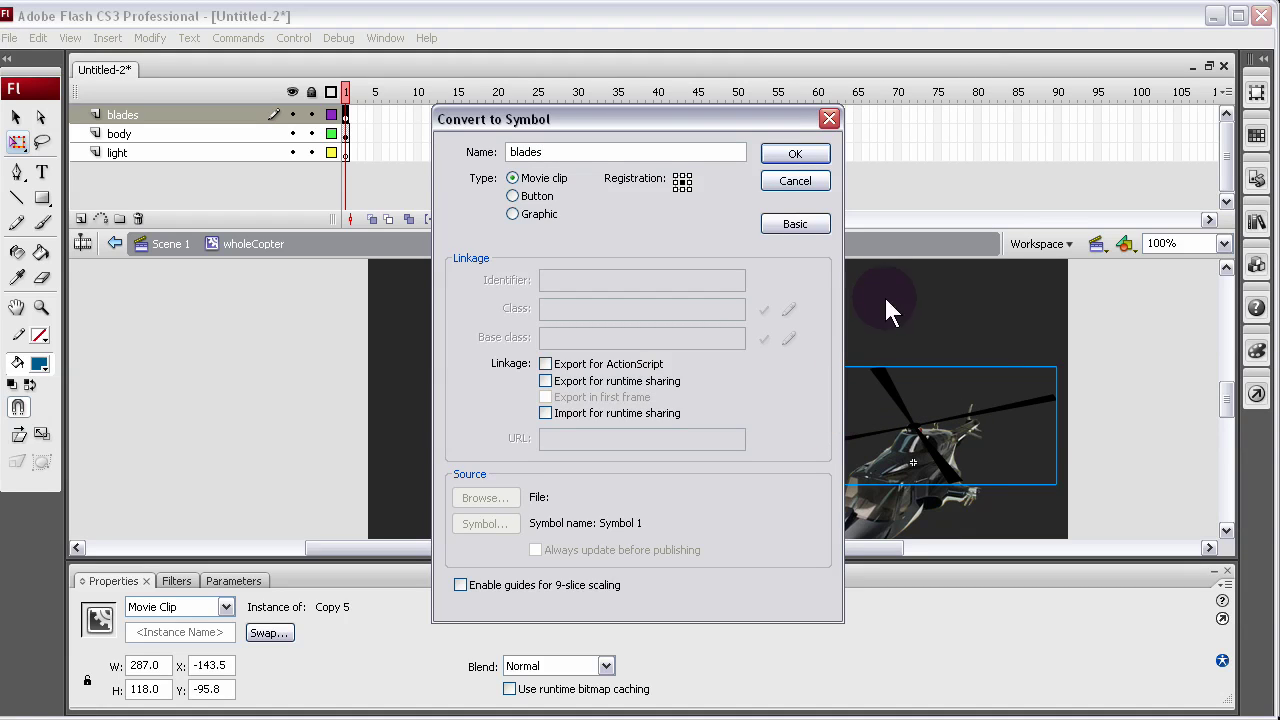
Create the blades symbol, open it for editing, and insert a blank keyframe at frame 3
click(795, 155)
double_click(812, 455)
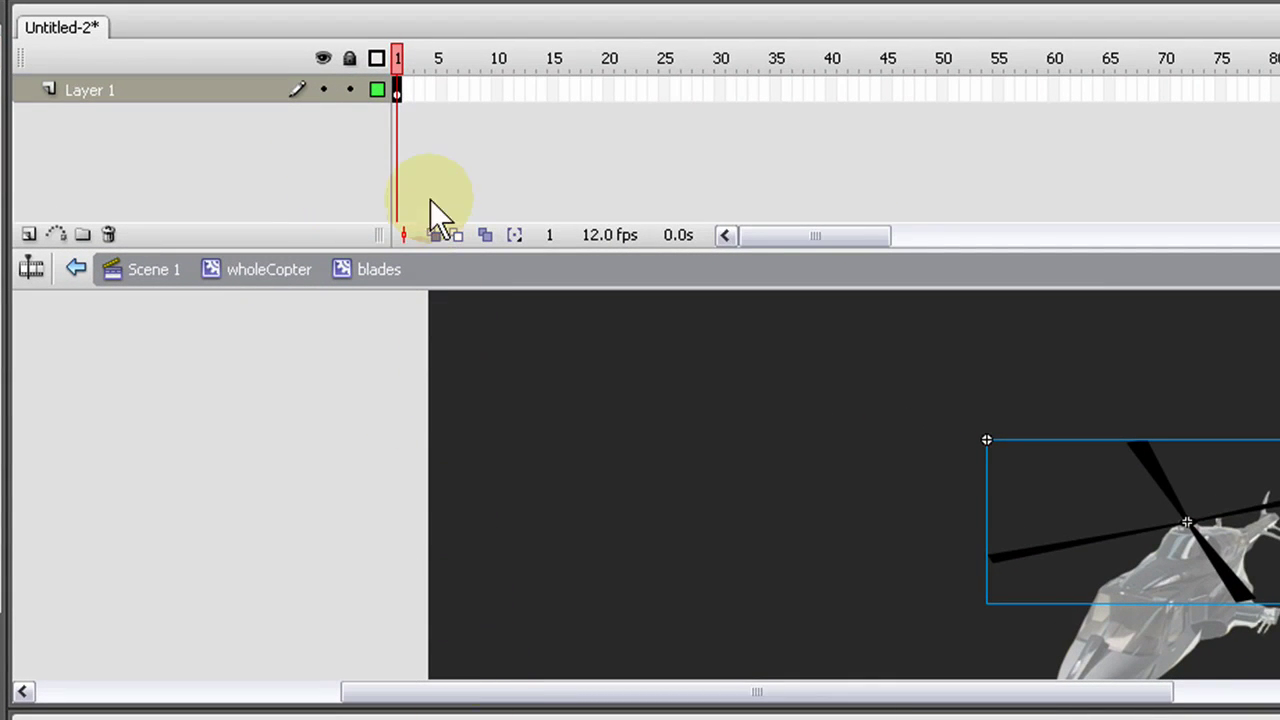
click(429, 95)
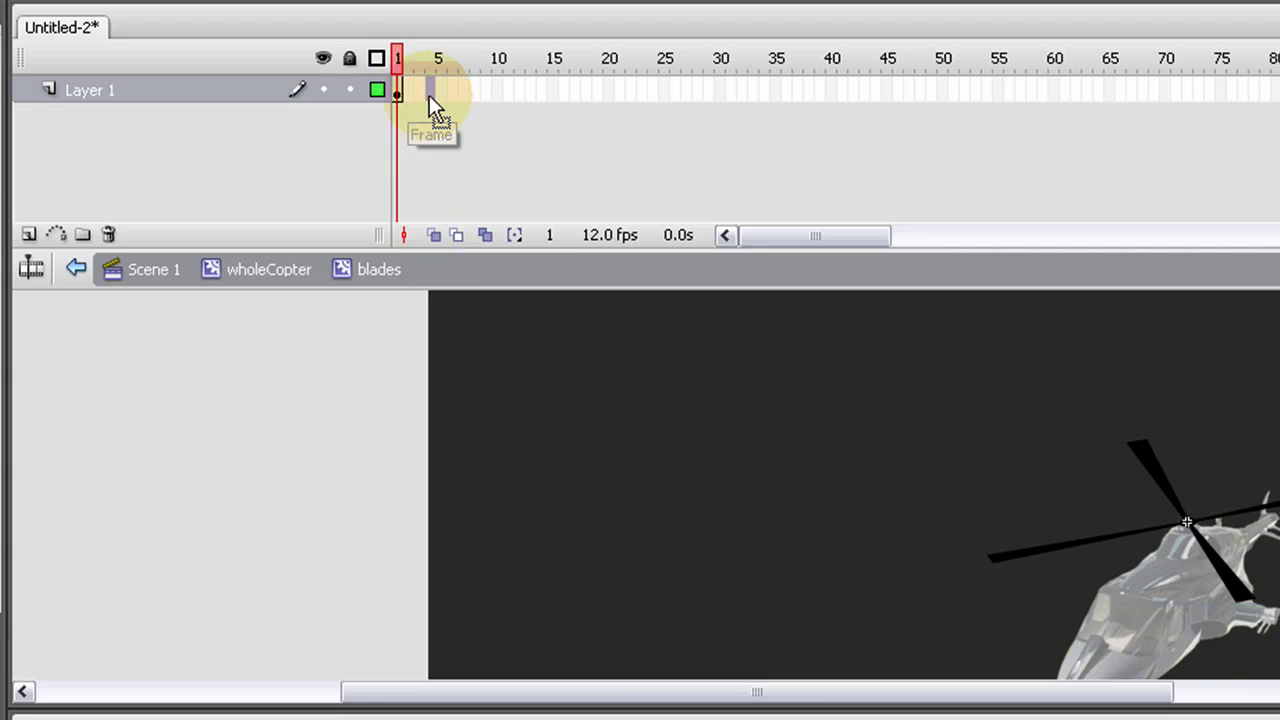
drag(421, 95, 419, 95)
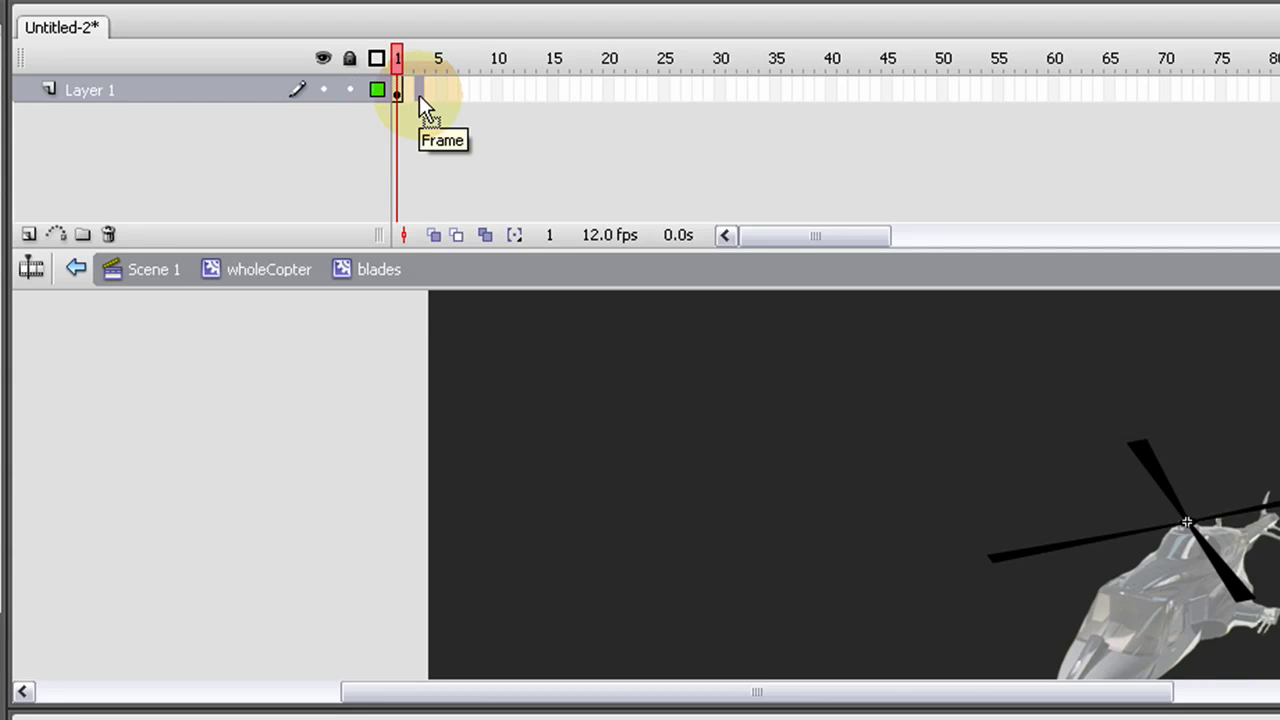
right_click(419, 95)
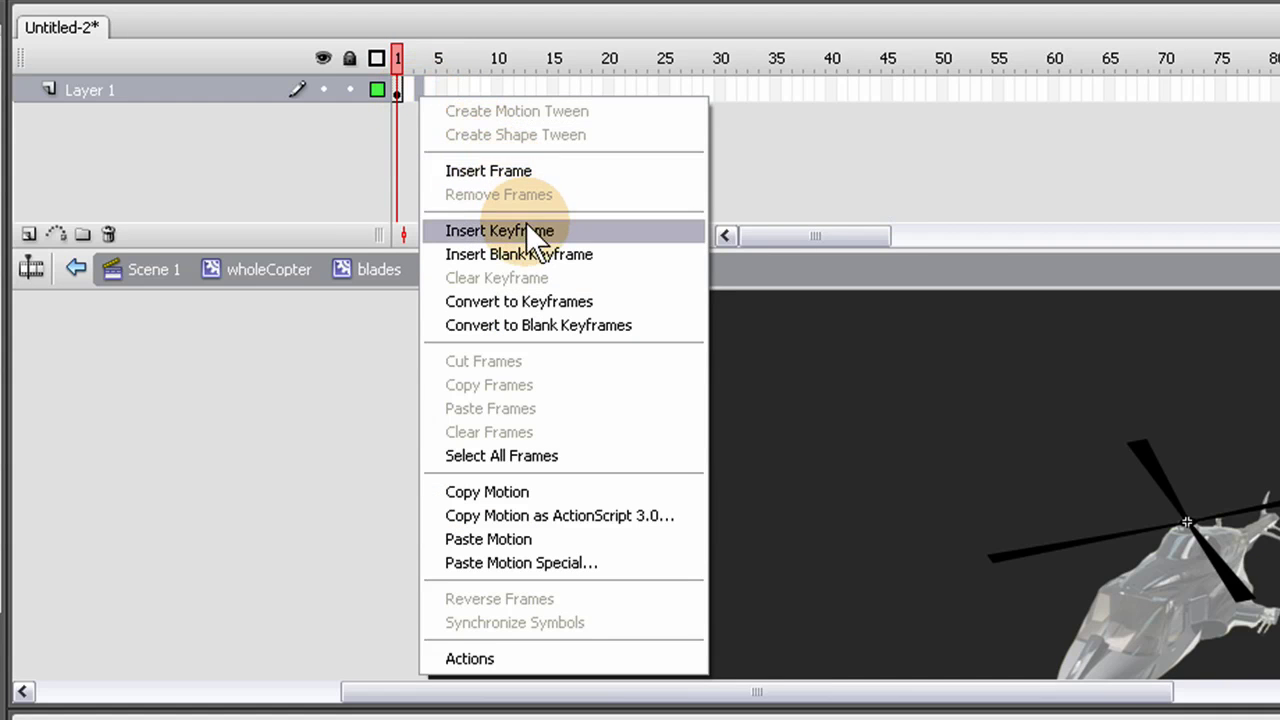
click(537, 251)
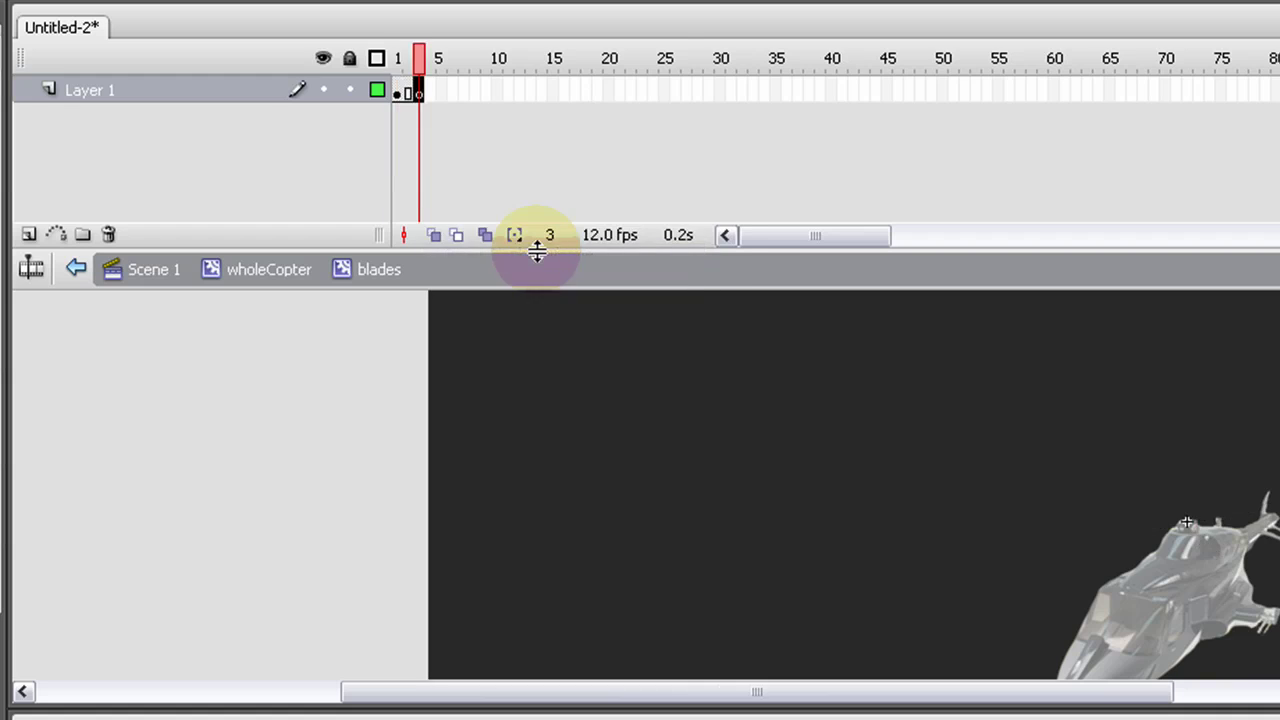
Move the blank keyframe to frame 2, remove the extra frames, and pick the second rotor pose
drag(420, 92, 407, 94)
right_click(417, 96)
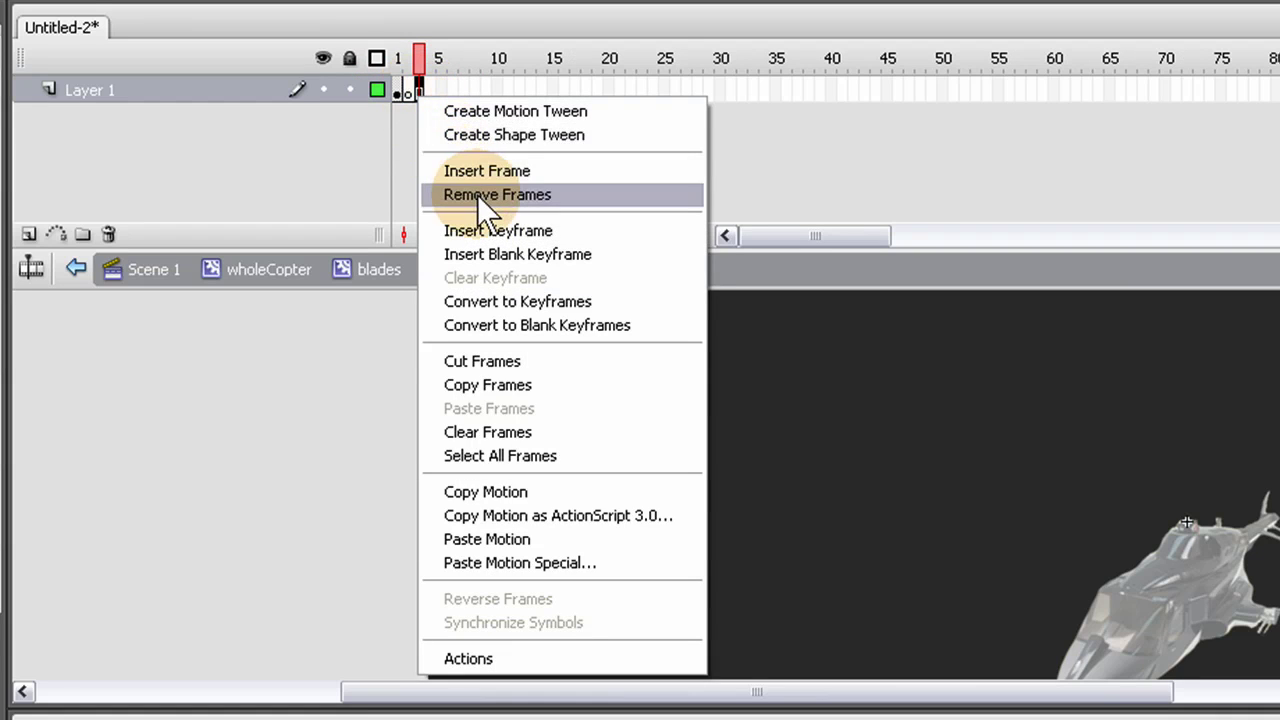
click(477, 195)
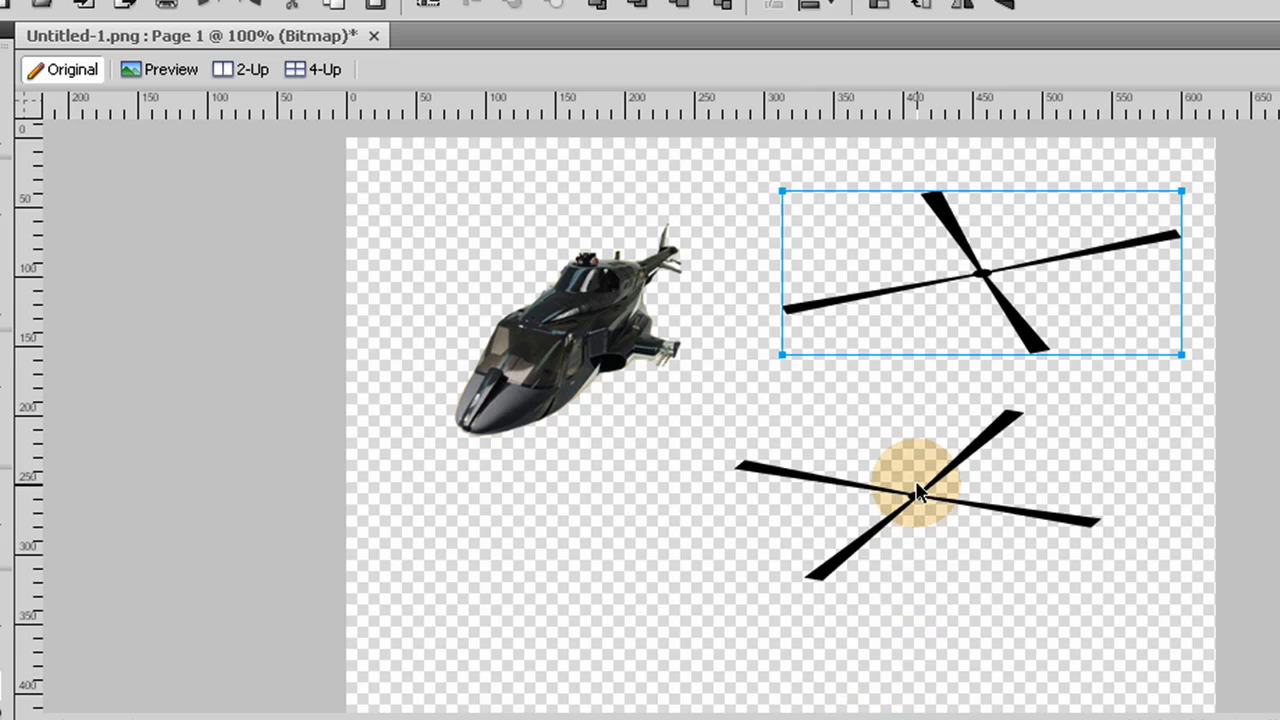
click(922, 493)
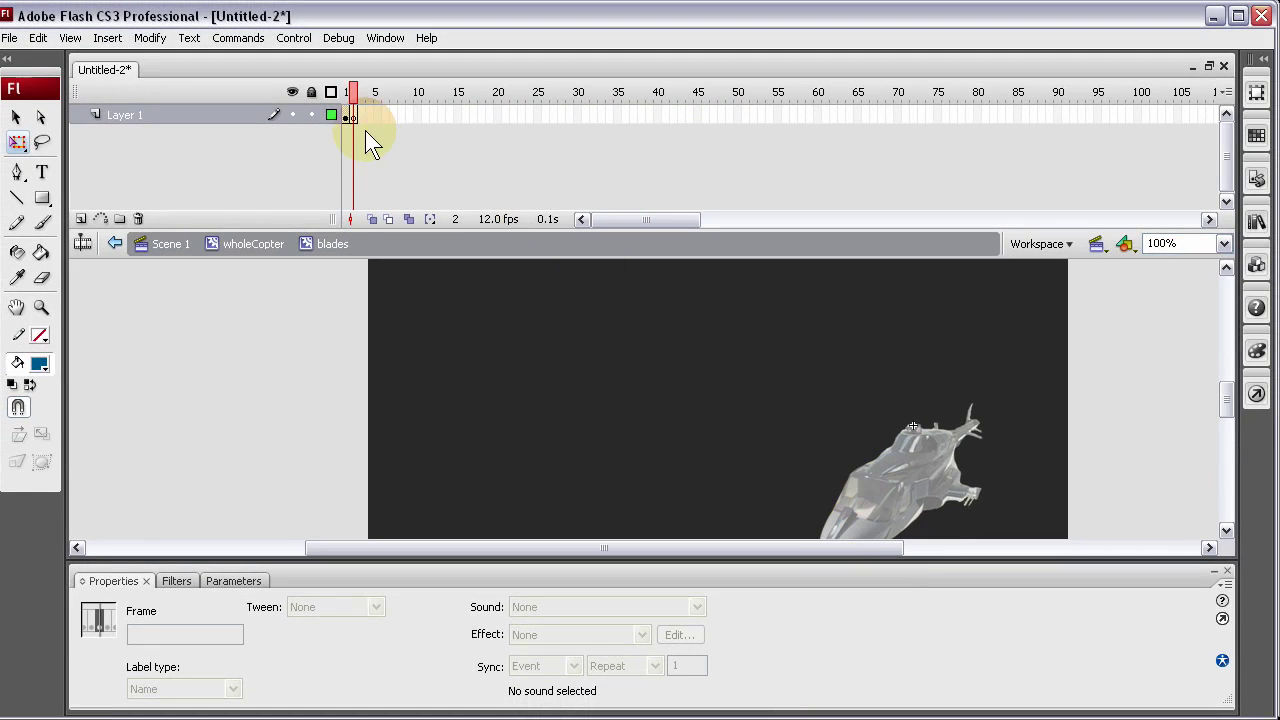
Paste the Fireworks rotor into frame 2 and align it over the rotor hub
click(353, 116)
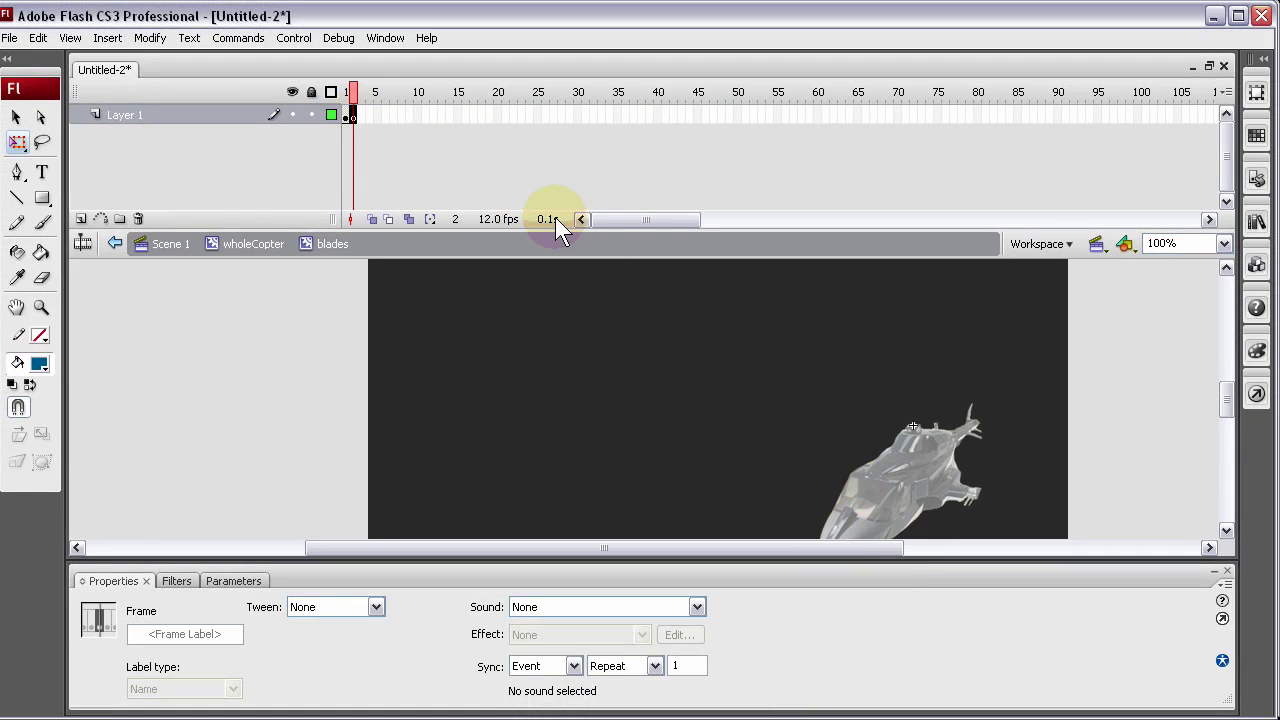
key(ctrl+v)
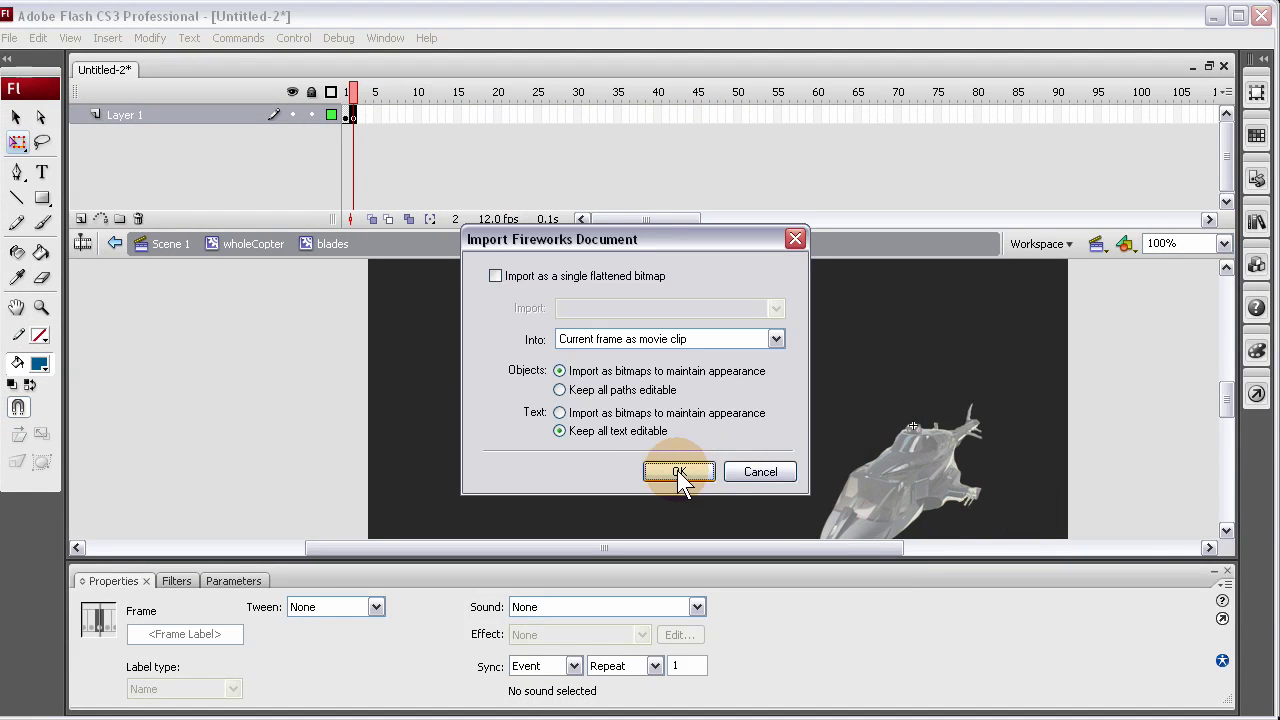
click(677, 470)
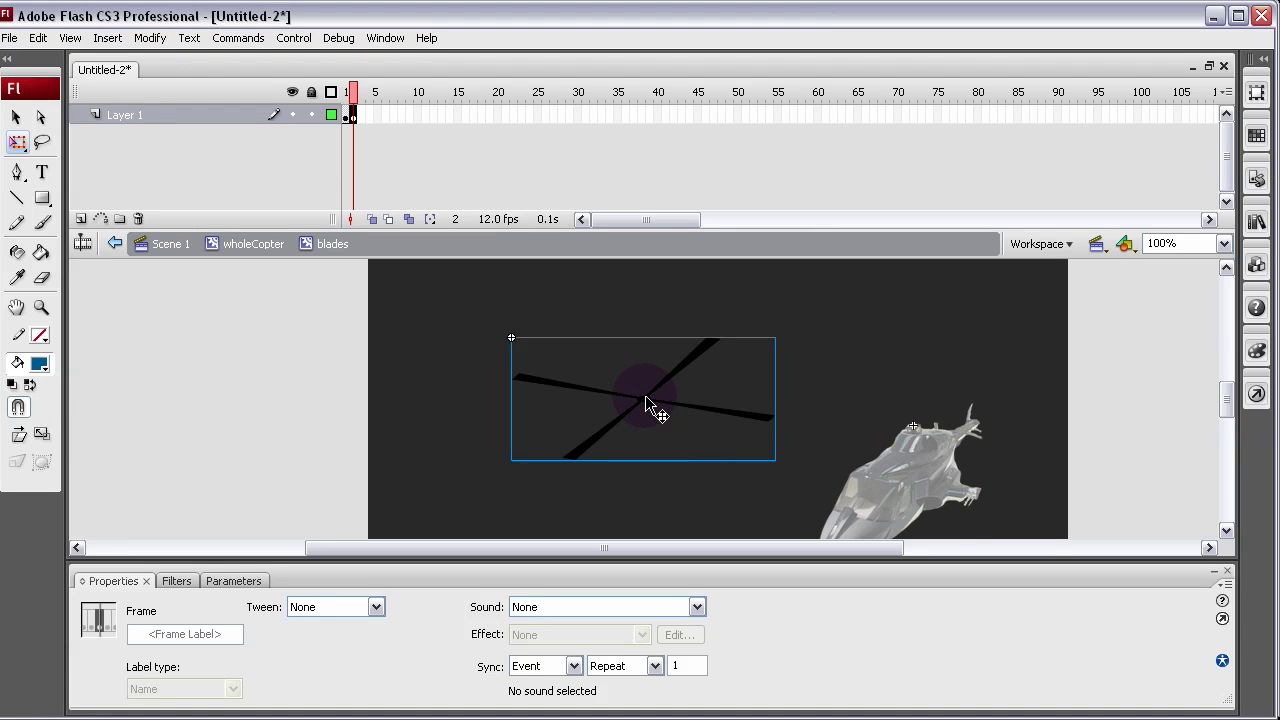
drag(646, 395, 912, 424)
key(Right)
key(Up)
key(Up)
key(Right)
key(Right)
key(Up)
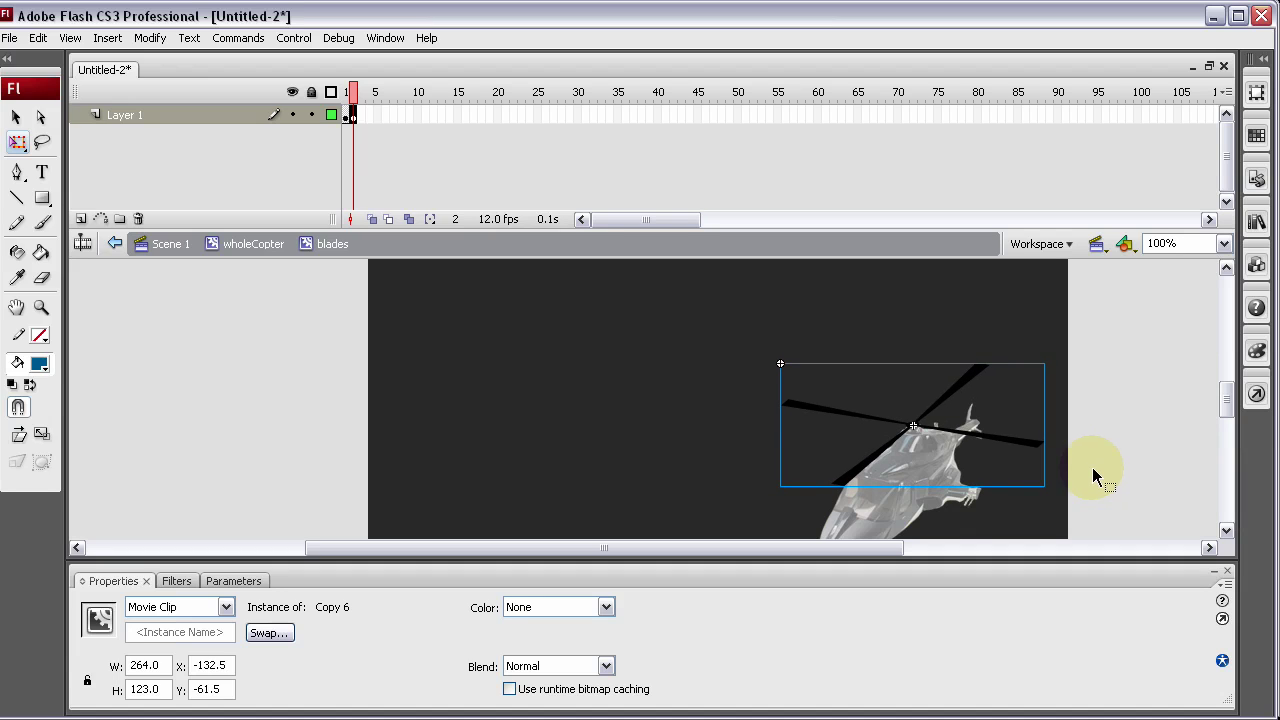
Flip between frames 1 and 2 to compare the two blade poses
click(346, 115)
click(351, 115)
click(346, 115)
click(351, 115)
click(346, 115)
click(351, 115)
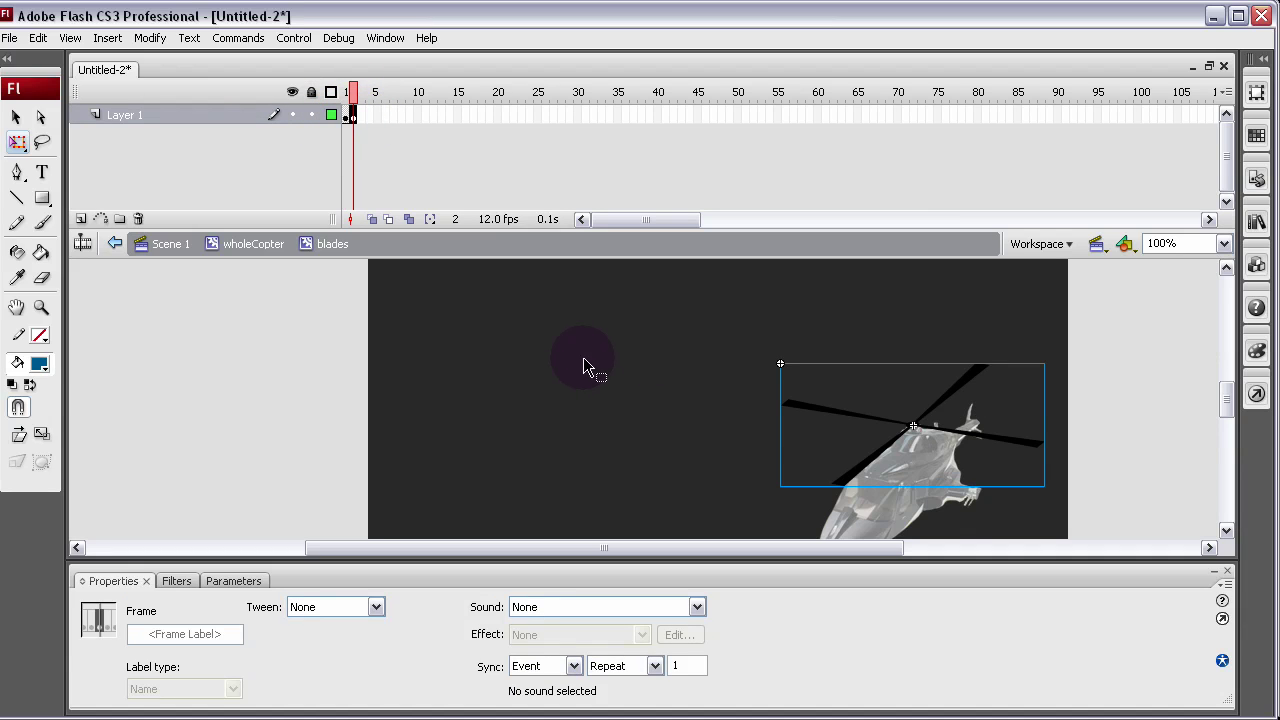
Test the movie to preview the alternating blade poses
click(1141, 520)
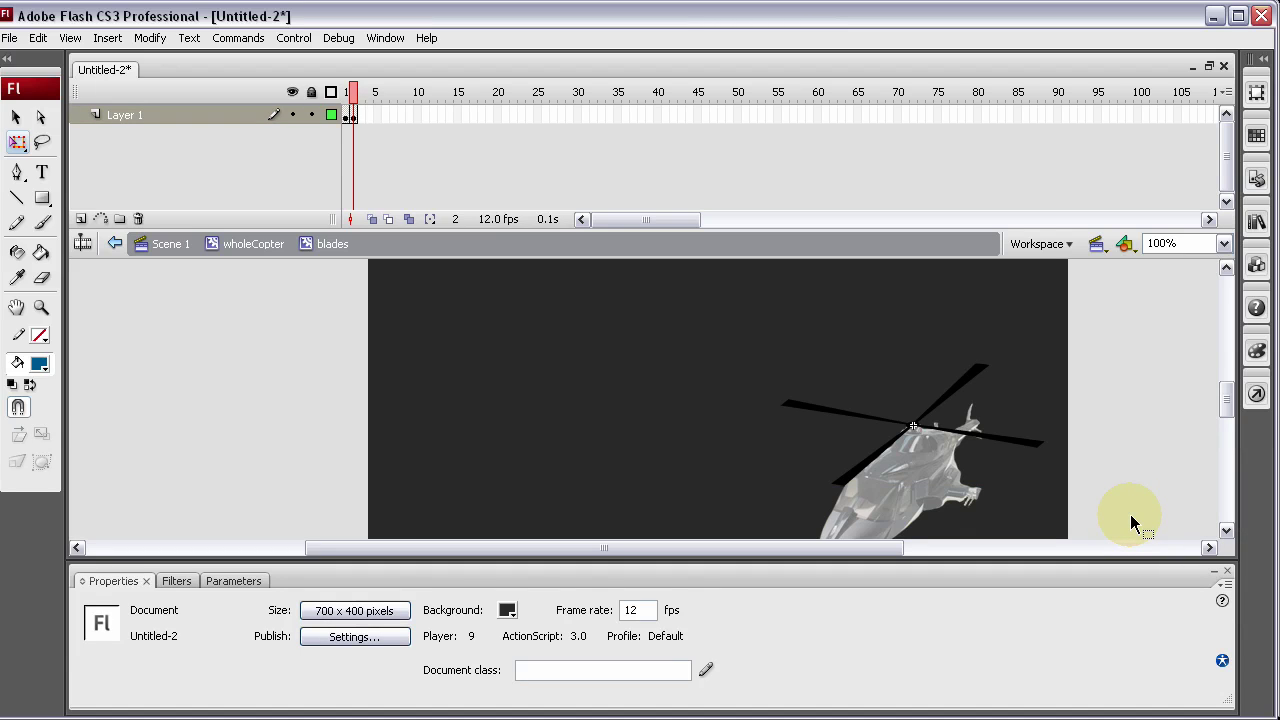
key(ctrl+Return)
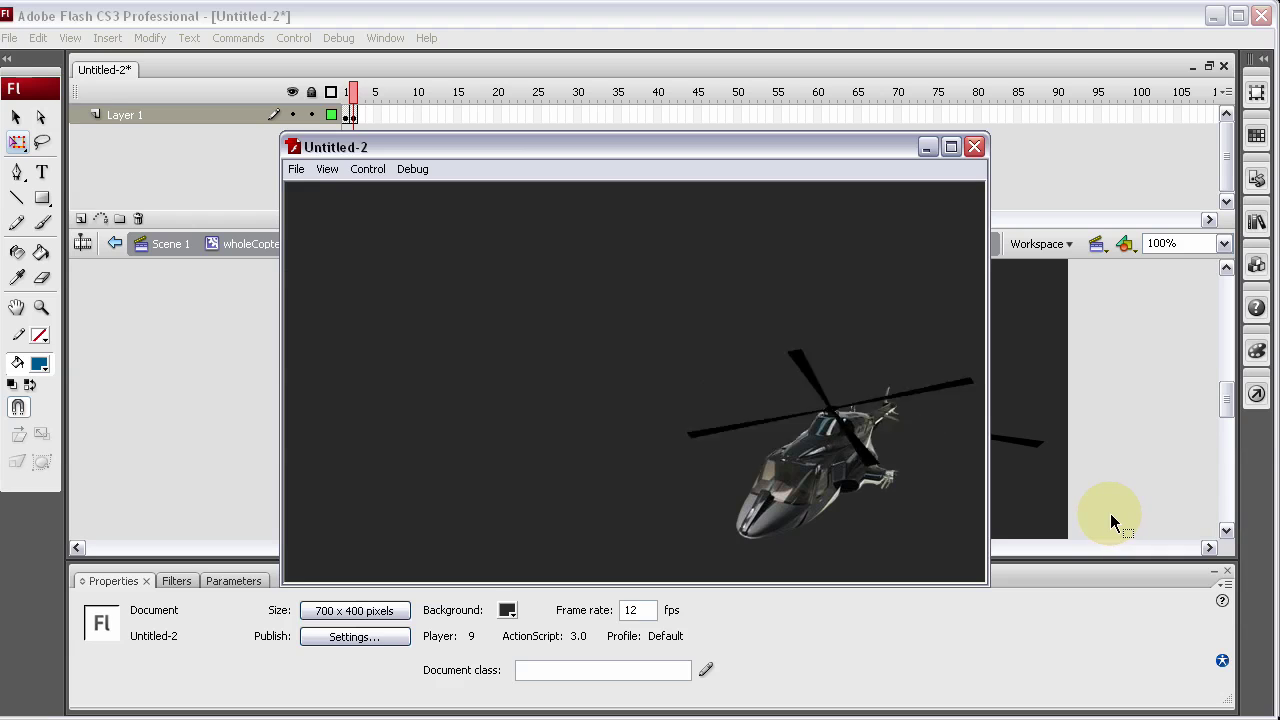
click(974, 149)
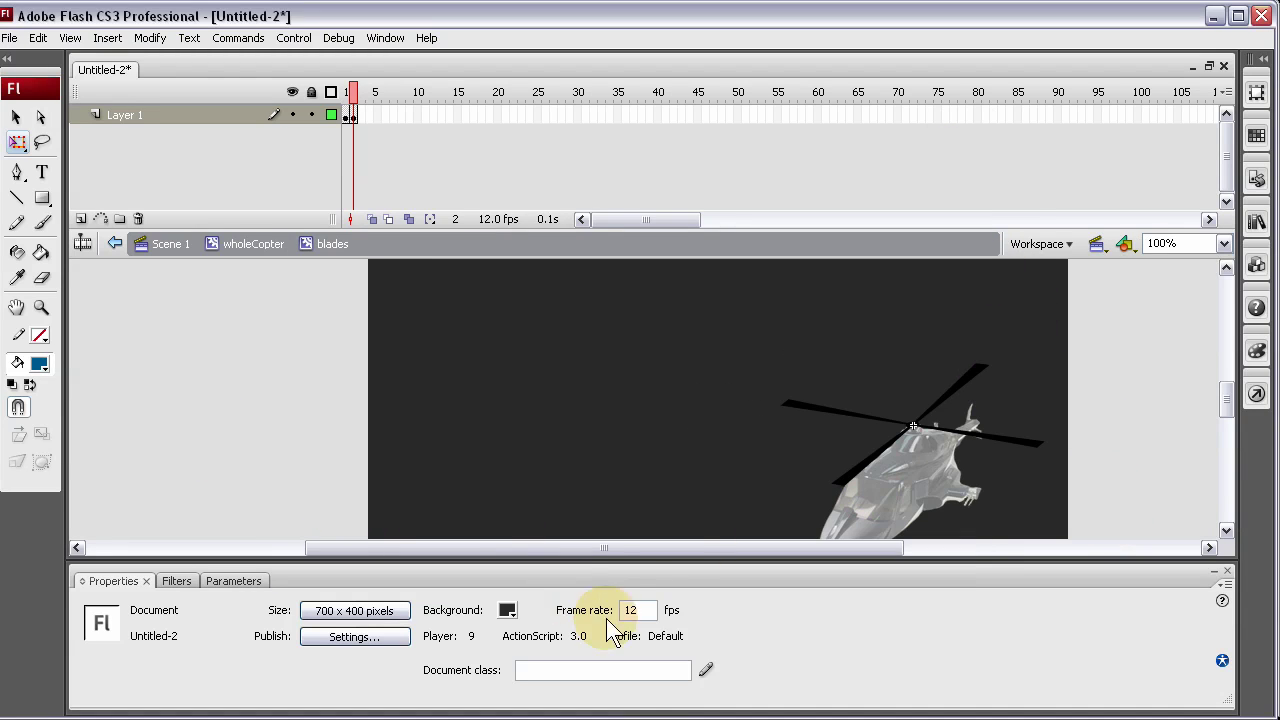
Raise the frame rate from 12 to 24 fps and publish a browser preview
click(636, 612)
drag(640, 612, 614, 610)
text(24)
click(220, 378)
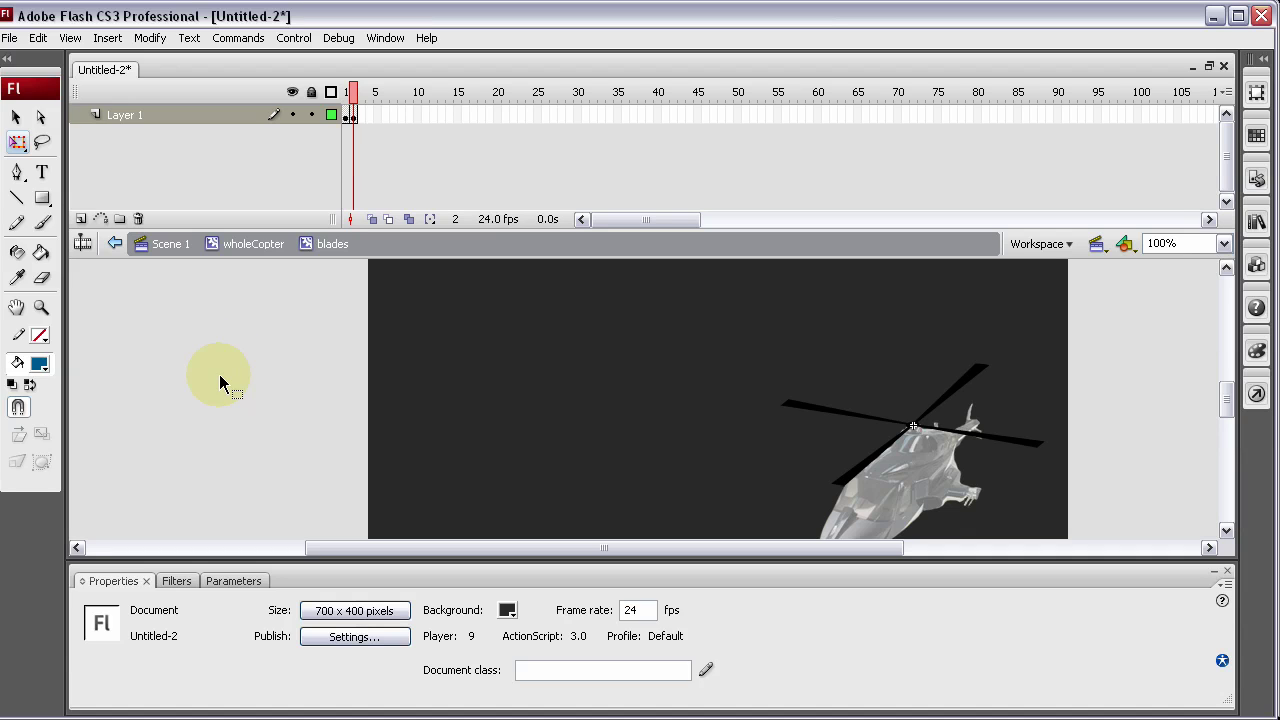
key(shift+F12)
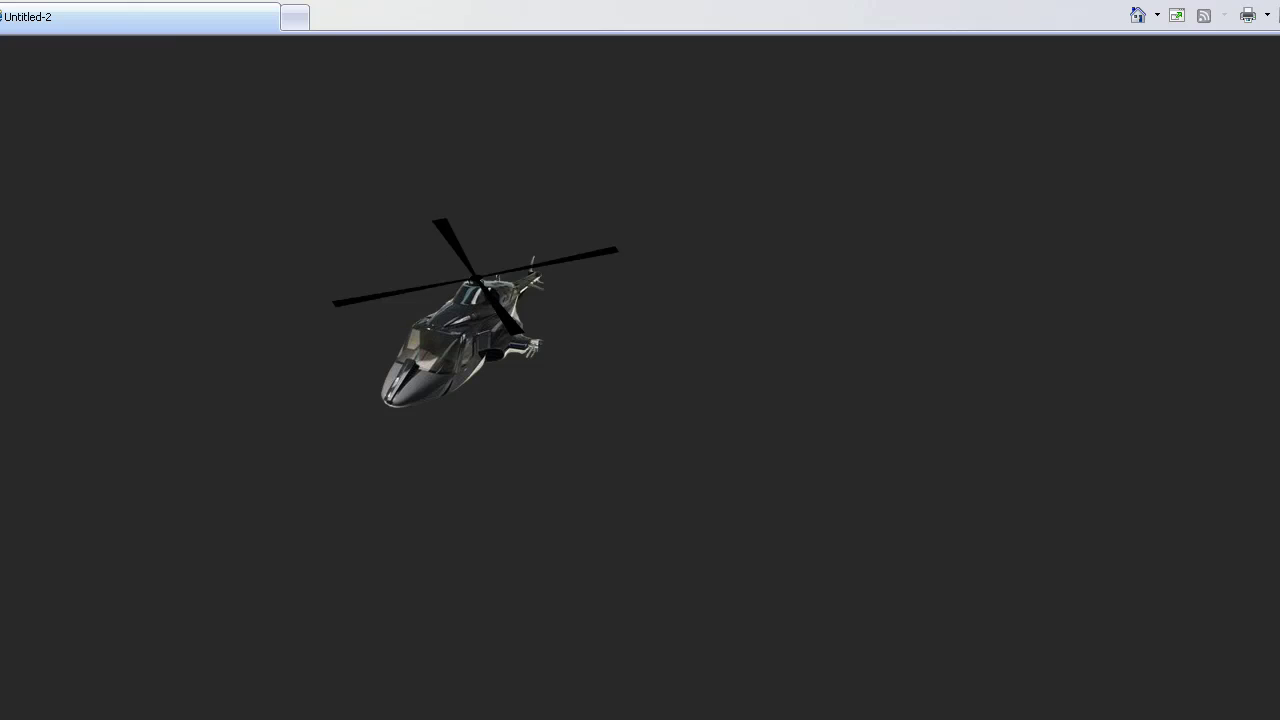
Close the browser preview, return to wholeCopter, and select the blades instance
key(alt+F4)
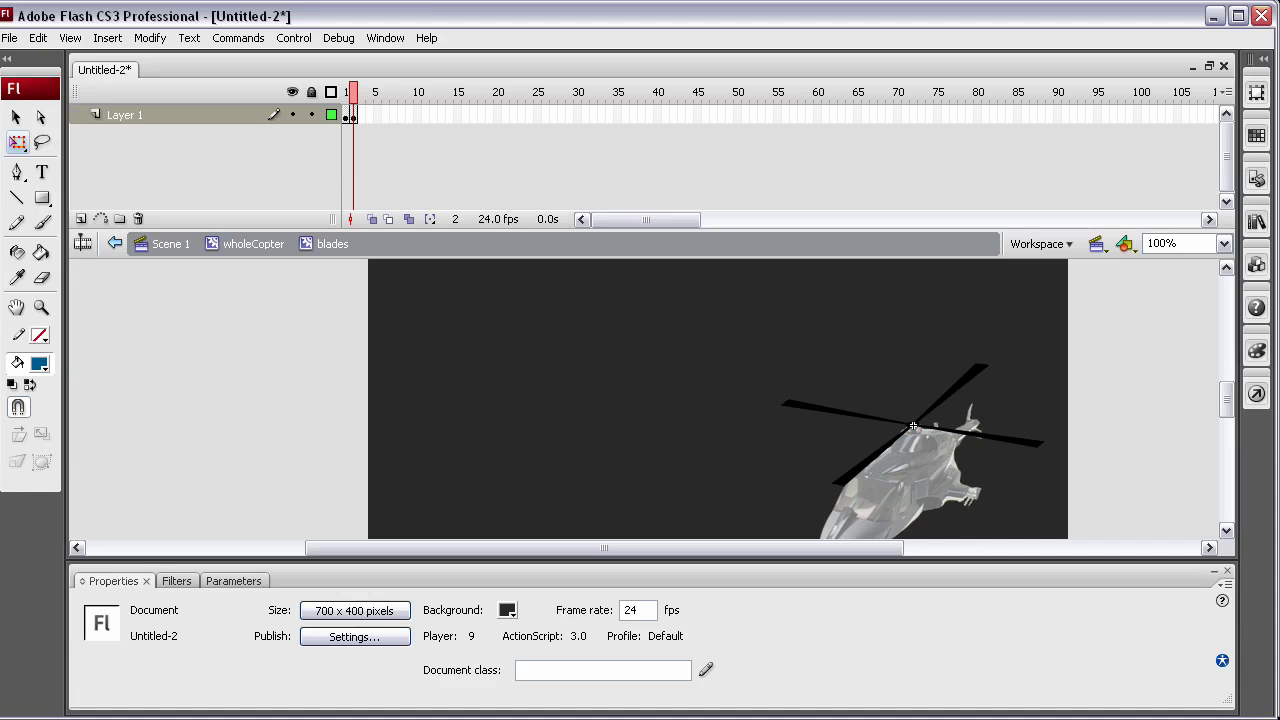
double_click(253, 391)
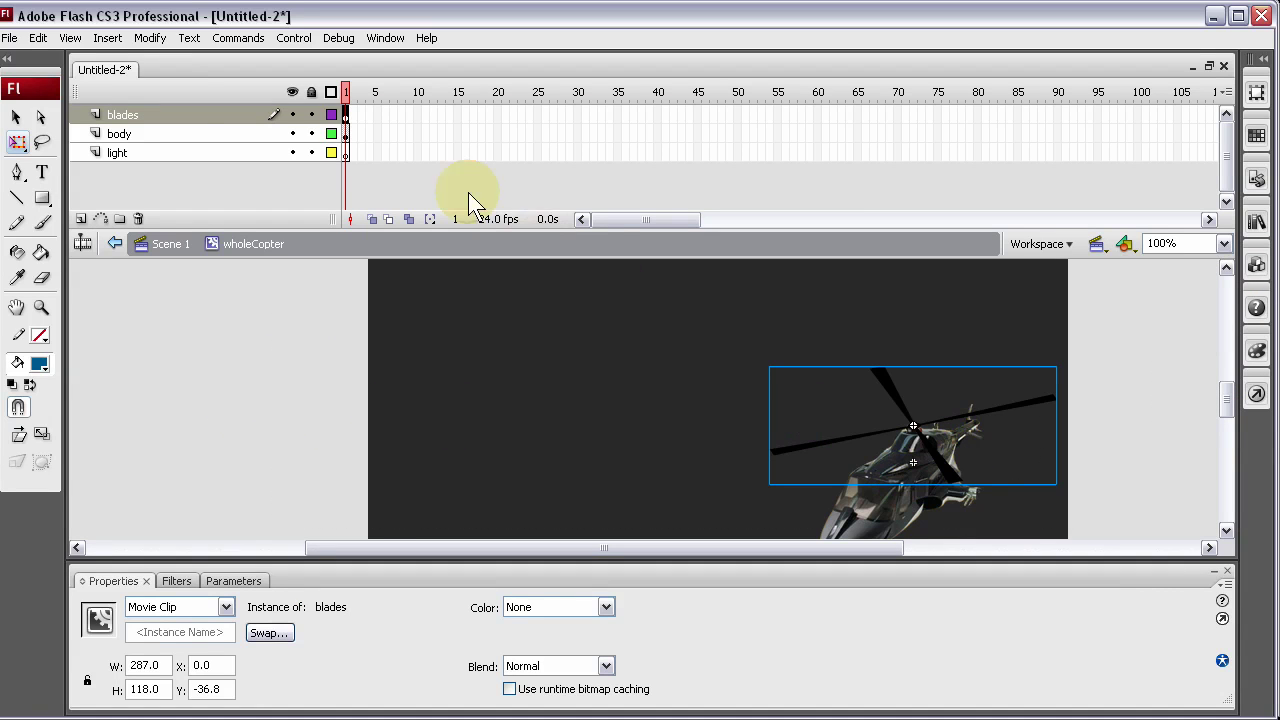
click(135, 119)
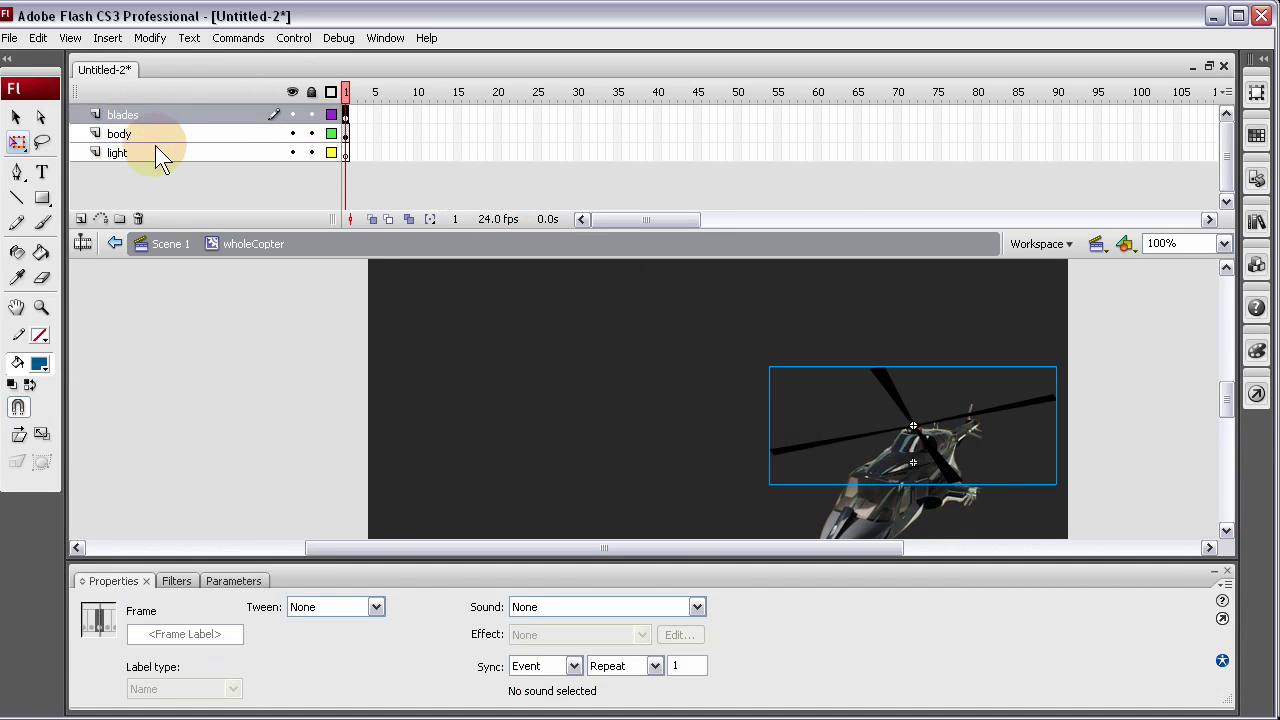
click(772, 385)
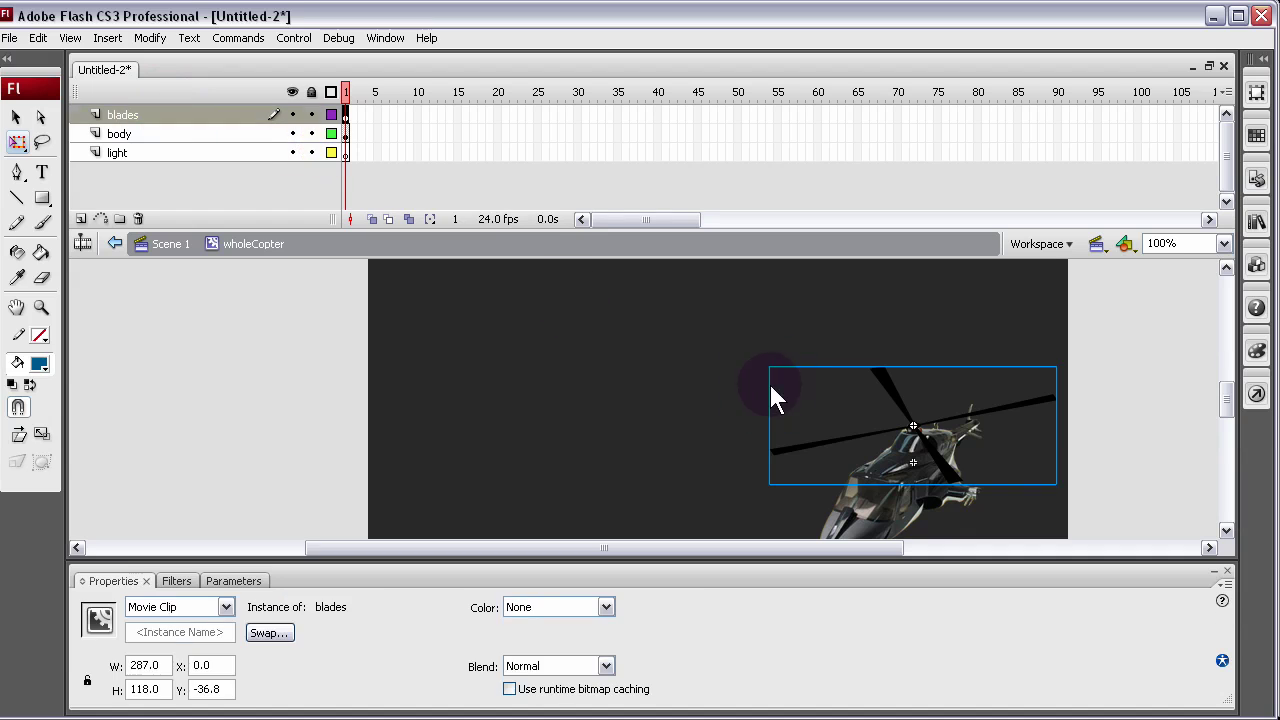
click(632, 452)
click(780, 448)
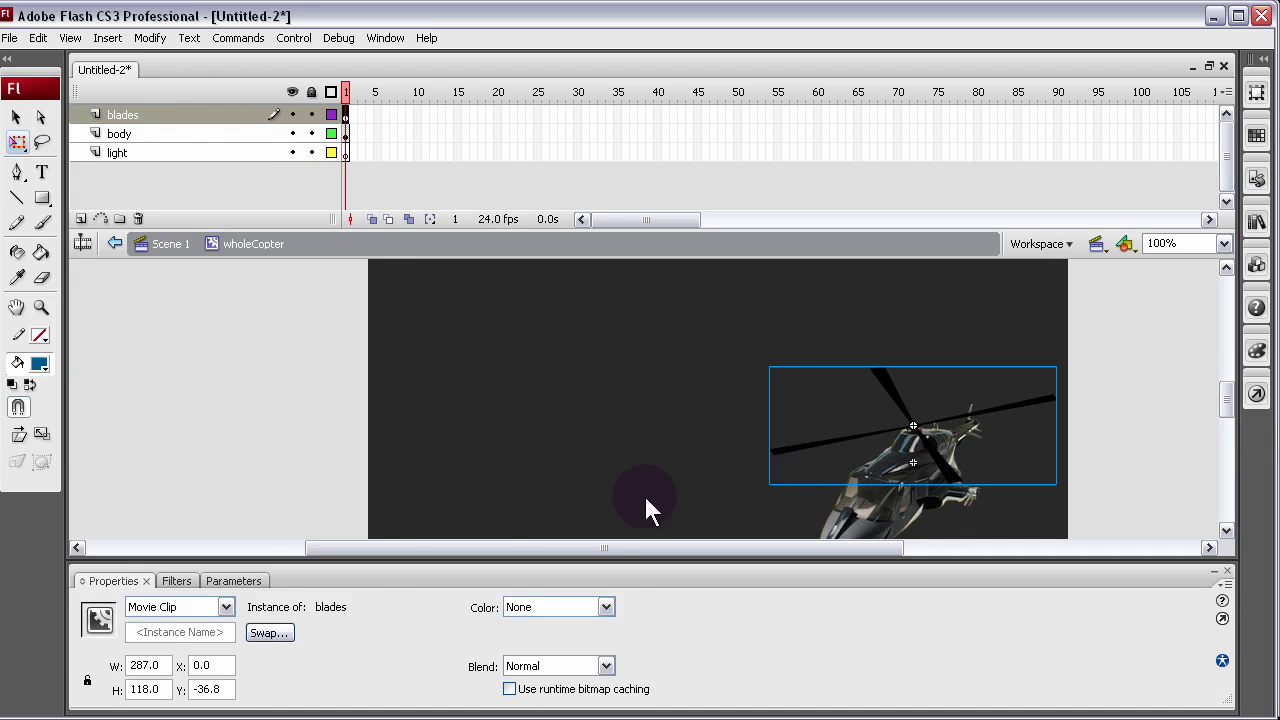
Apply a Blur filter of 12 at Medium quality to the blades
click(172, 583)
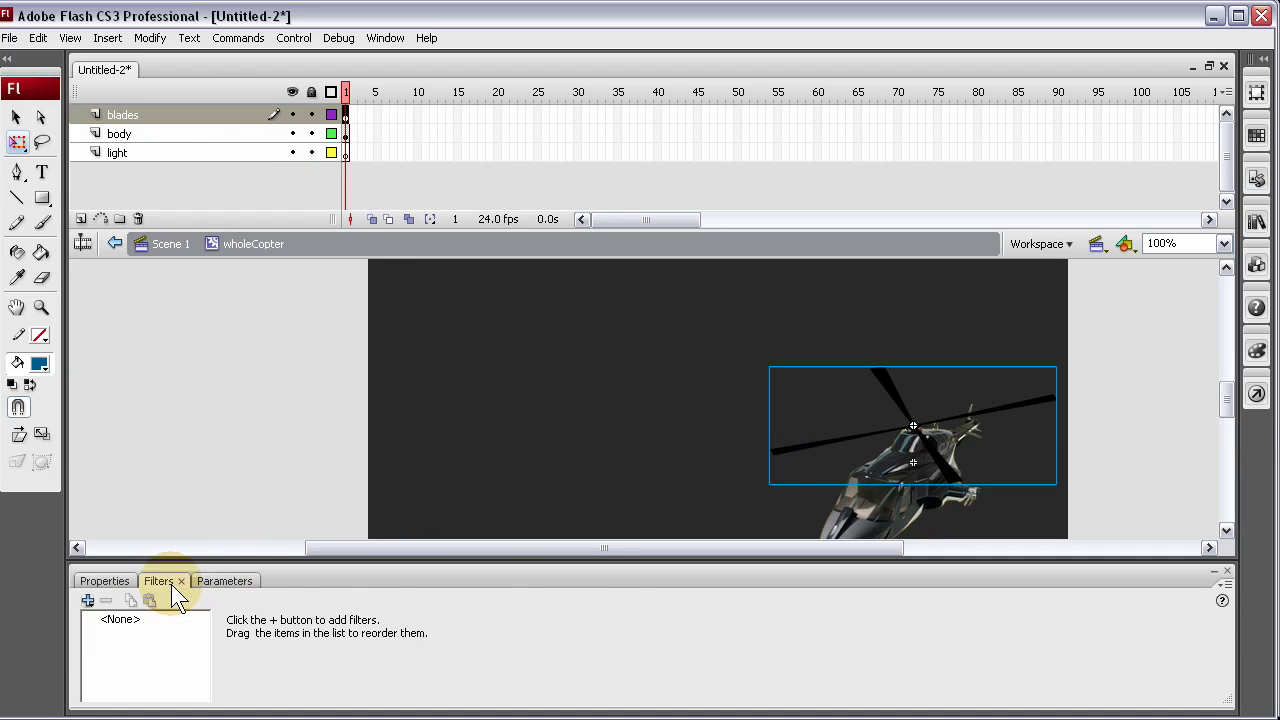
click(87, 601)
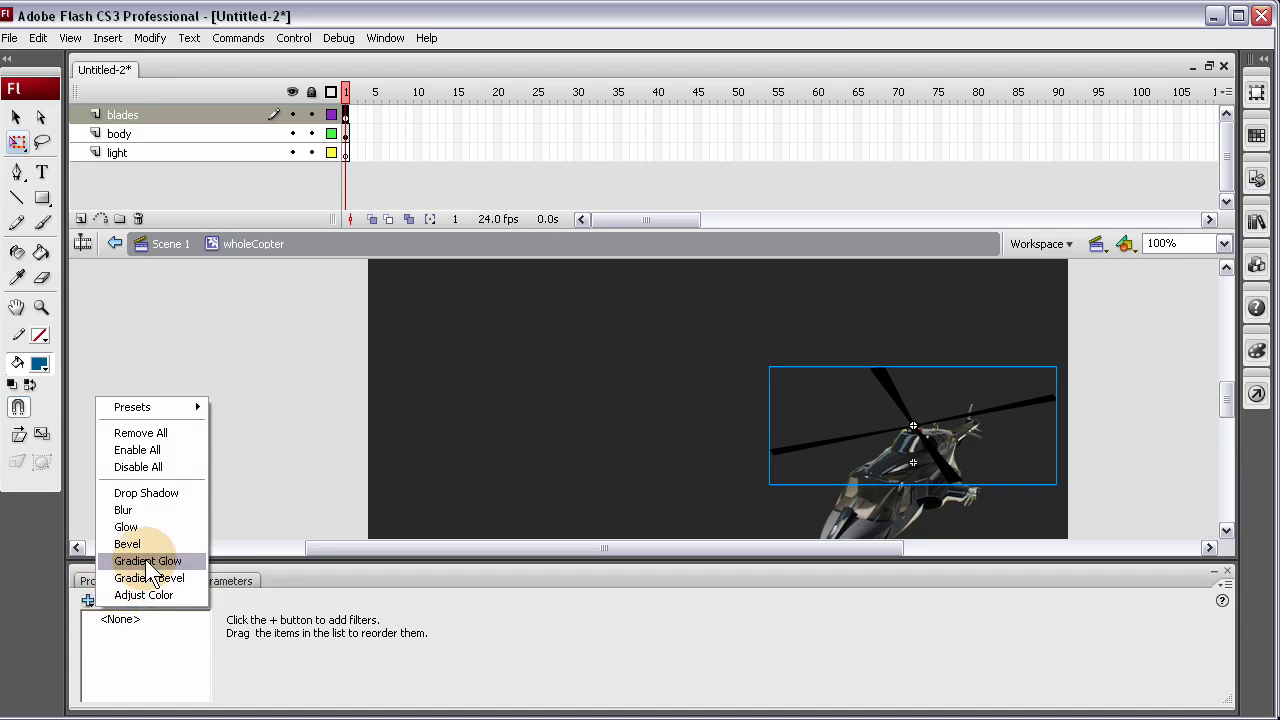
click(156, 517)
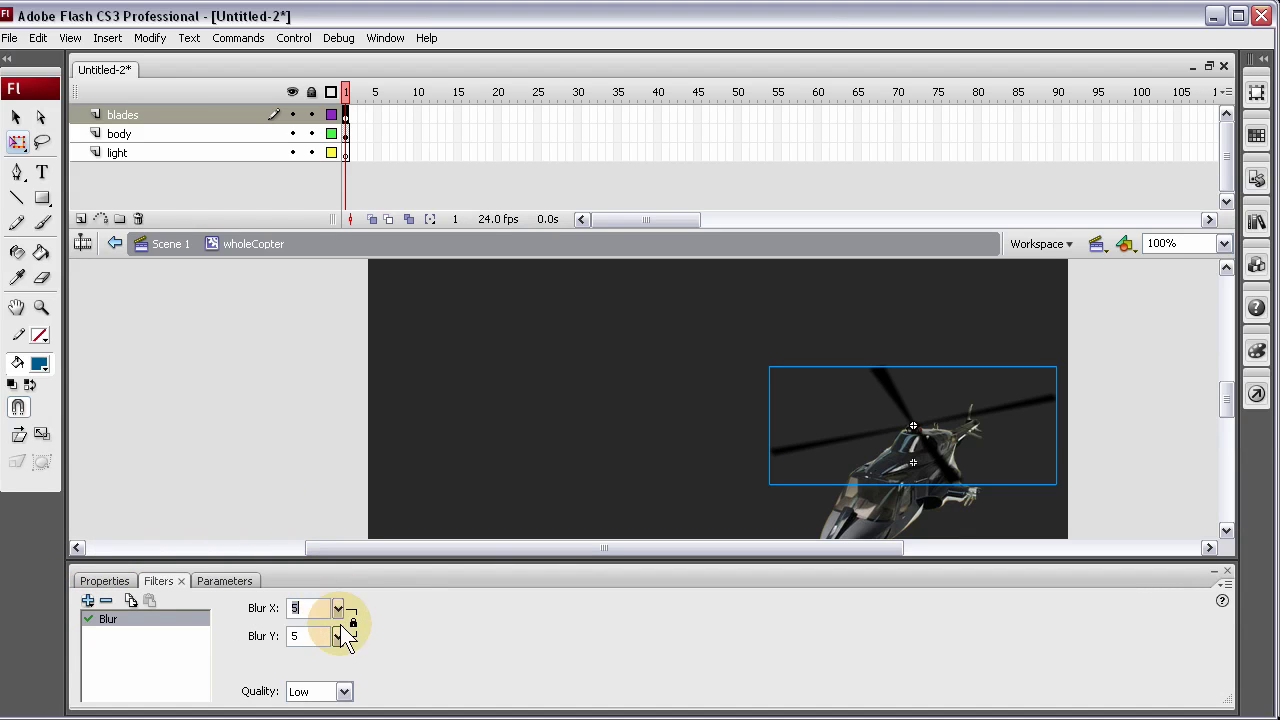
drag(337, 645, 341, 635)
click(344, 692)
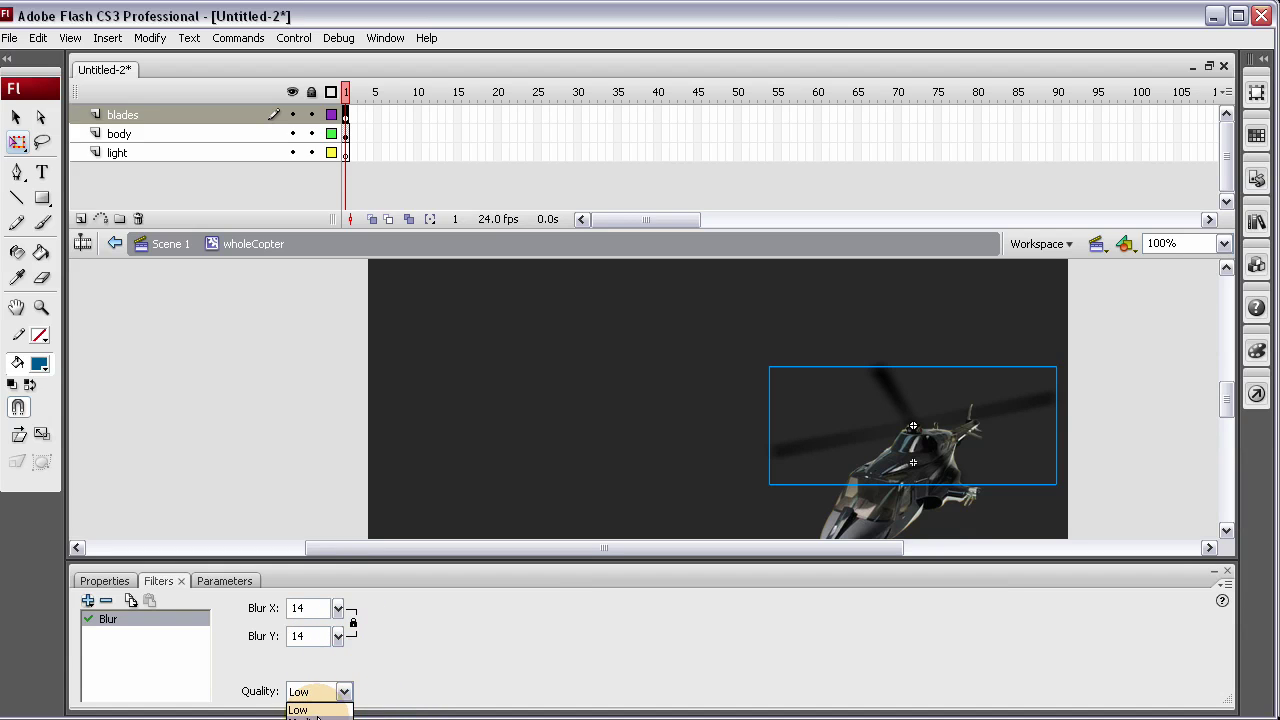
click(316, 717)
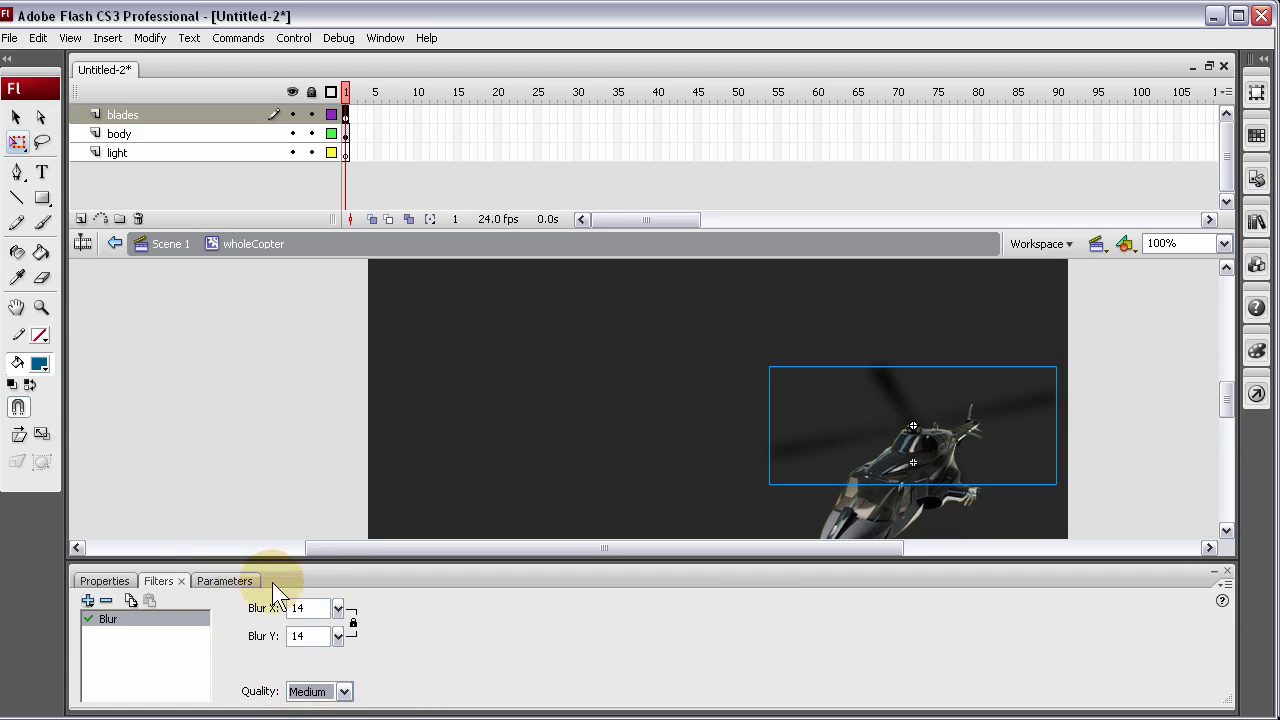
drag(341, 637, 340, 639)
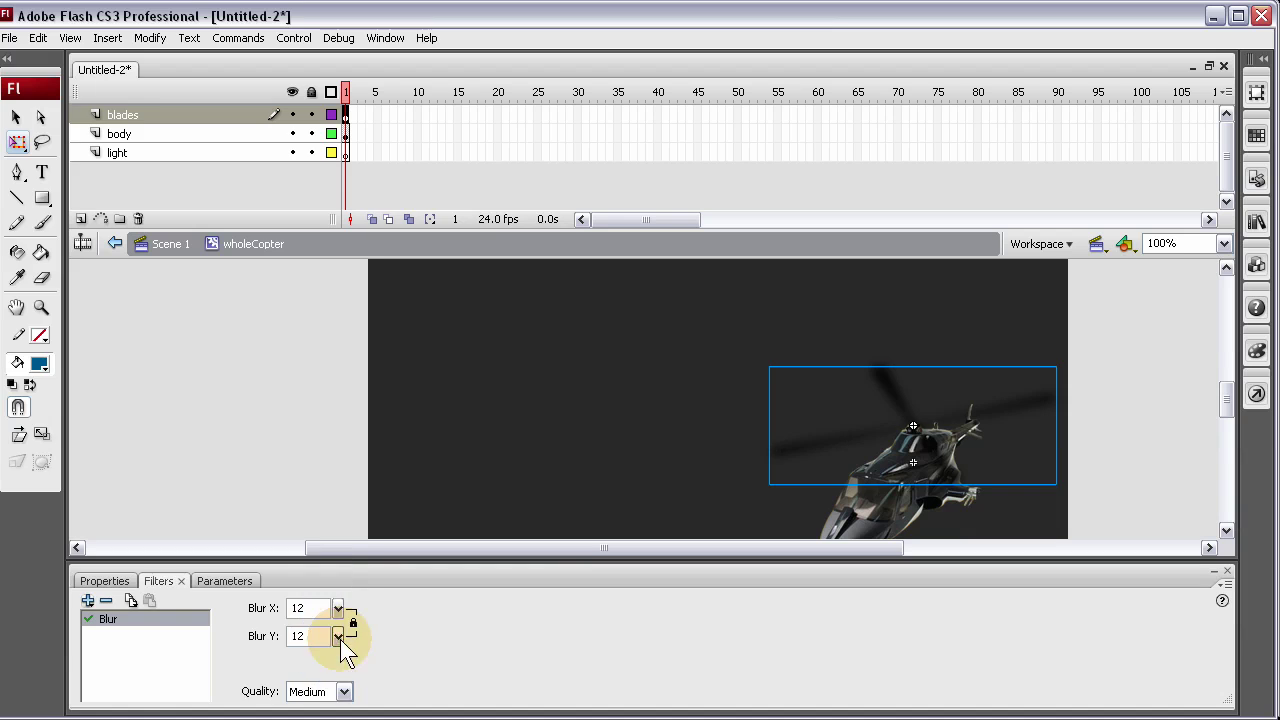
click(256, 410)
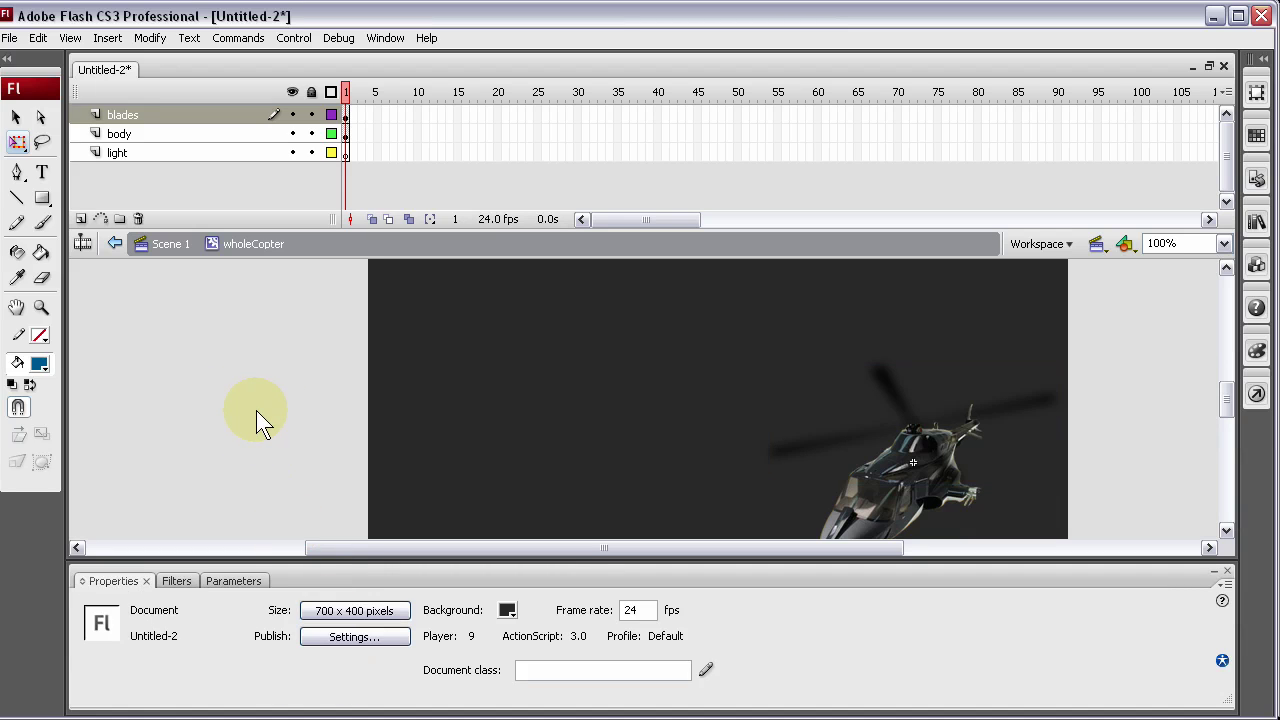
key(ctrl+Return)
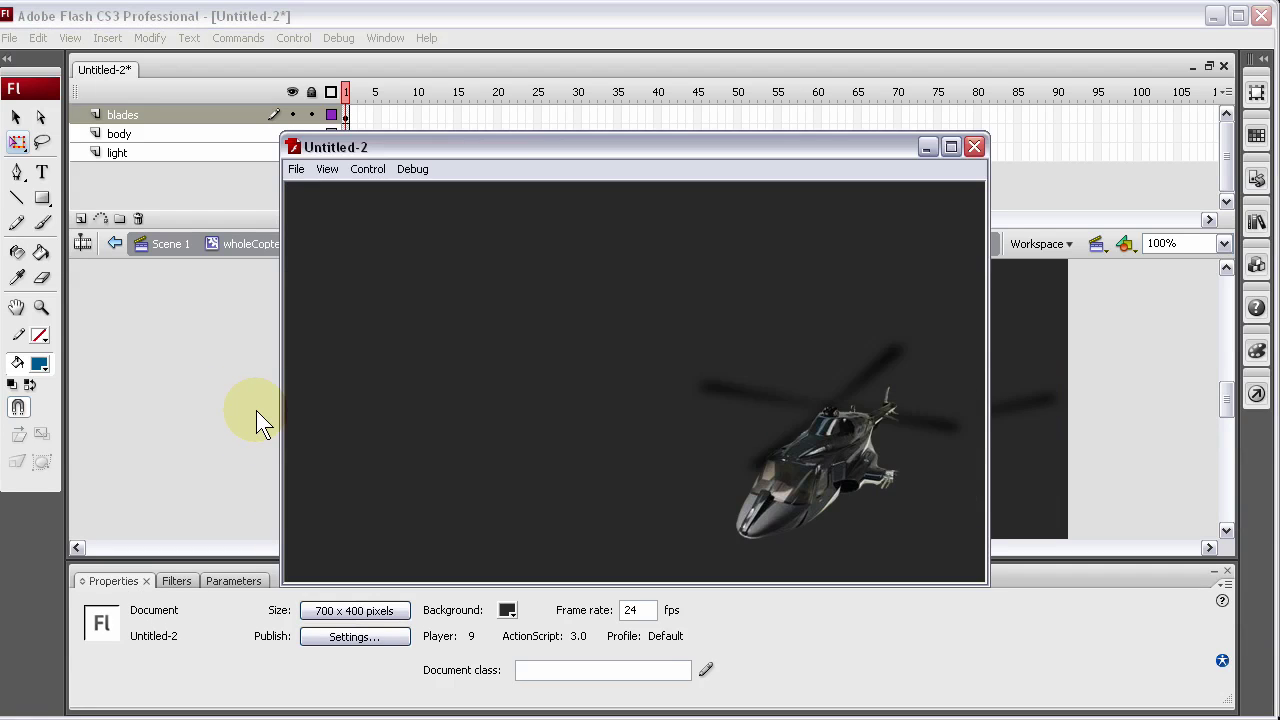
drag(831, 152, 745, 111)
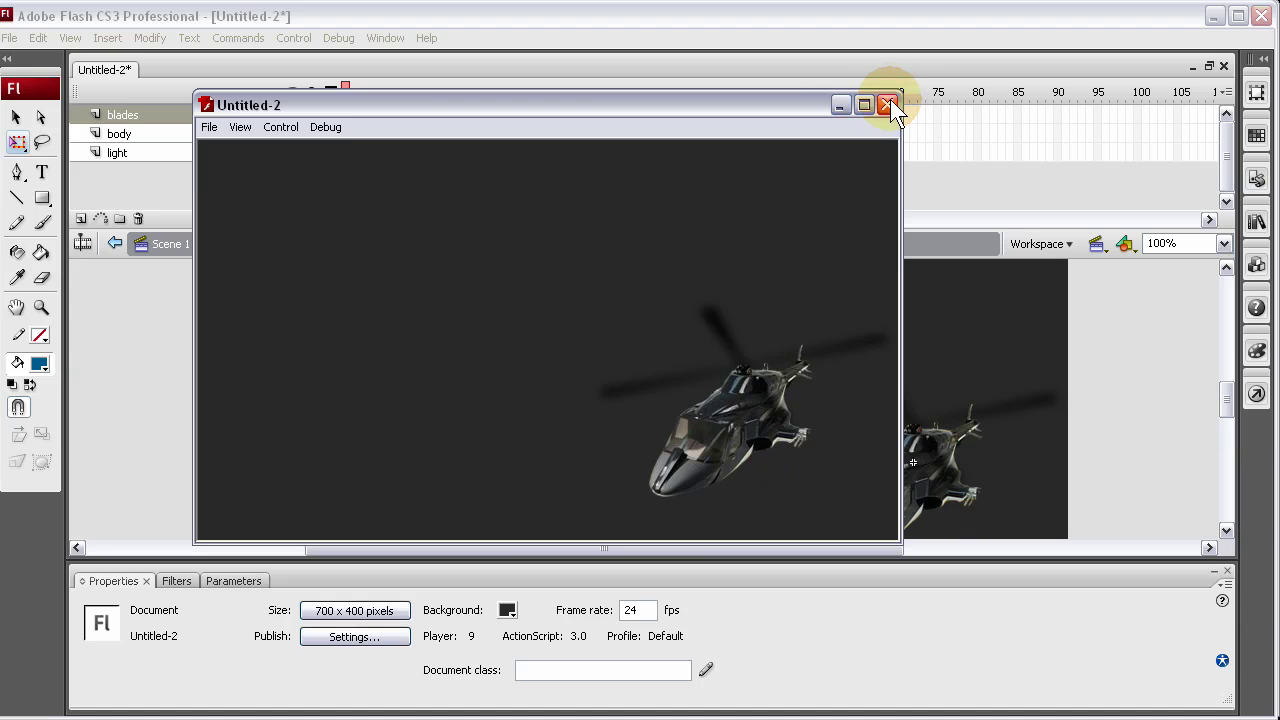
drag(784, 100, 889, 122)
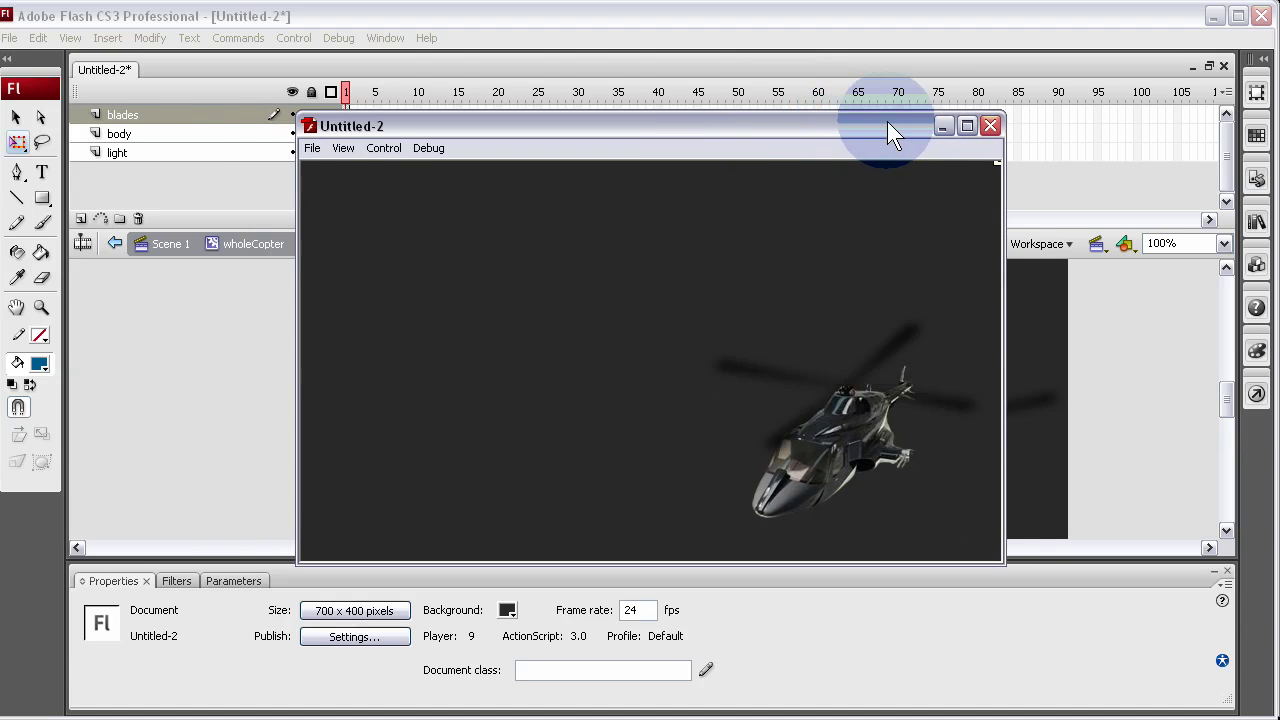
click(991, 125)
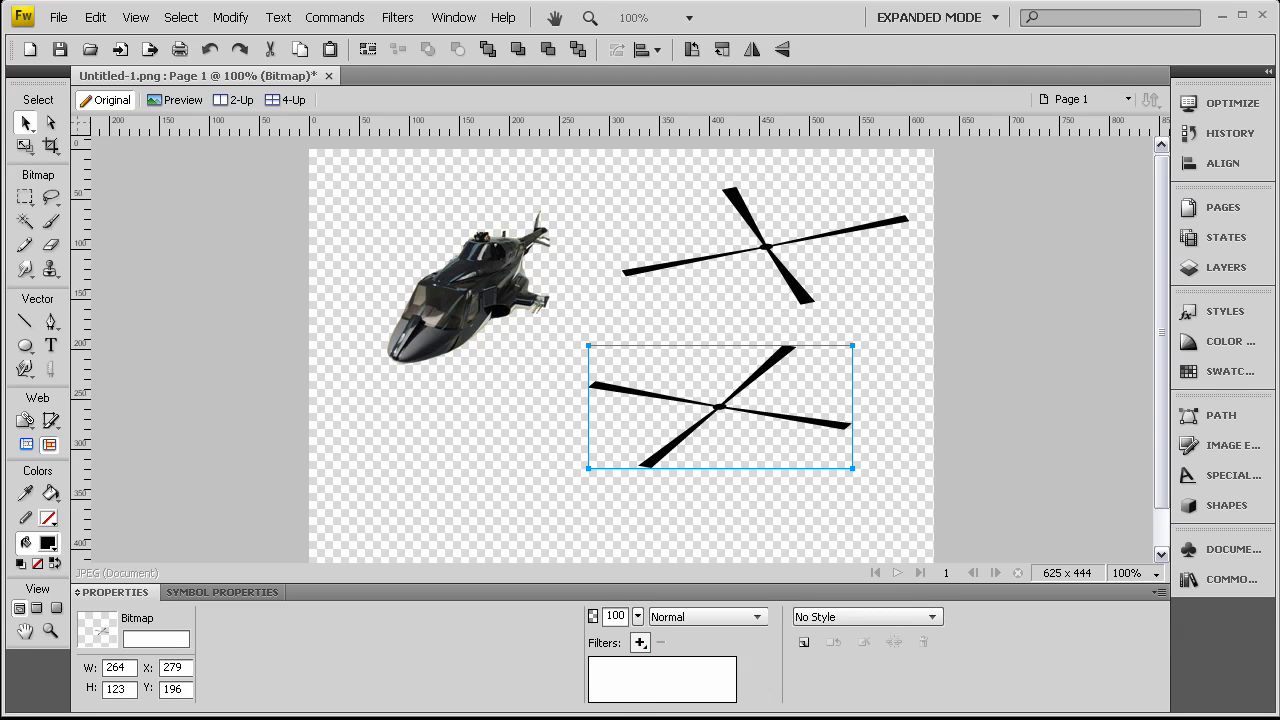
In Fireworks, select the lower rotor and drag the helicopter body beneath it
click(230, 427)
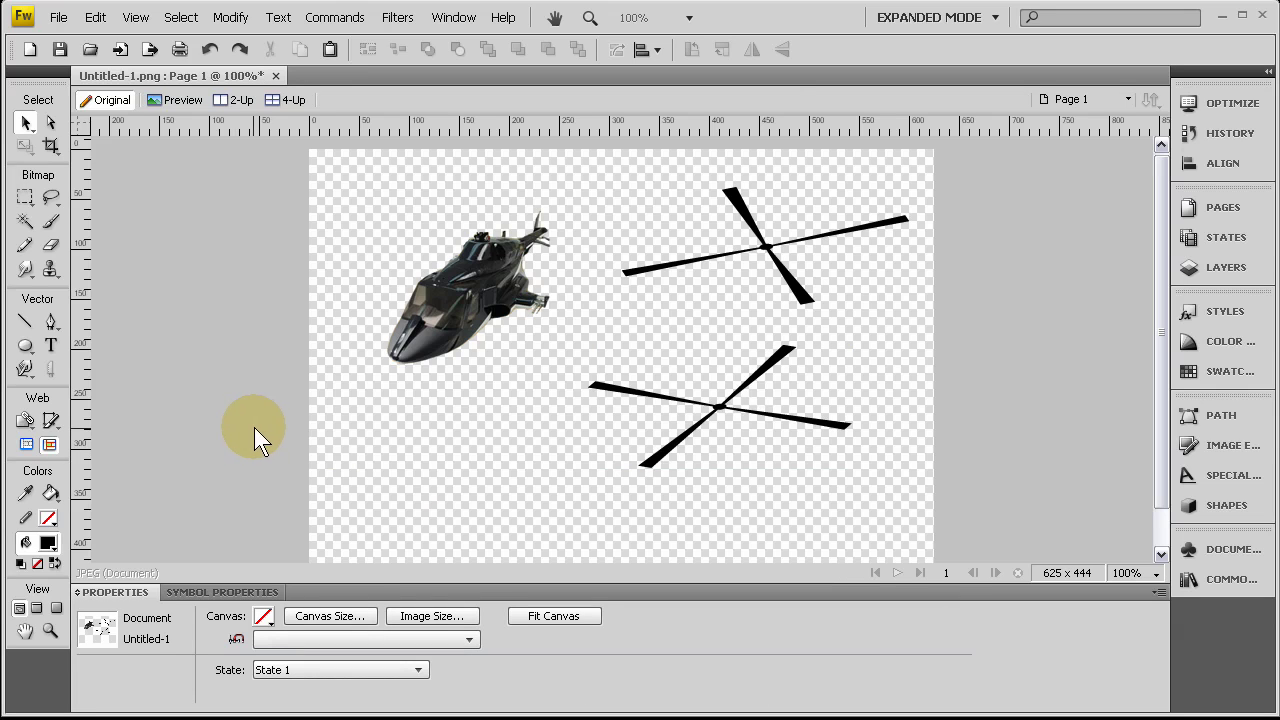
click(718, 414)
drag(466, 308, 808, 497)
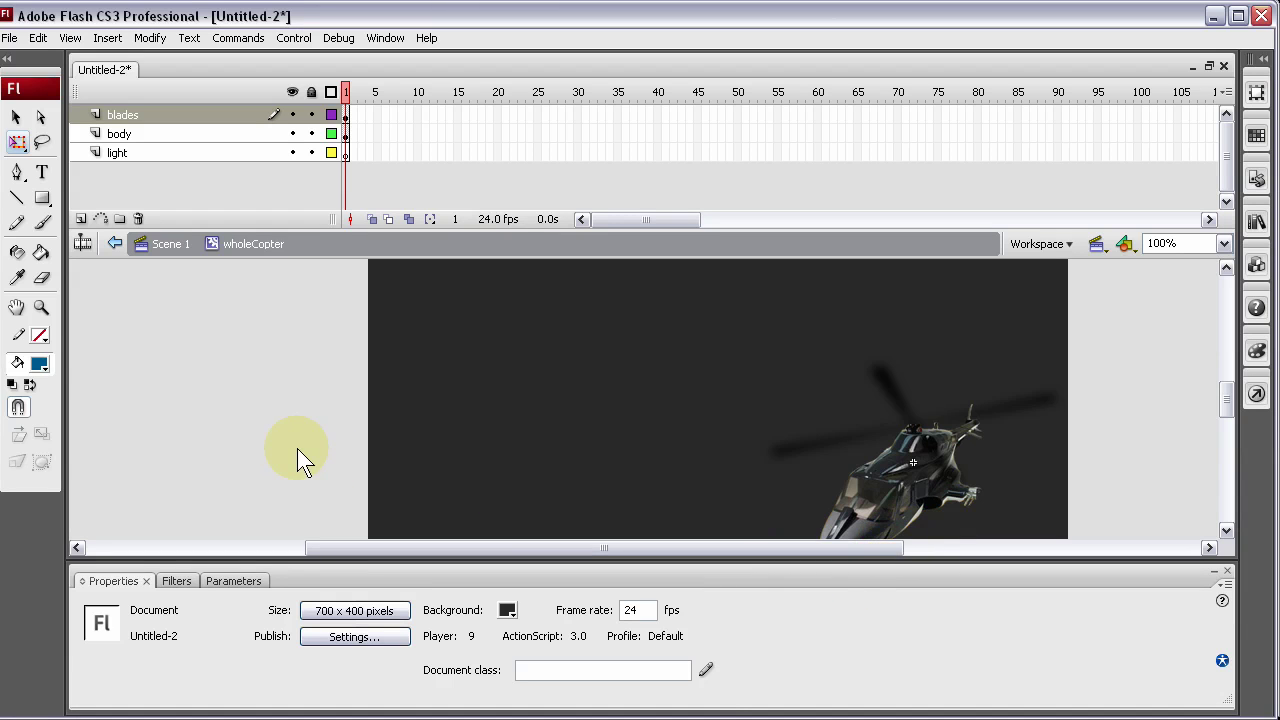
On Scene 1, drag the wholeCopter clip to the stage centre, around X 363.4, Y 118.8
click(346, 152)
mouse_move(1229, 400)
mouse_down()
mouse_move(1230, 440)
mouse_move(1229, 400)
mouse_up()
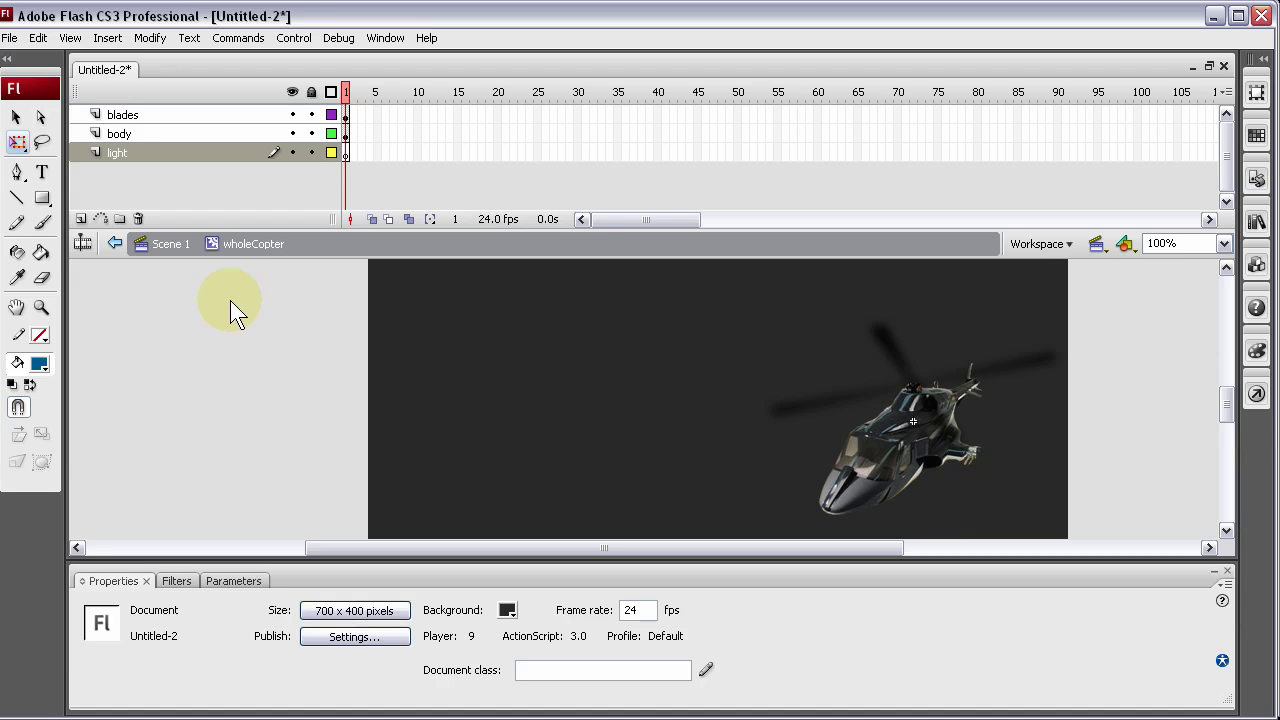
click(170, 250)
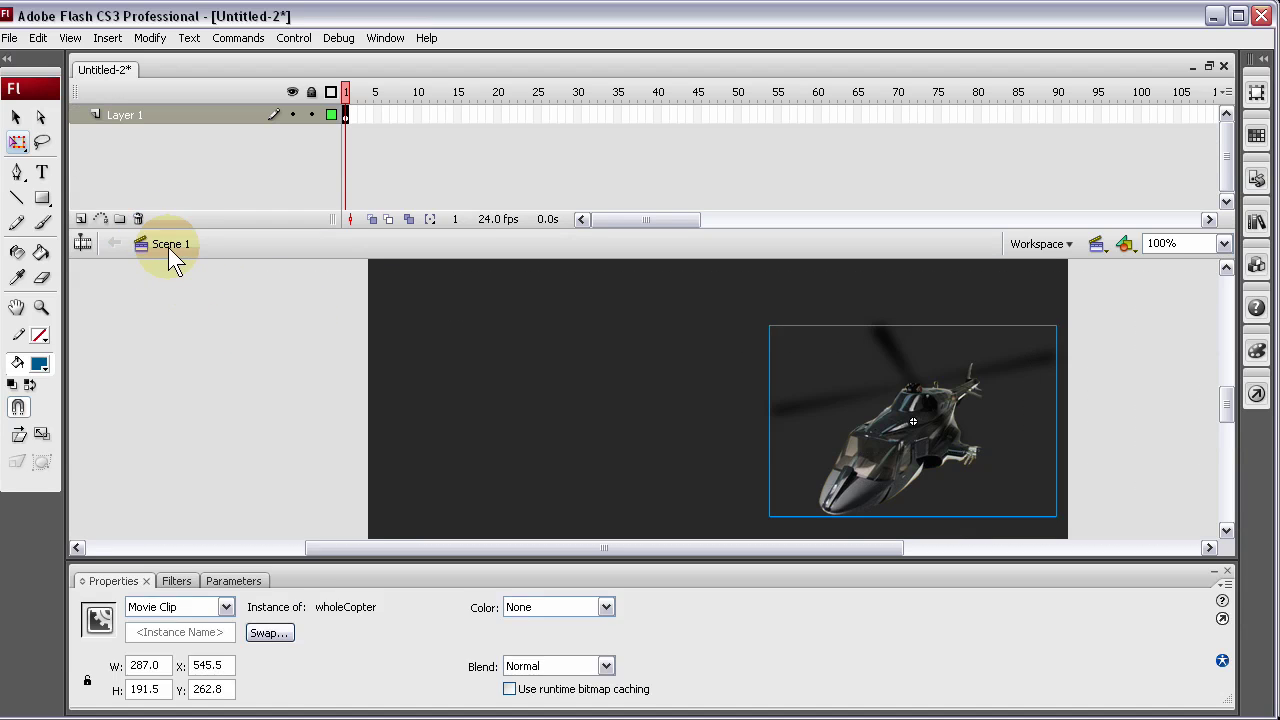
click(209, 397)
click(901, 465)
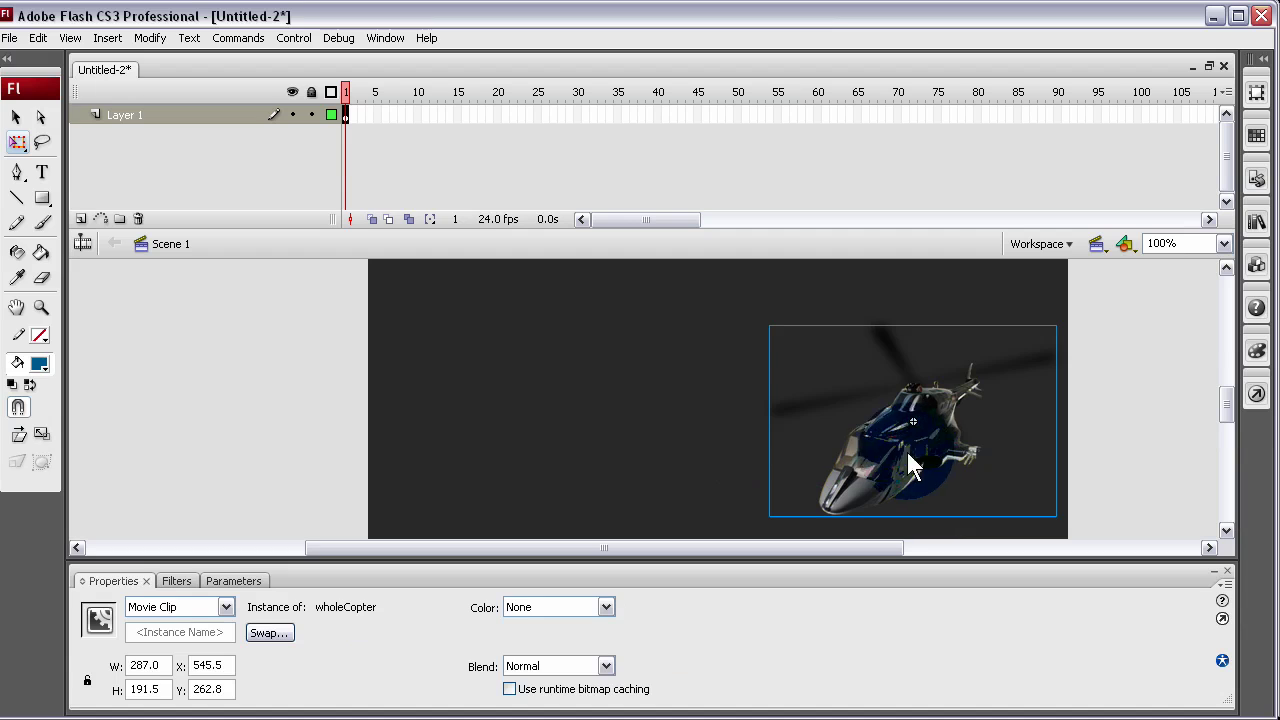
drag(912, 456, 725, 421)
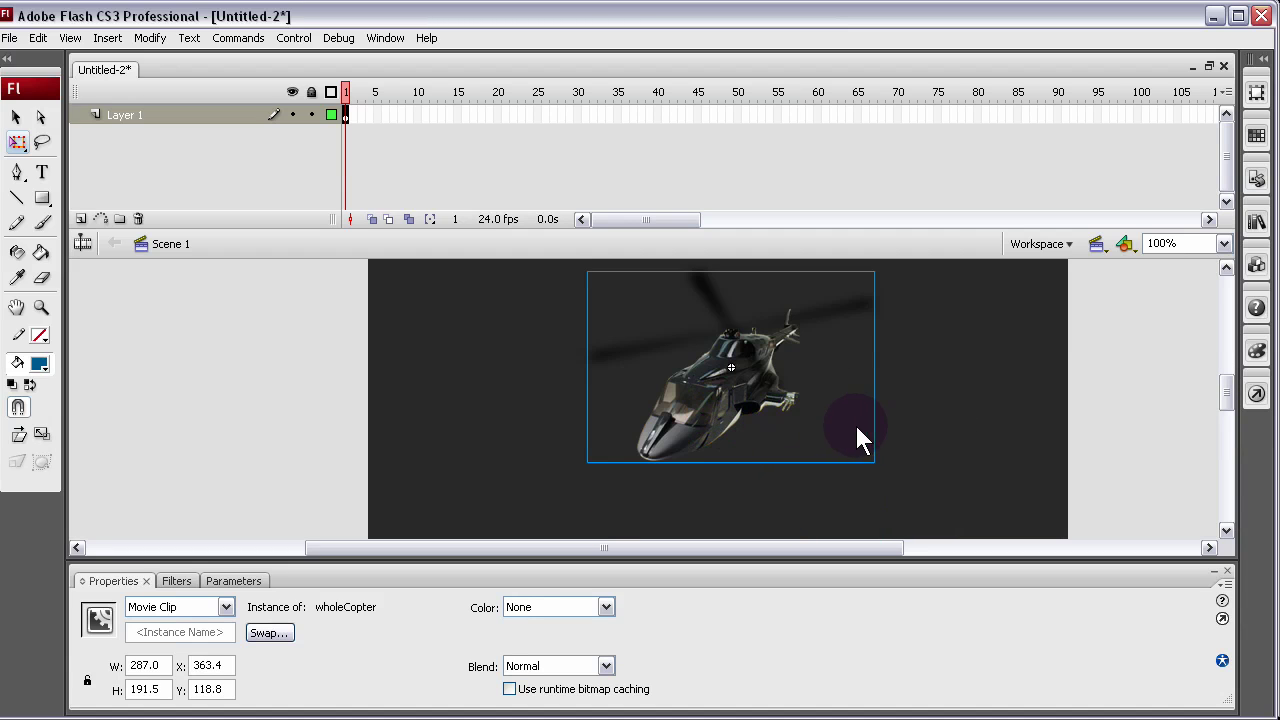
click(1105, 455)
click(684, 433)
click(294, 414)
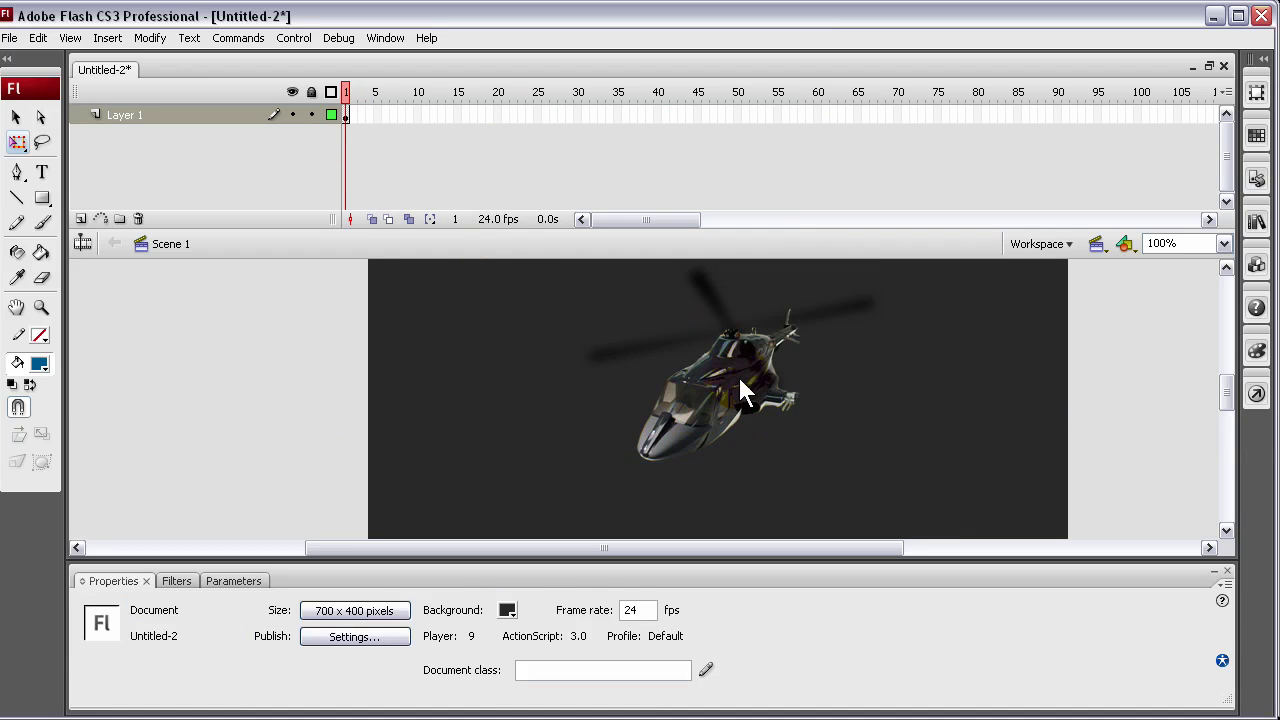
click(698, 389)
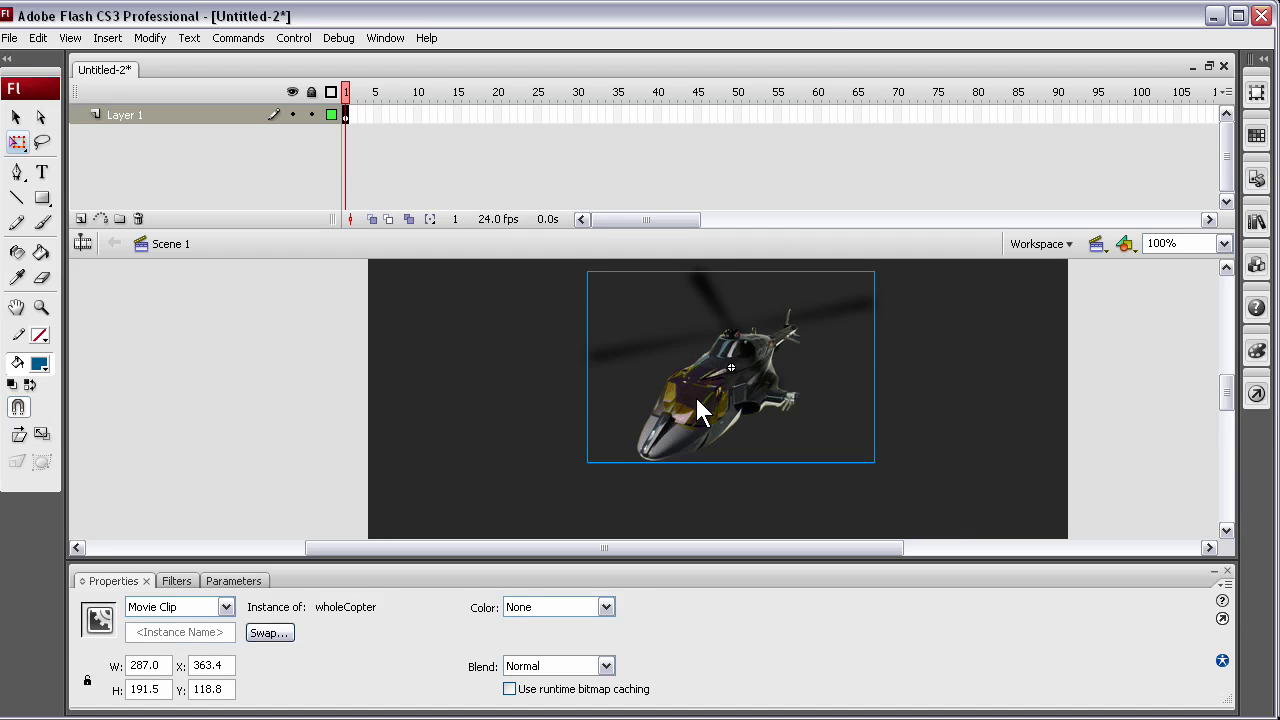
Enter the wholeCopter symbol and select frame 1 of the light layer
double_click(696, 400)
click(656, 344)
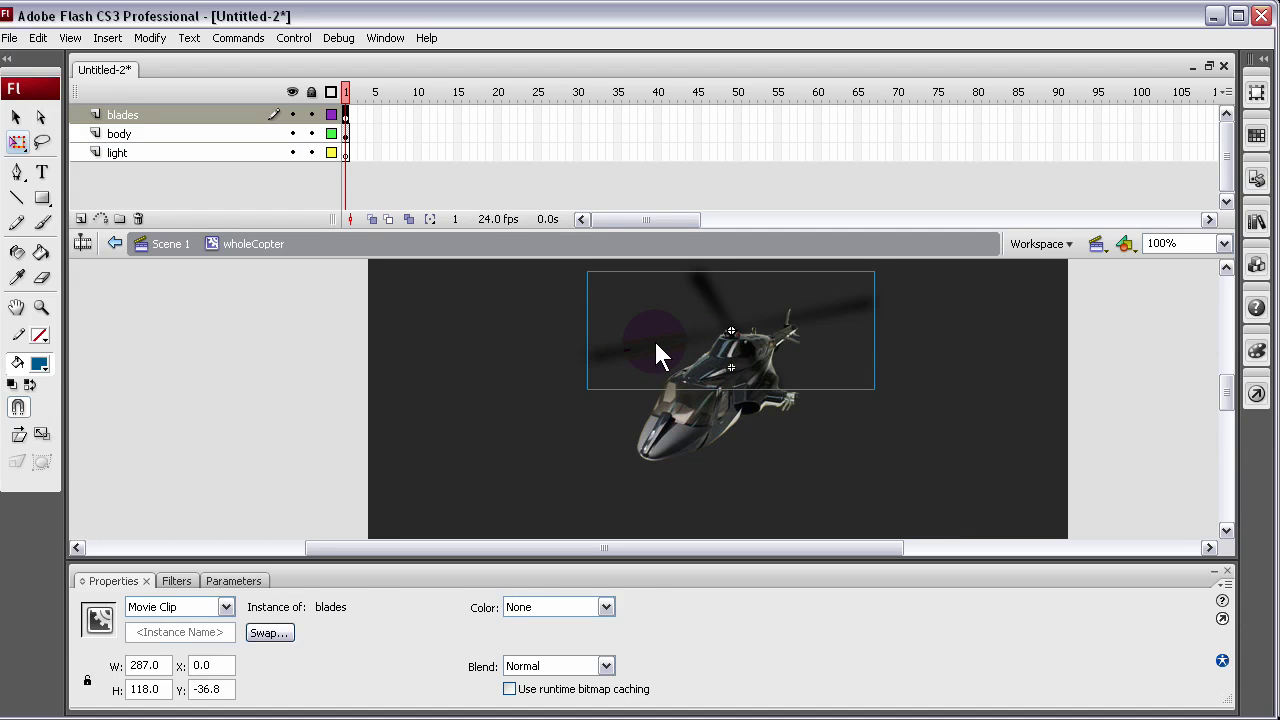
click(346, 153)
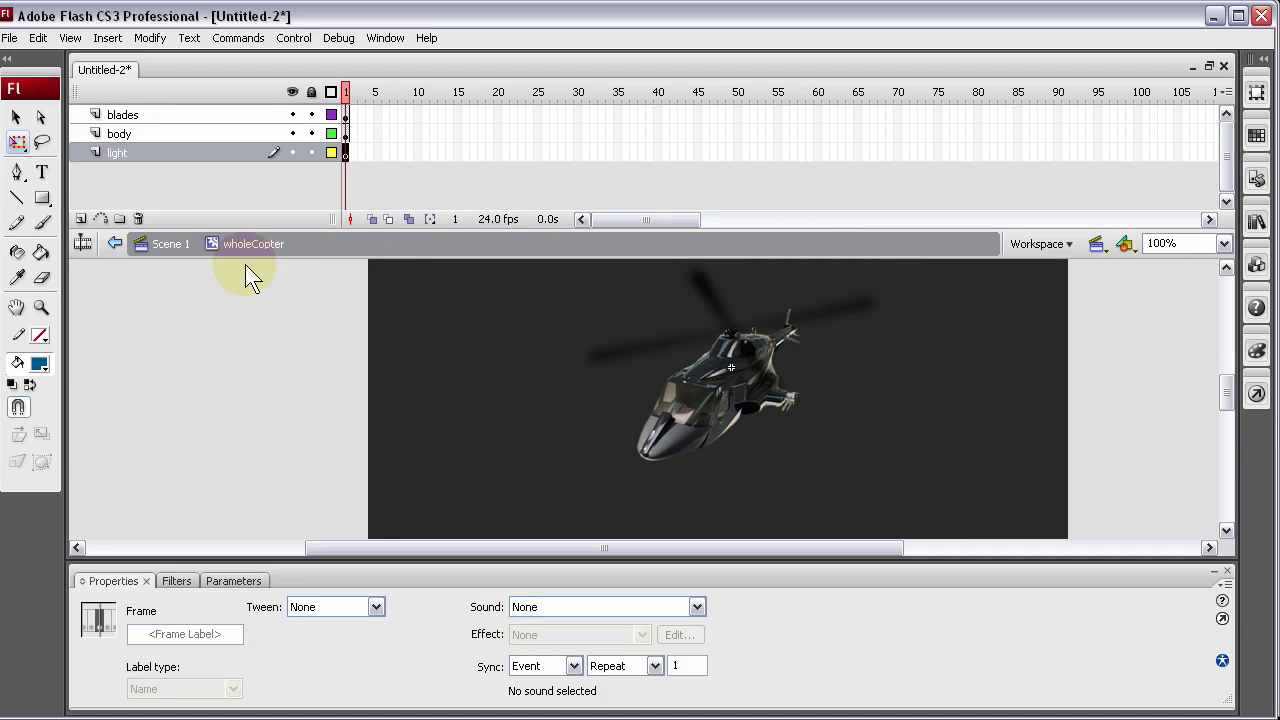
click(708, 468)
scroll(707, 468, down, 3)
scroll(706, 465, up, 4)
scroll(708, 472, down, 3)
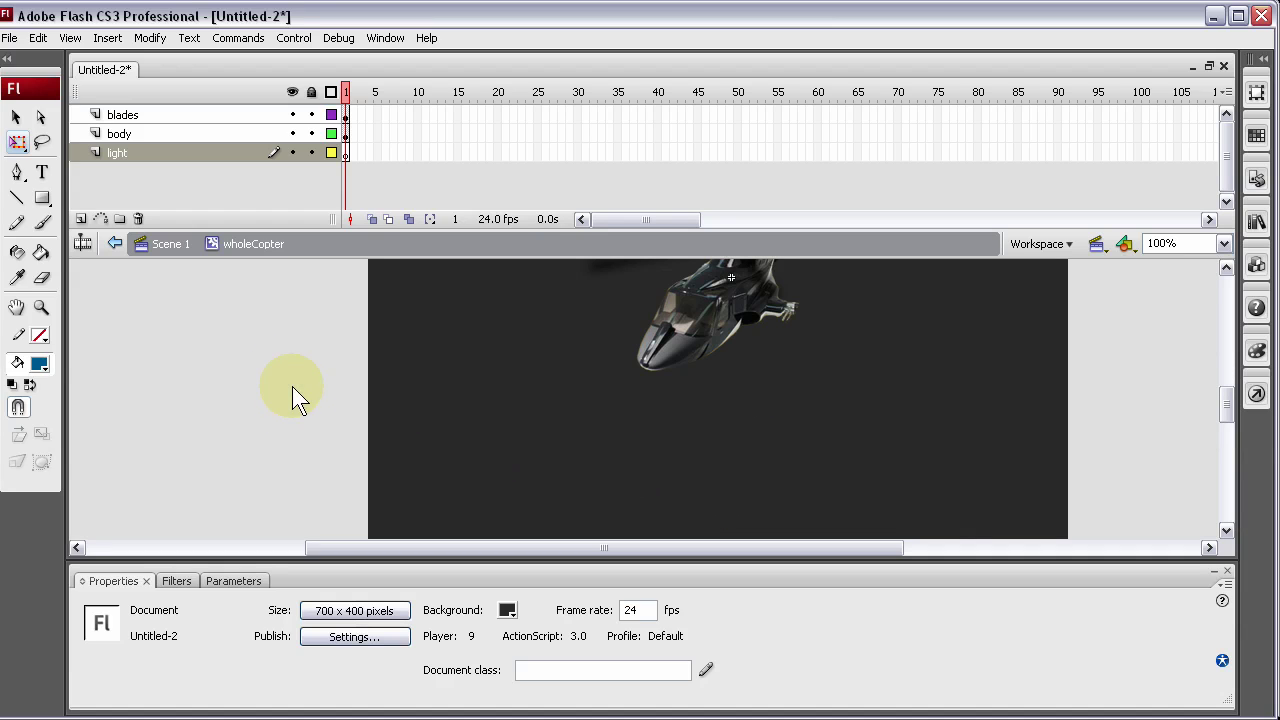
click(346, 152)
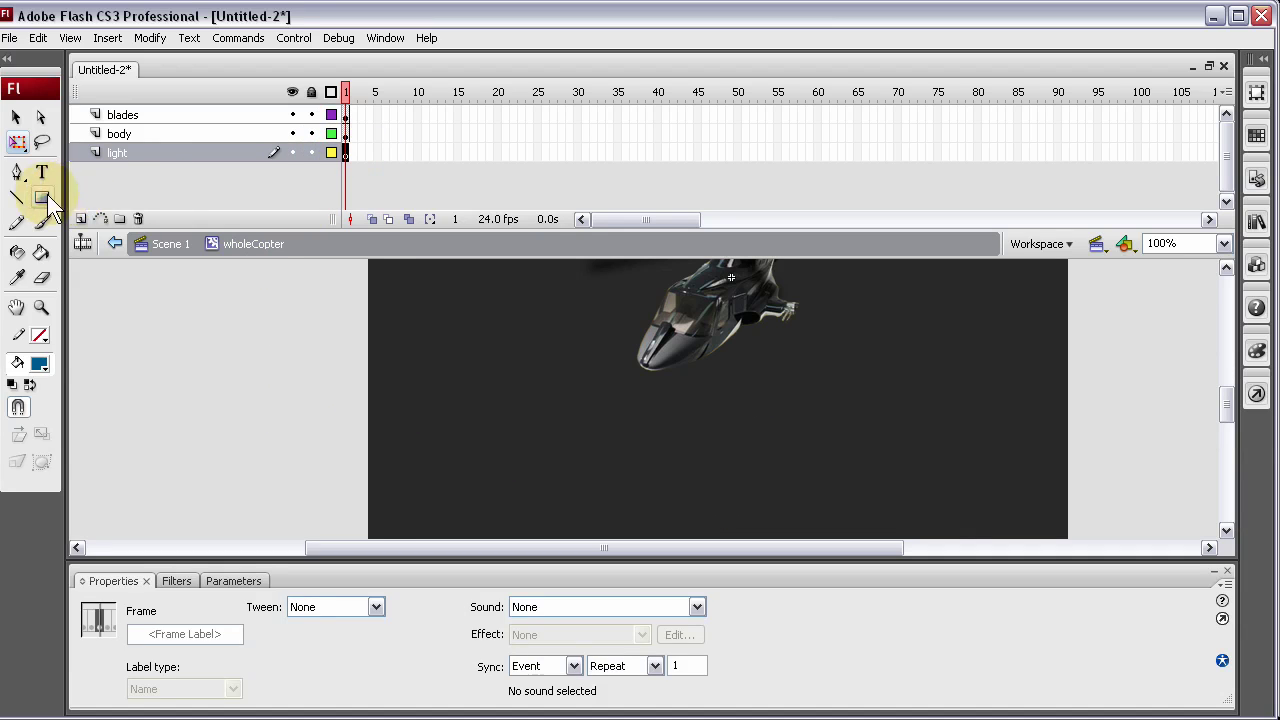
With the Pen tool, place the beam's corner points below the copter, hiding the body layer
click(19, 176)
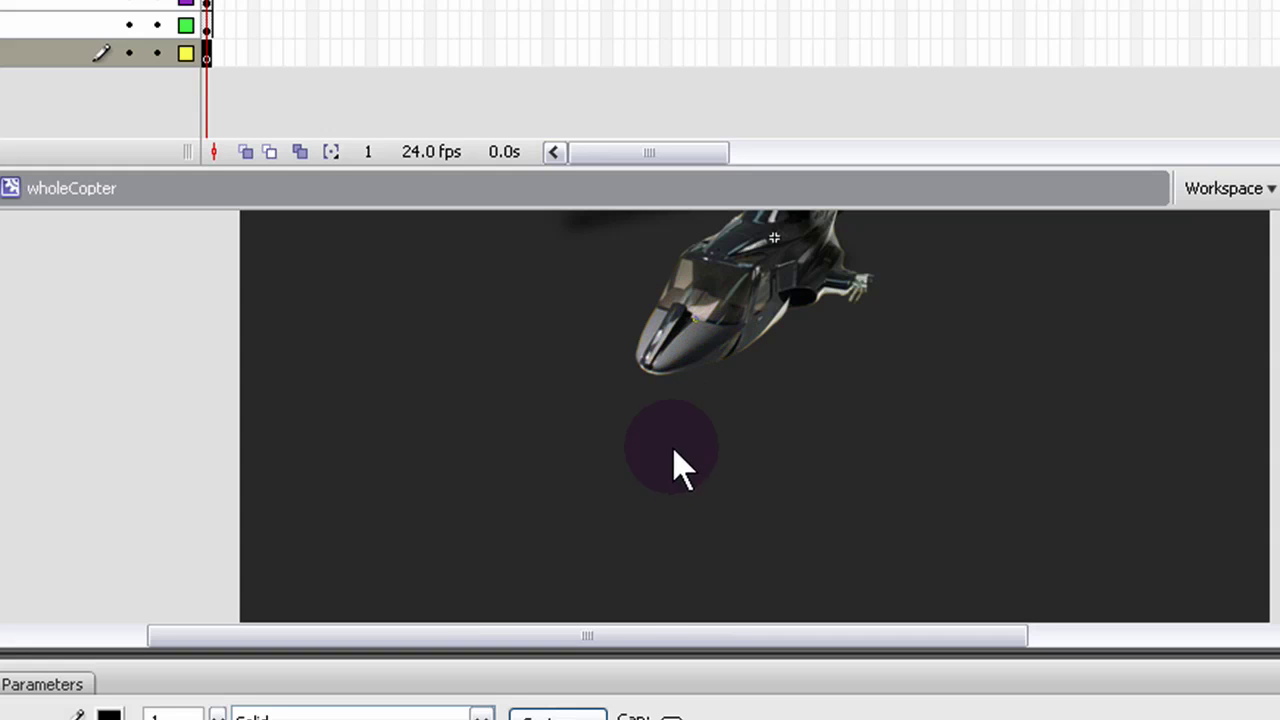
scroll(617, 600, down, 3)
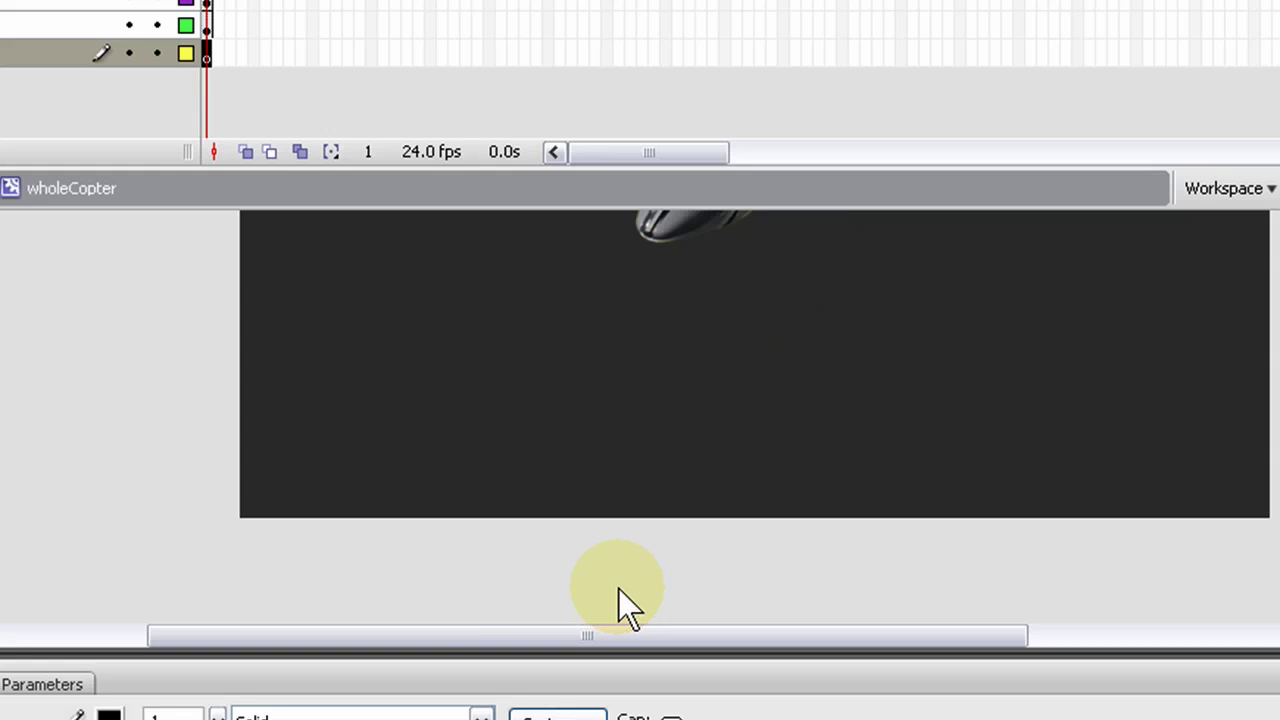
click(612, 457)
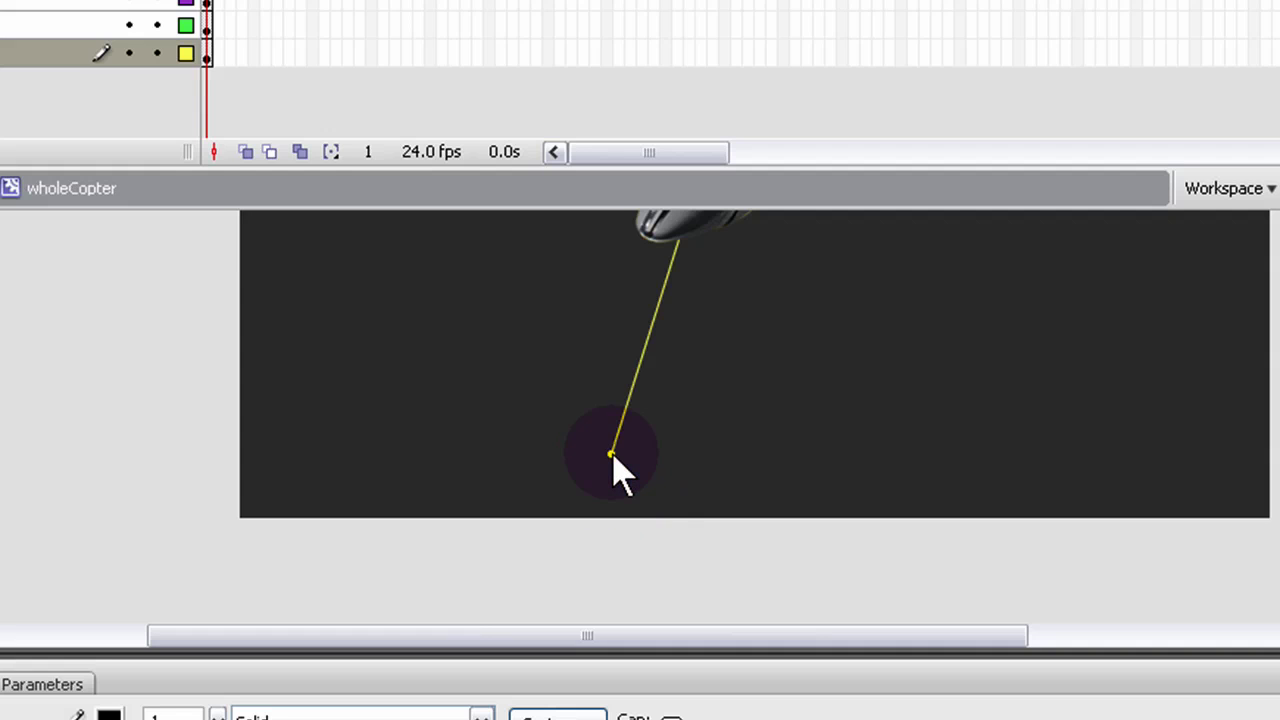
click(820, 458)
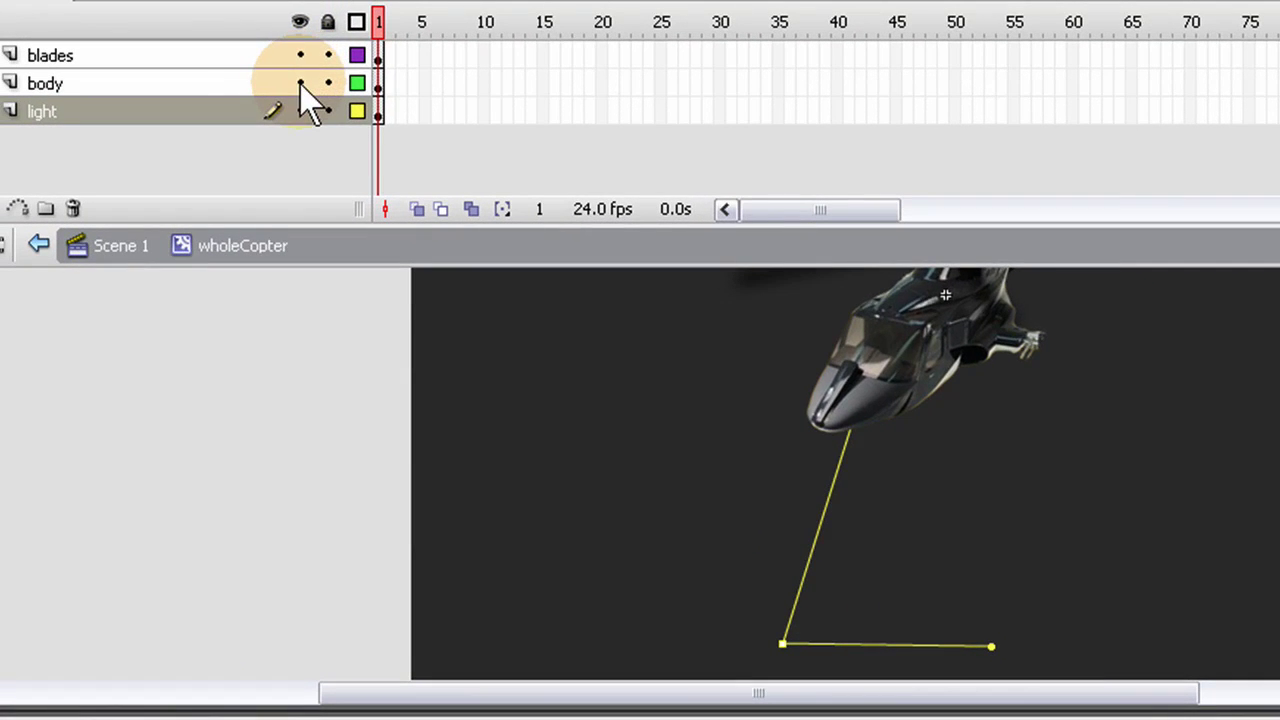
click(254, 68)
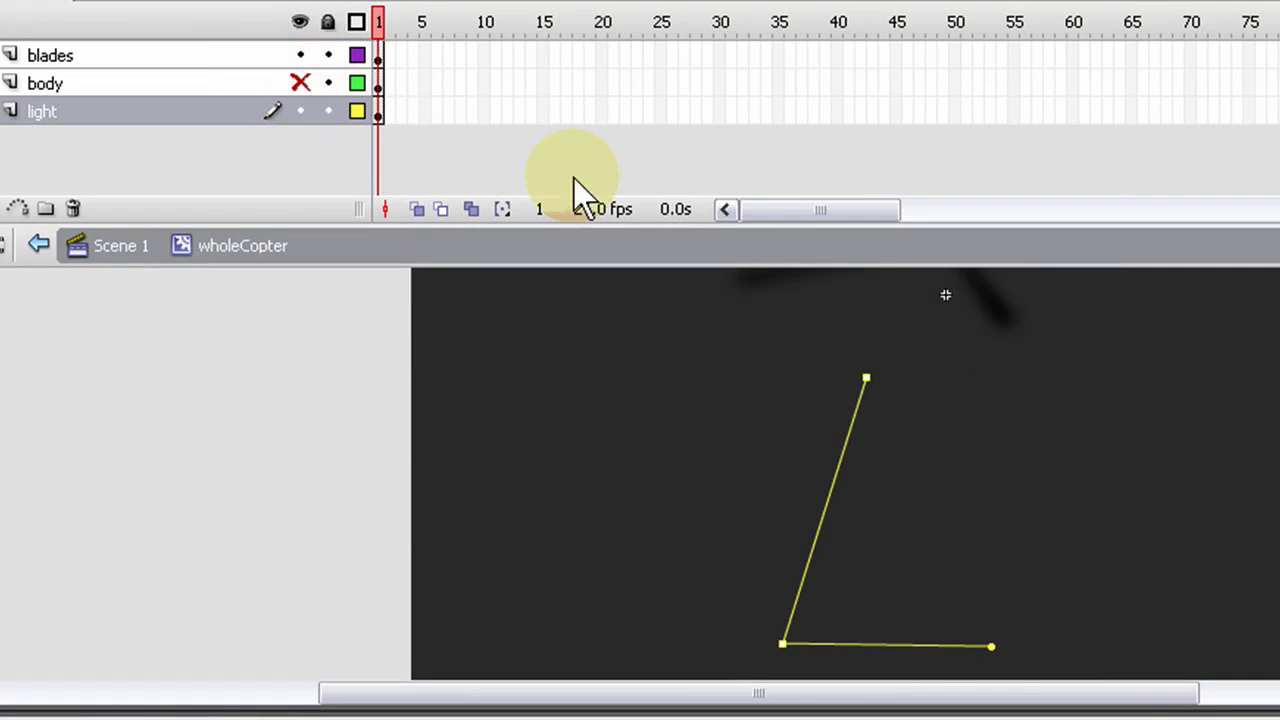
click(914, 376)
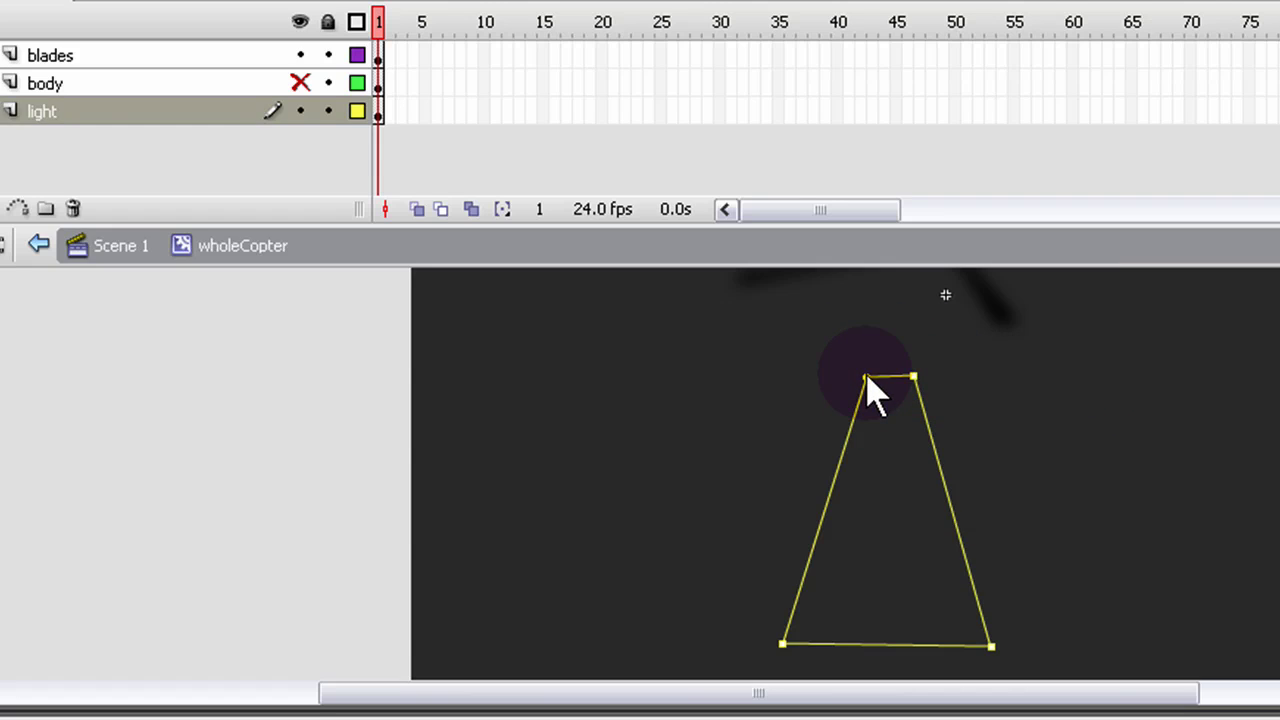
Close the beam outline and give it a black-white linear gradient fill with no stroke
click(866, 378)
click(230, 656)
click(742, 437)
click(845, 440)
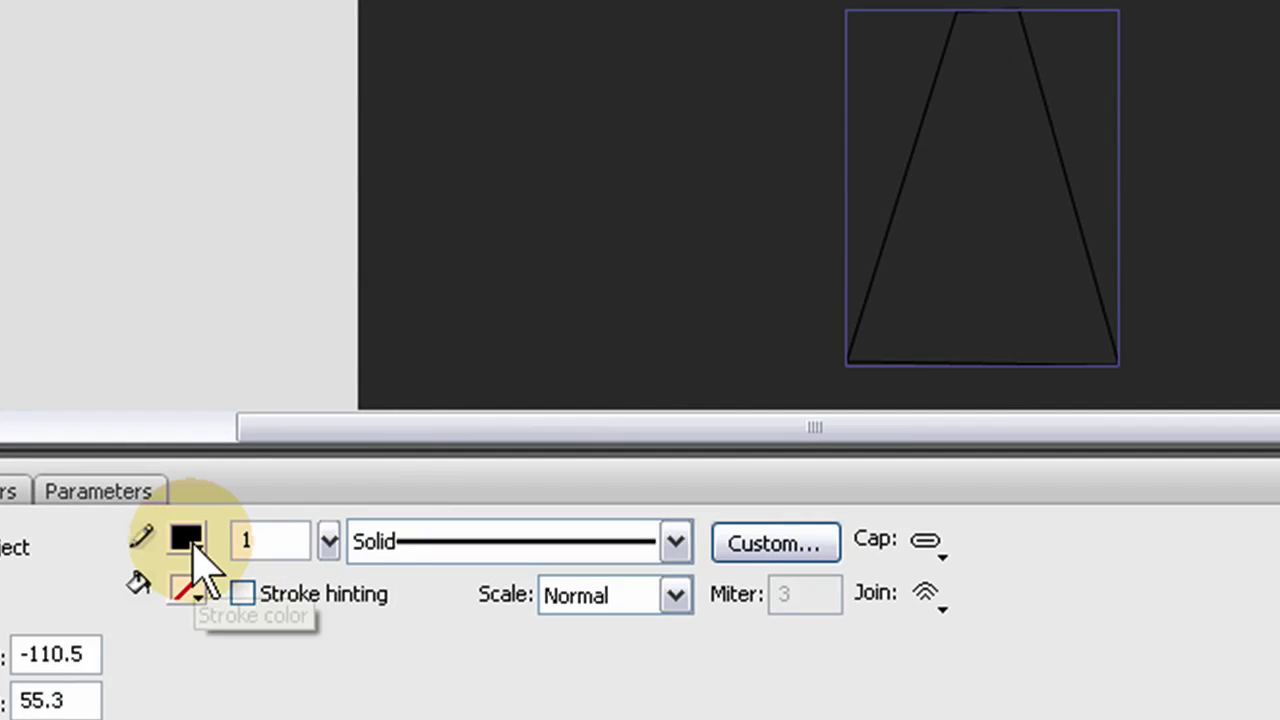
click(188, 592)
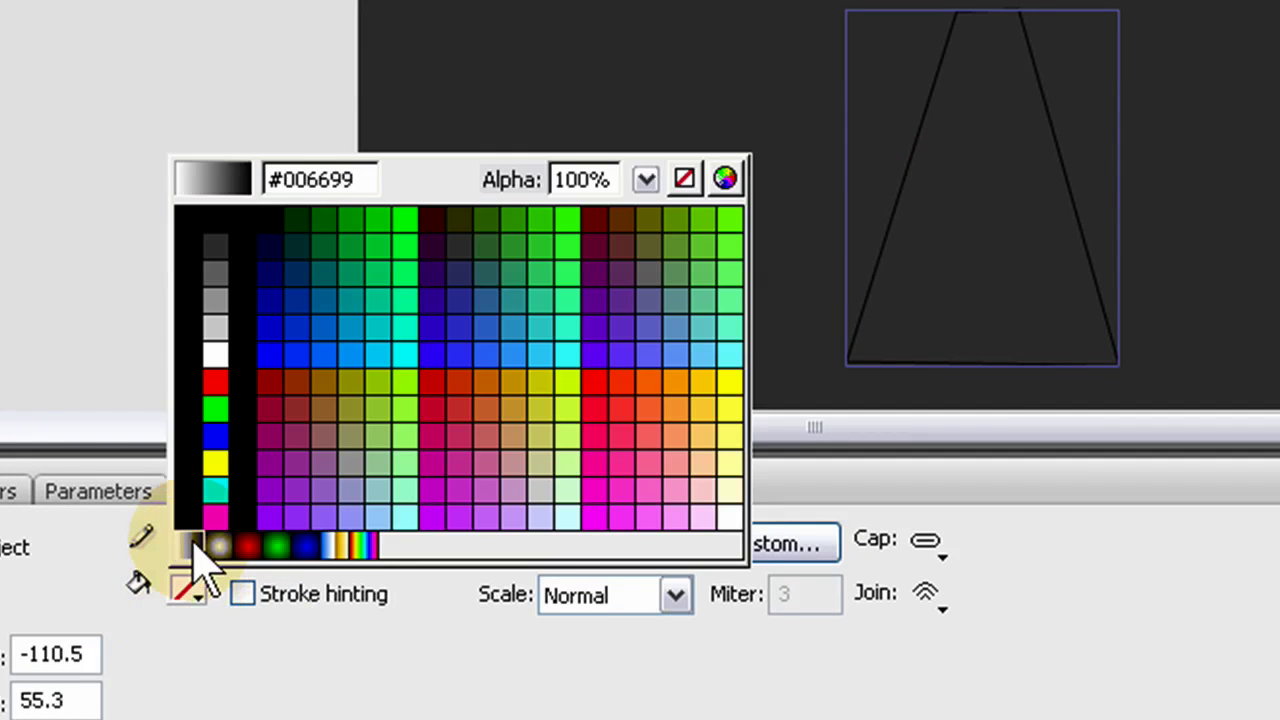
click(193, 545)
click(190, 540)
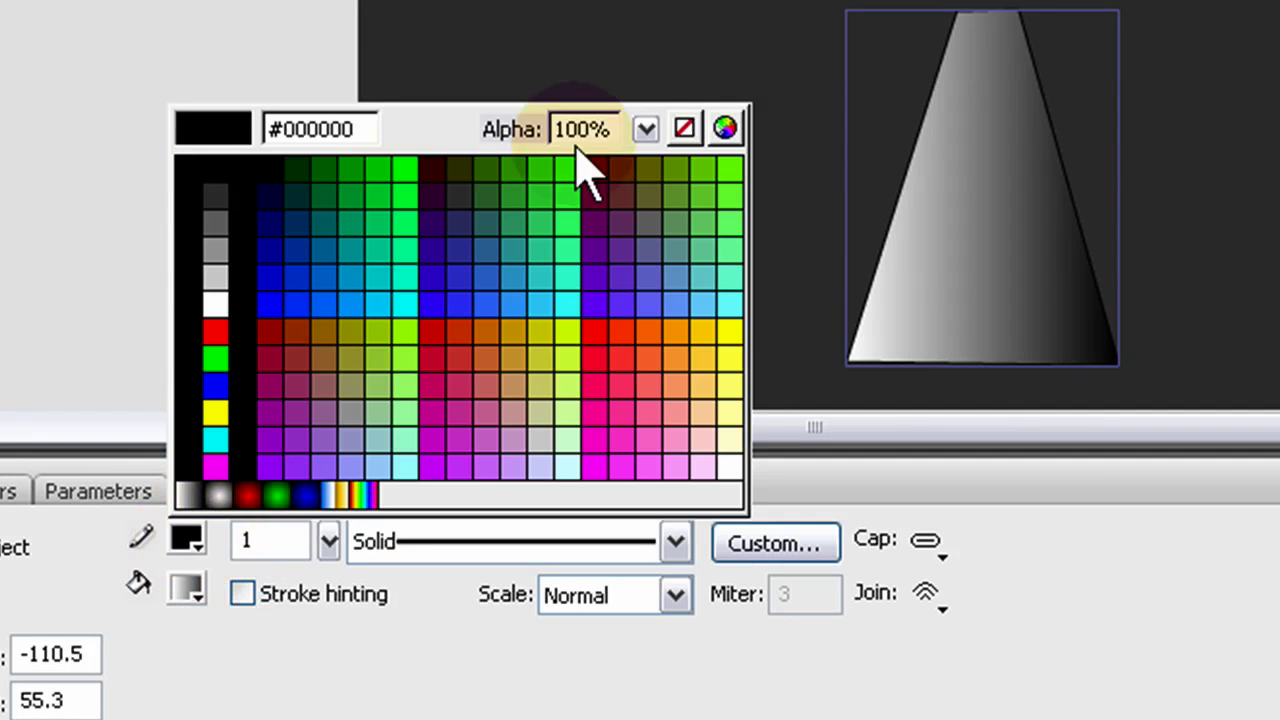
click(687, 129)
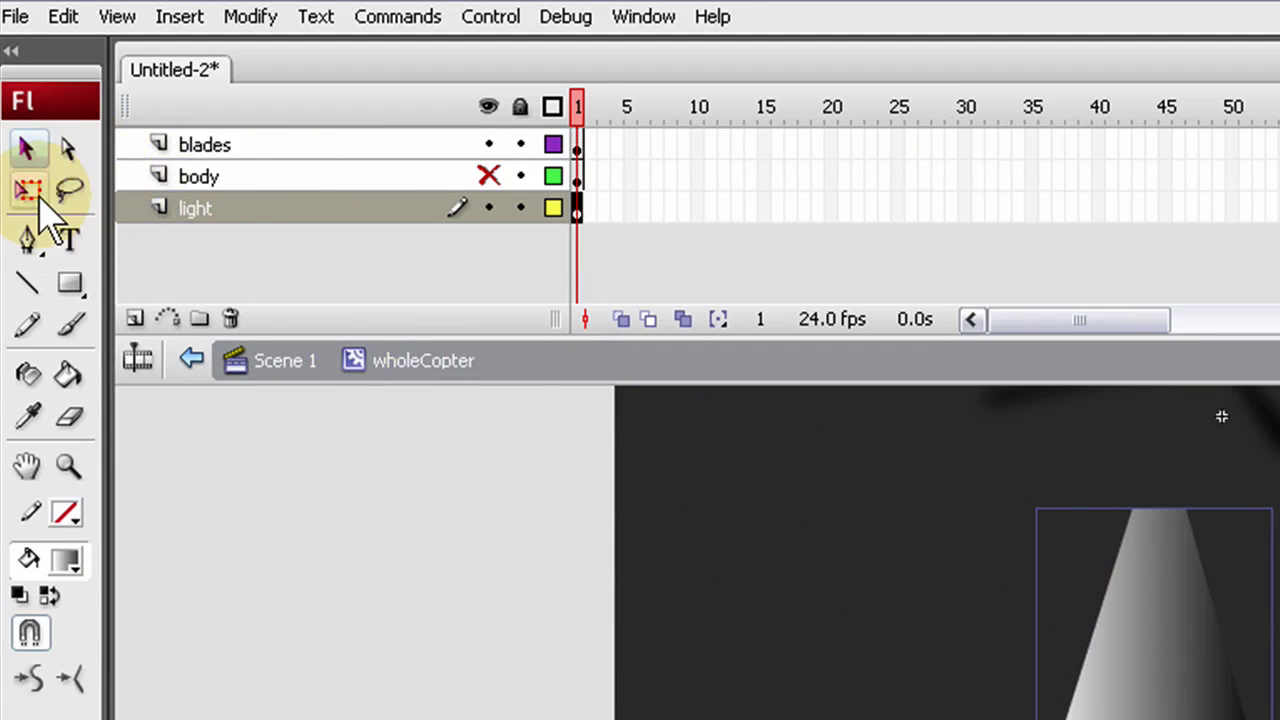
Rotate and stretch the gradient with Gradient Transform so it runs vertically down the beam
drag(30, 192, 206, 294)
click(1083, 686)
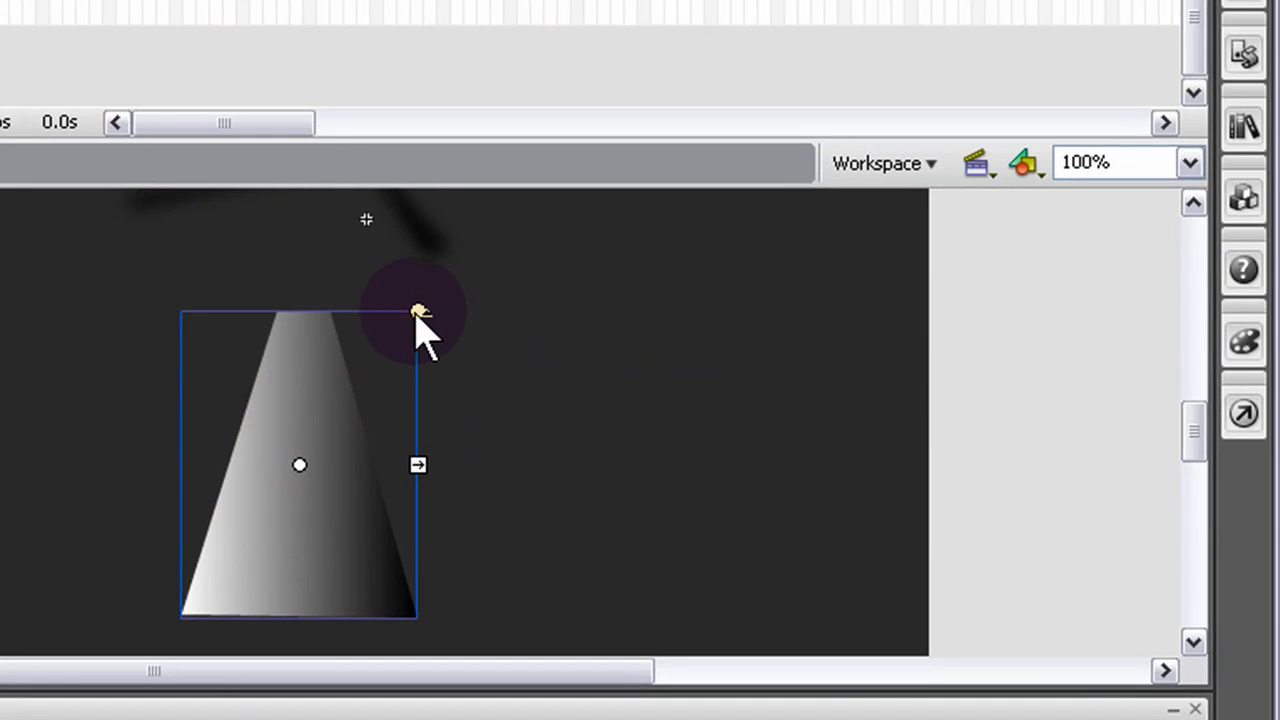
drag(418, 312, 491, 612)
drag(298, 585, 303, 614)
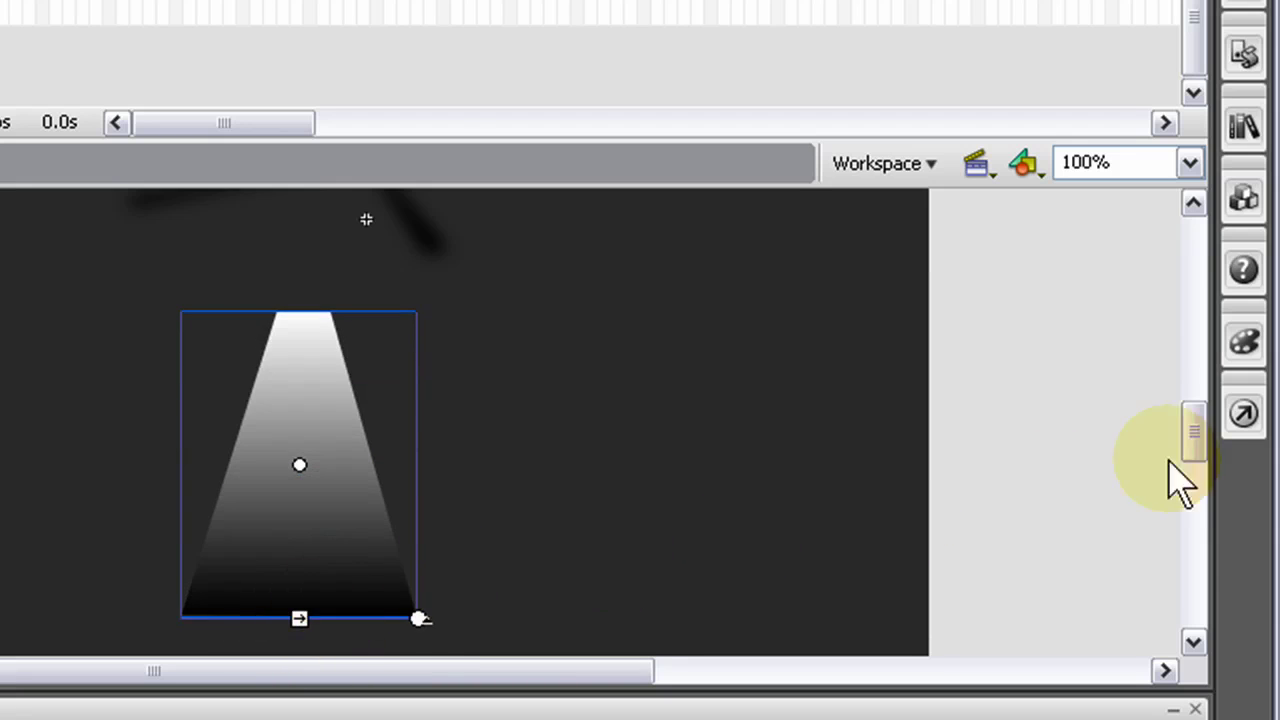
Turn the gradient's black stop white and make the beam's bottom end transparent
click(1243, 350)
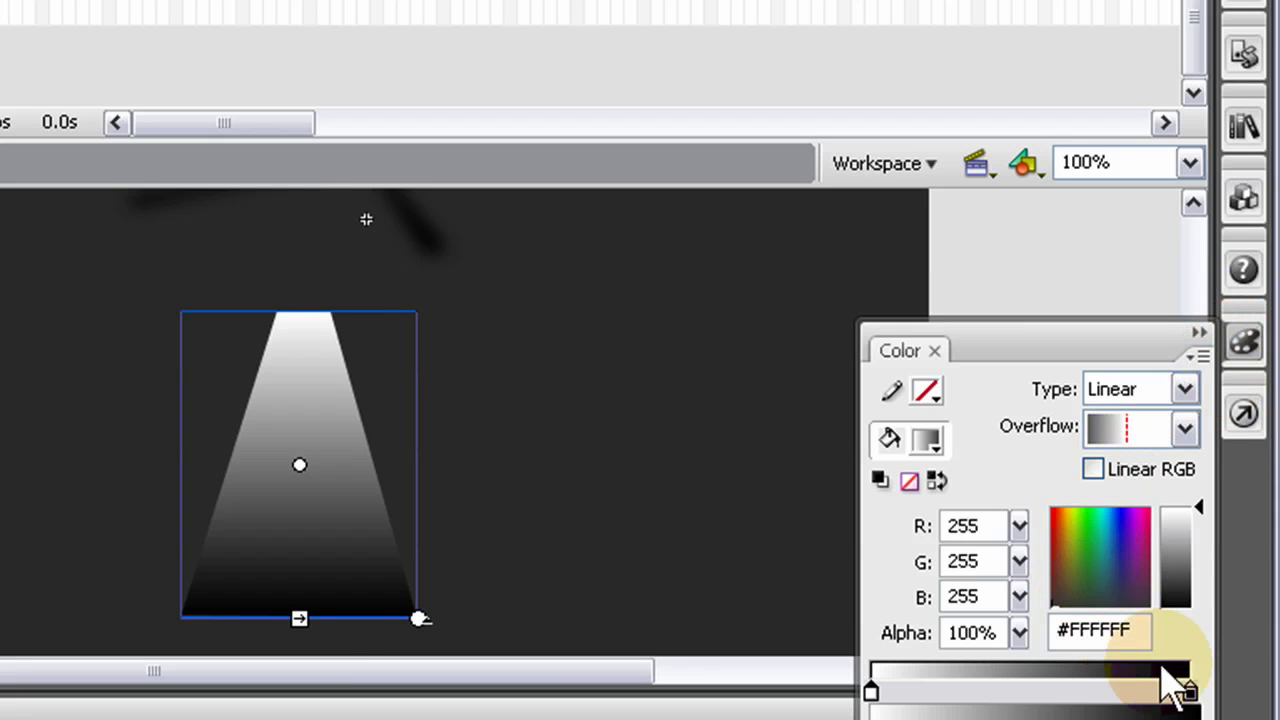
click(1190, 692)
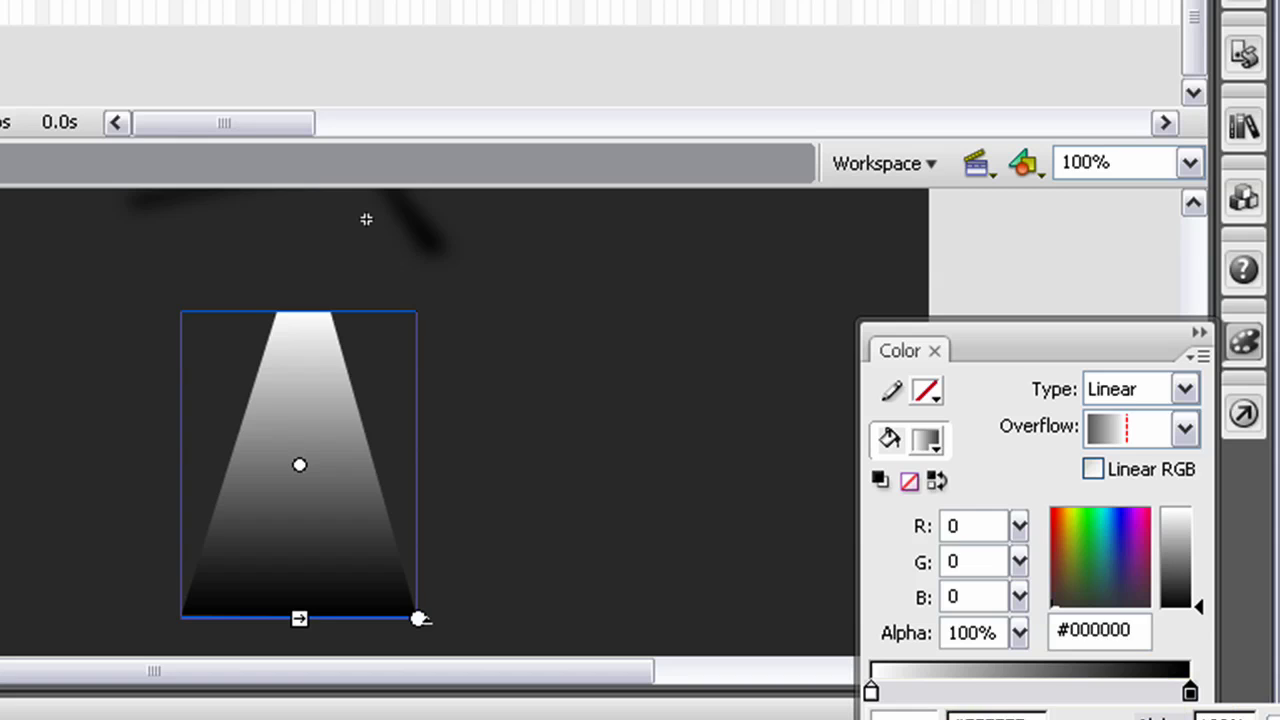
drag(1190, 692, 880, 690)
click(1245, 345)
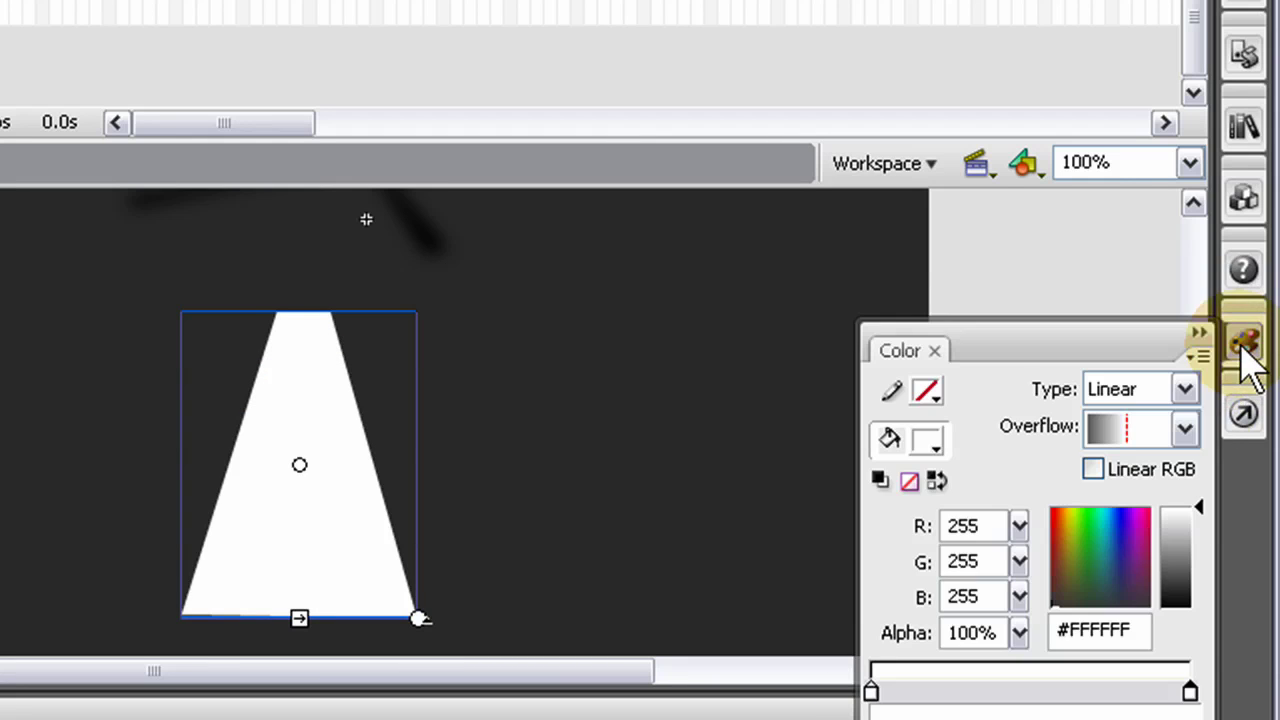
click(1190, 692)
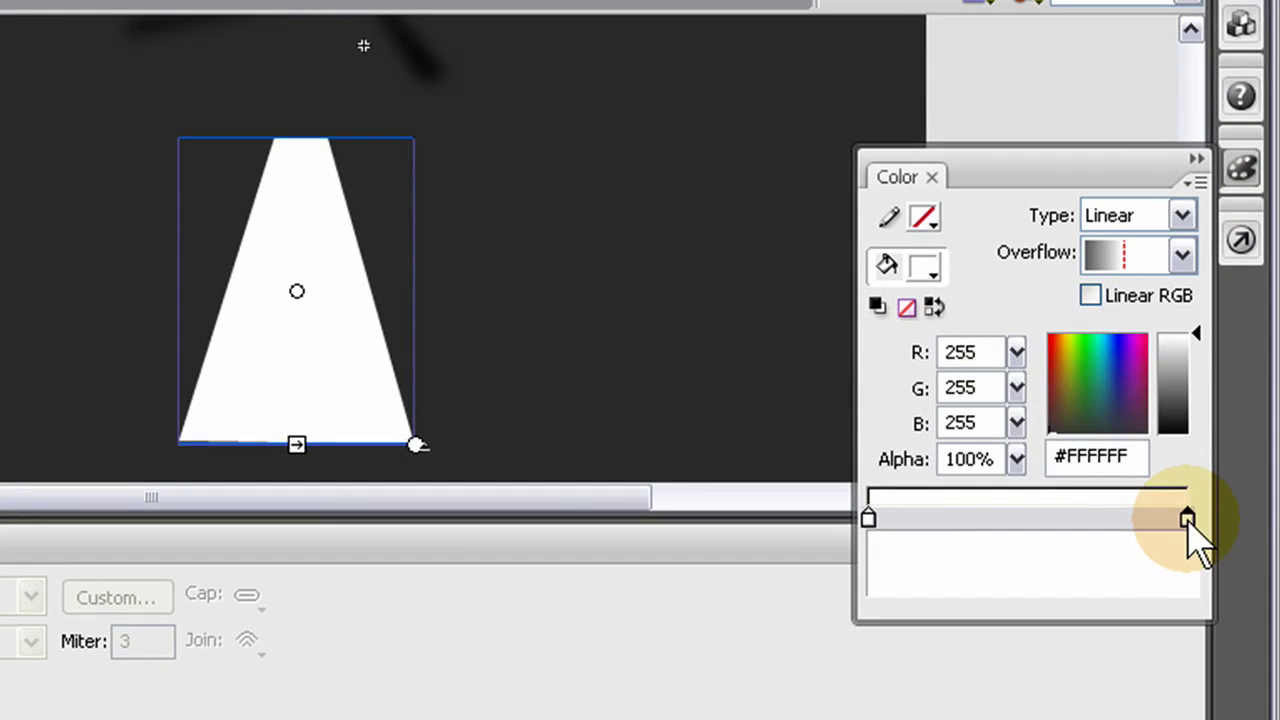
click(1189, 519)
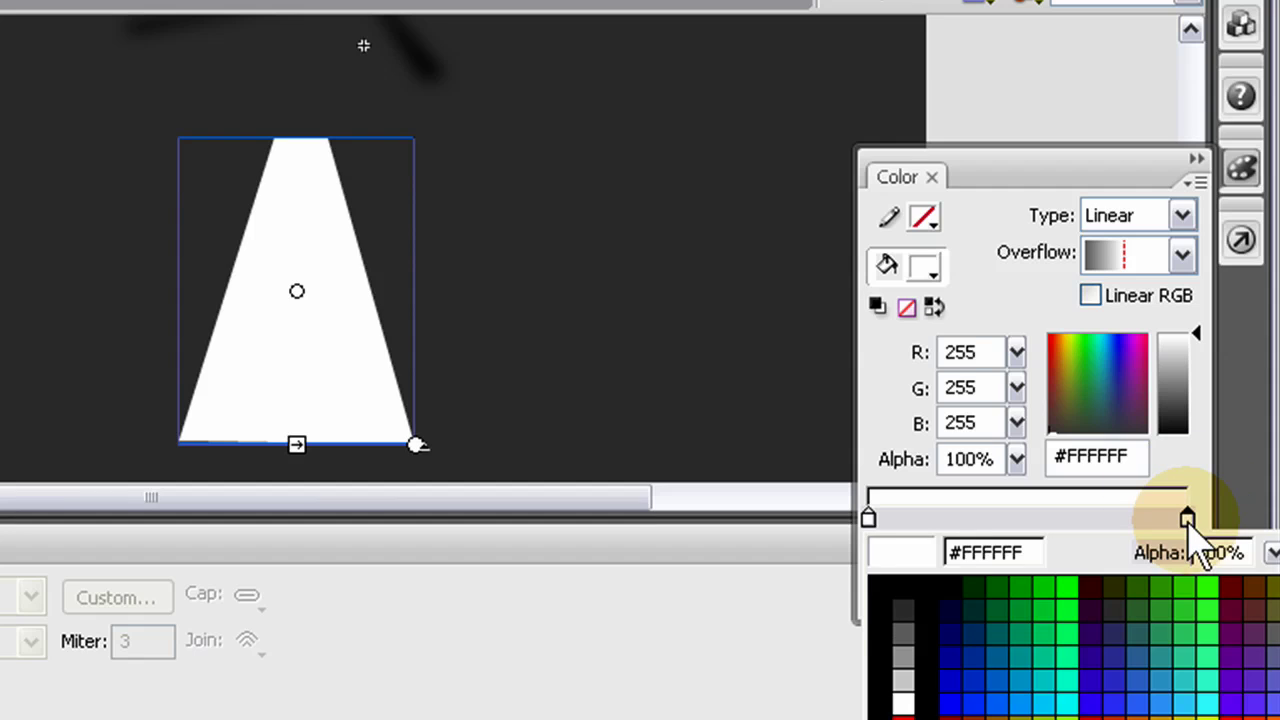
drag(1274, 563, 1268, 705)
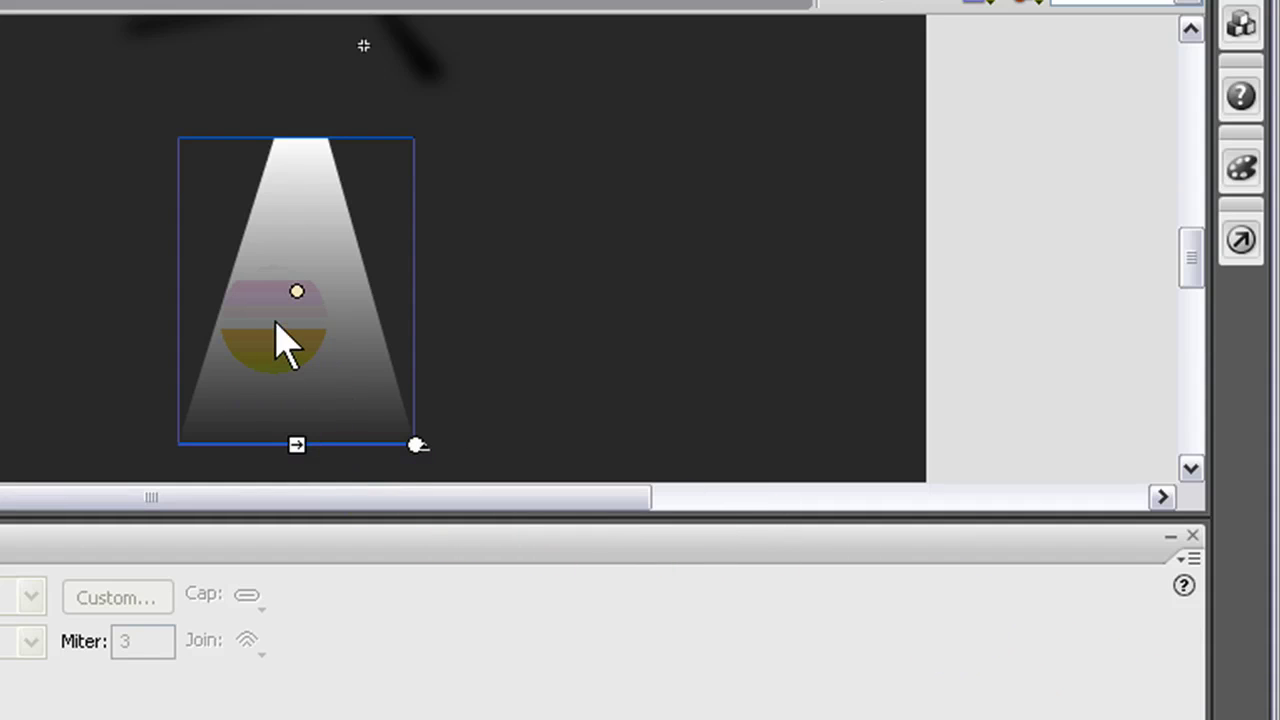
Lower the top gradient stop's alpha to about 72%
click(1243, 172)
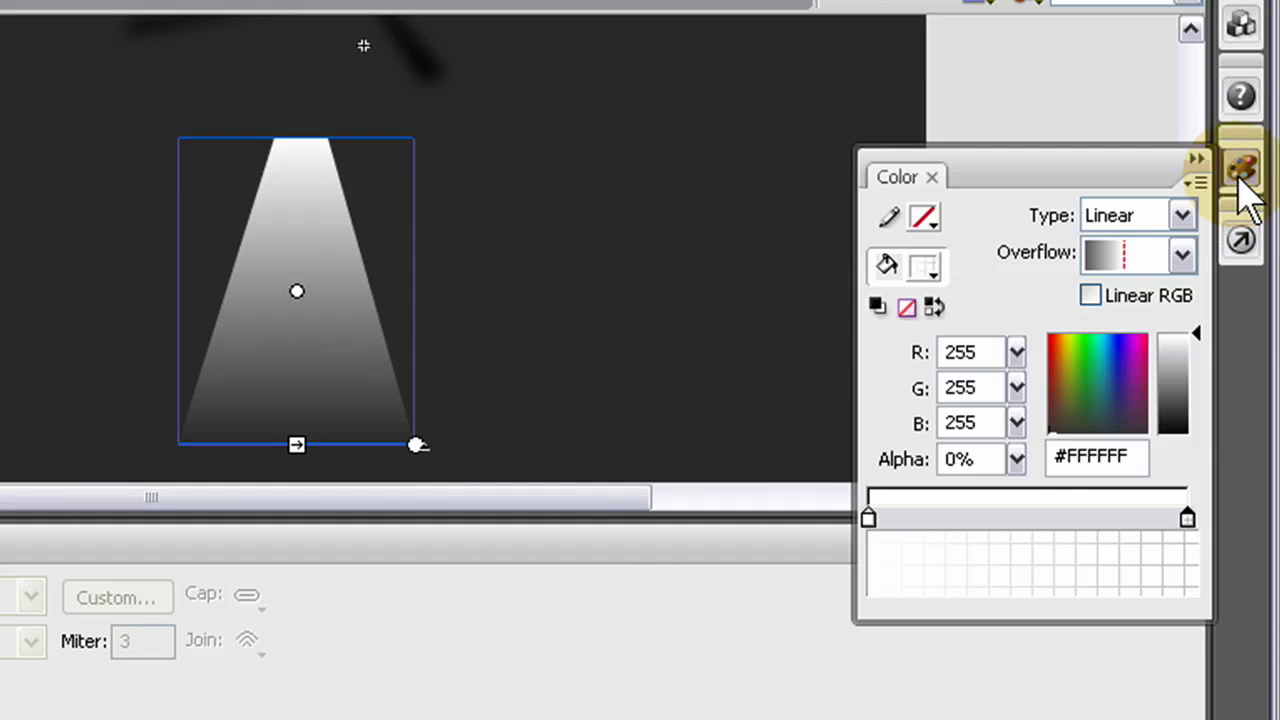
click(869, 519)
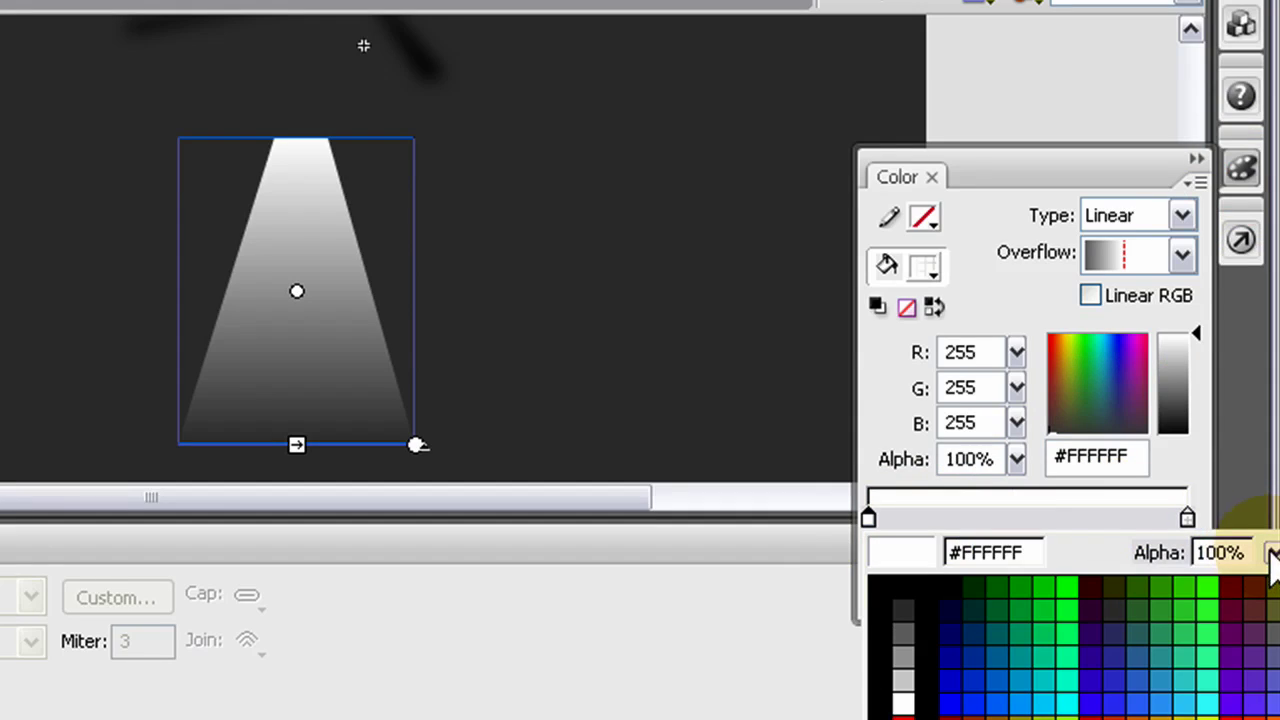
drag(1274, 555, 1266, 576)
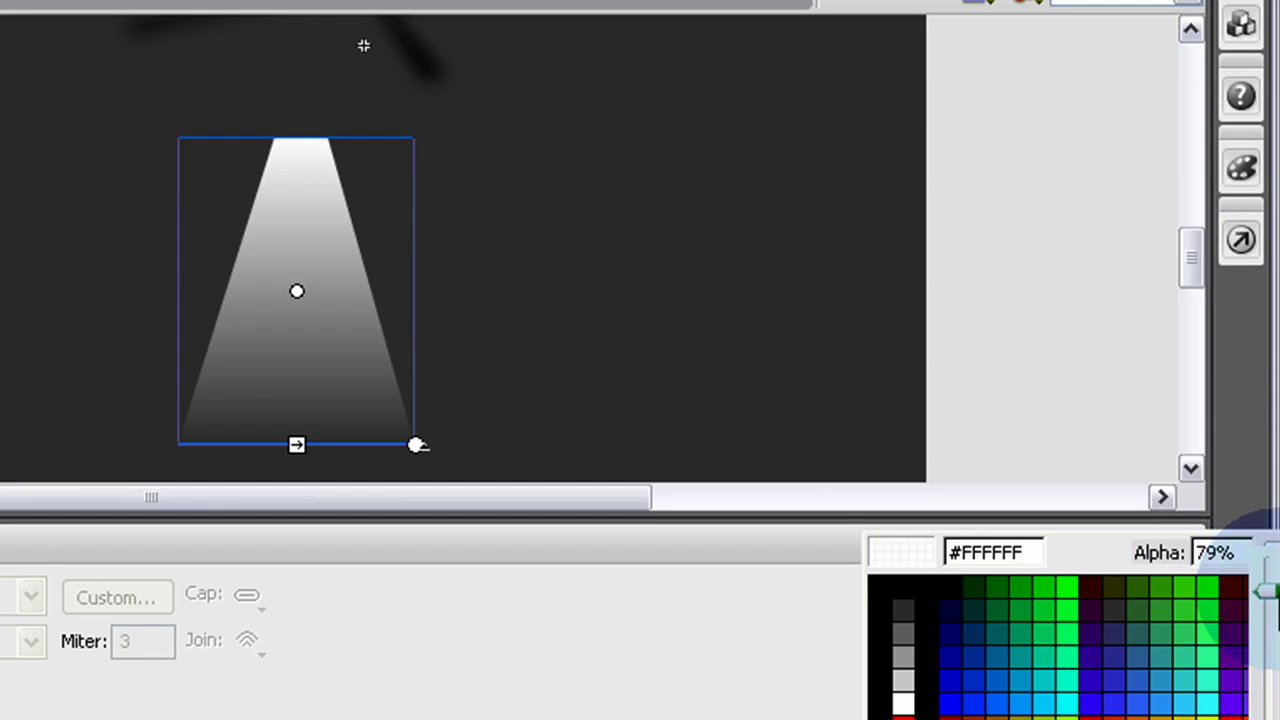
drag(1266, 592, 1266, 603)
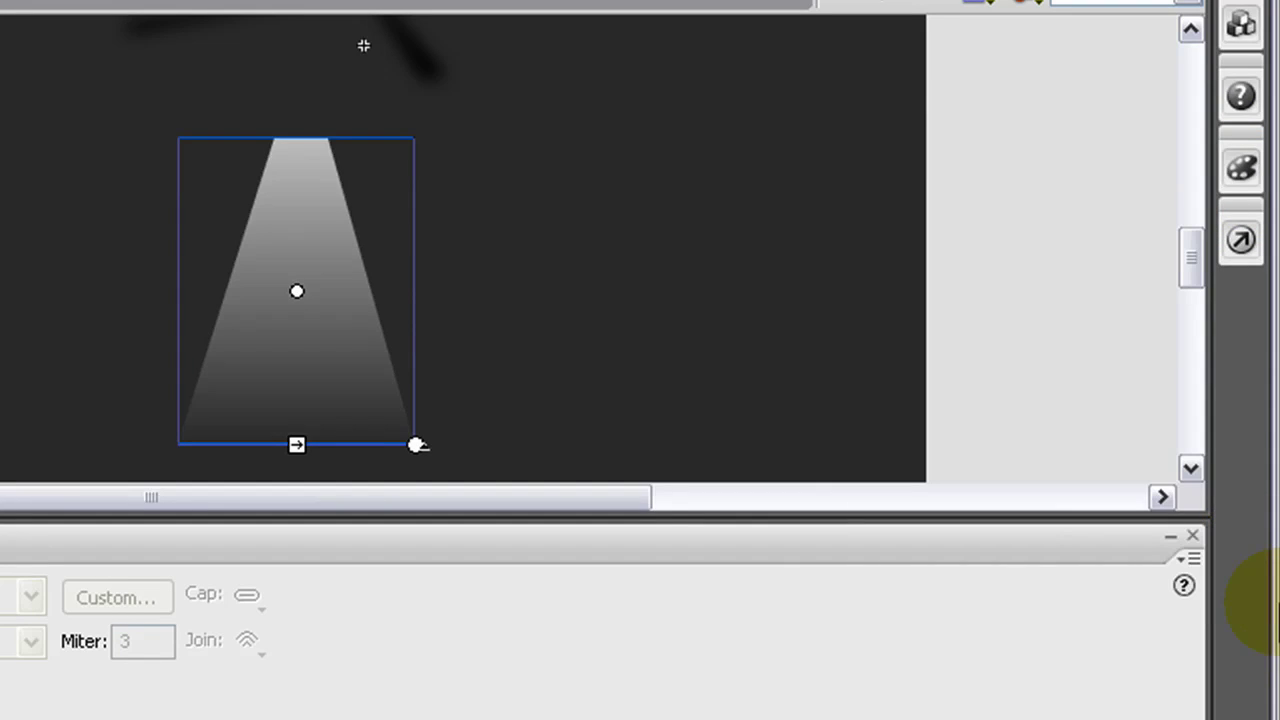
Reselect the light beam shape on the stage
key(v)
key(ctrl+shift+a)
click(308, 328)
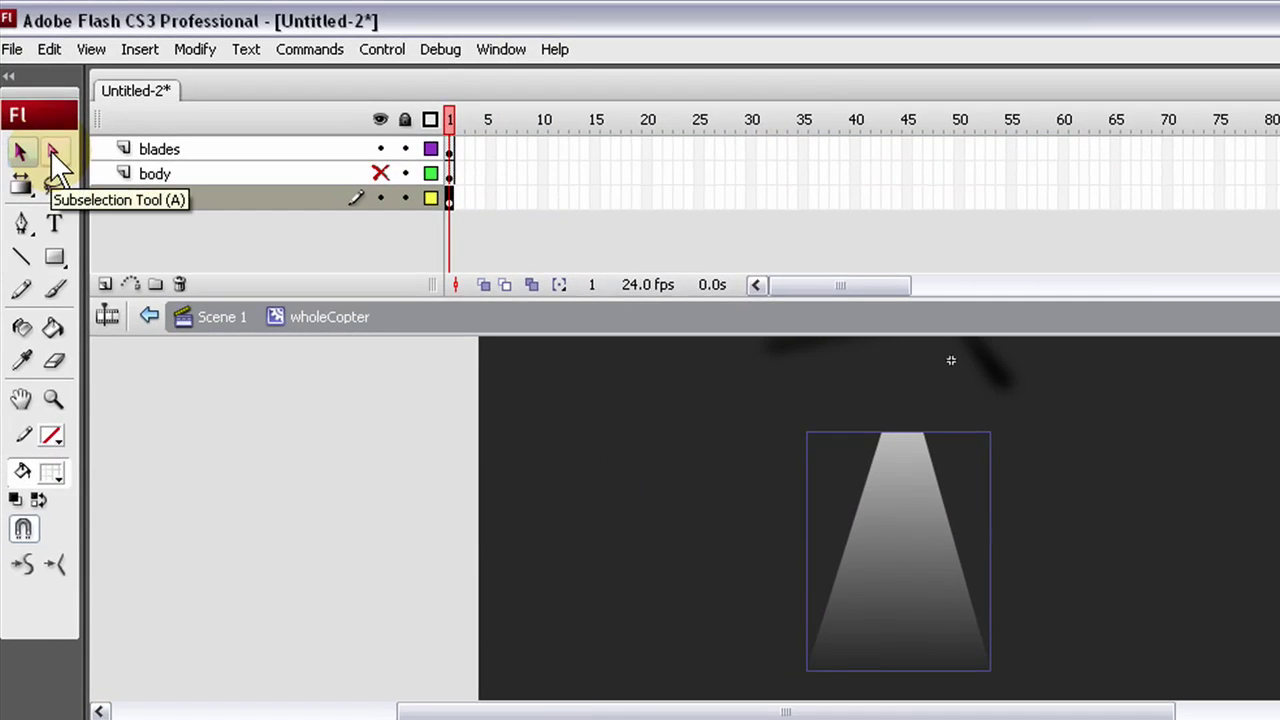
click(53, 152)
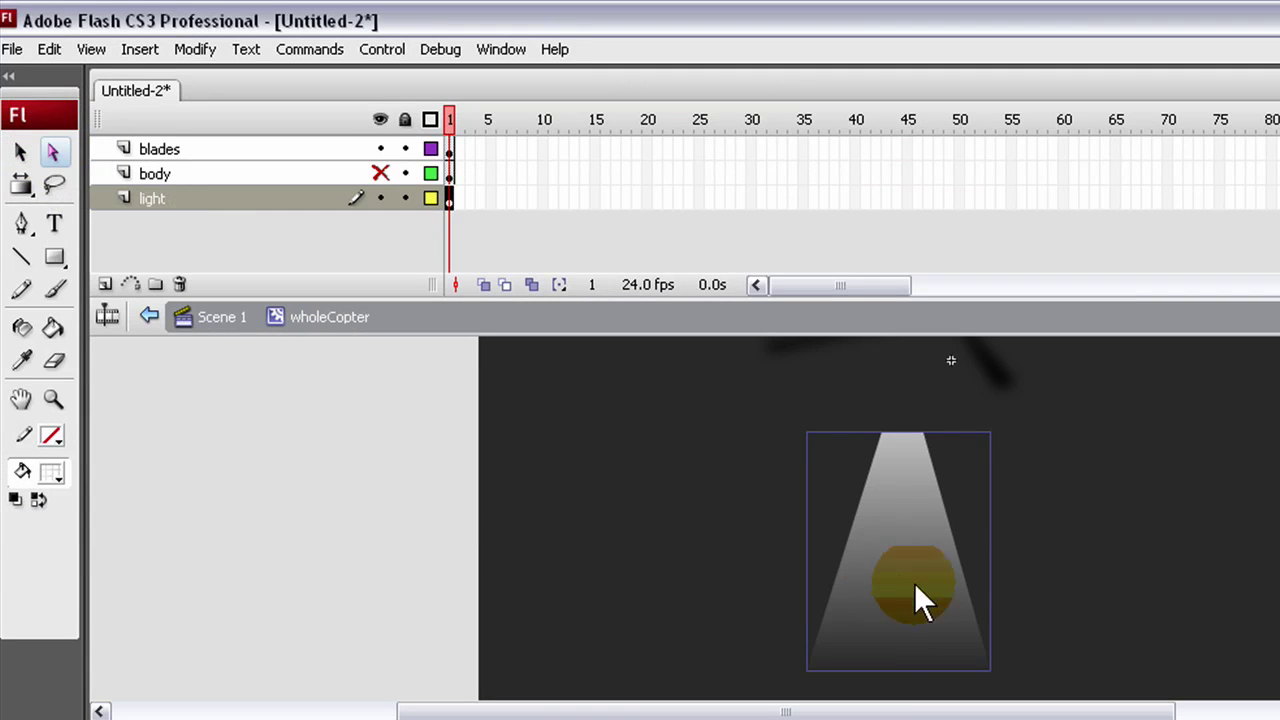
click(914, 583)
click(20, 151)
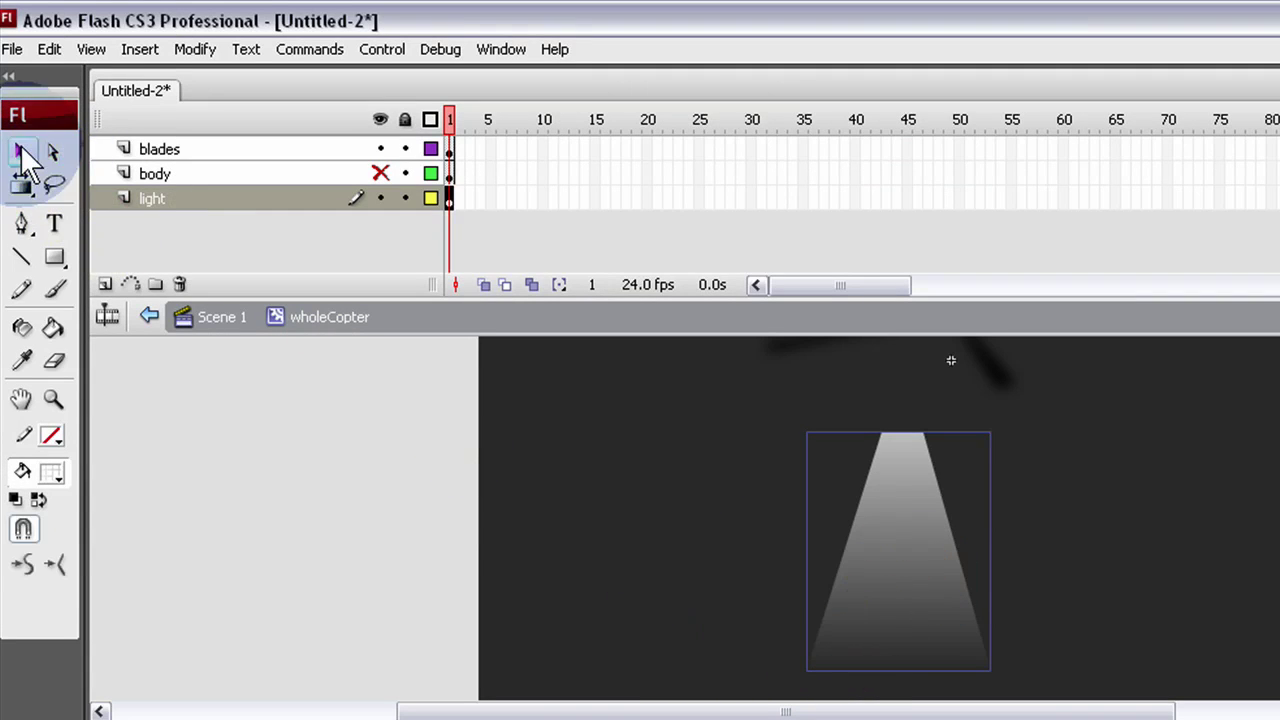
click(757, 594)
click(811, 669)
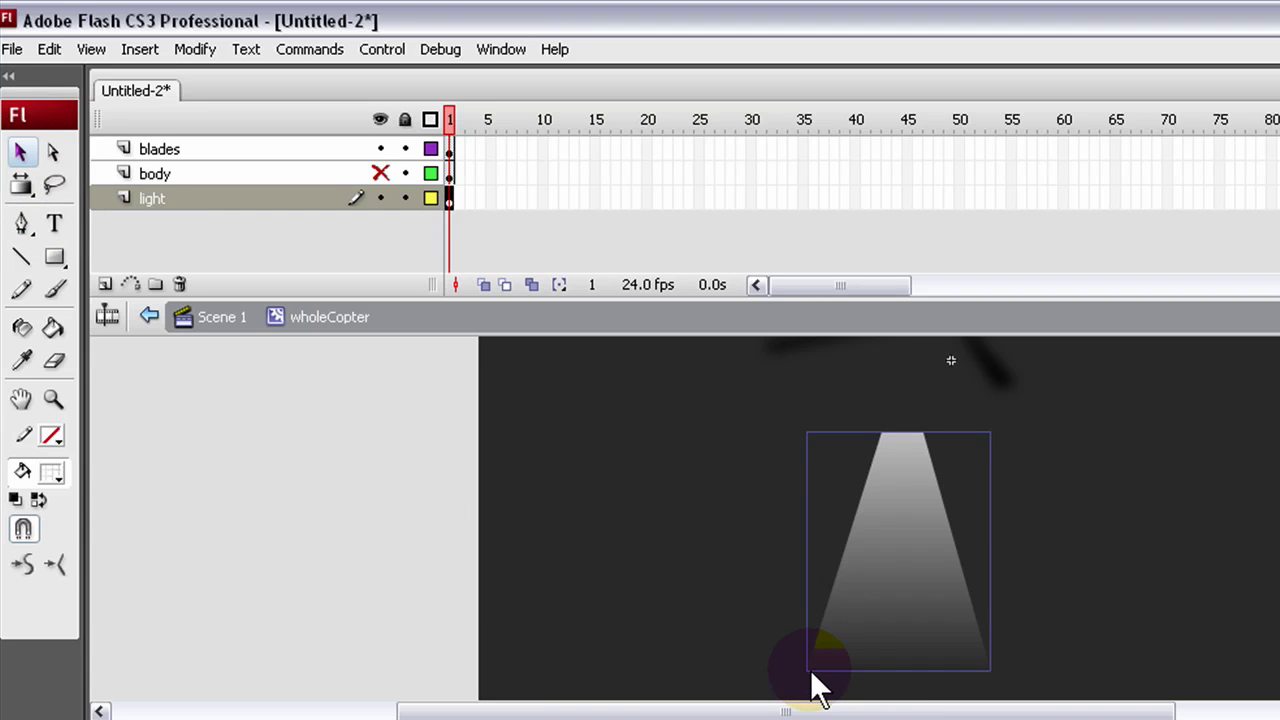
click(807, 672)
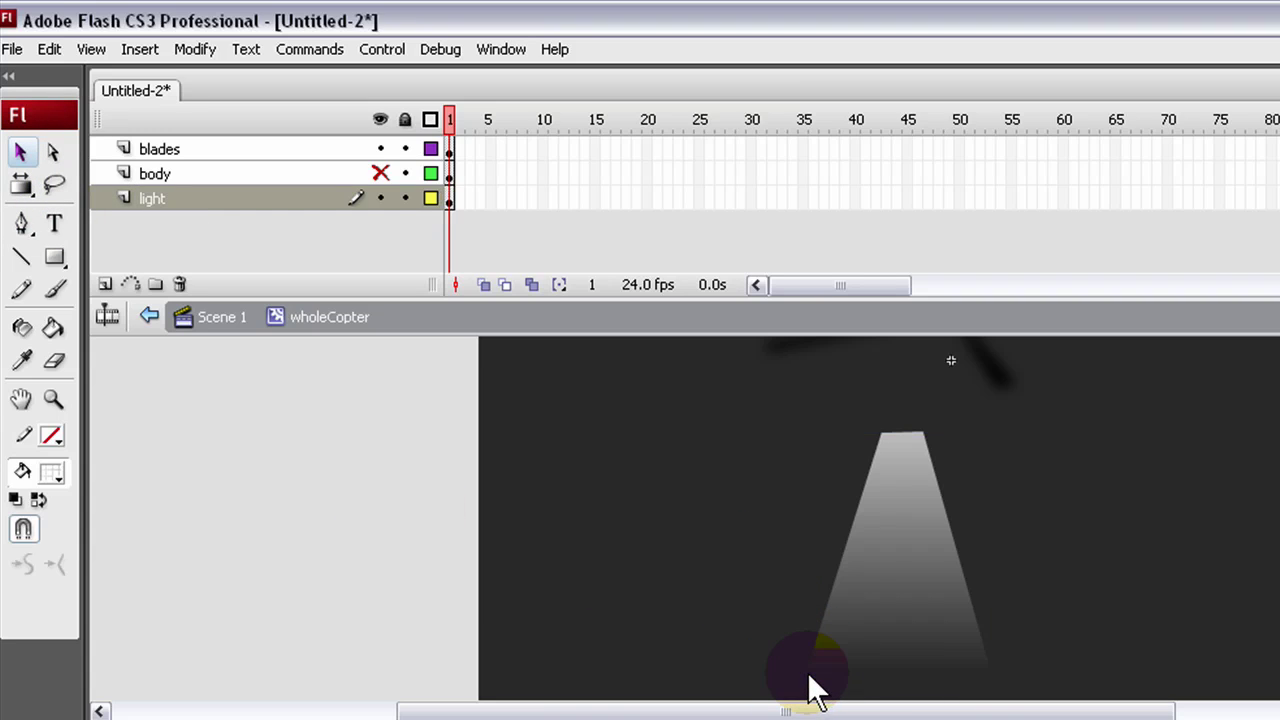
click(807, 669)
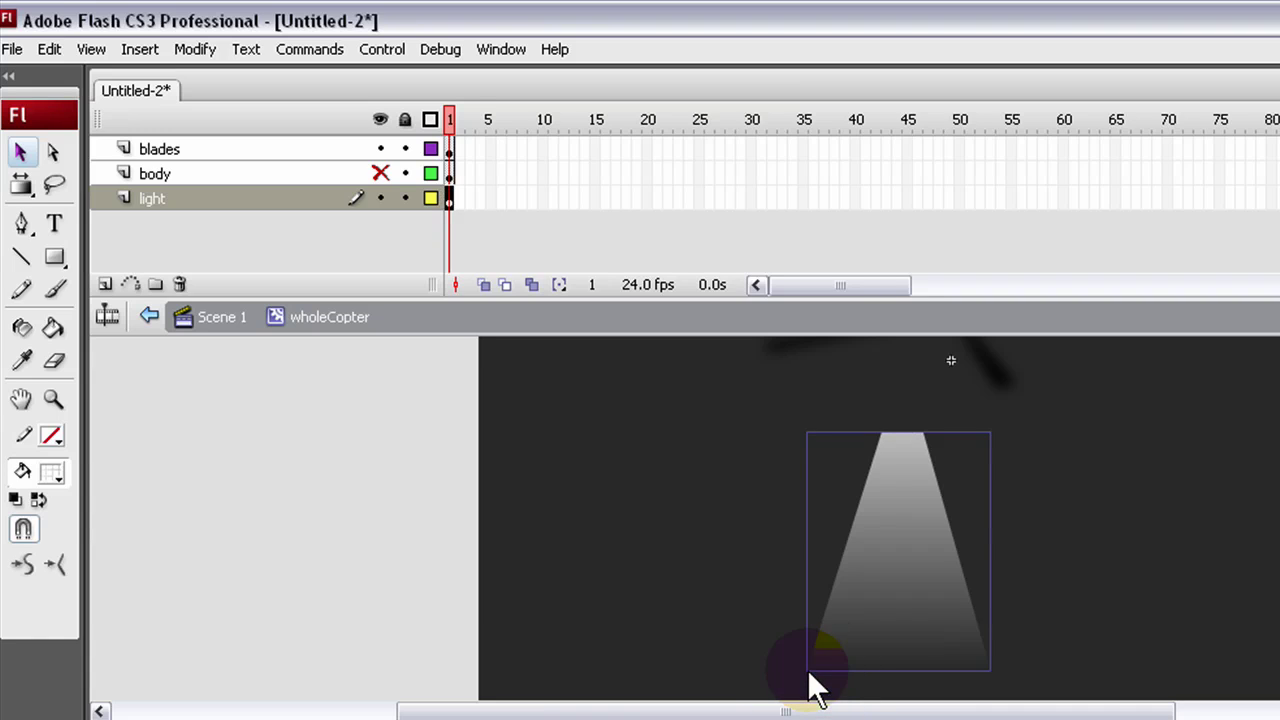
Nudge the beam's lower-left and lower-right corner points inward with the Subselection tool
click(53, 150)
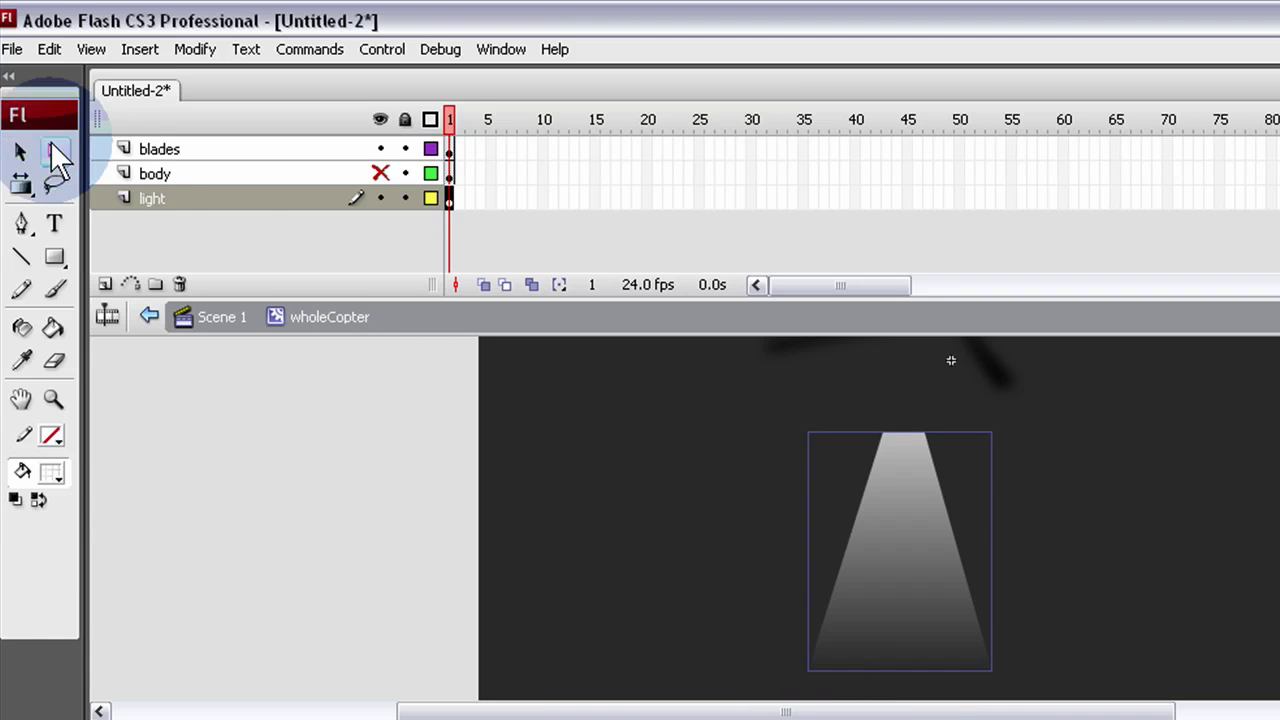
click(785, 658)
click(810, 668)
key(Right)
key(Right)
key(Right)
key(Right)
key(Right)
key(Right)
key(Right)
key(Right)
key(Right)
key(Right)
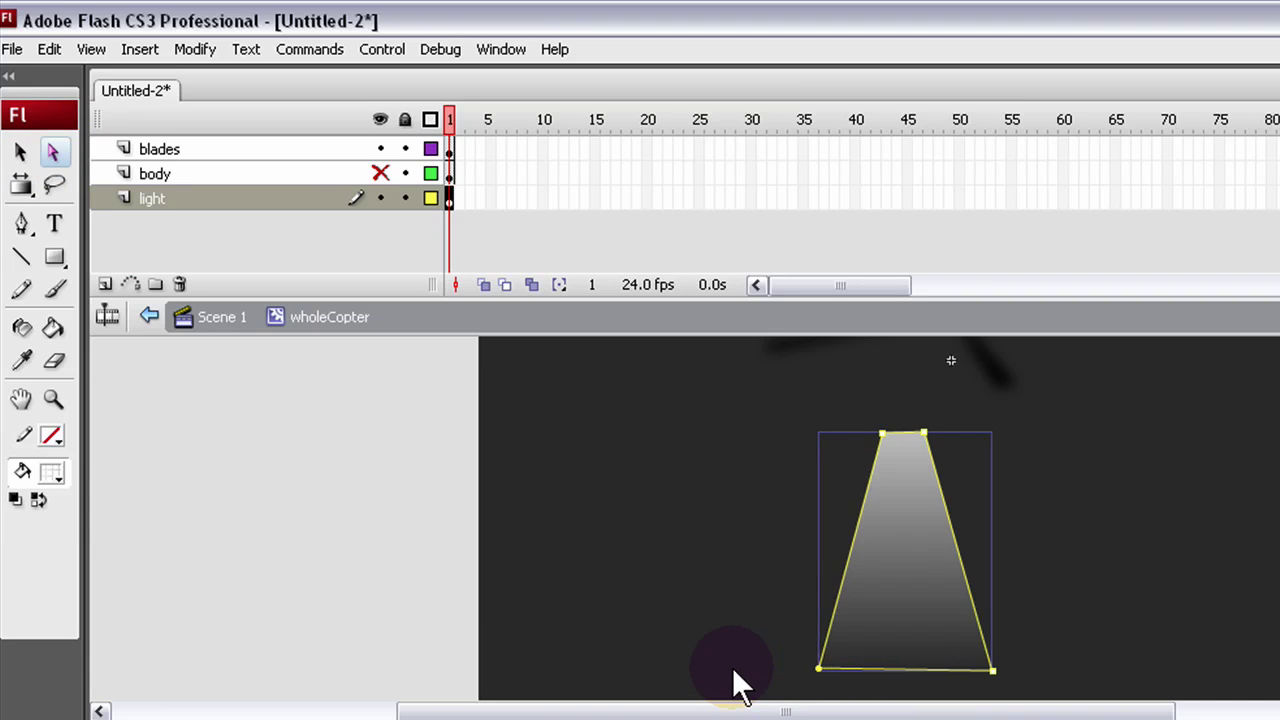
click(992, 670)
key(Left)
key(Left)
key(Left)
key(Left)
key(Left)
key(Left)
key(Left)
key(Left)
key(Left)
key(Left)
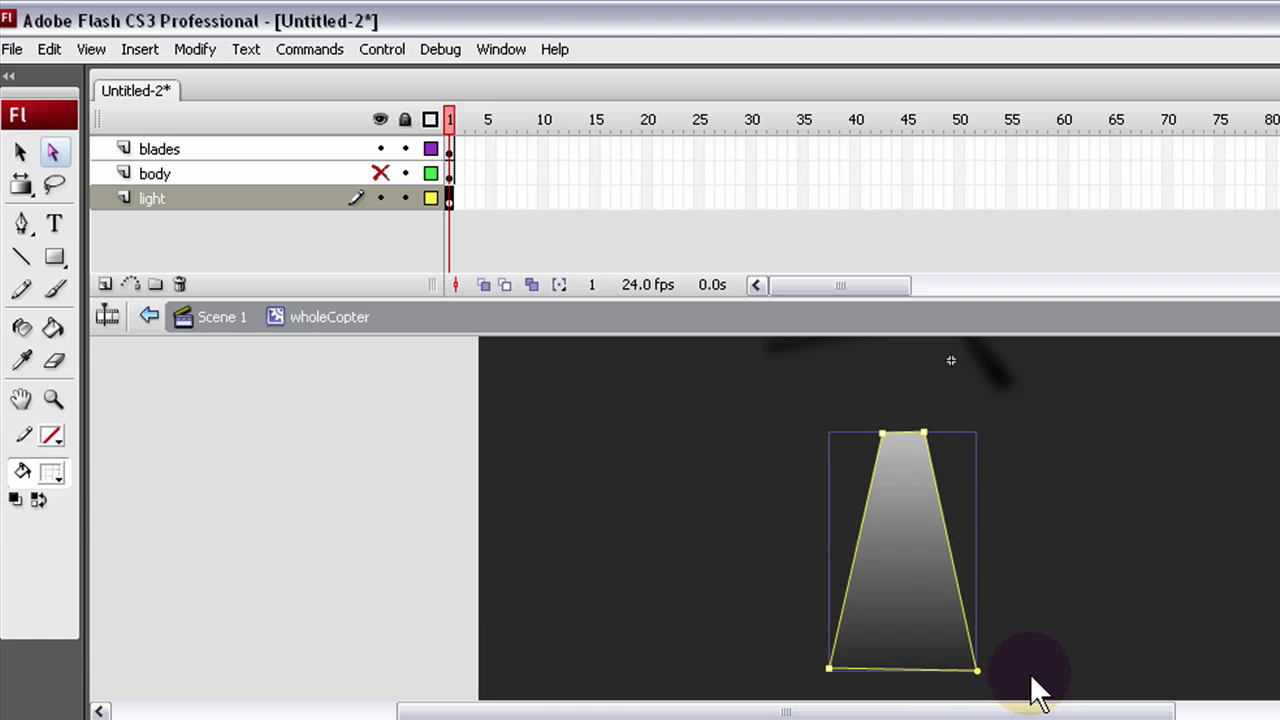
click(845, 676)
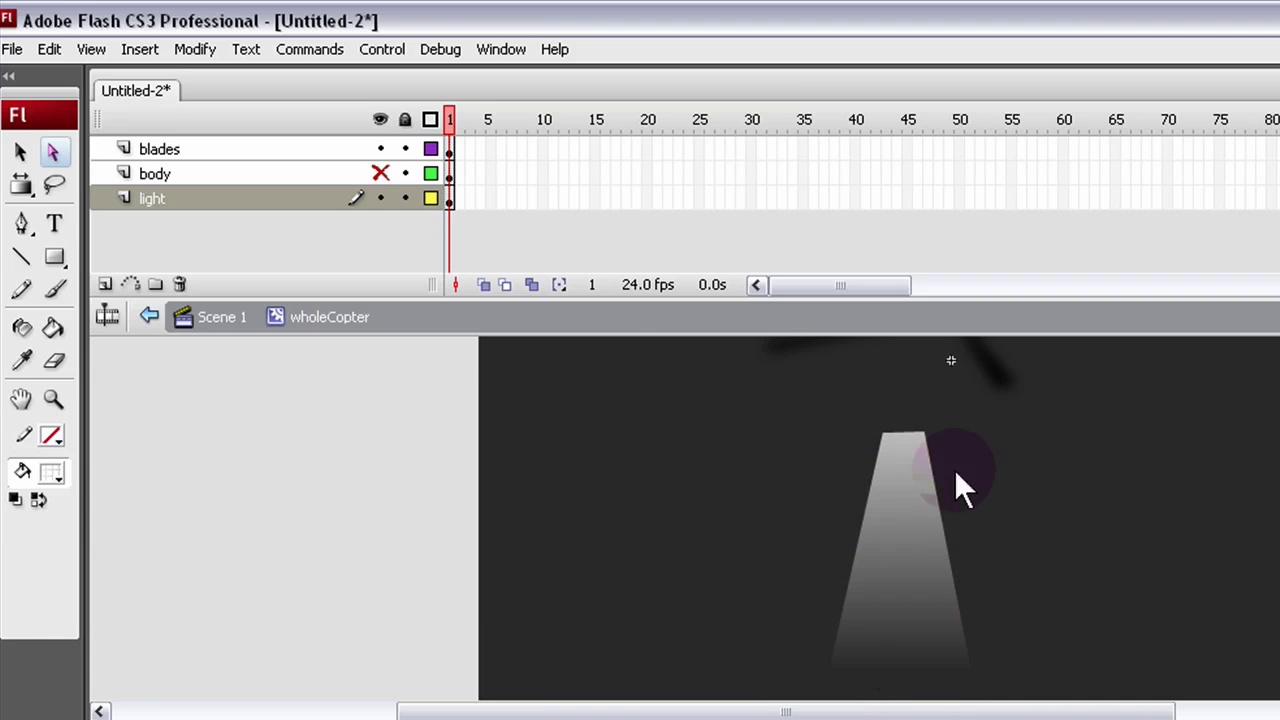
Nudge the whole beam slightly to the right
click(889, 440)
key(ctrl+shift+a)
click(884, 437)
key(Right)
key(Right)
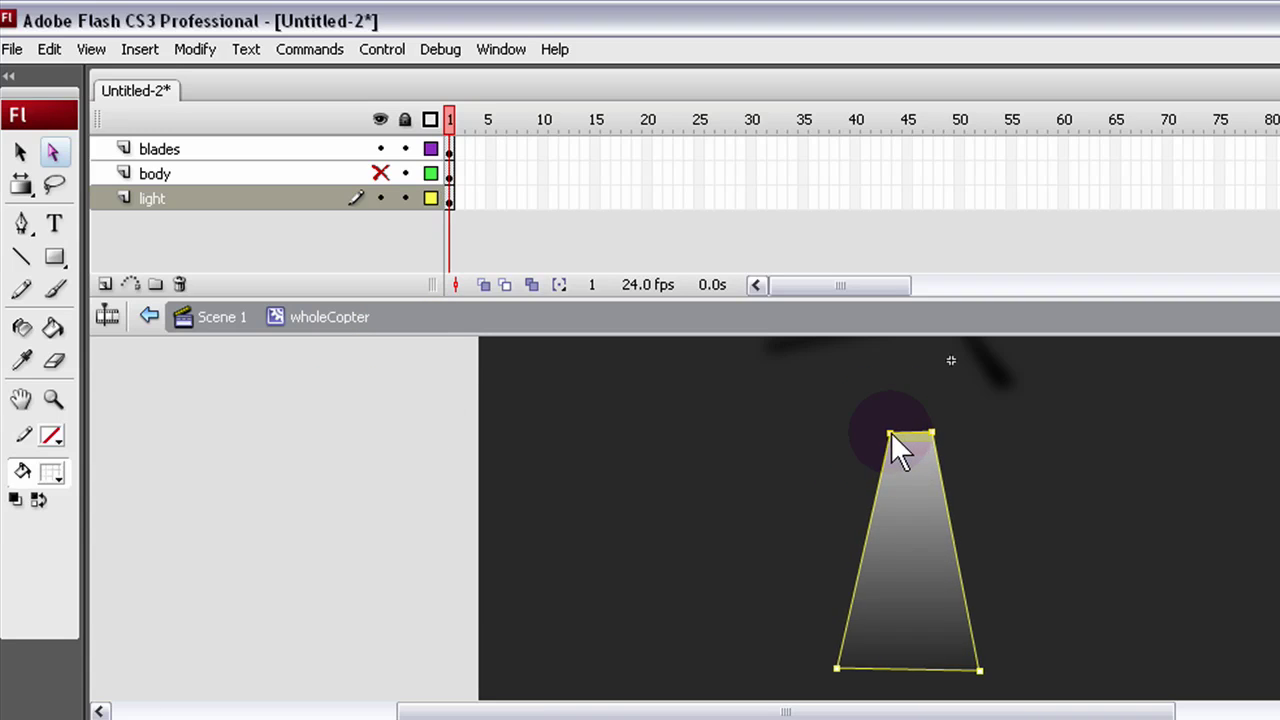
click(851, 444)
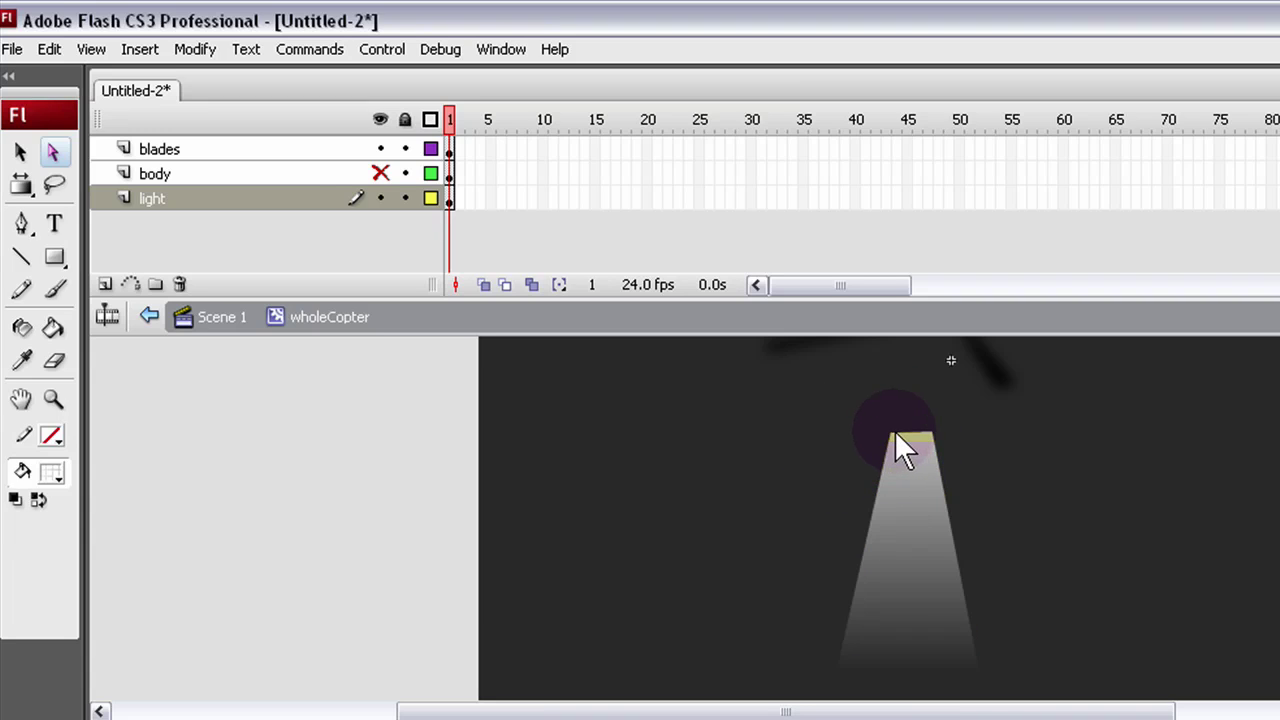
Pull the beam's top-right corner point two steps to the left
click(892, 431)
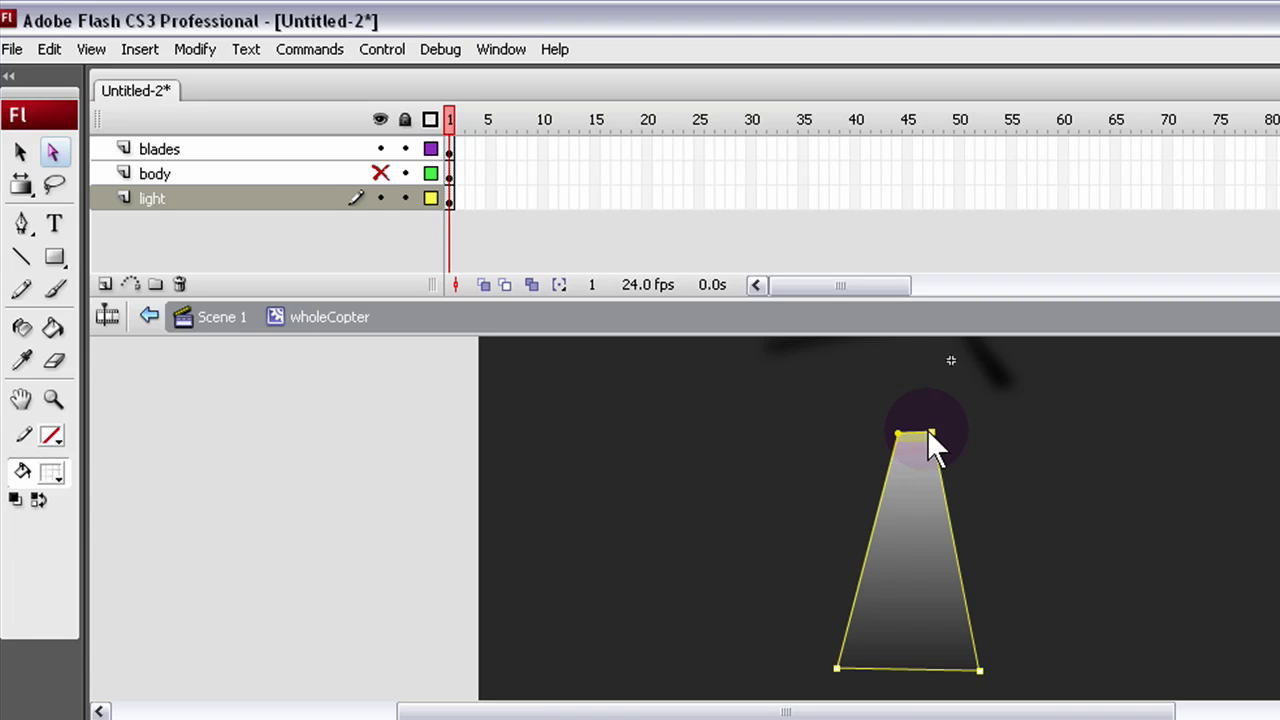
click(930, 432)
key(Left)
key(Left)
key(Left)
key(Left)
key(Left)
key(Left)
key(Left)
key(Left)
key(Left)
key(Left)
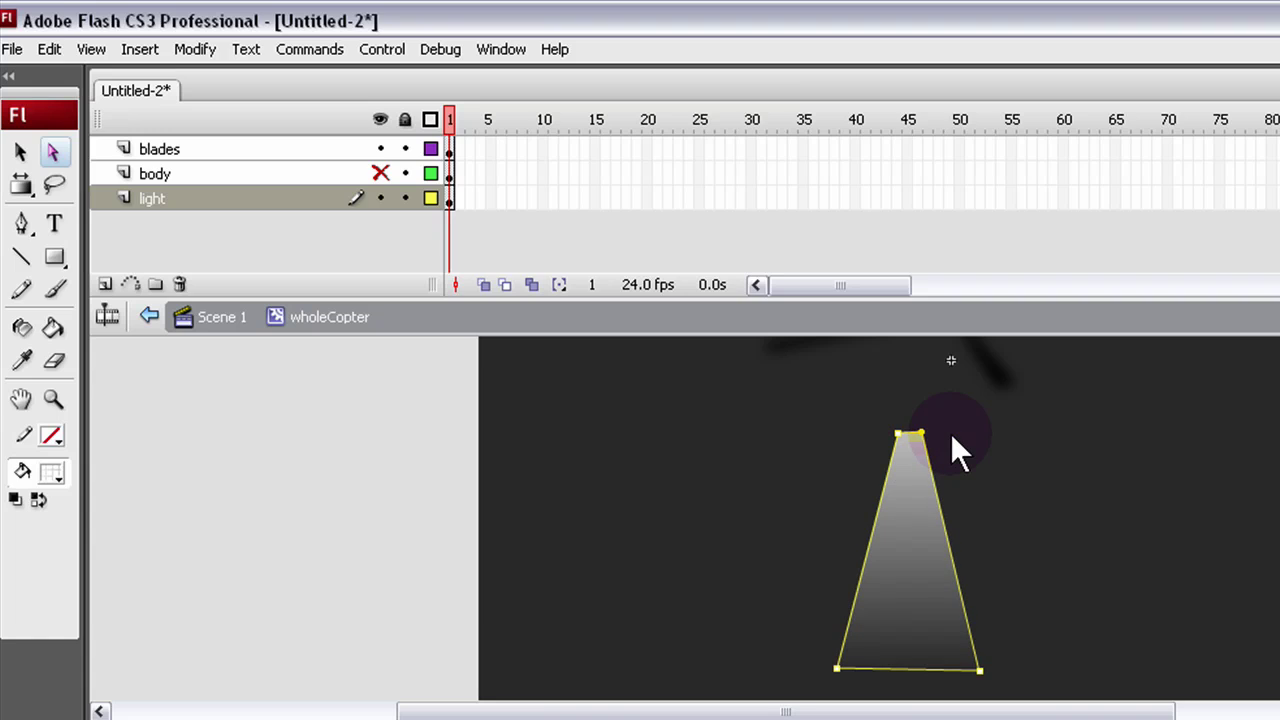
key(Left)
key(Left)
key(Left)
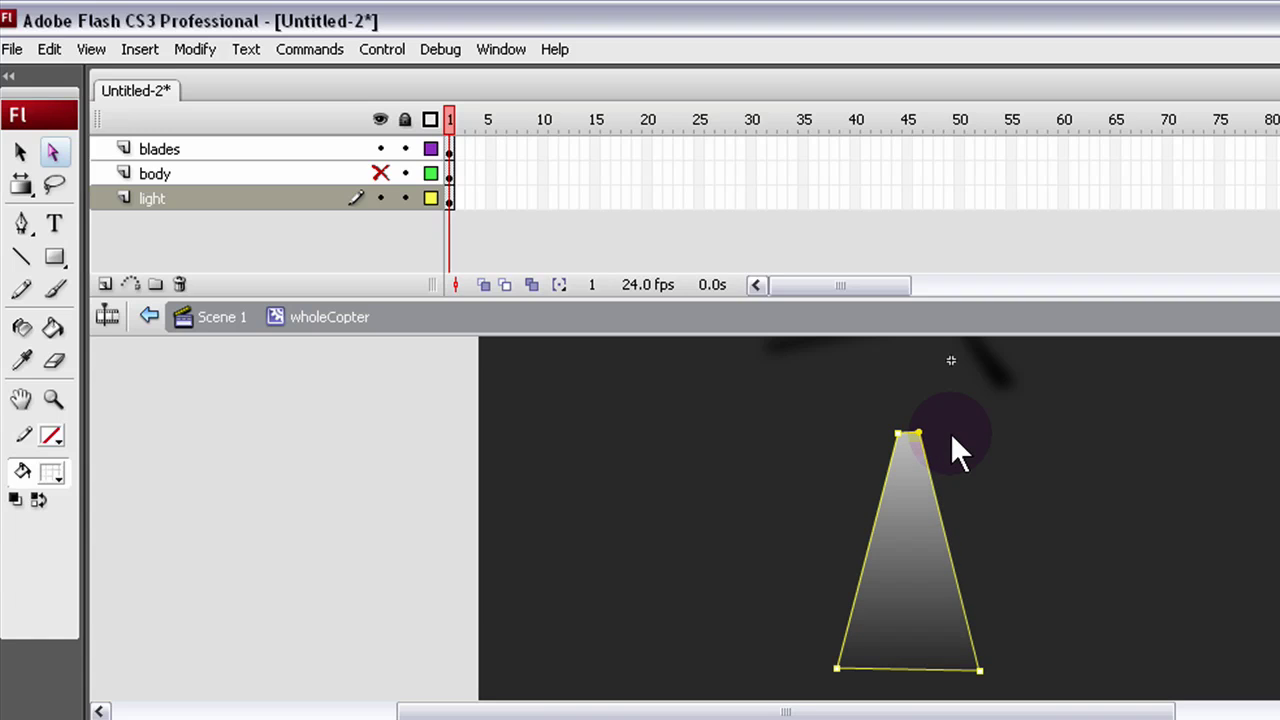
Unhide the helicopter body and convert the beam into a movie clip named 'light' via F8
click(24, 156)
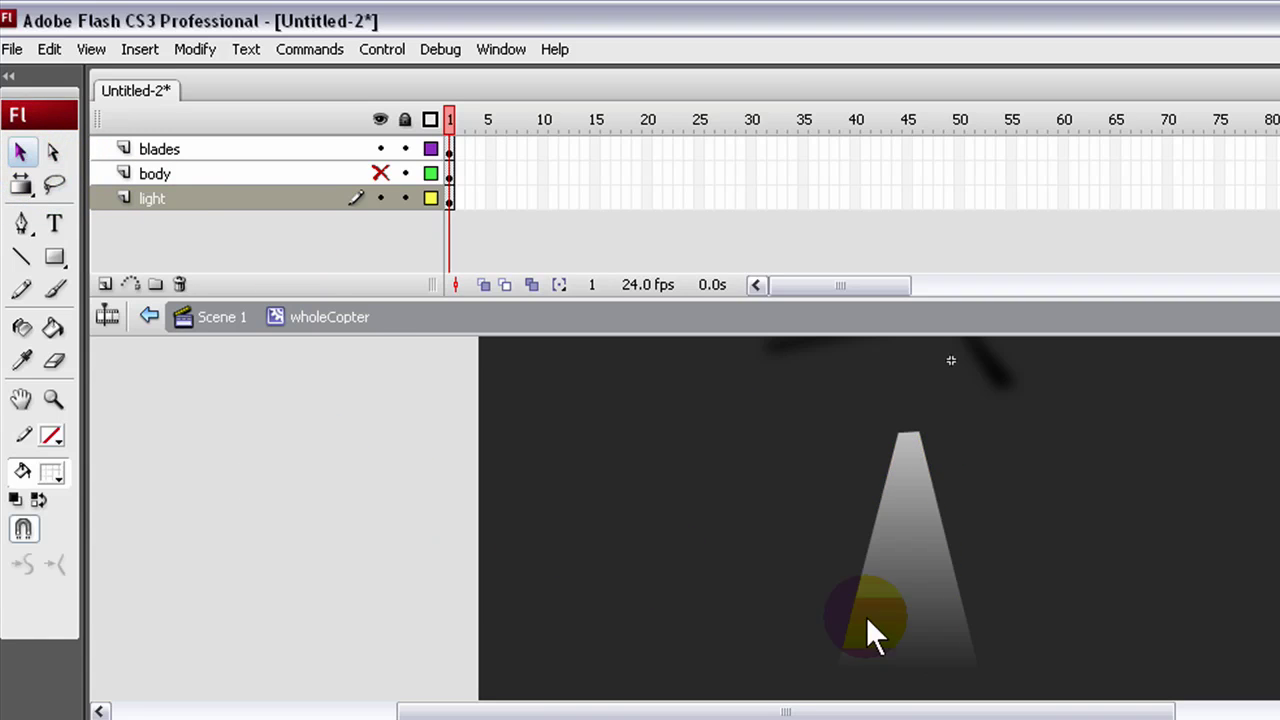
click(381, 173)
click(920, 582)
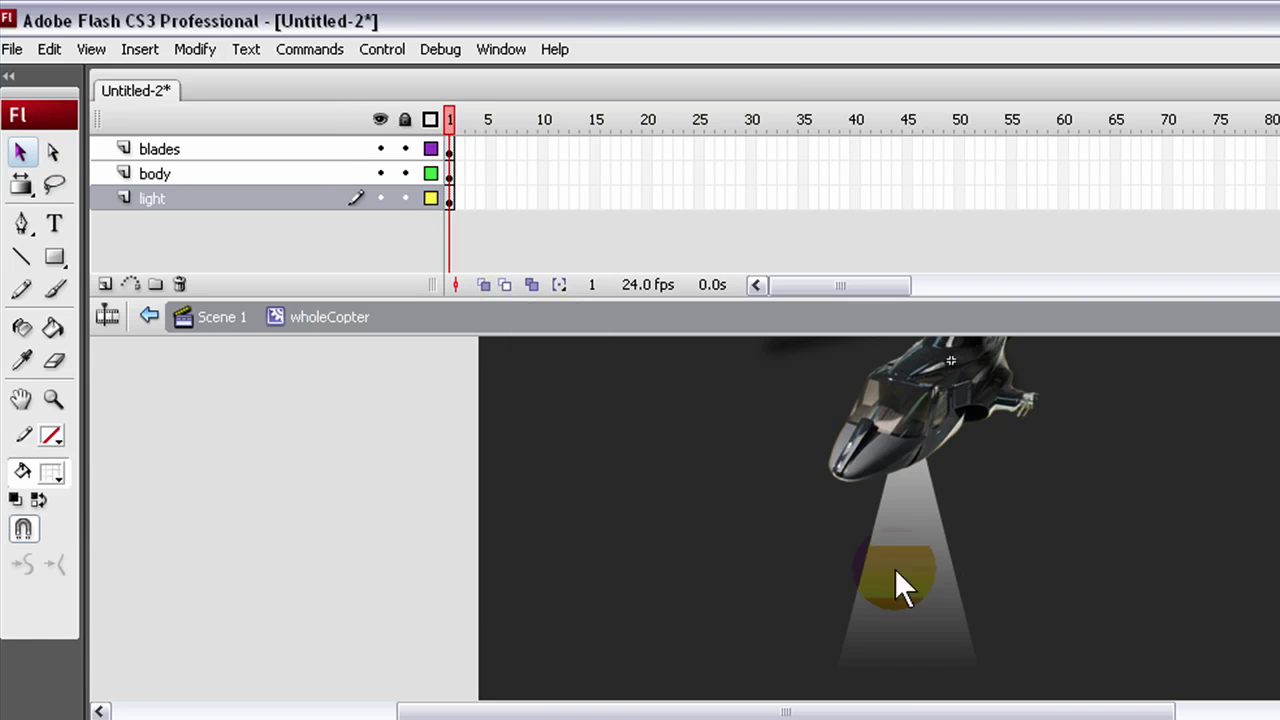
right_click(930, 561)
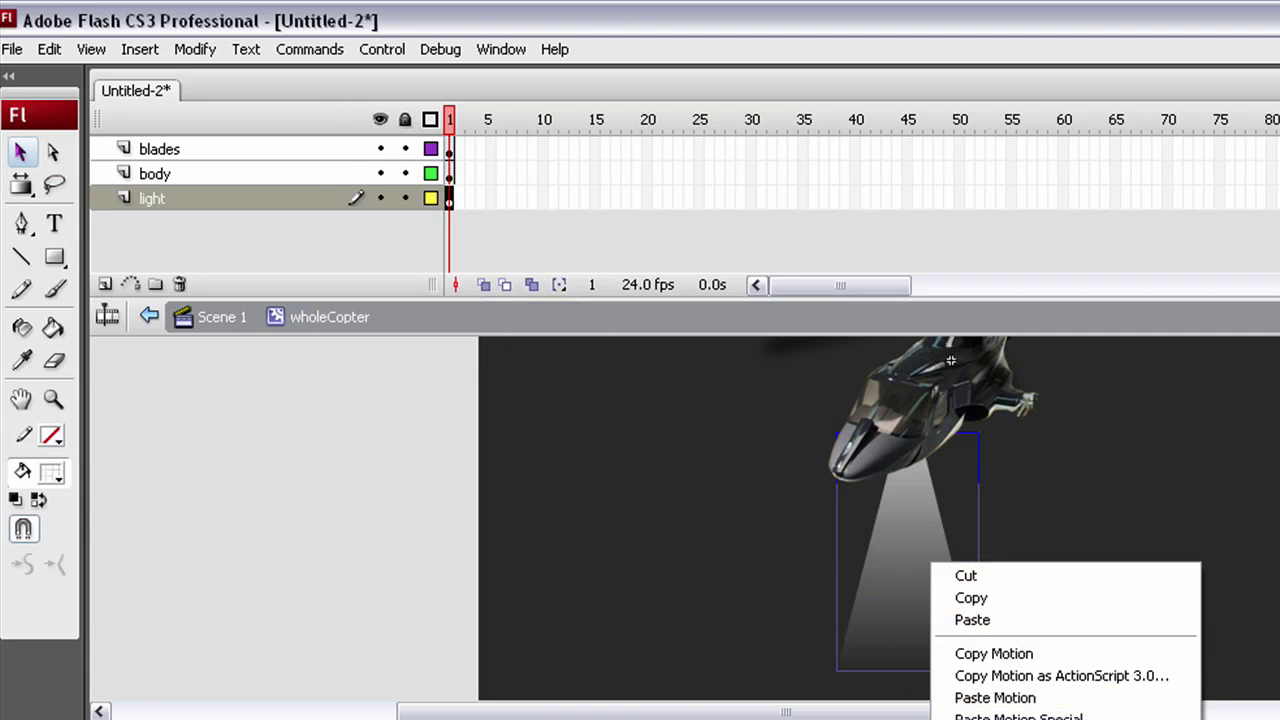
key(F8)
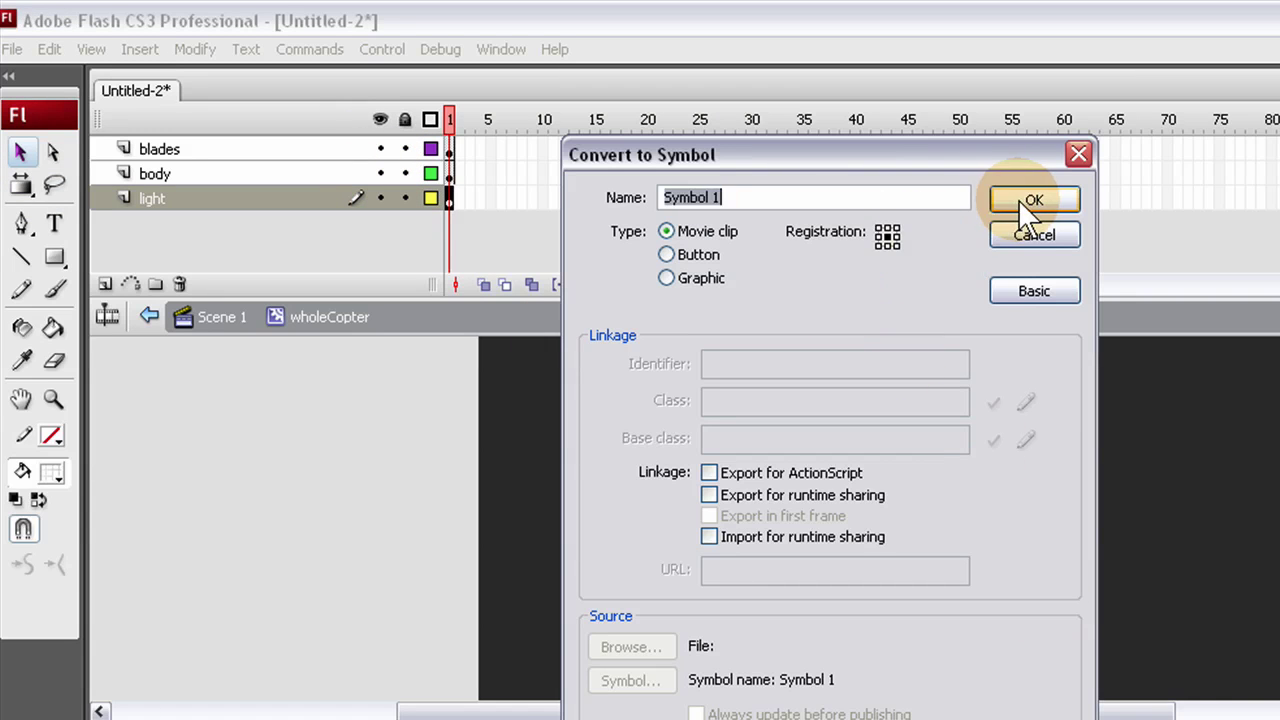
text(light)
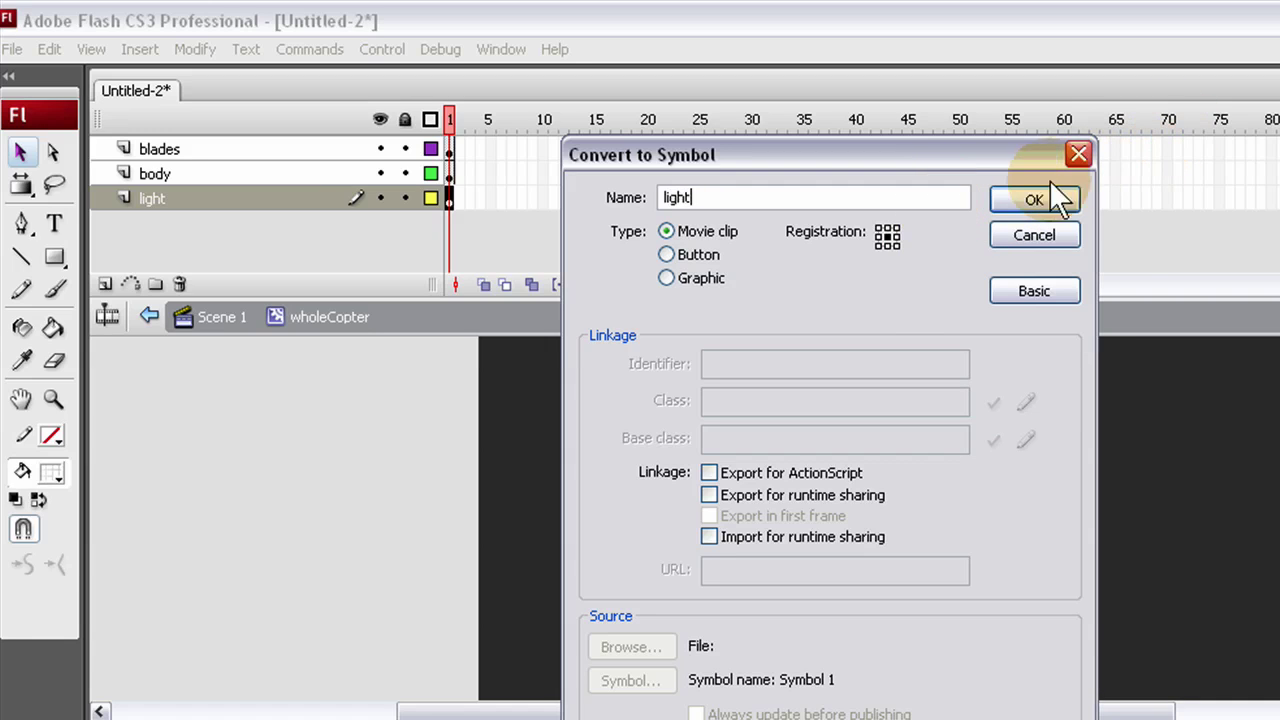
click(1036, 200)
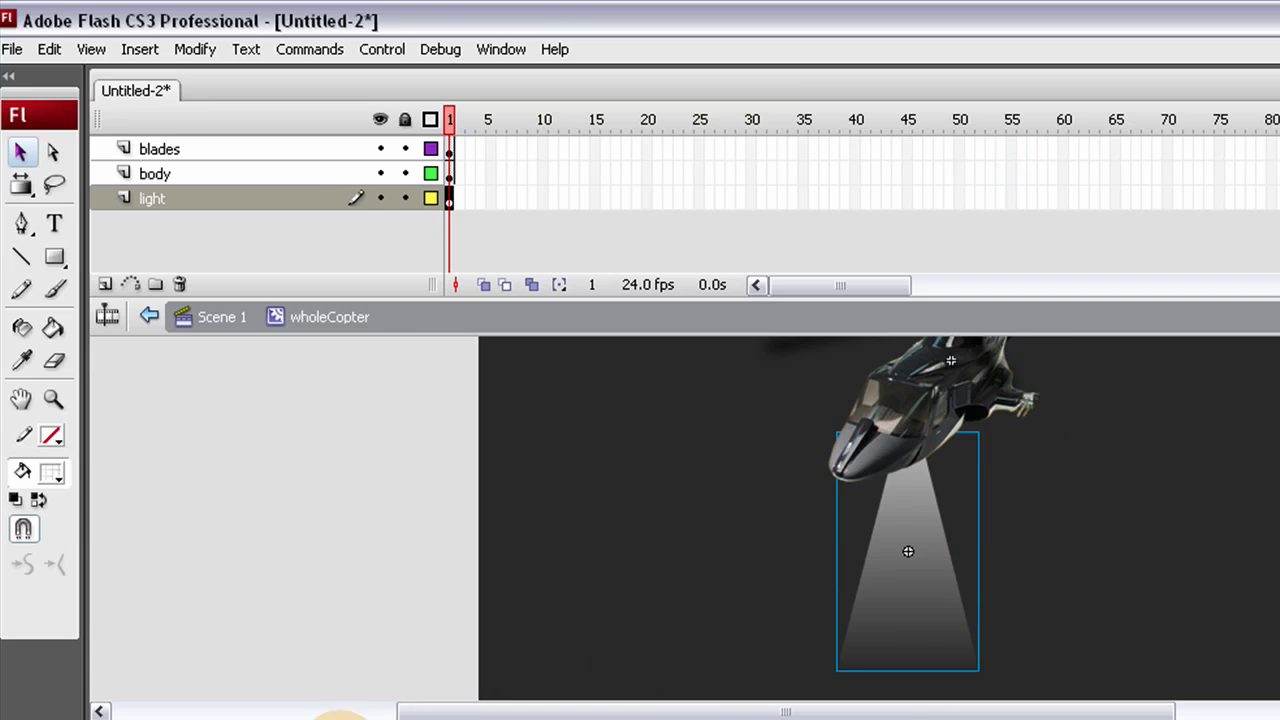
Wrap the light clip in a new movie clip symbol named 'copterLight' and reselect it
right_click(918, 604)
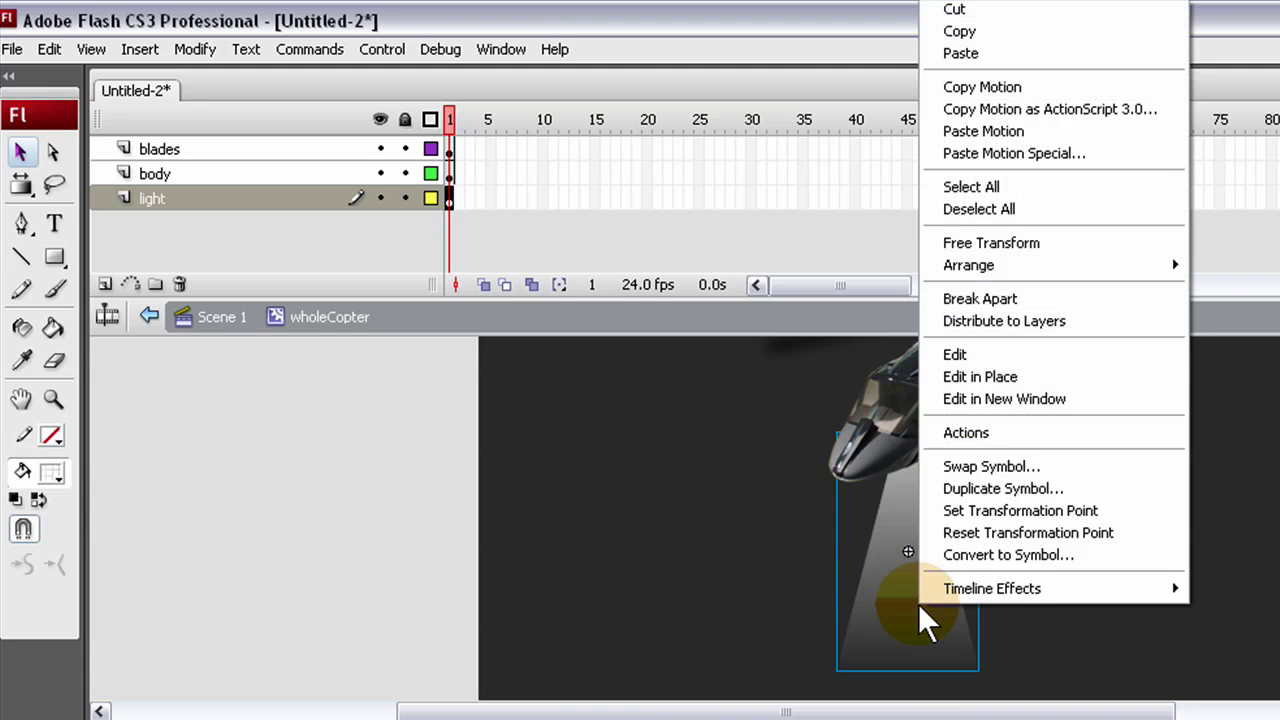
click(1002, 555)
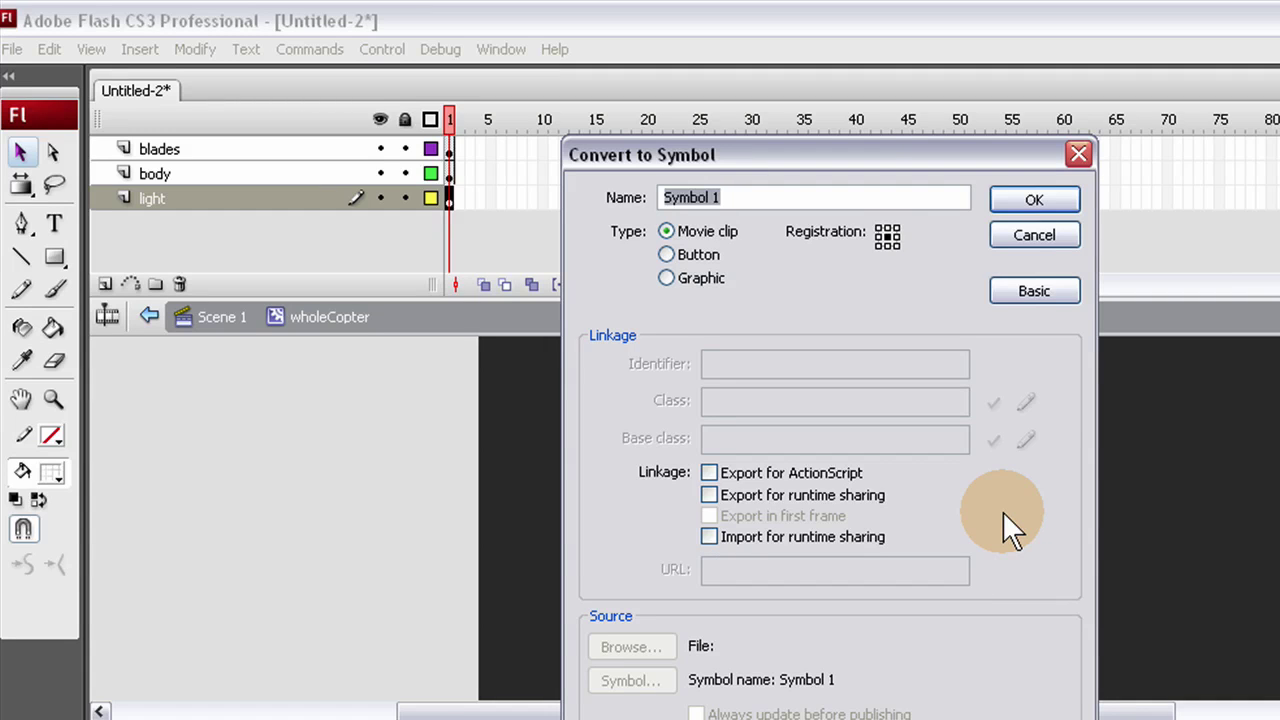
text(copte)
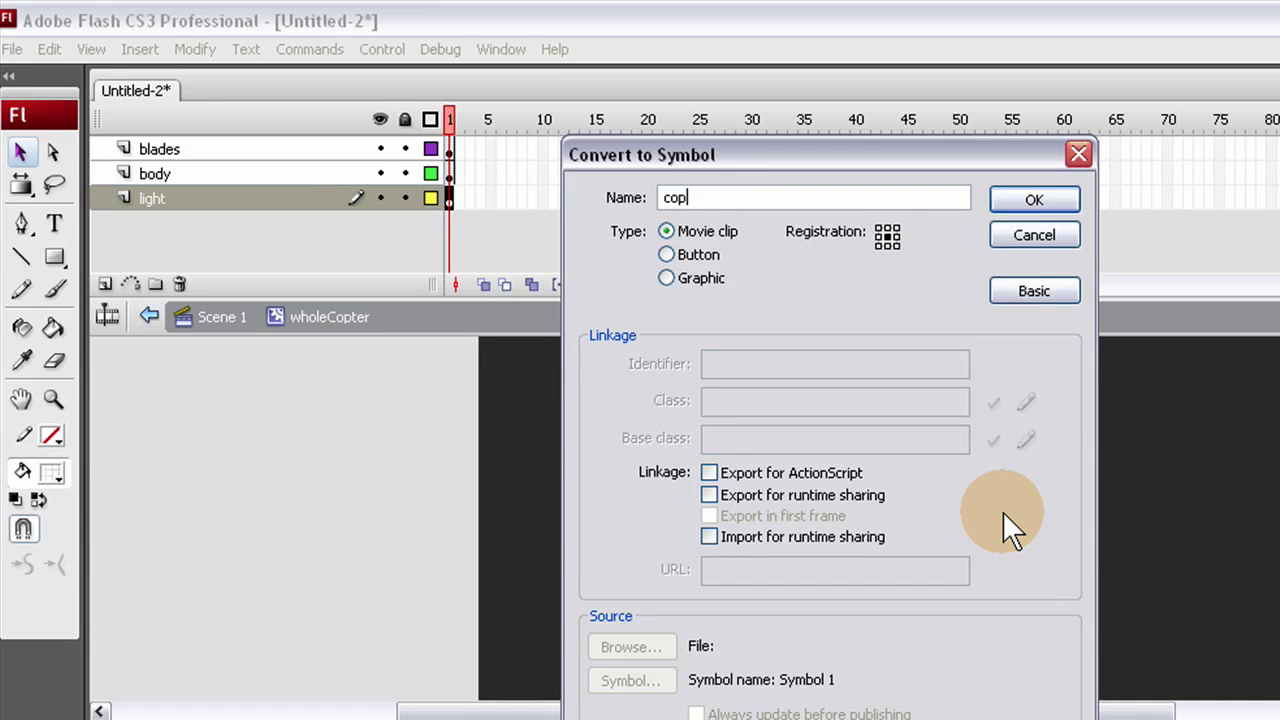
text(rLight)
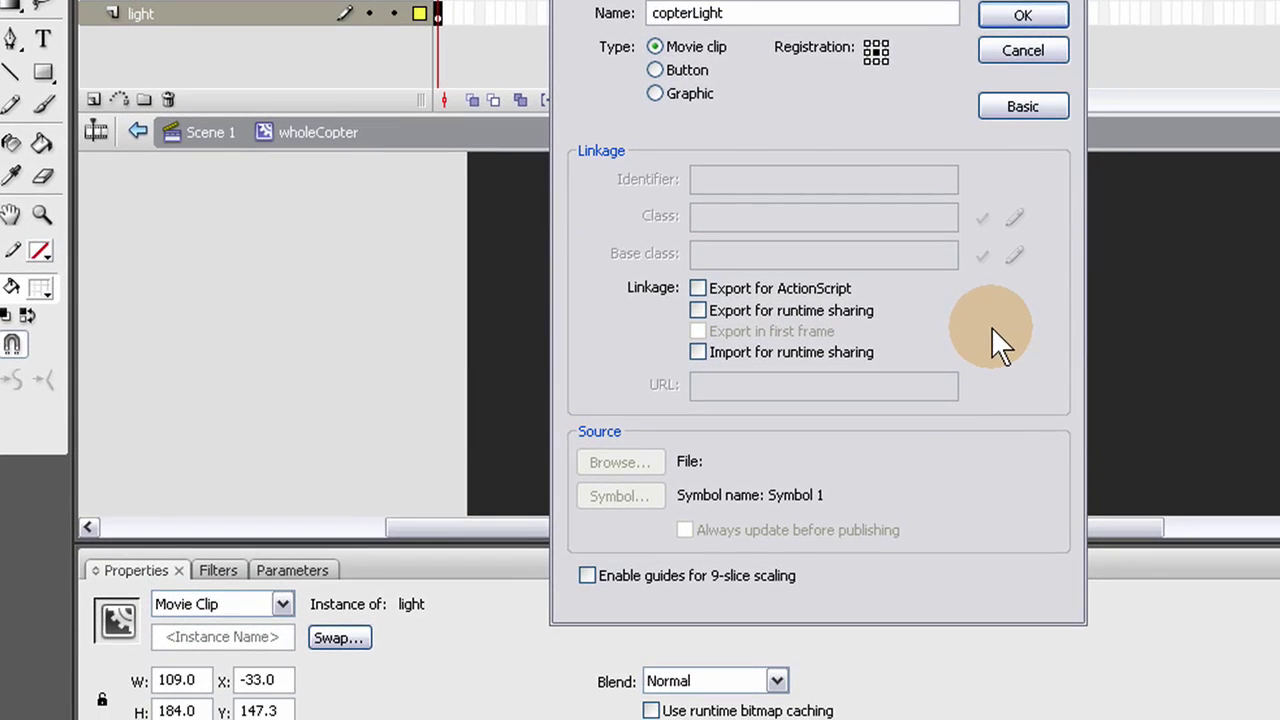
click(1022, 14)
click(785, 432)
click(865, 420)
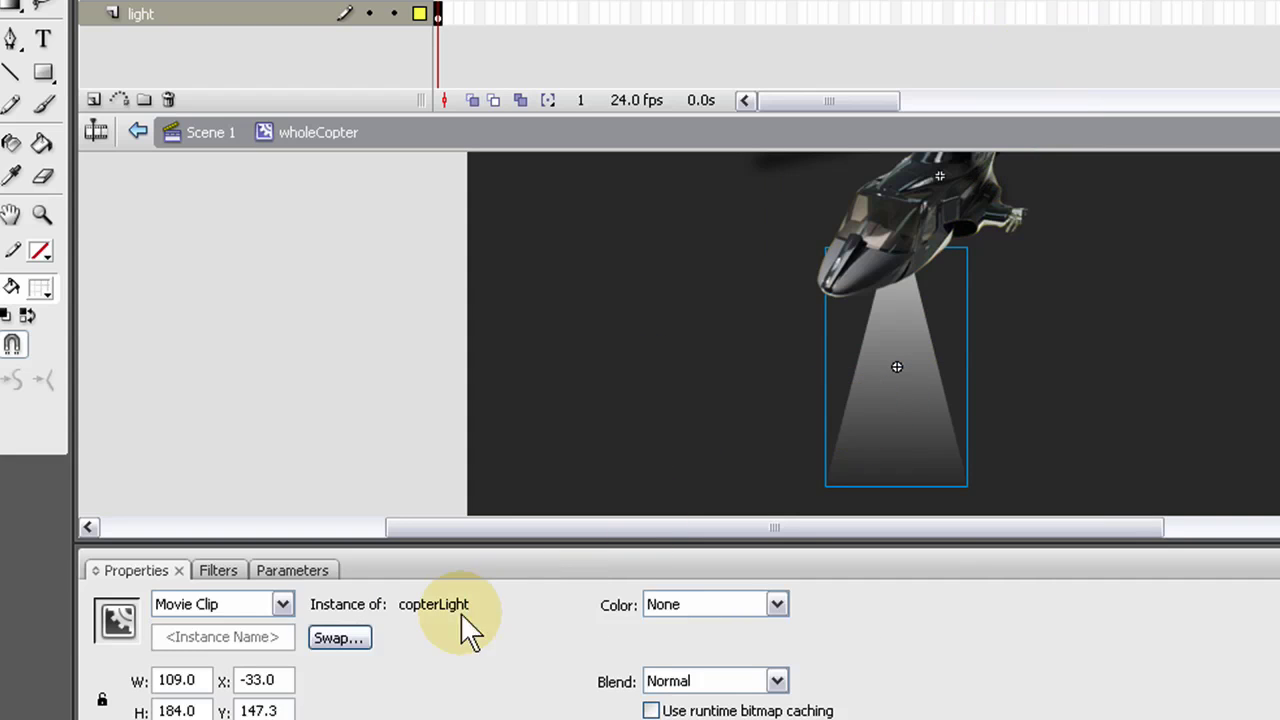
Inside copterLight, move the beam's pivot to its top and rotate it to point down-left
double_click(888, 416)
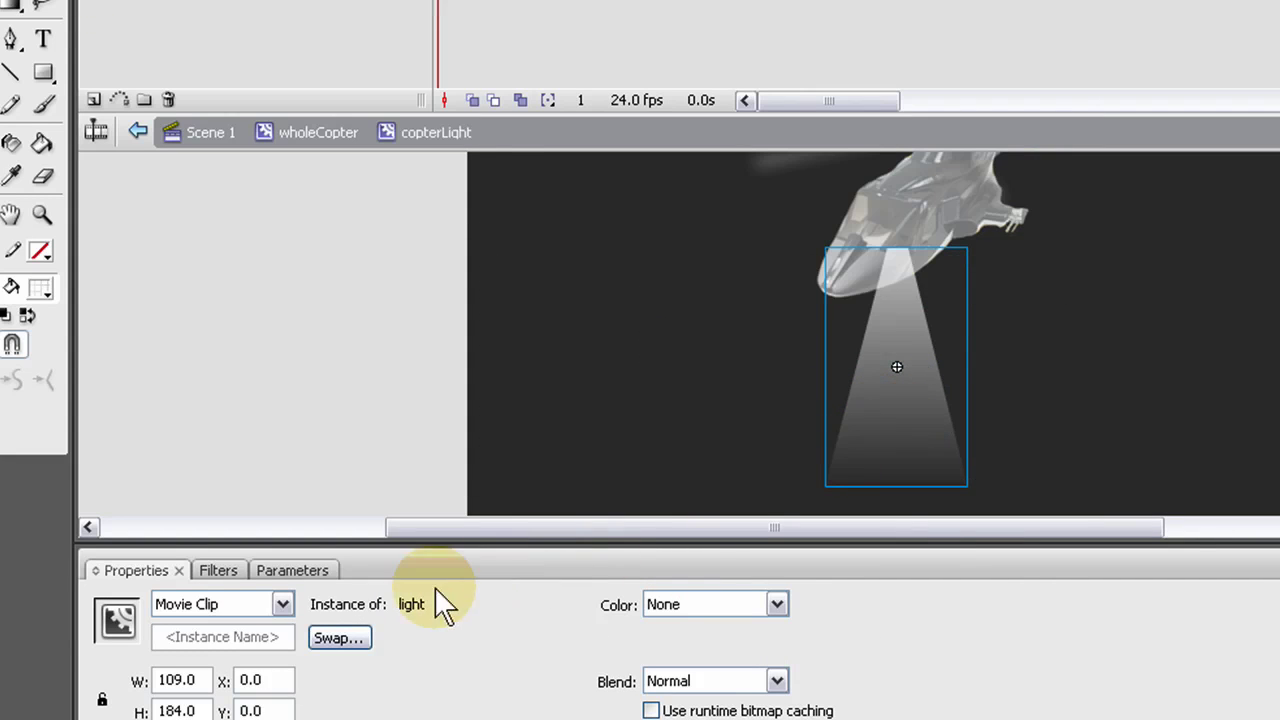
click(688, 345)
click(885, 388)
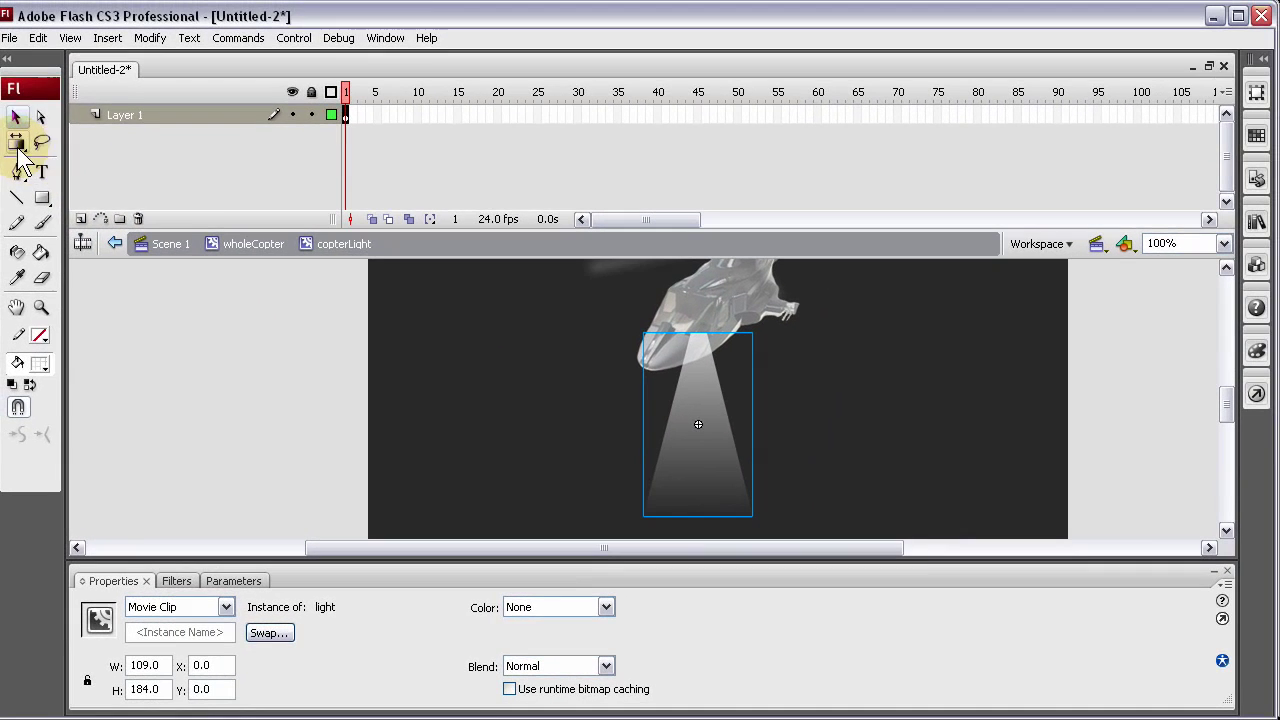
click(10, 1)
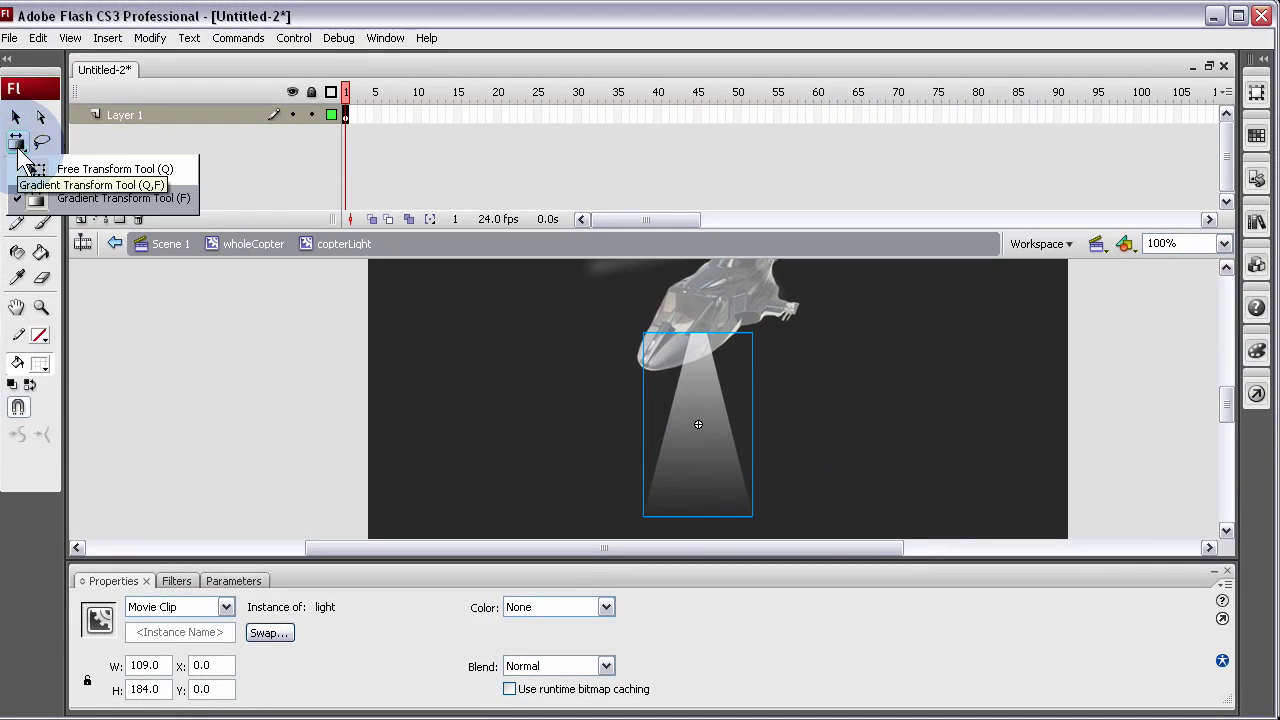
click(80, 168)
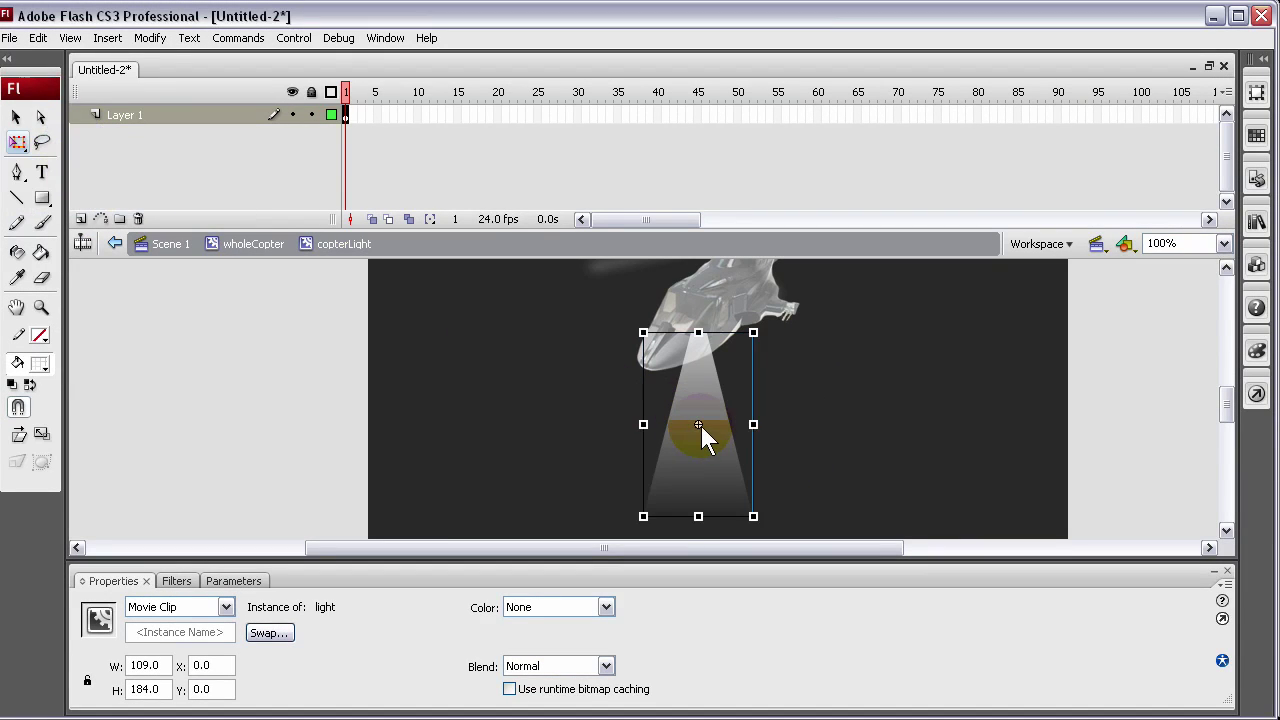
drag(701, 426, 703, 340)
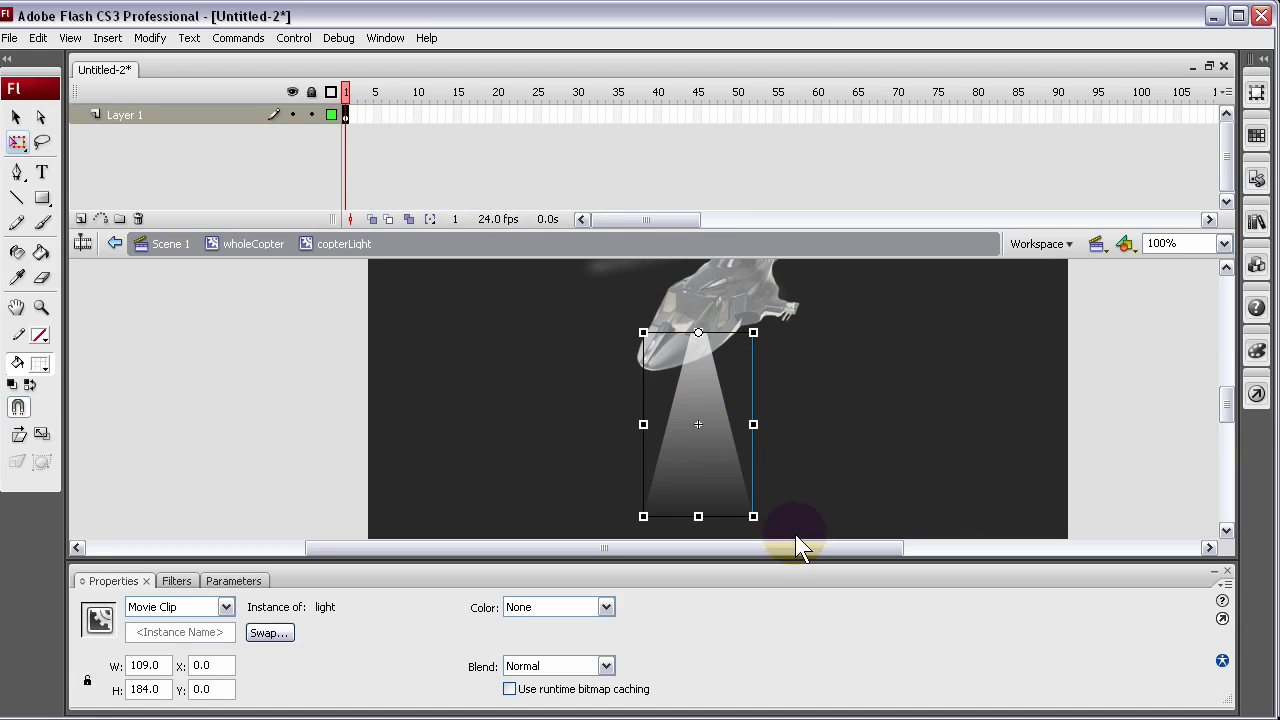
drag(759, 523, 704, 526)
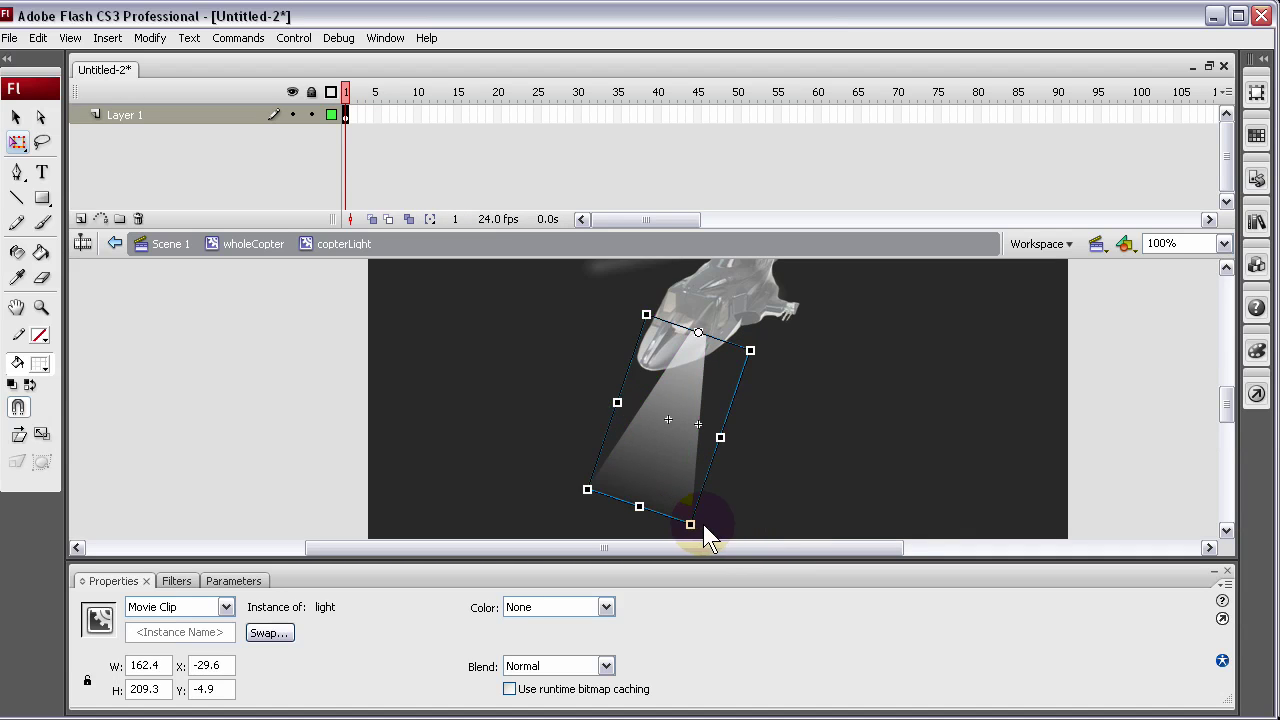
Add a keyframe at frame 12 and swing the beam to point down-right
click(402, 117)
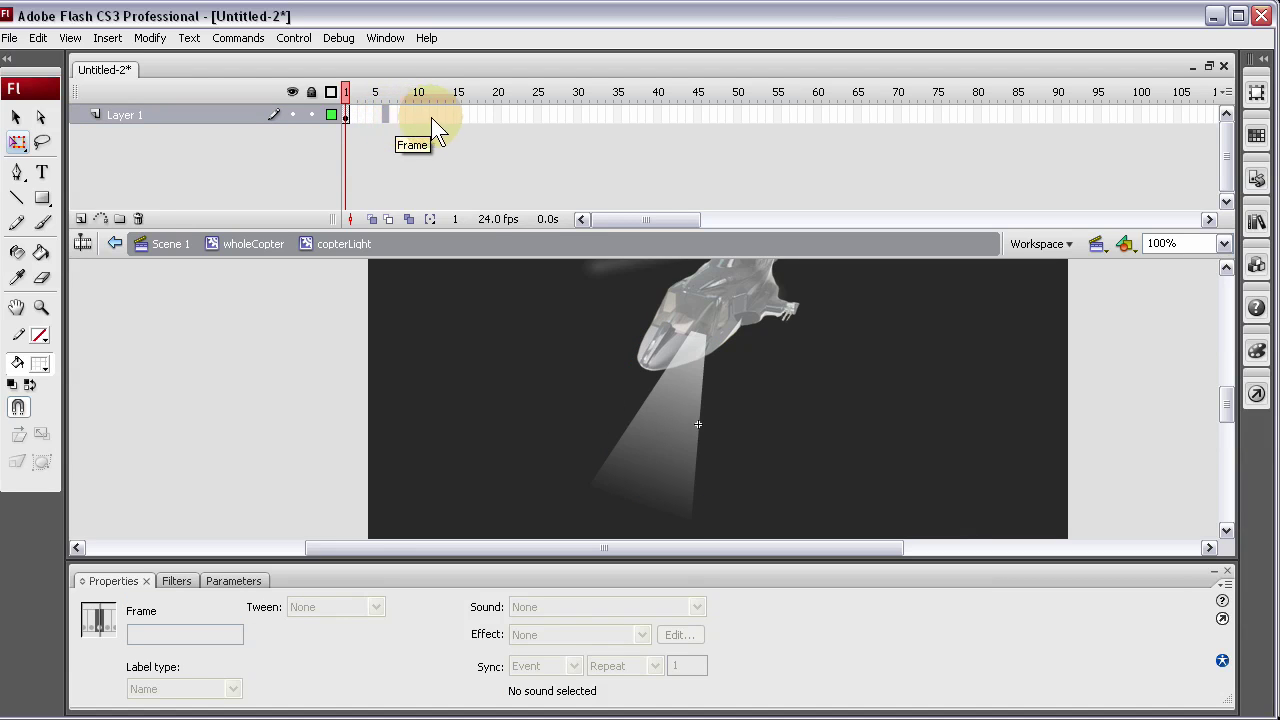
drag(432, 116, 458, 116)
click(436, 116)
key(F6)
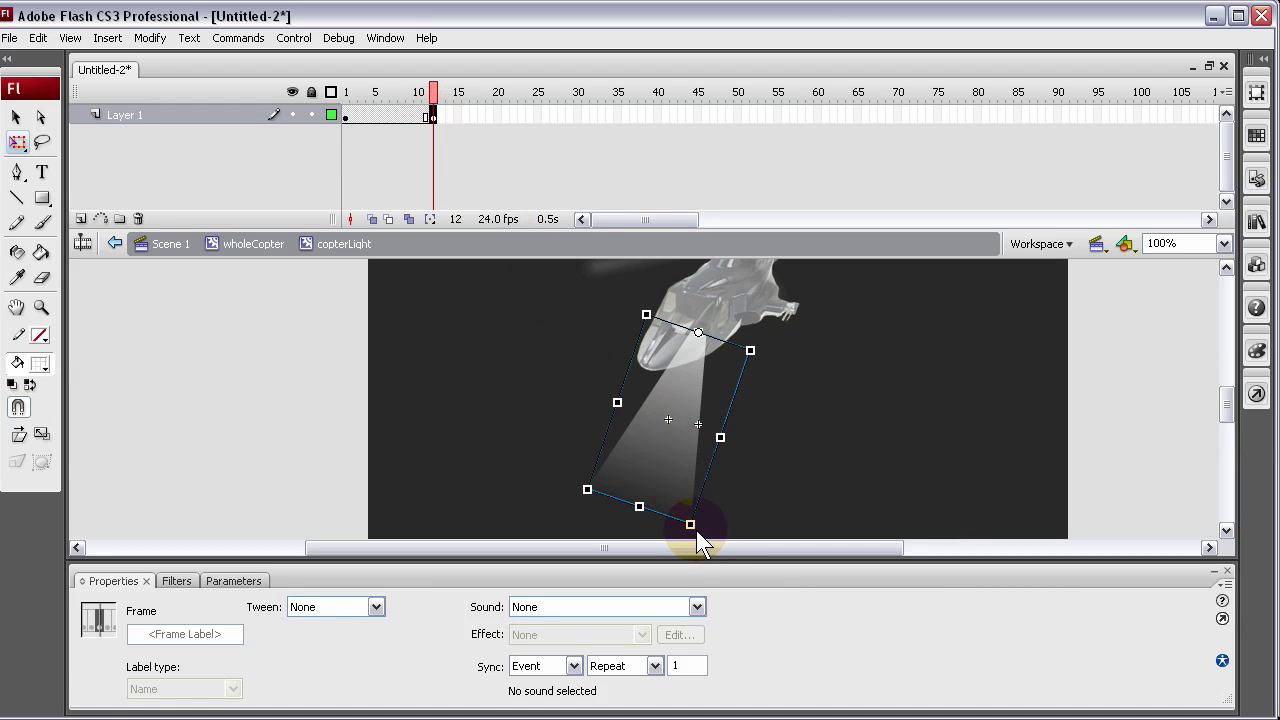
drag(701, 531, 832, 486)
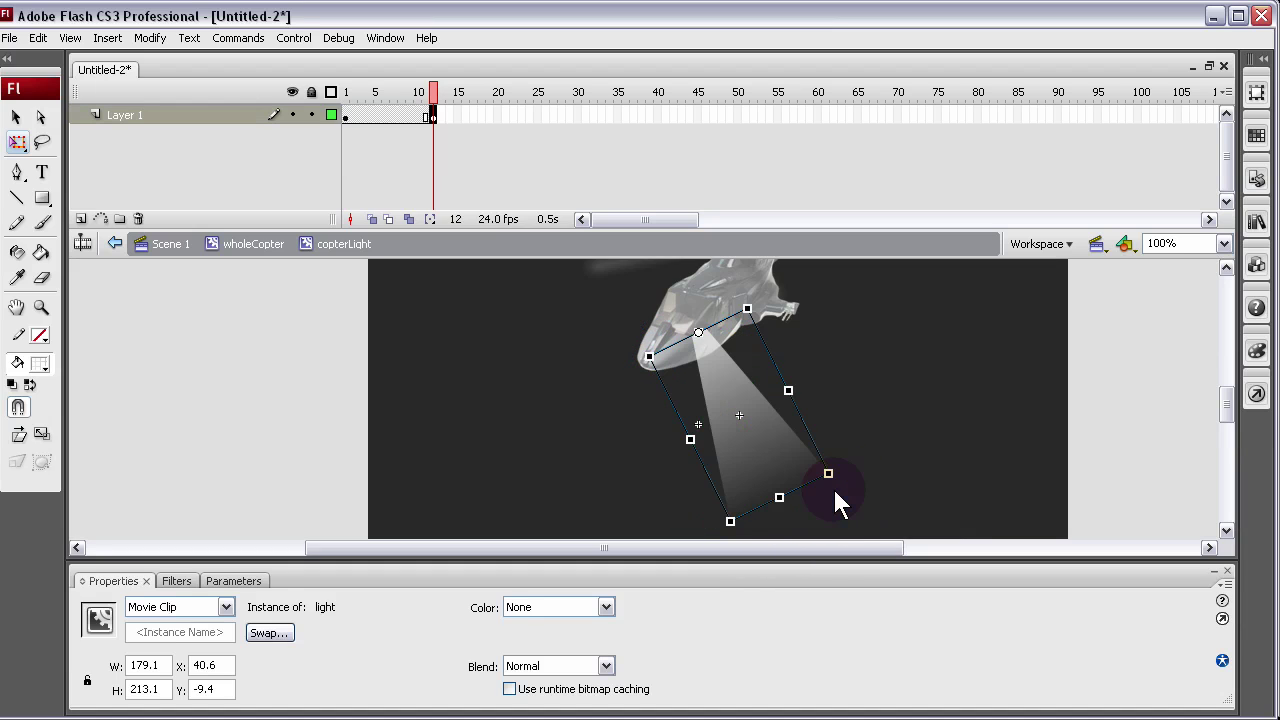
Add keyframes at frames 24 and 36, swinging the beam back down-left at 36
click(526, 119)
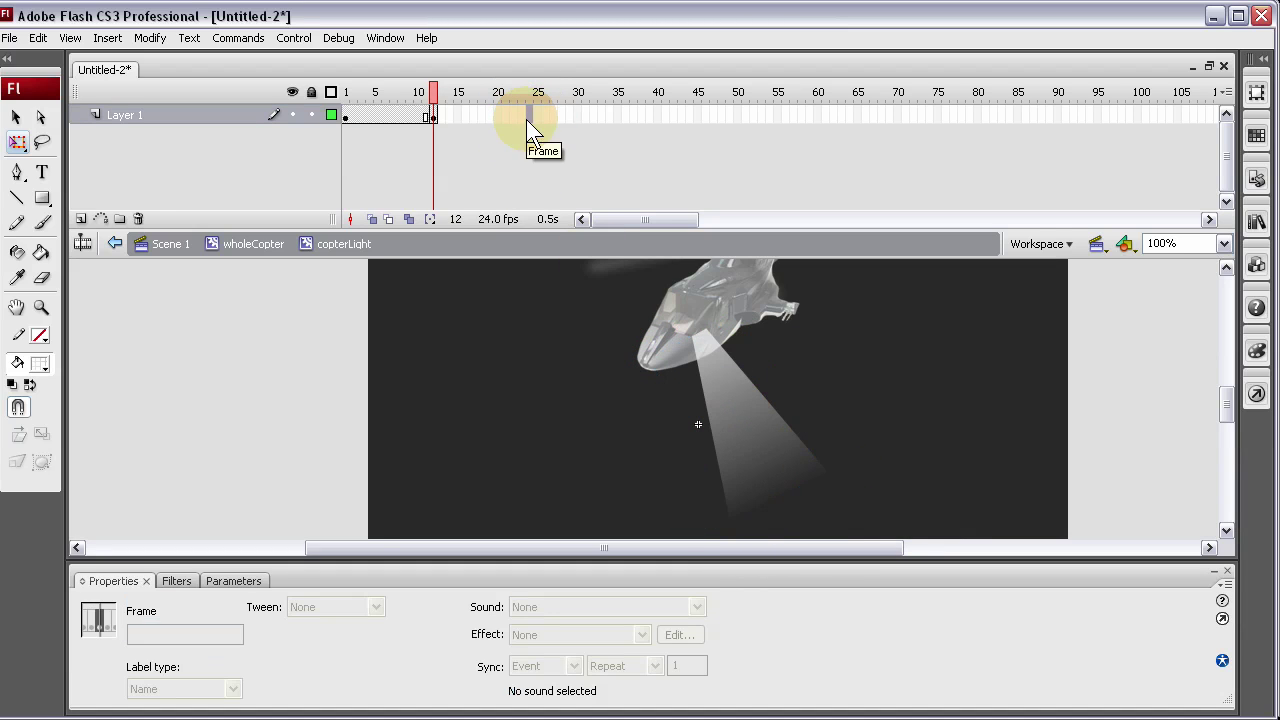
key(F6)
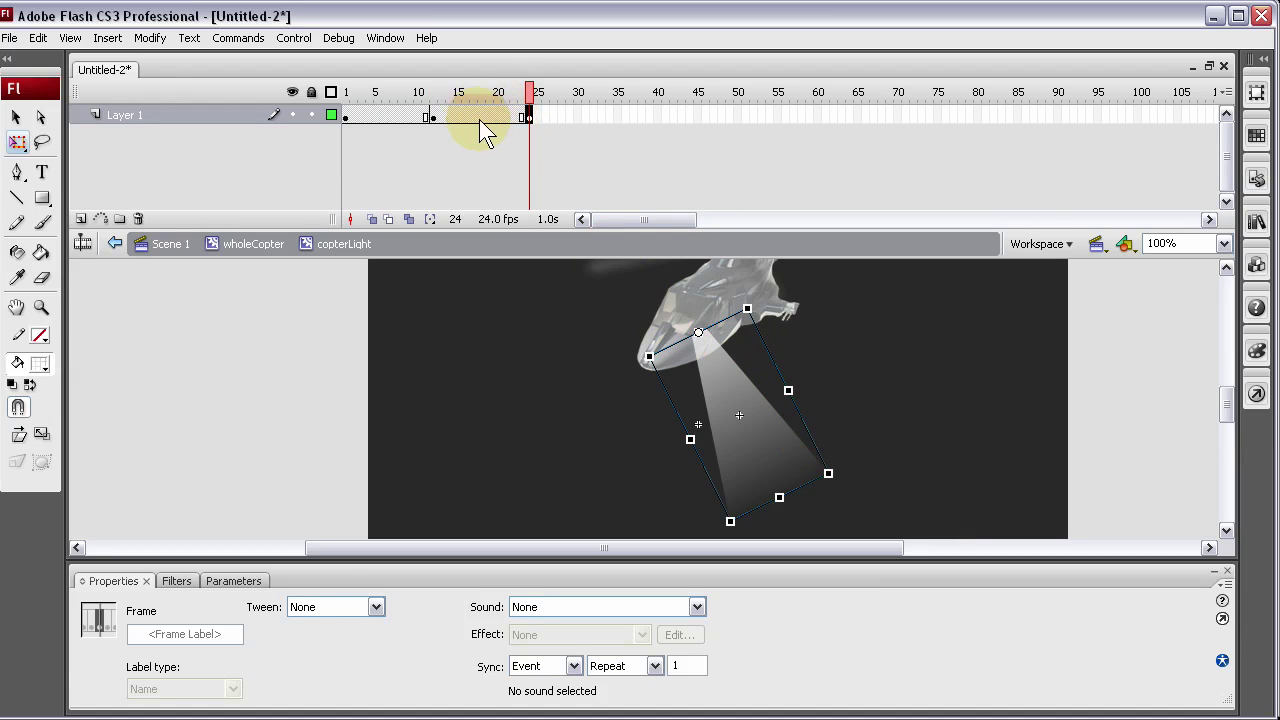
mouse_move(529, 95)
mouse_down()
mouse_move(348, 91)
mouse_move(529, 93)
mouse_up()
click(529, 112)
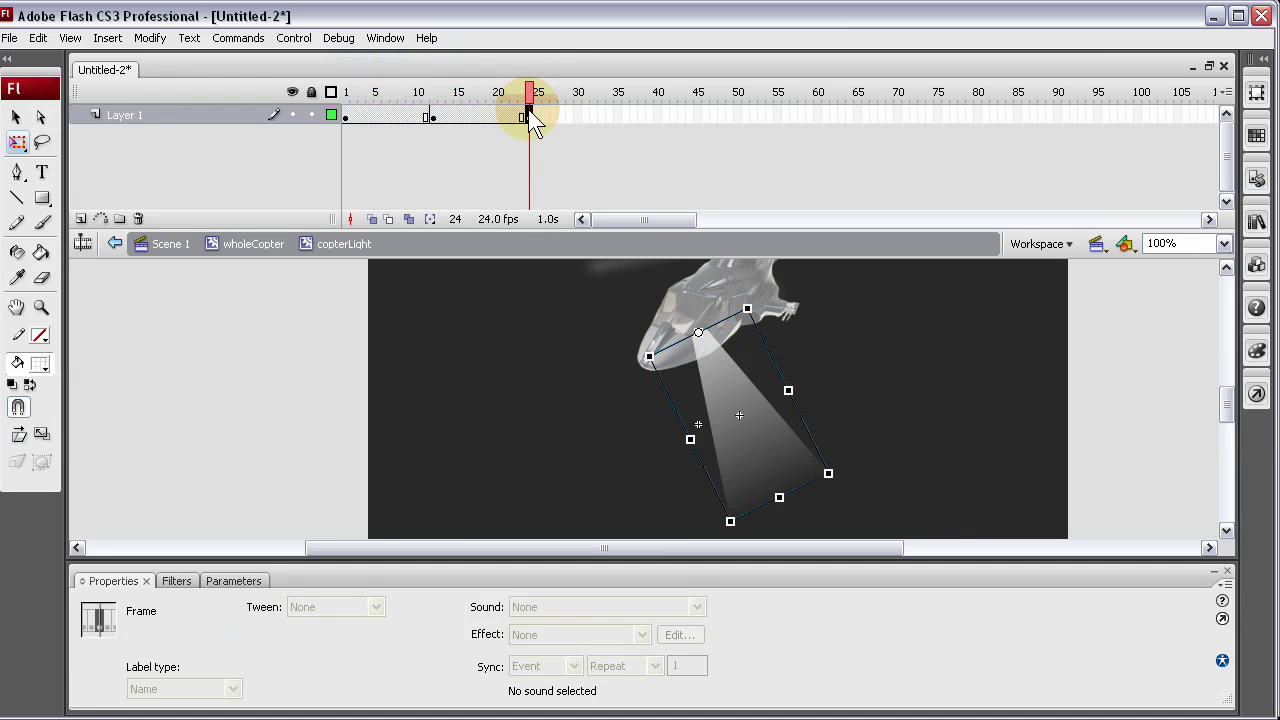
click(627, 116)
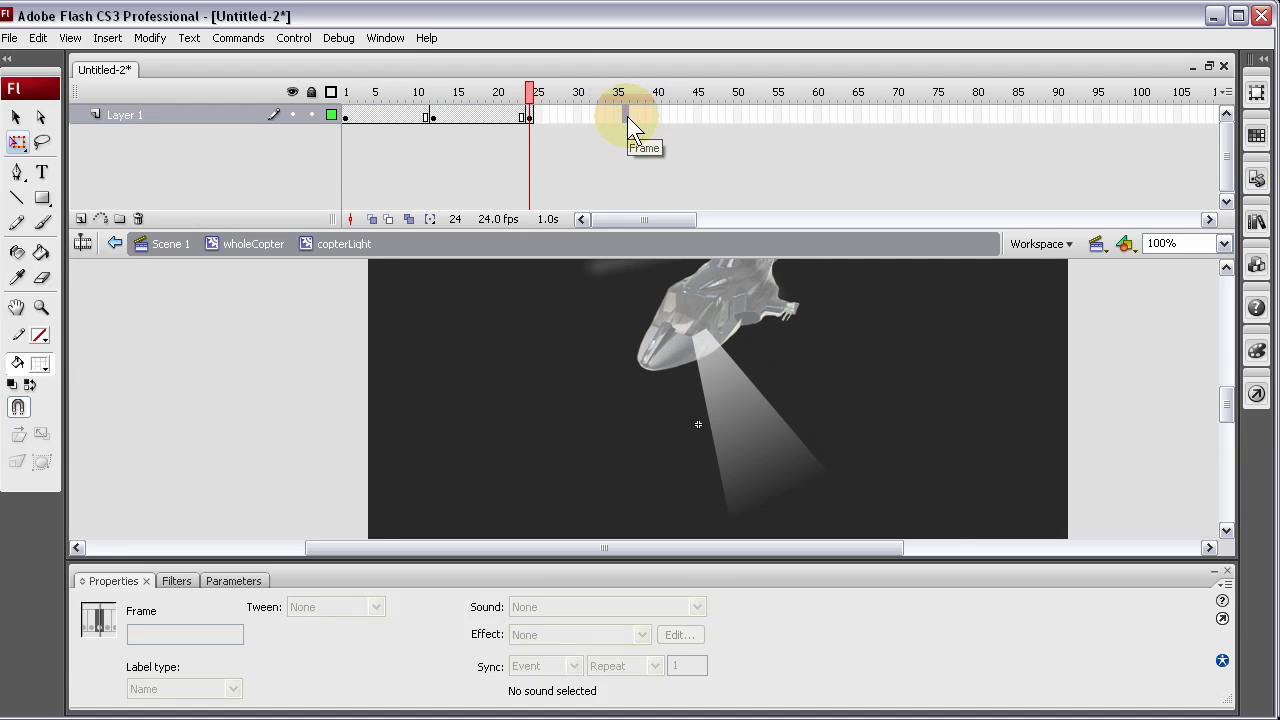
key(F6)
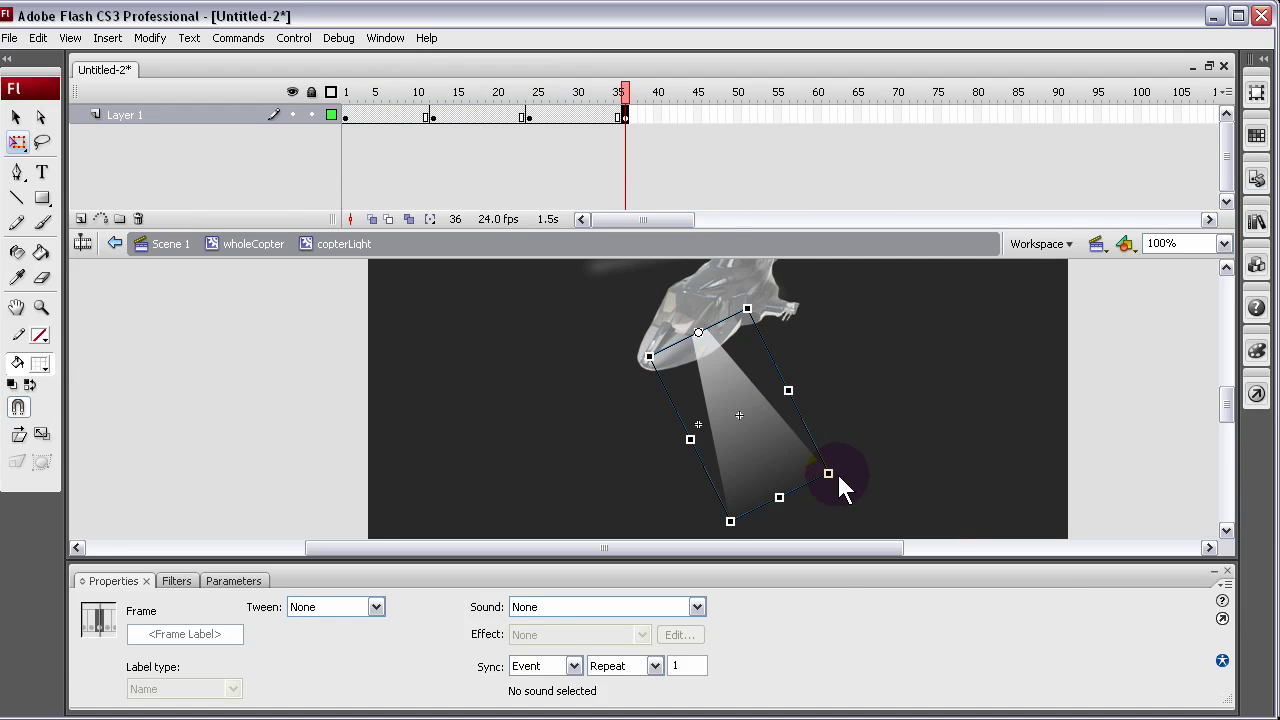
drag(838, 475, 700, 512)
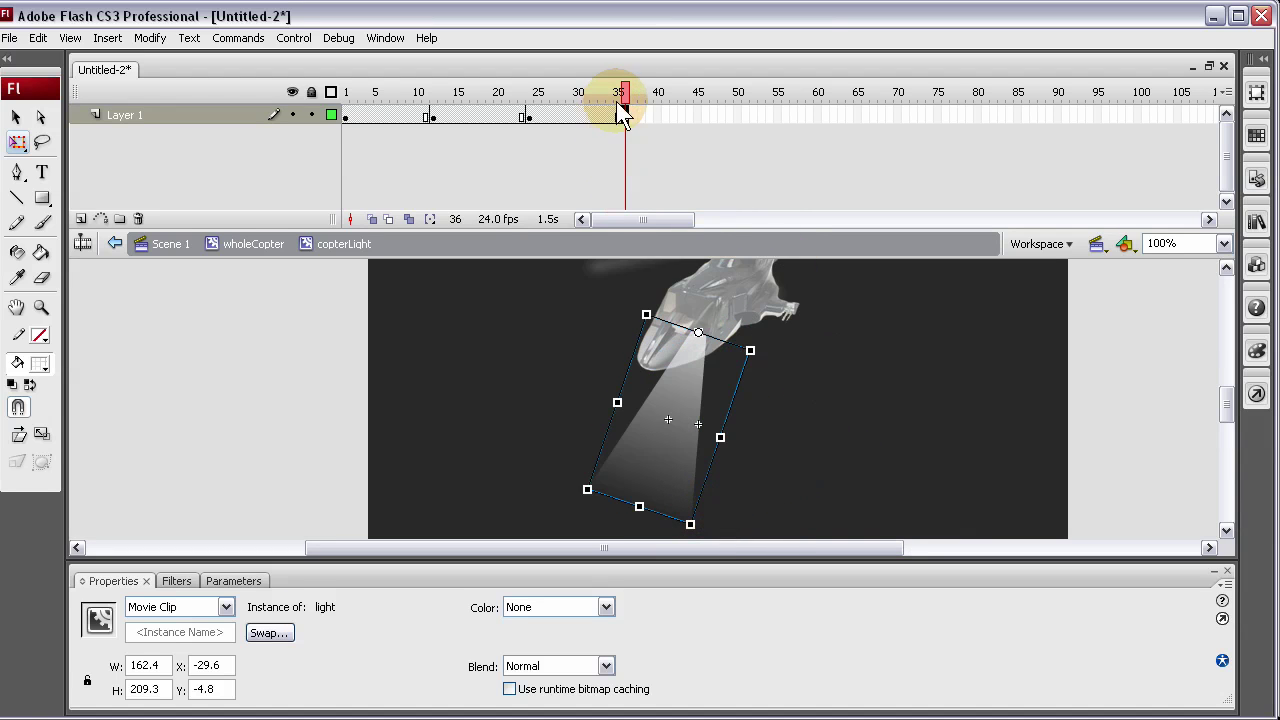
Add motion tweens across frames 1–12, 12–24 and 24–36, then scrub the swing
right_click(577, 118)
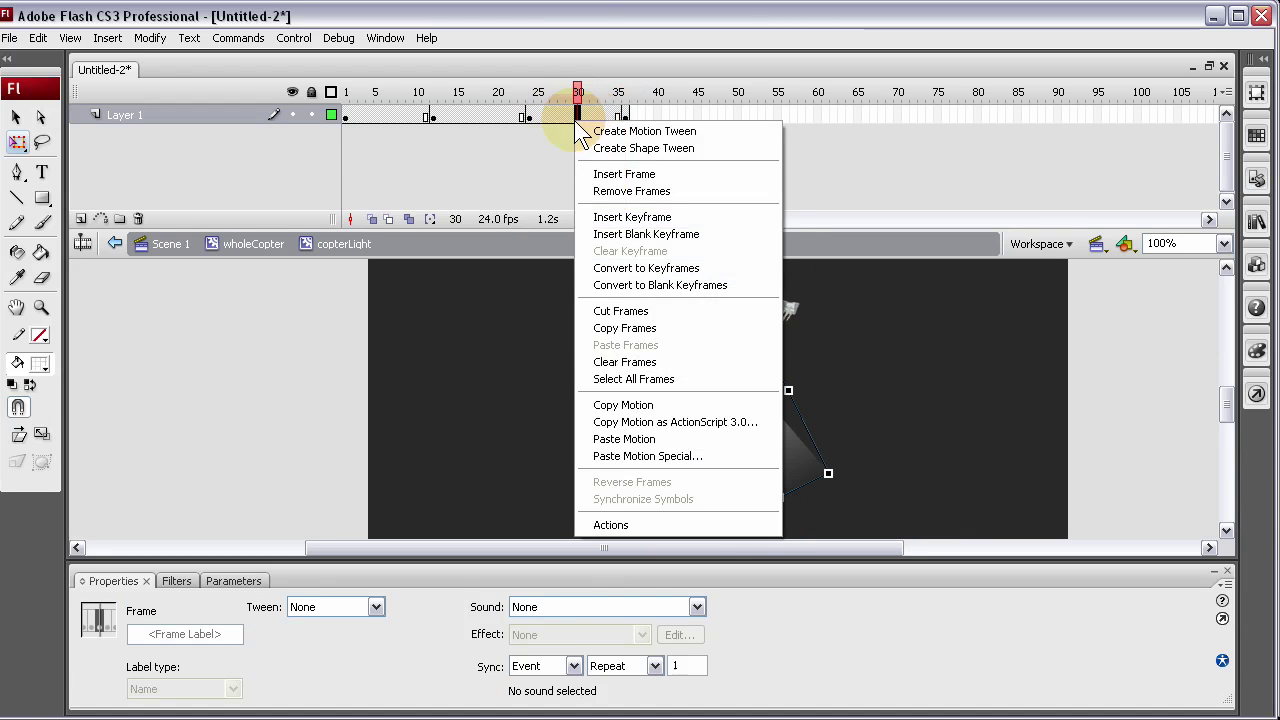
click(624, 130)
right_click(467, 118)
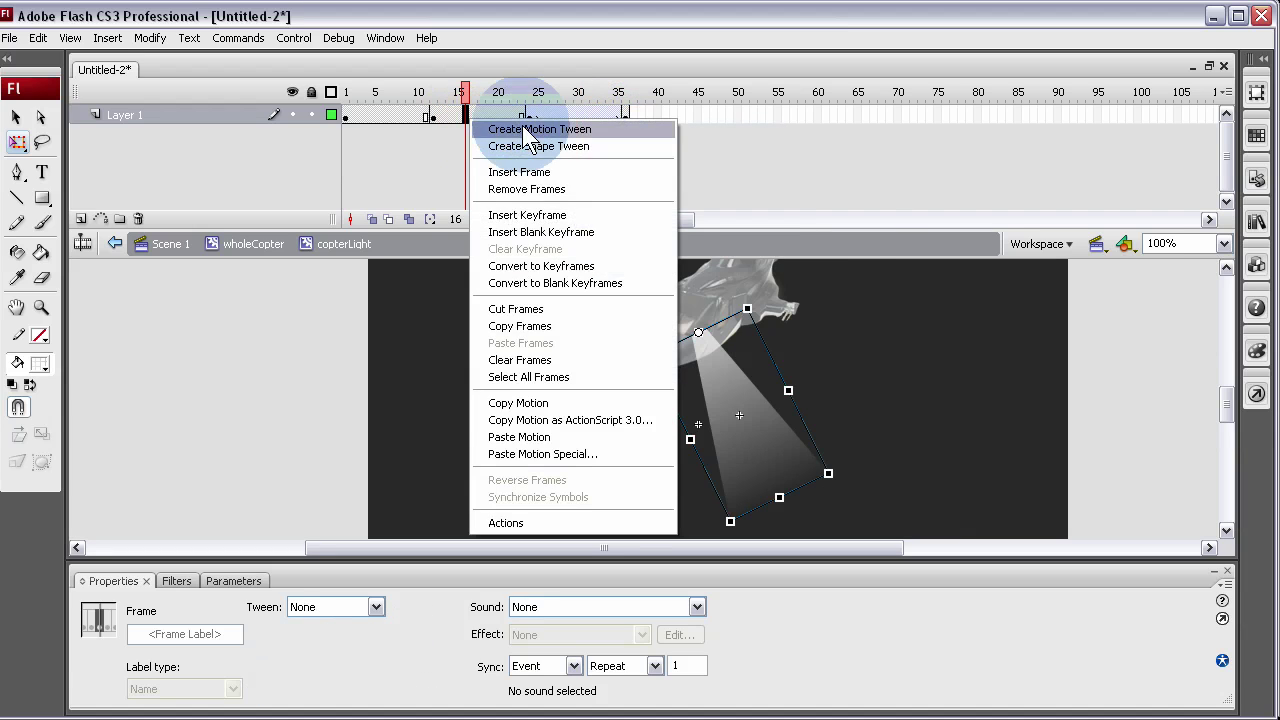
click(526, 135)
right_click(377, 117)
click(428, 126)
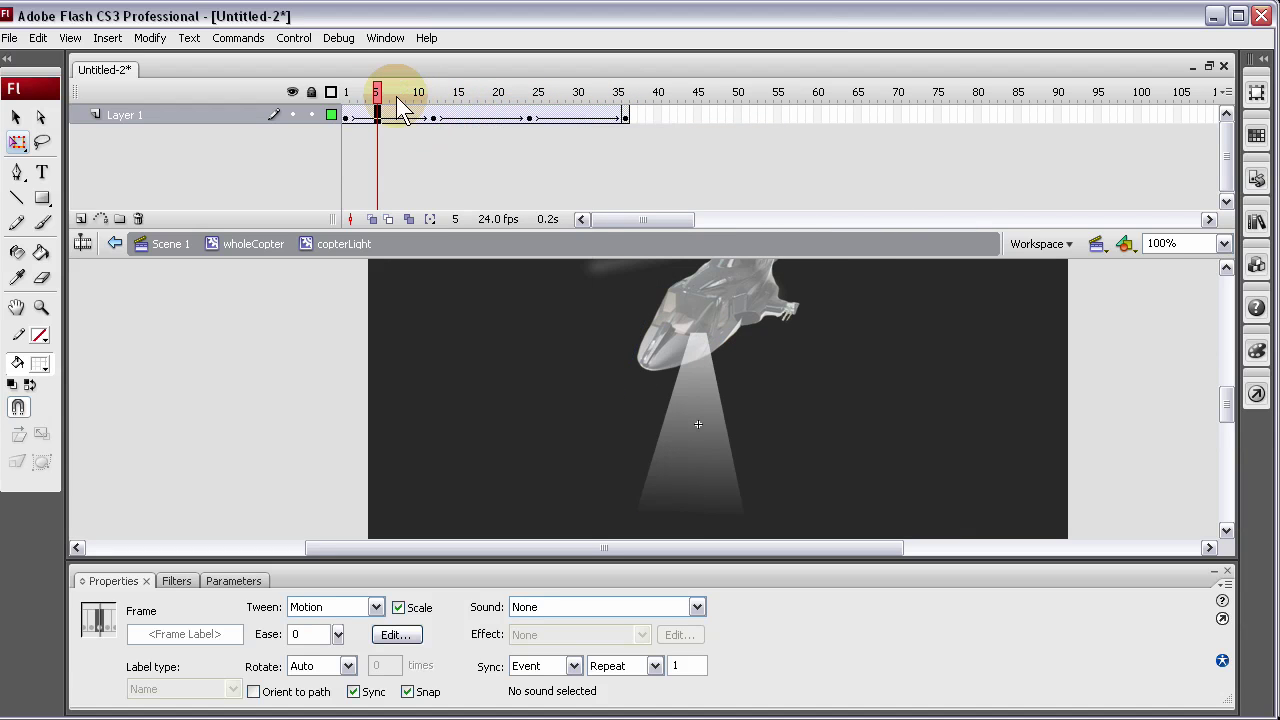
drag(380, 95, 527, 100)
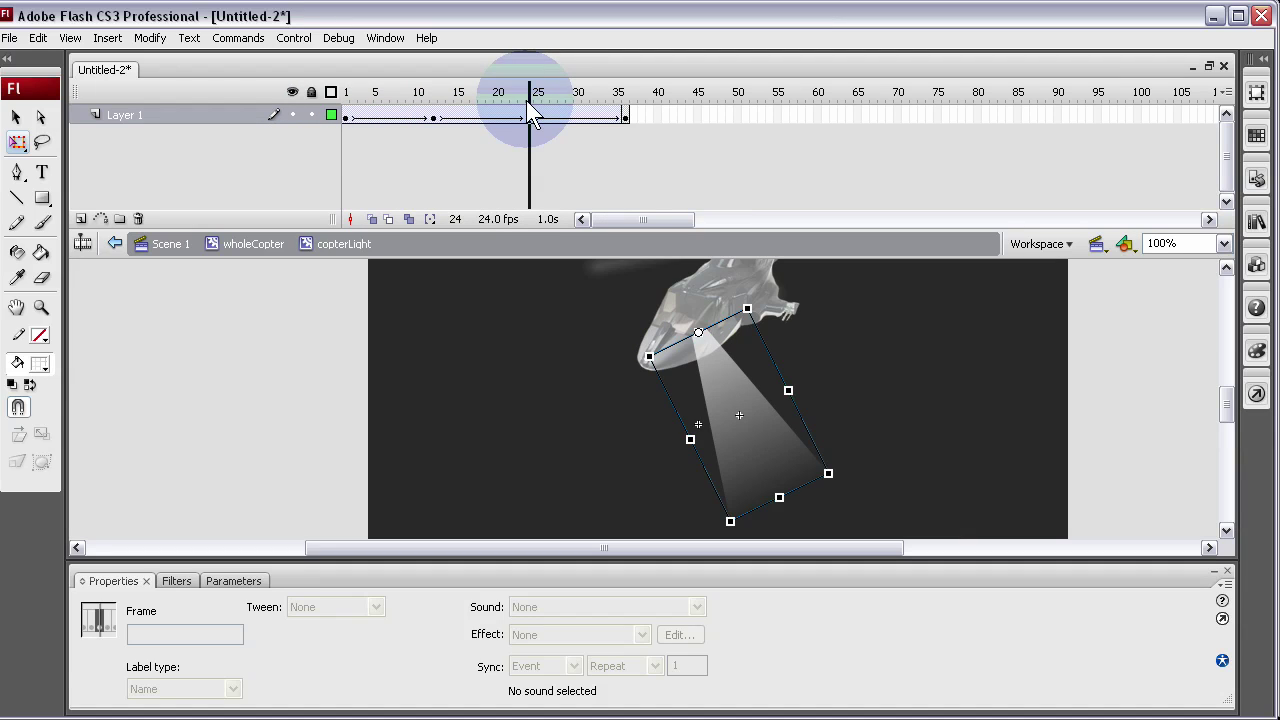
Keyframe frame 24 and rotate the beam to a new angle there
click(528, 116)
key(F6)
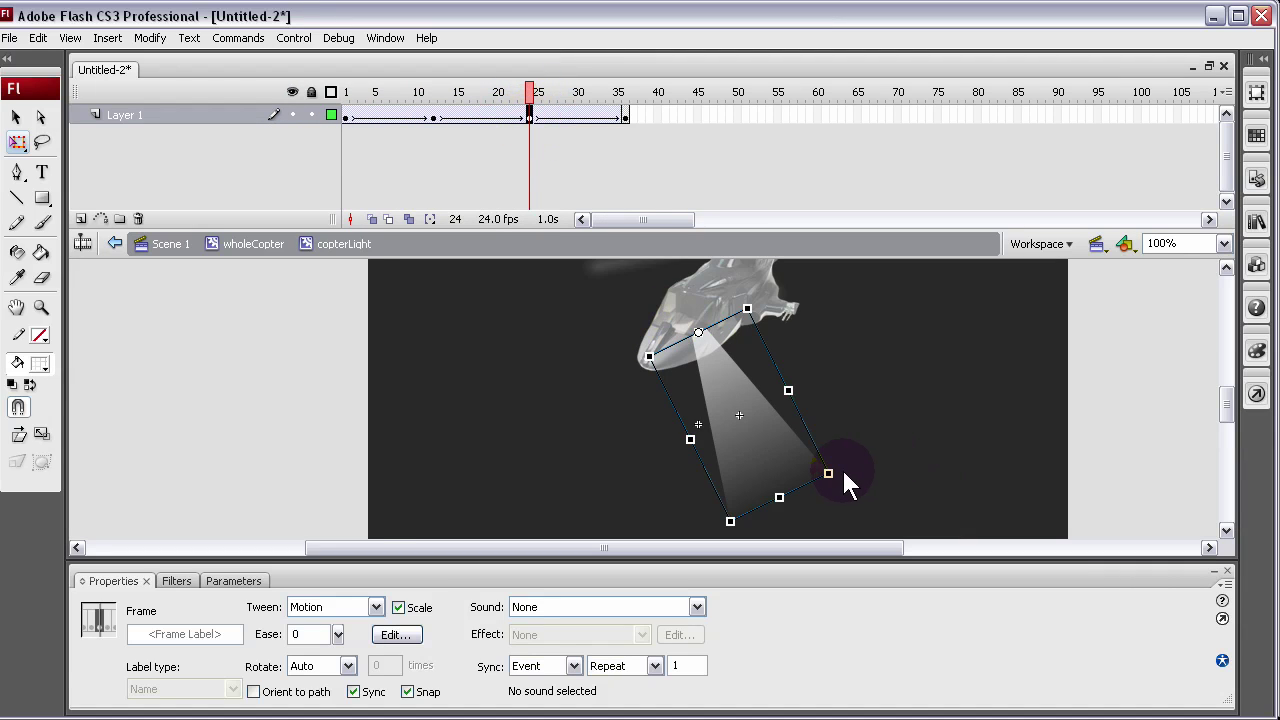
drag(831, 479, 705, 508)
mouse_move(526, 93)
mouse_down()
mouse_move(347, 93)
mouse_move(531, 95)
mouse_up()
Remove the tween after frame 24 and delete frames 25–36
right_click(578, 117)
click(607, 121)
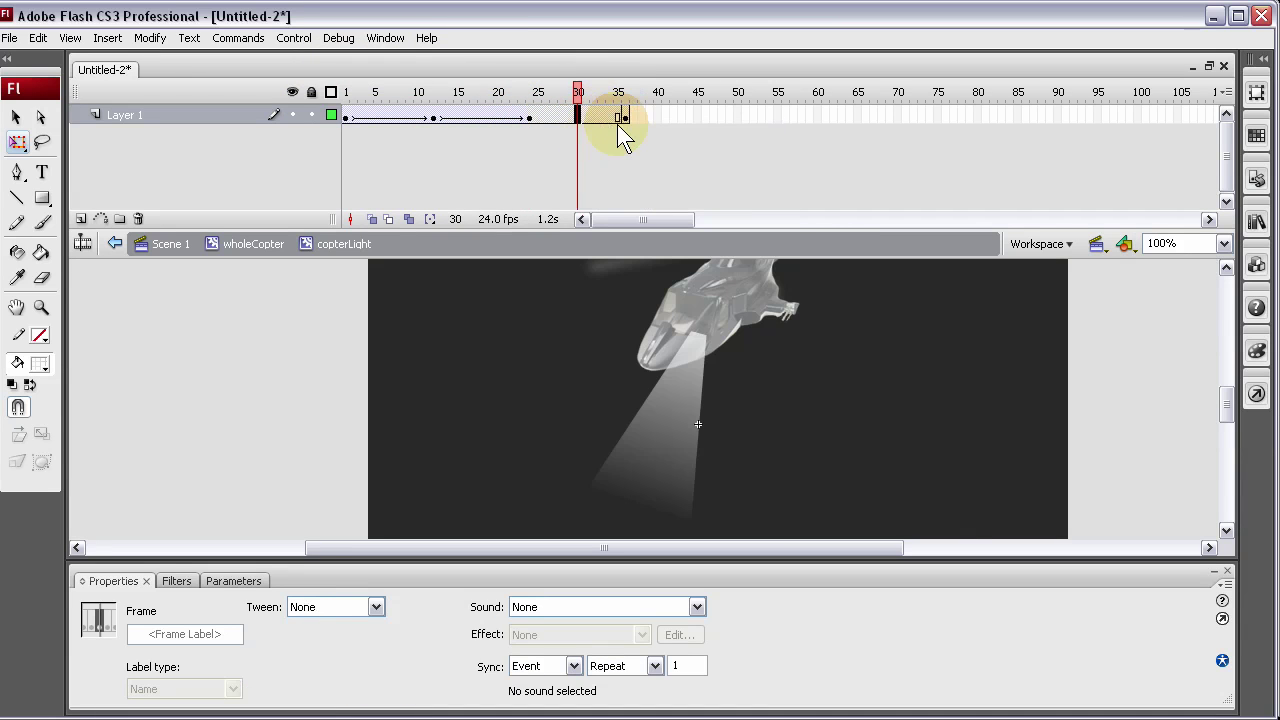
drag(543, 118, 628, 116)
right_click(583, 117)
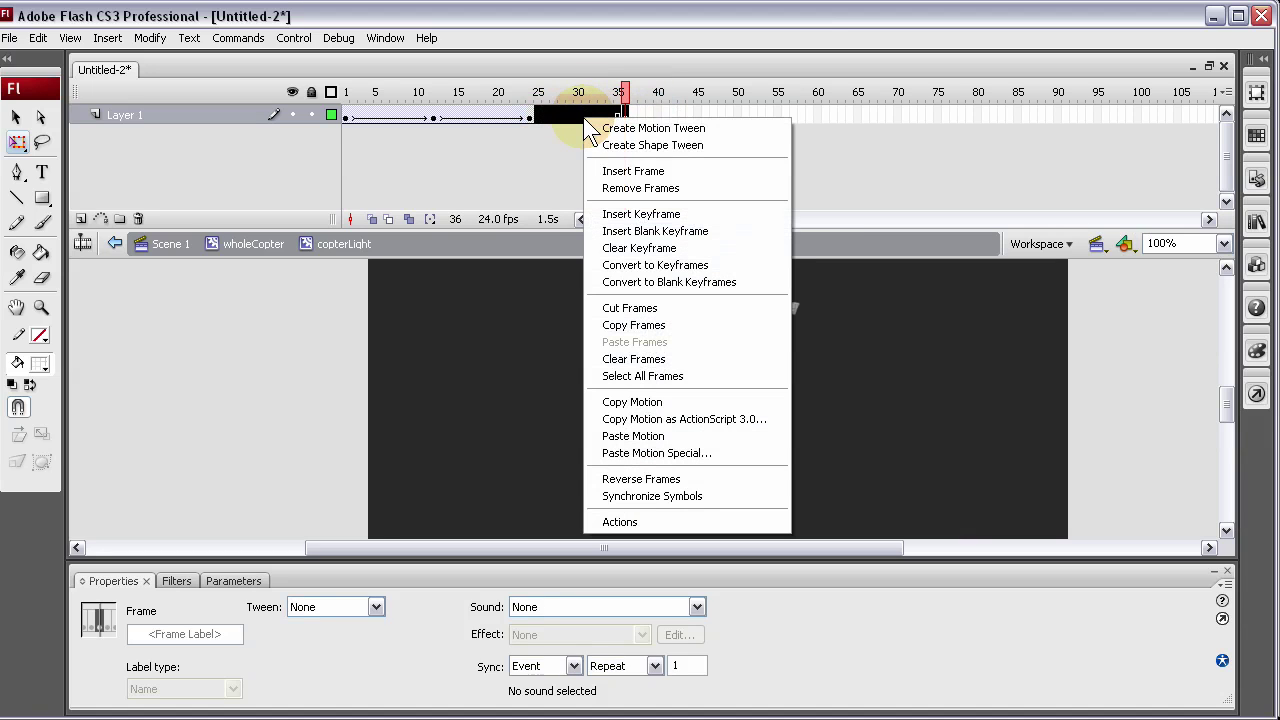
click(655, 188)
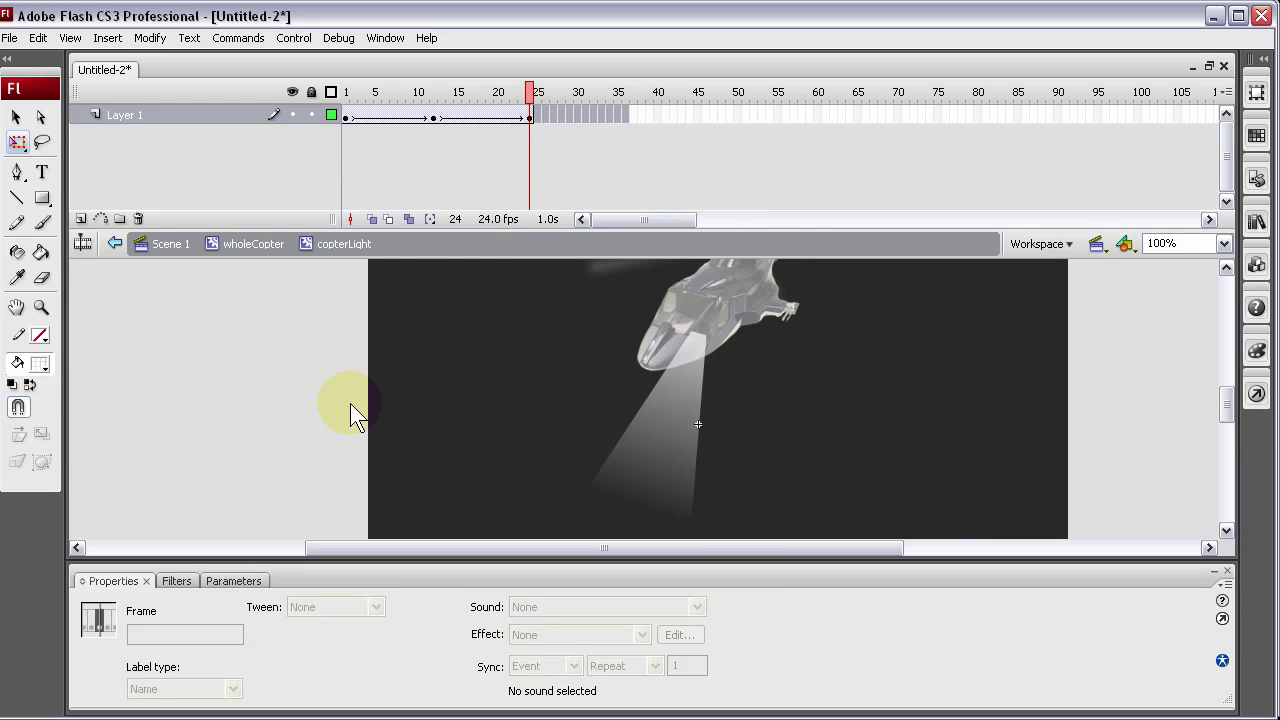
Back in wholeCopter, give the light instance a Blur filter of 24 at Medium quality
click(320, 362)
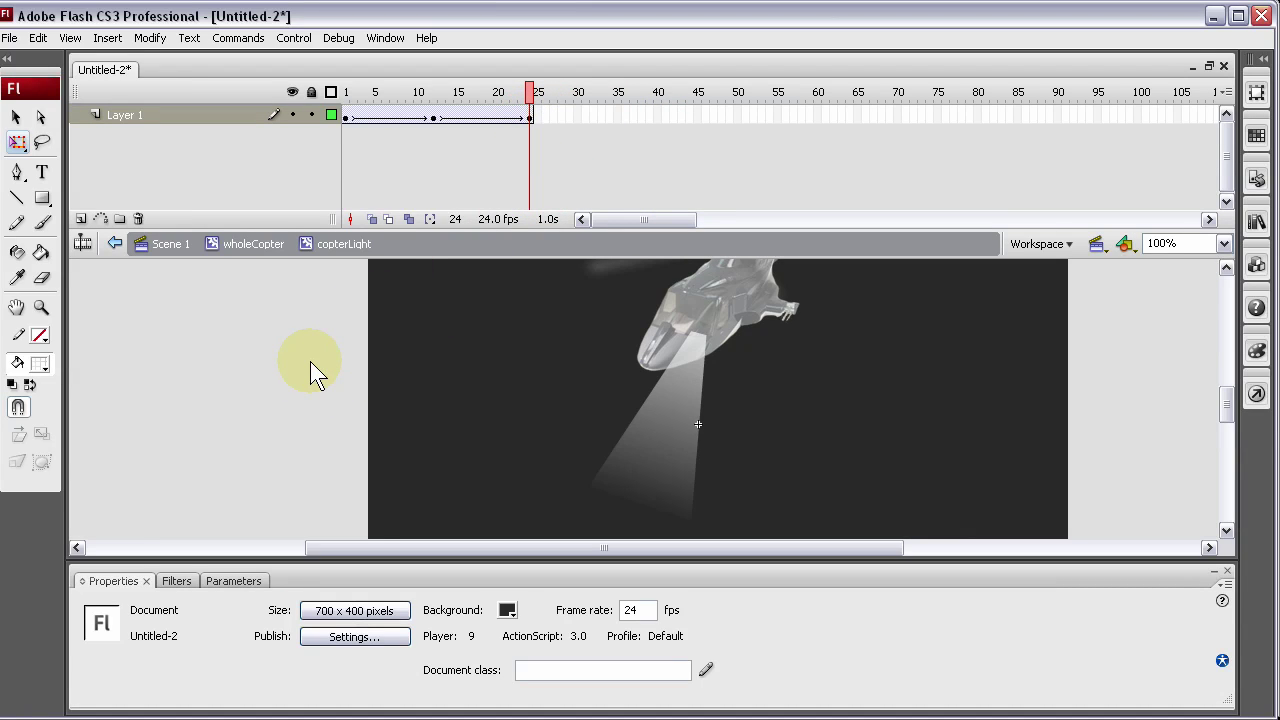
double_click(310, 361)
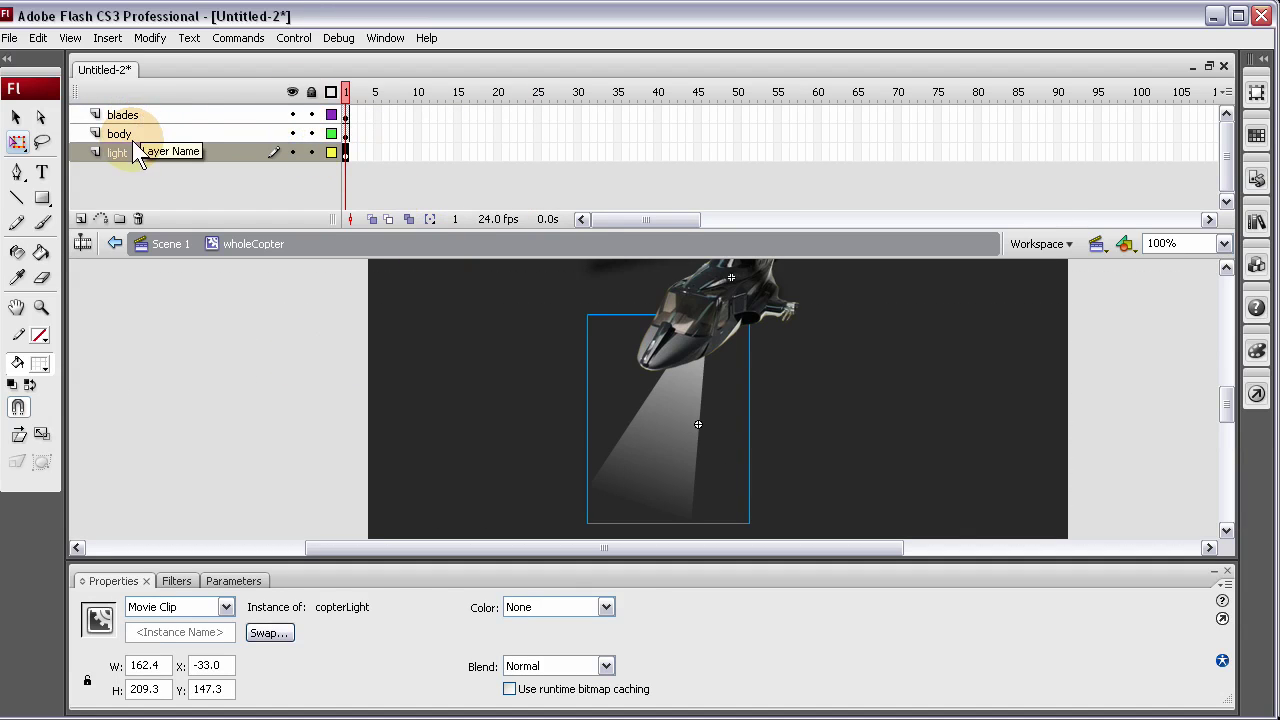
click(313, 320)
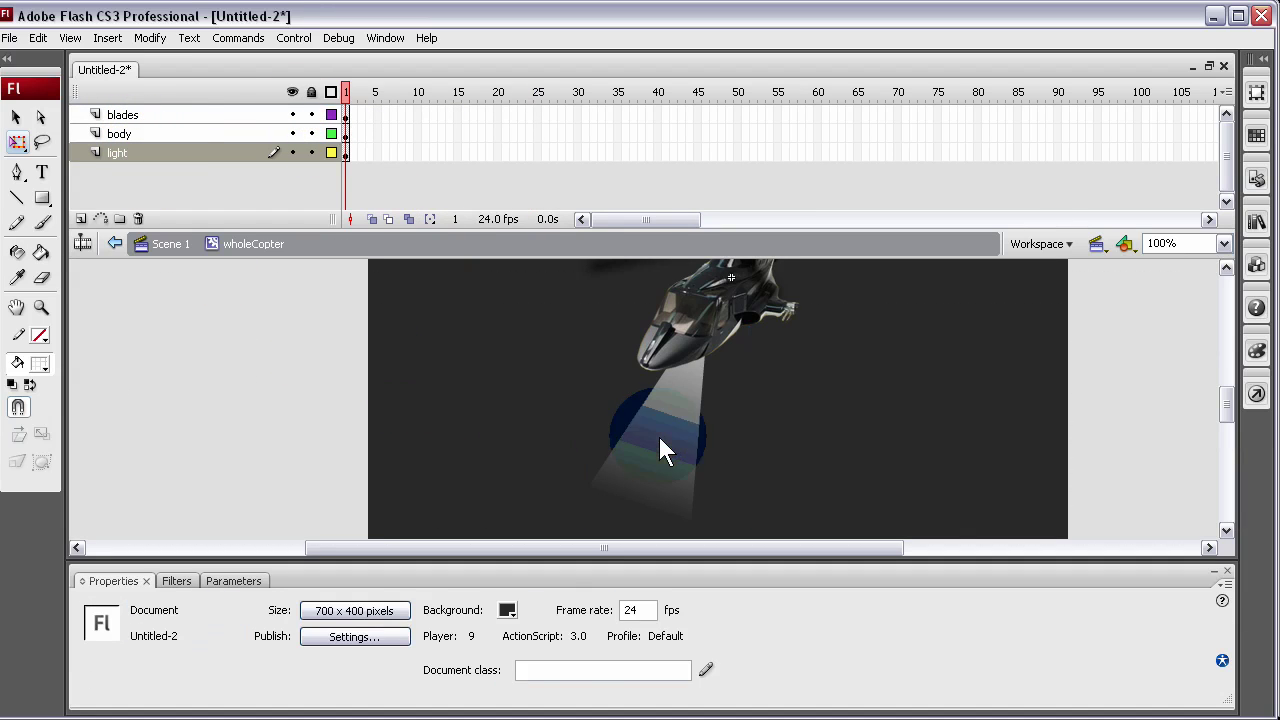
click(659, 437)
click(166, 581)
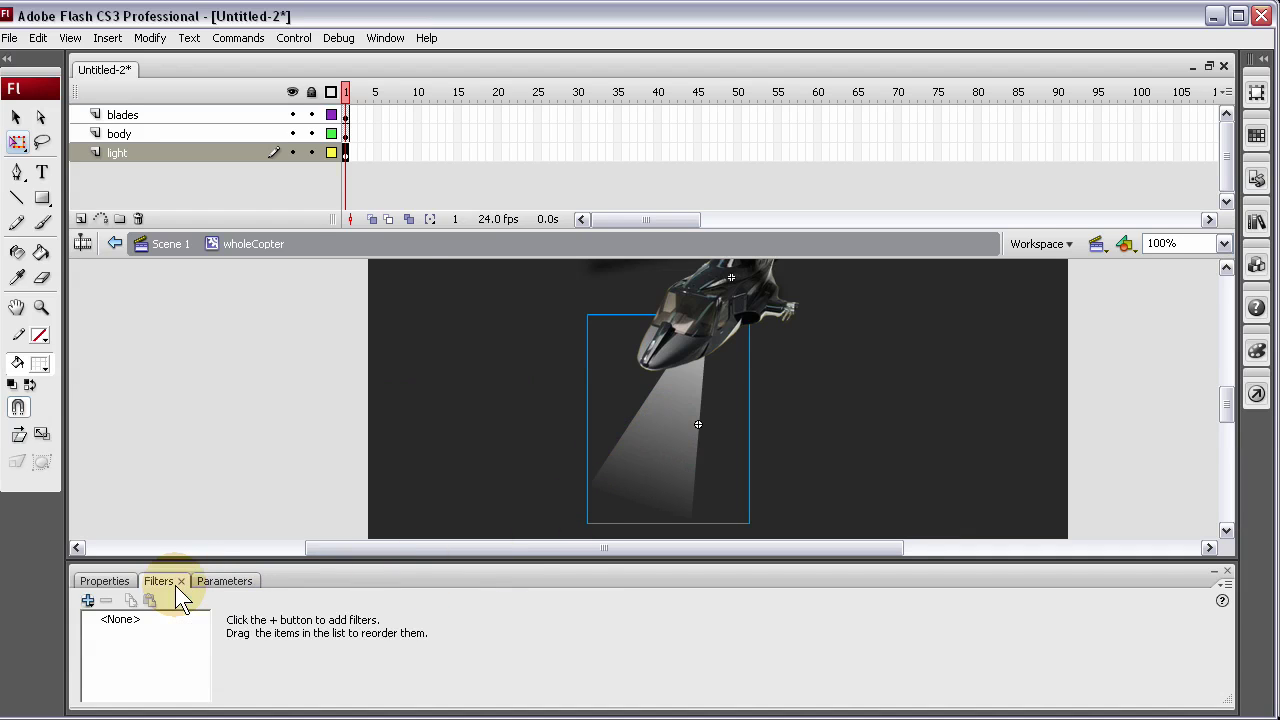
click(88, 600)
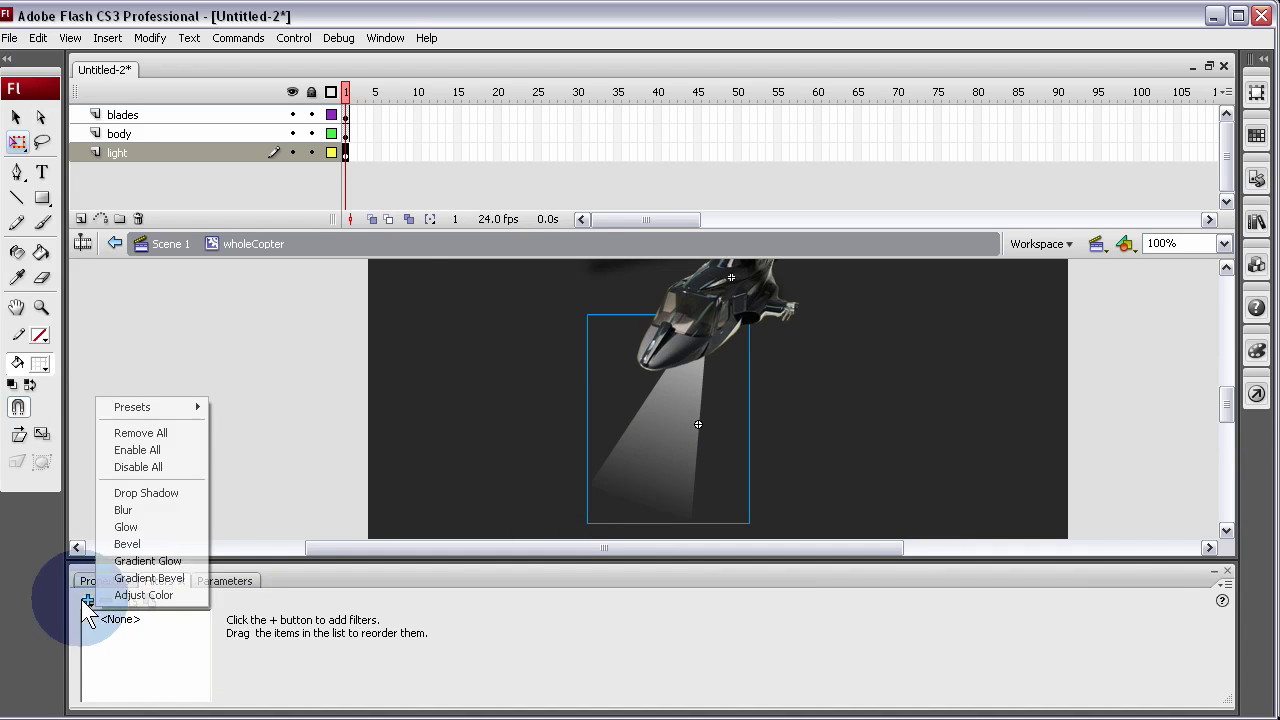
click(141, 513)
drag(338, 637, 338, 623)
click(342, 691)
click(305, 718)
Test the movie with Ctrl+Enter and close the player window
click(261, 424)
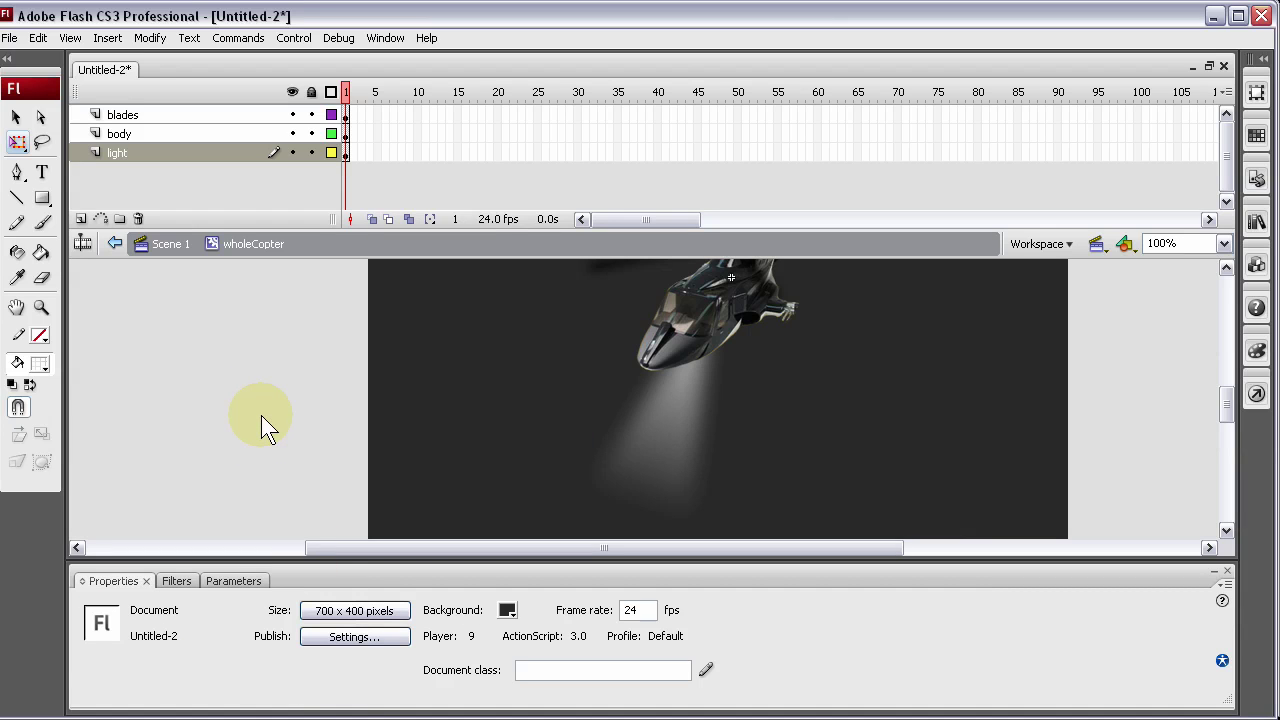
key(ctrl+Return)
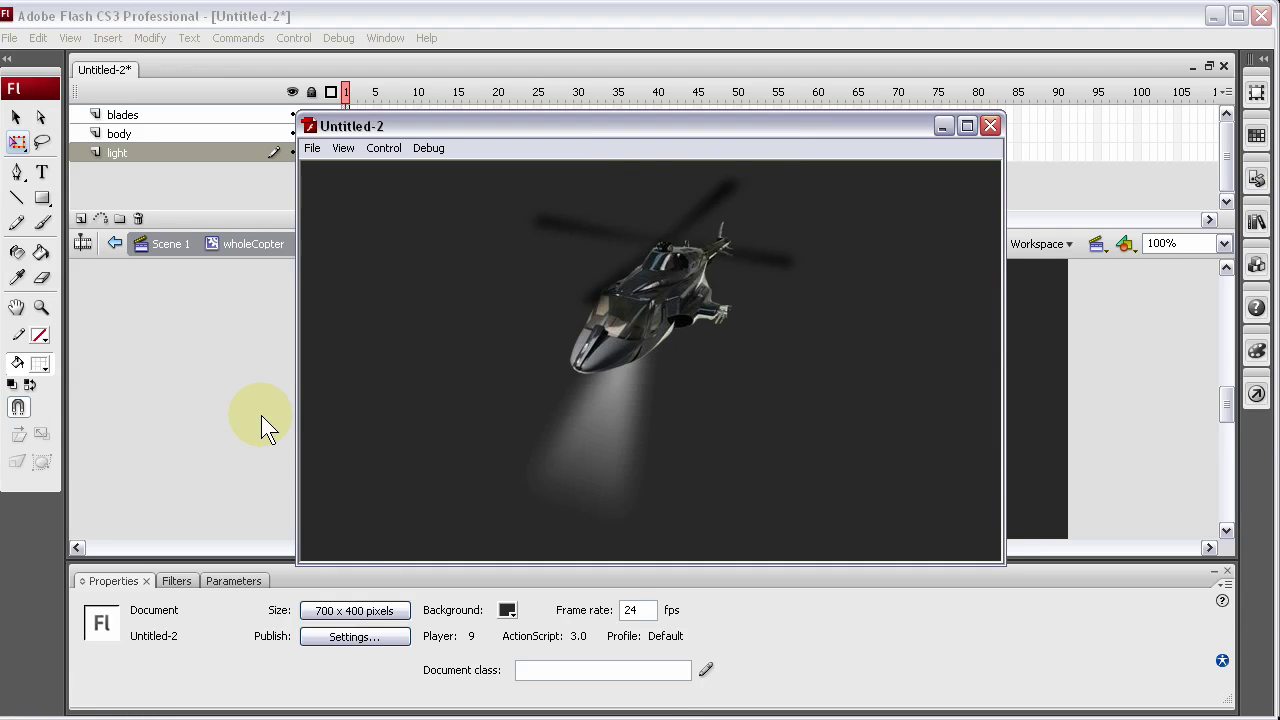
click(991, 125)
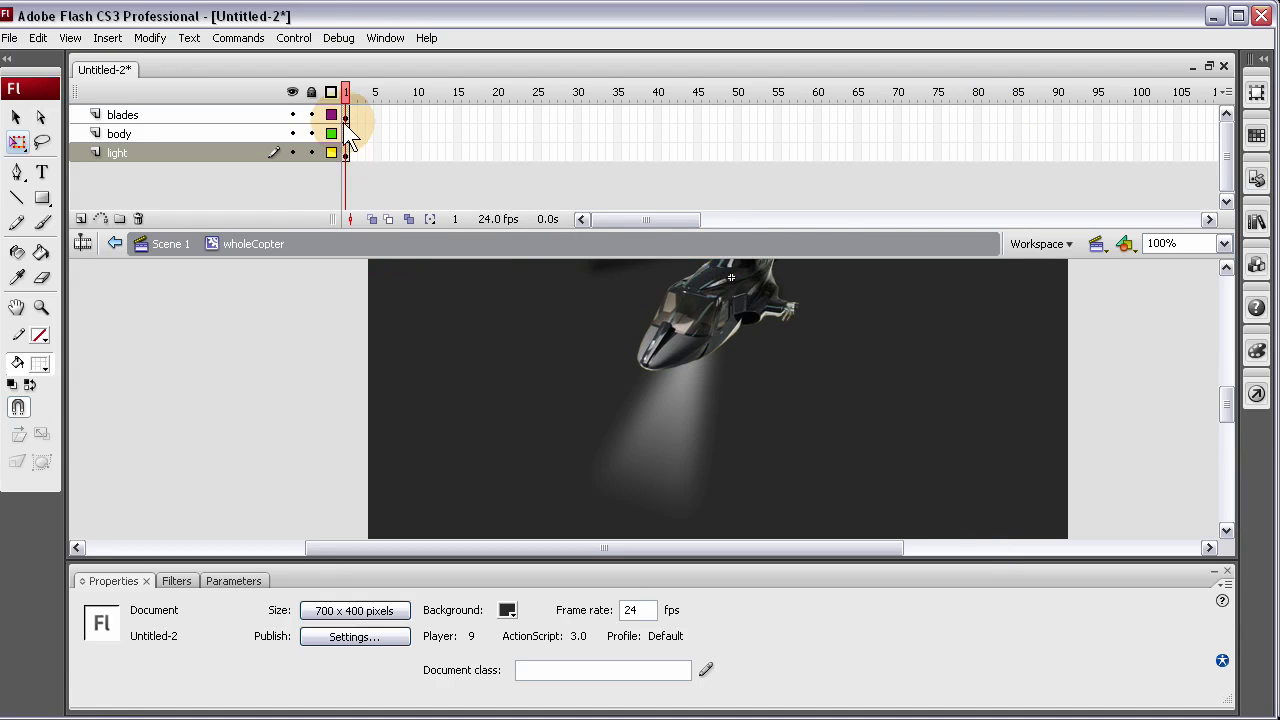
In copterLight, move the beam's keyframes from frame 24 to 60 and from 12 to 30
double_click(699, 483)
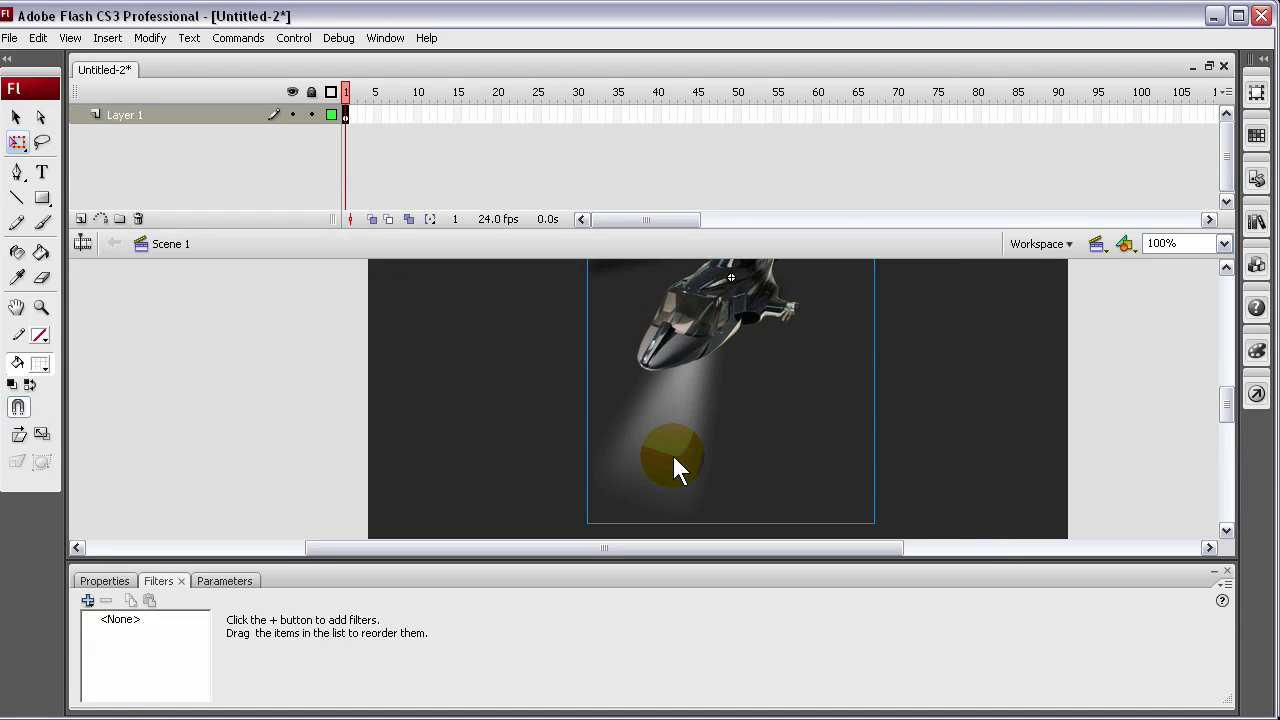
double_click(674, 460)
click(674, 458)
double_click(674, 457)
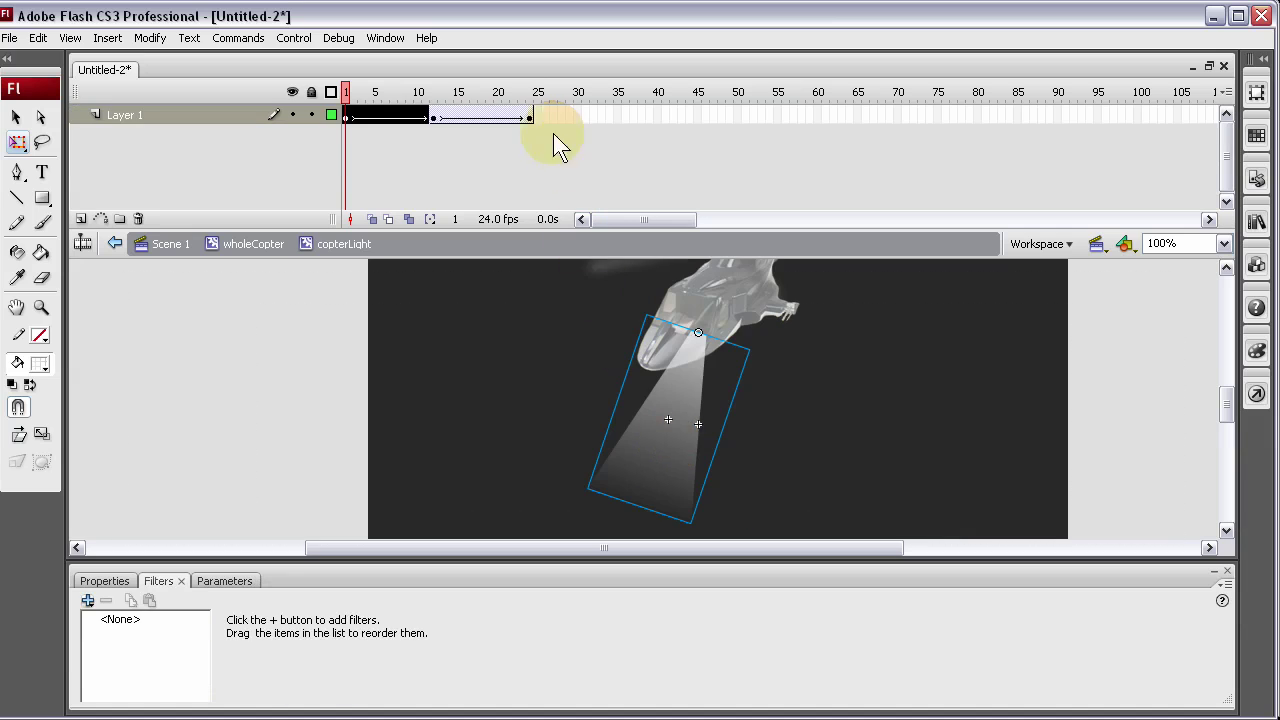
click(436, 118)
click(497, 118)
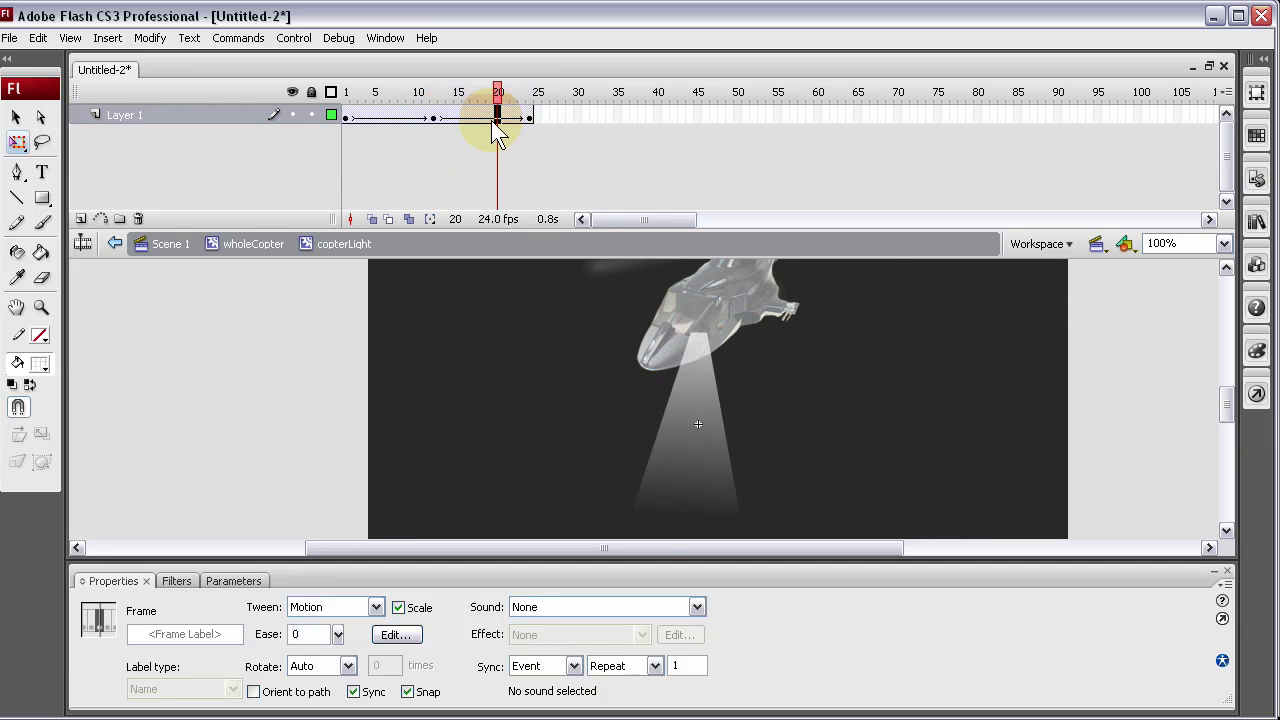
click(529, 117)
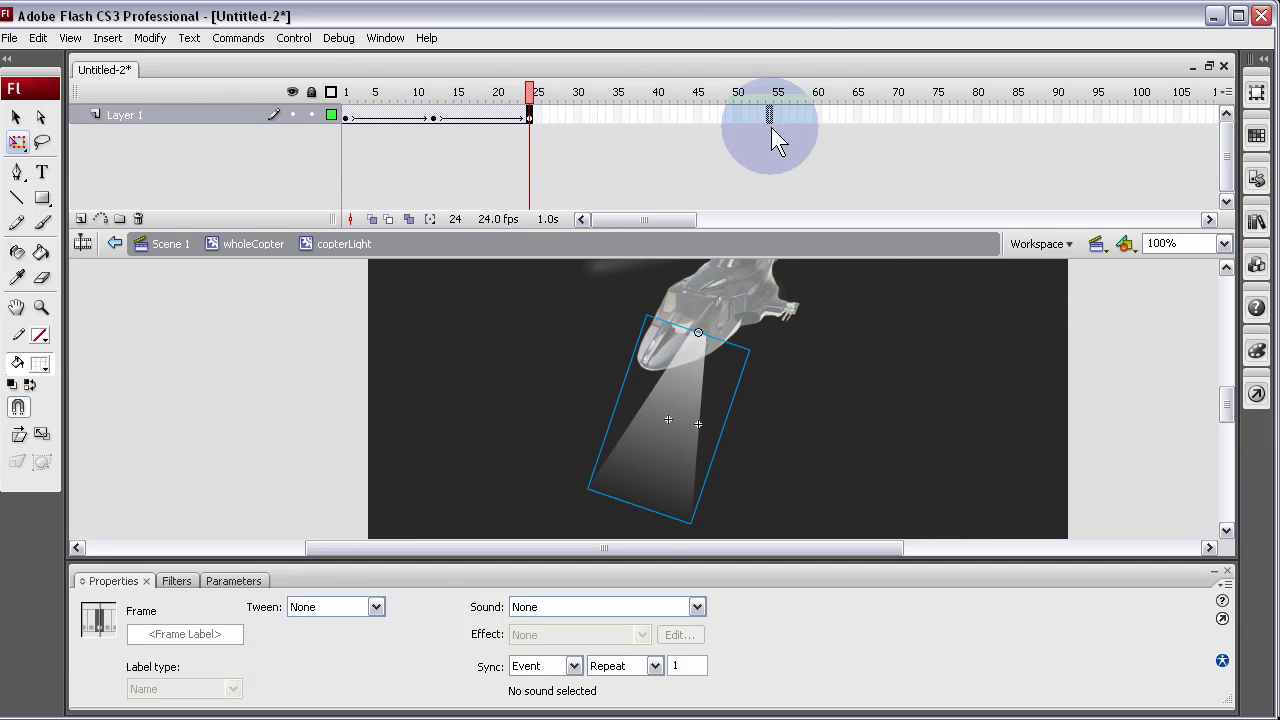
drag(785, 127, 817, 127)
drag(434, 120, 578, 123)
click(285, 372)
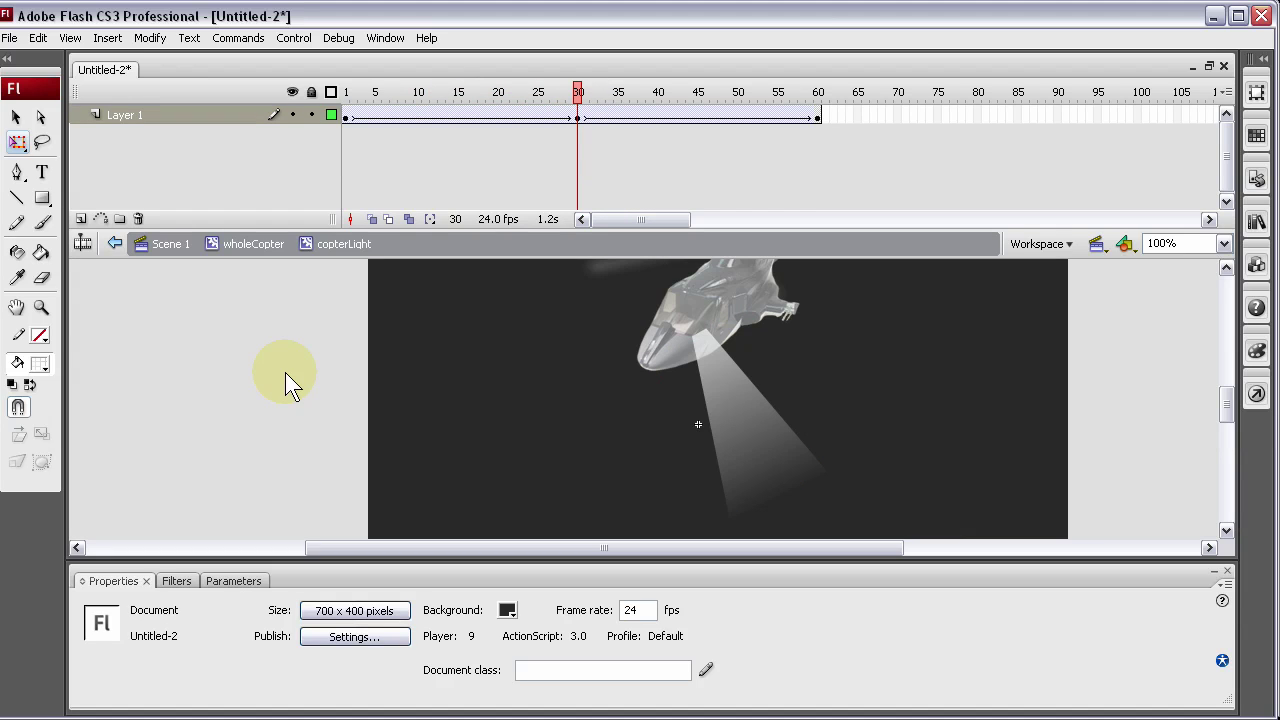
key(ctrl+Return)
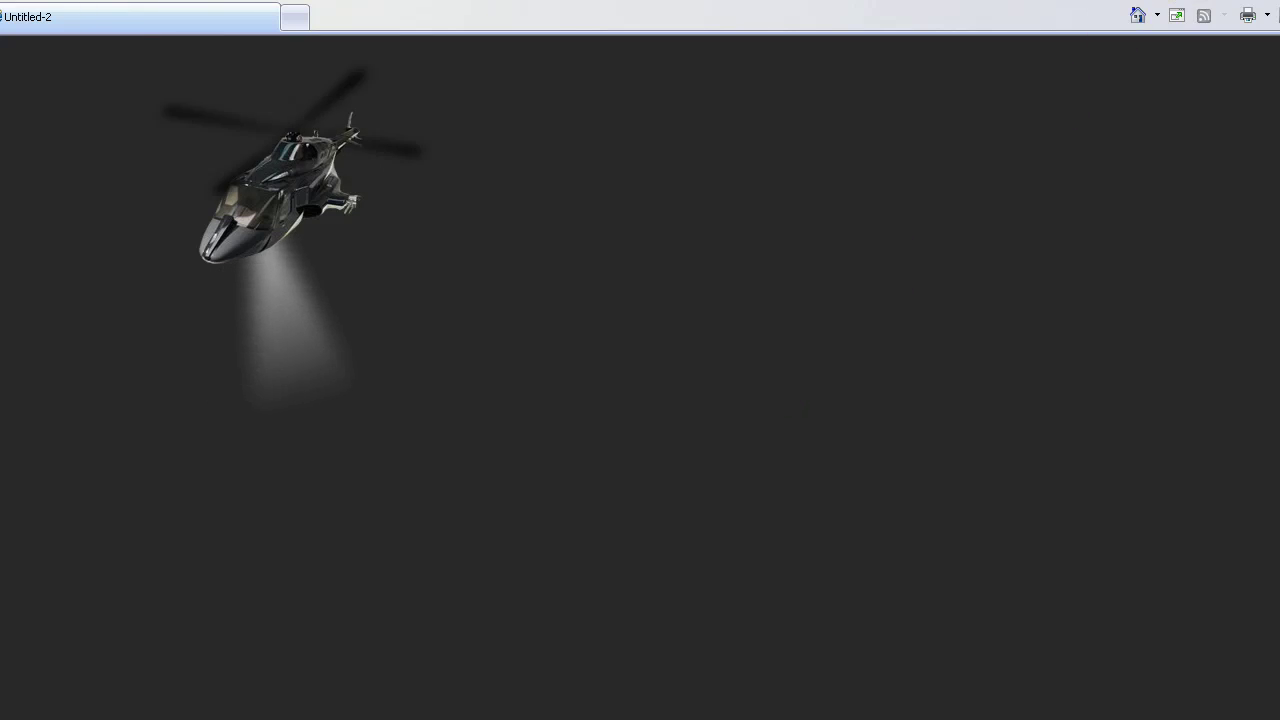
key(ctrl+w)
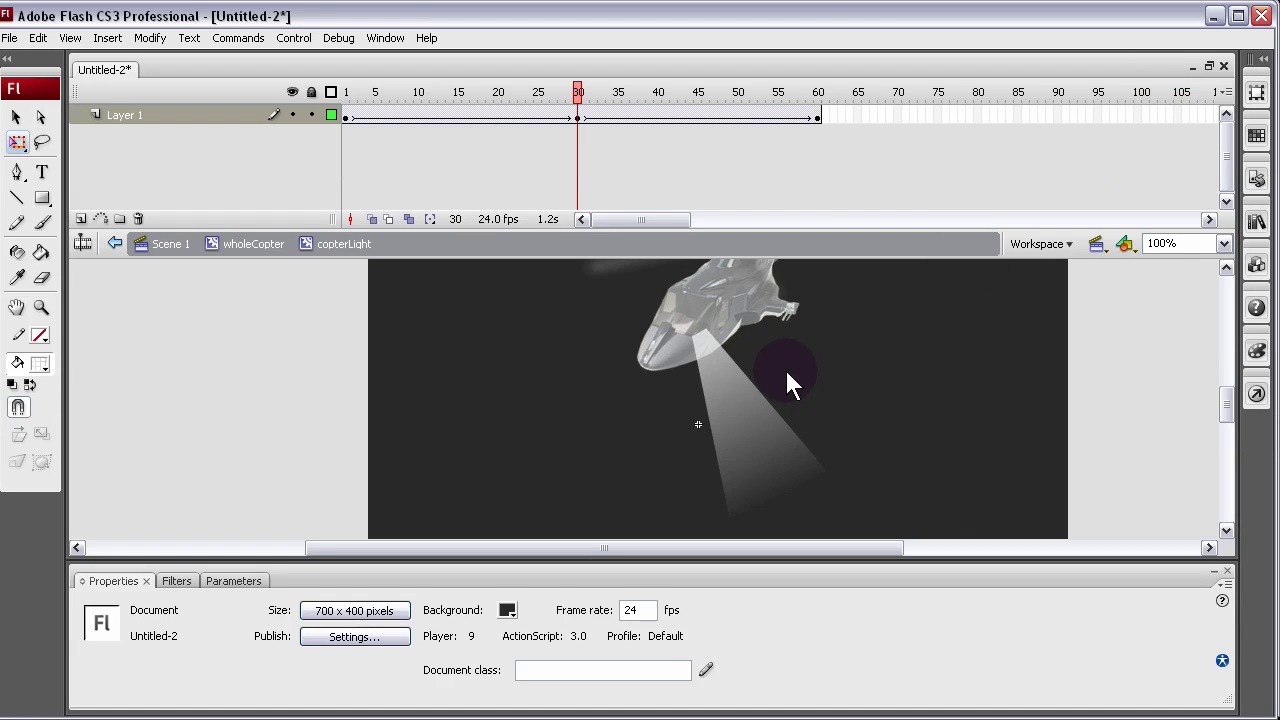
In Scene 1, move the helicopter to the right of the stage
double_click(258, 363)
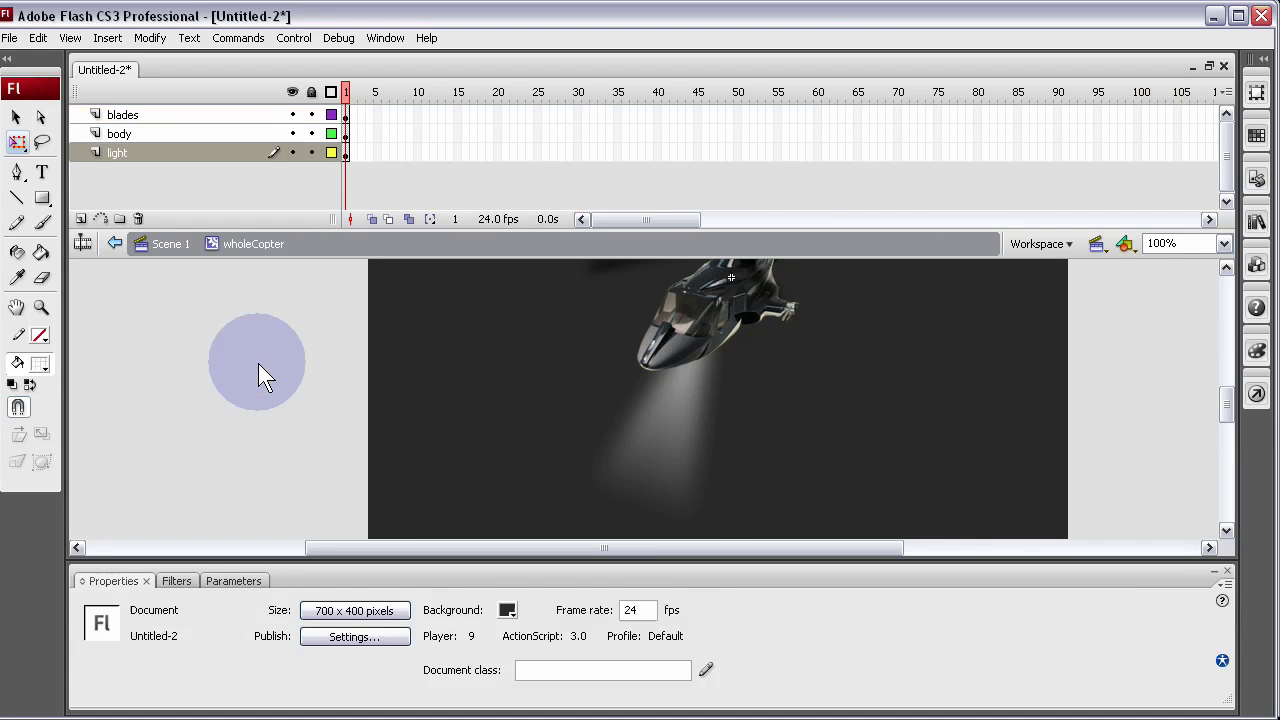
drag(700, 332, 861, 338)
click(637, 366)
click(902, 374)
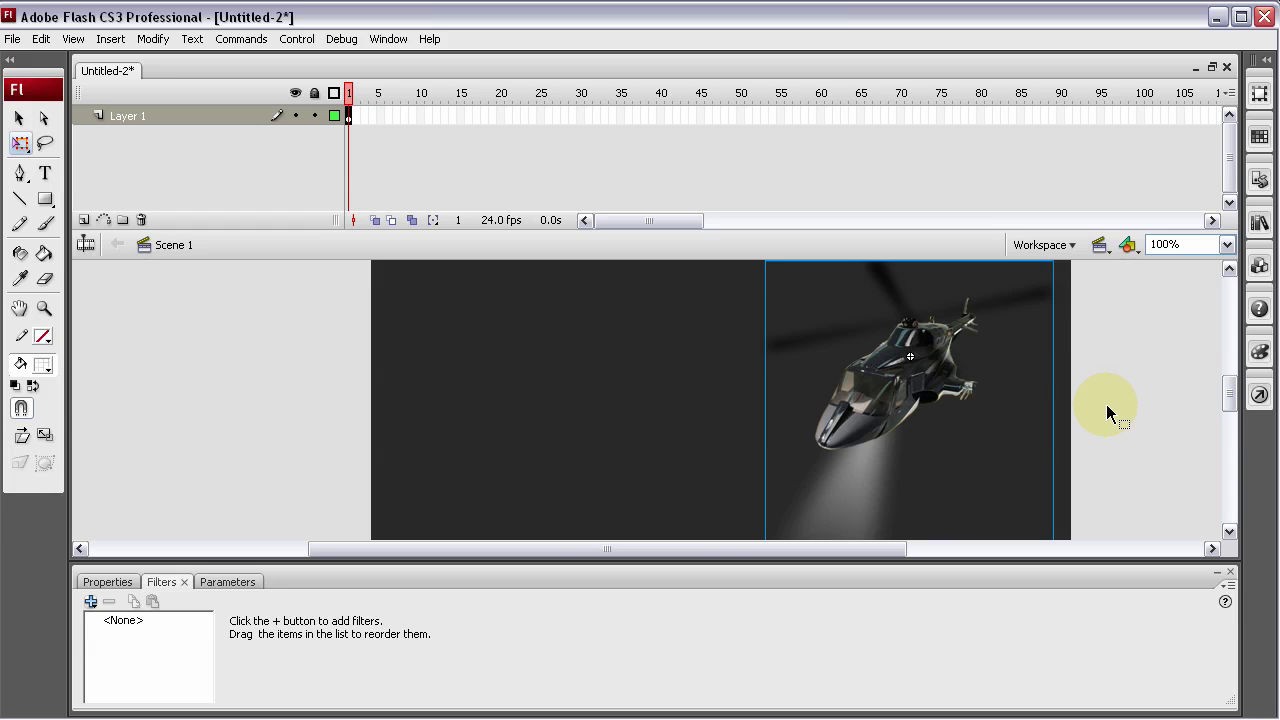
Flip the helicopter copy horizontally and shift it to the stage's left side
click(164, 42)
mouse_move(204, 248)
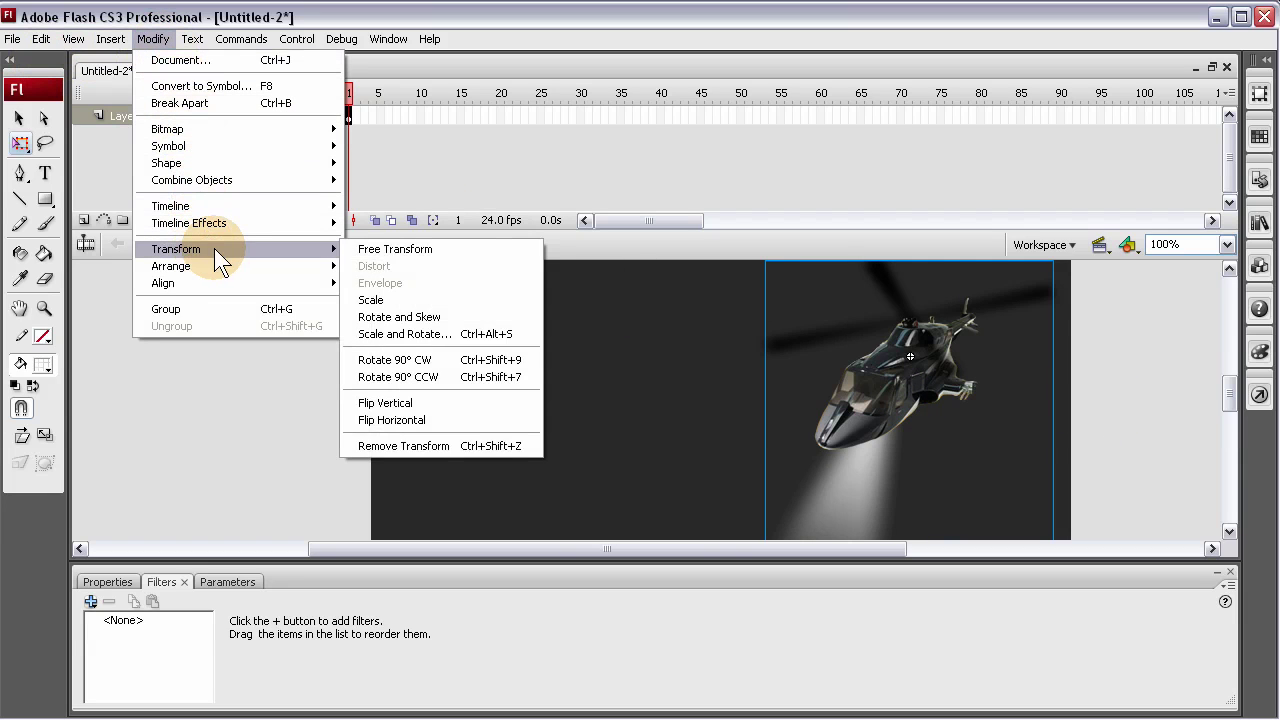
click(405, 420)
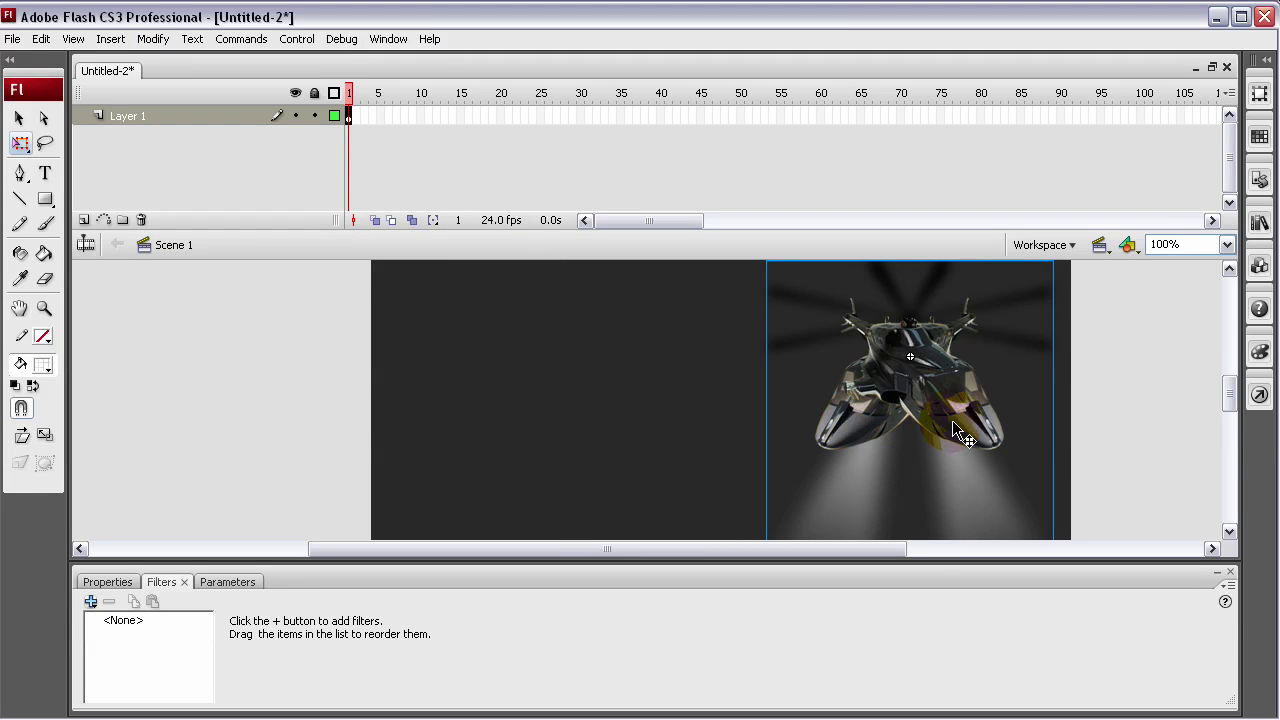
key(Left)
key(Left)
key(Left)
key(Left)
key(Left)
key(Left)
key(Left)
key(Left)
key(Left)
key(Left)
key(Left)
key(Left)
key(Left)
key(Left)
key(Left)
key(Left)
key(Left)
key(Left)
key(Left)
key(Left)
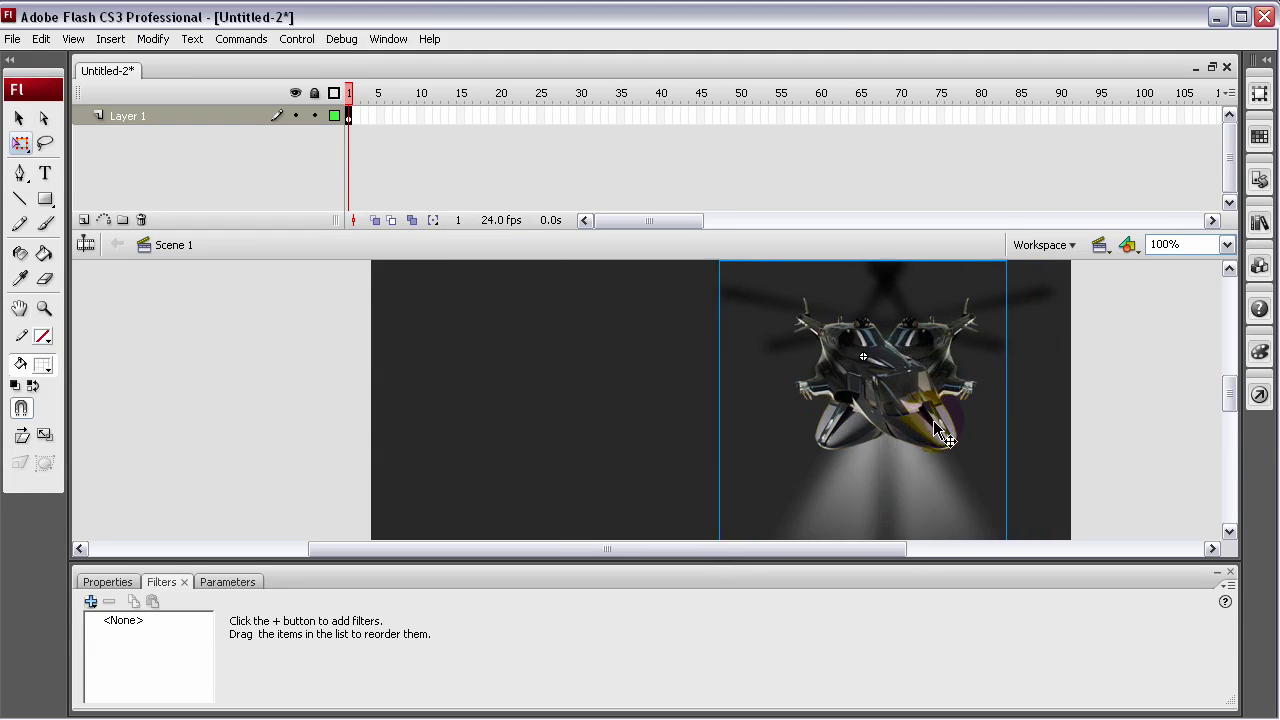
drag(940, 432, 622, 428)
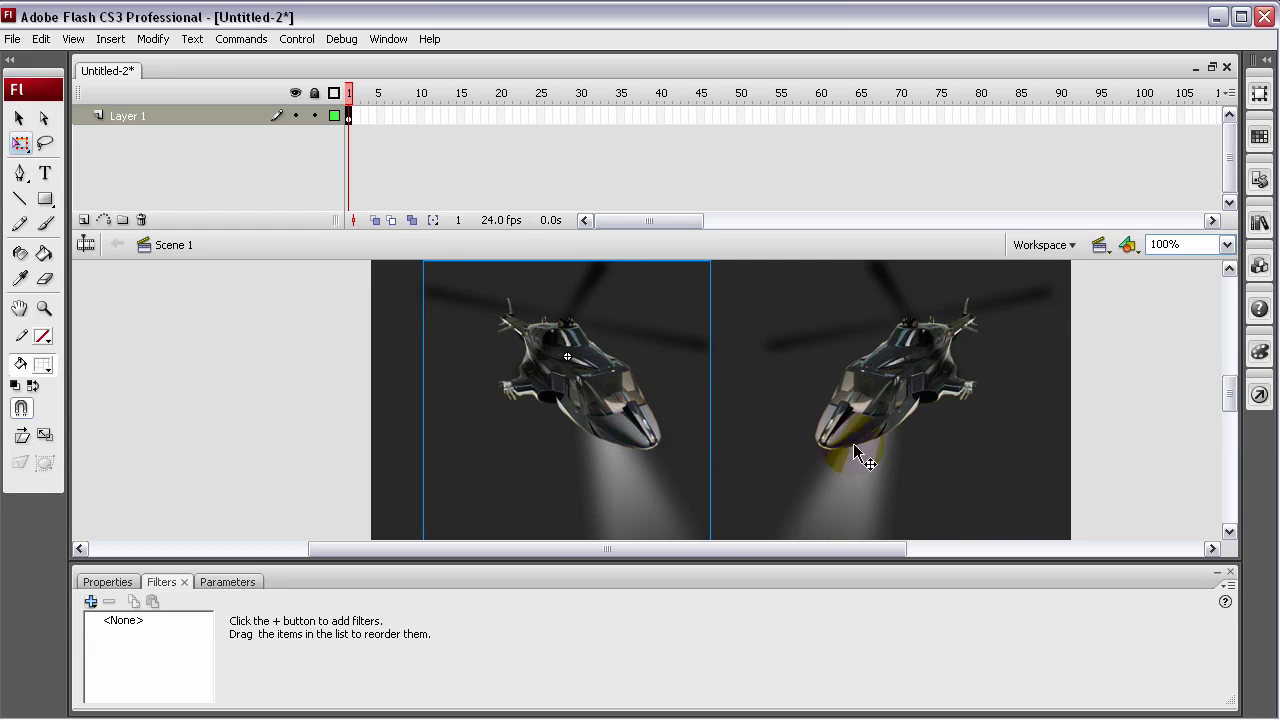
key(Left)
key(Left)
key(Left)
key(Left)
key(Left)
key(Left)
key(Left)
key(Left)
key(Left)
key(Left)
key(Left)
key(Left)
key(Left)
key(Left)
key(Left)
key(Left)
key(Left)
key(Left)
key(Left)
key(Left)
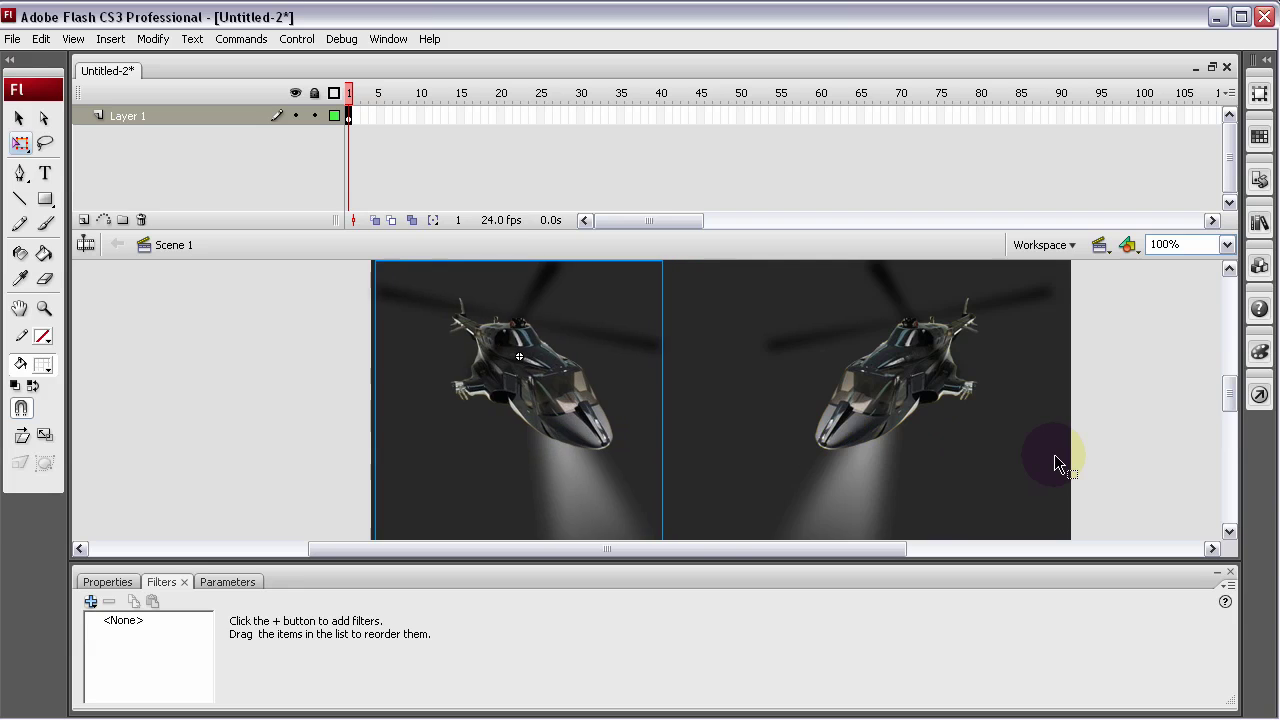
click(958, 404)
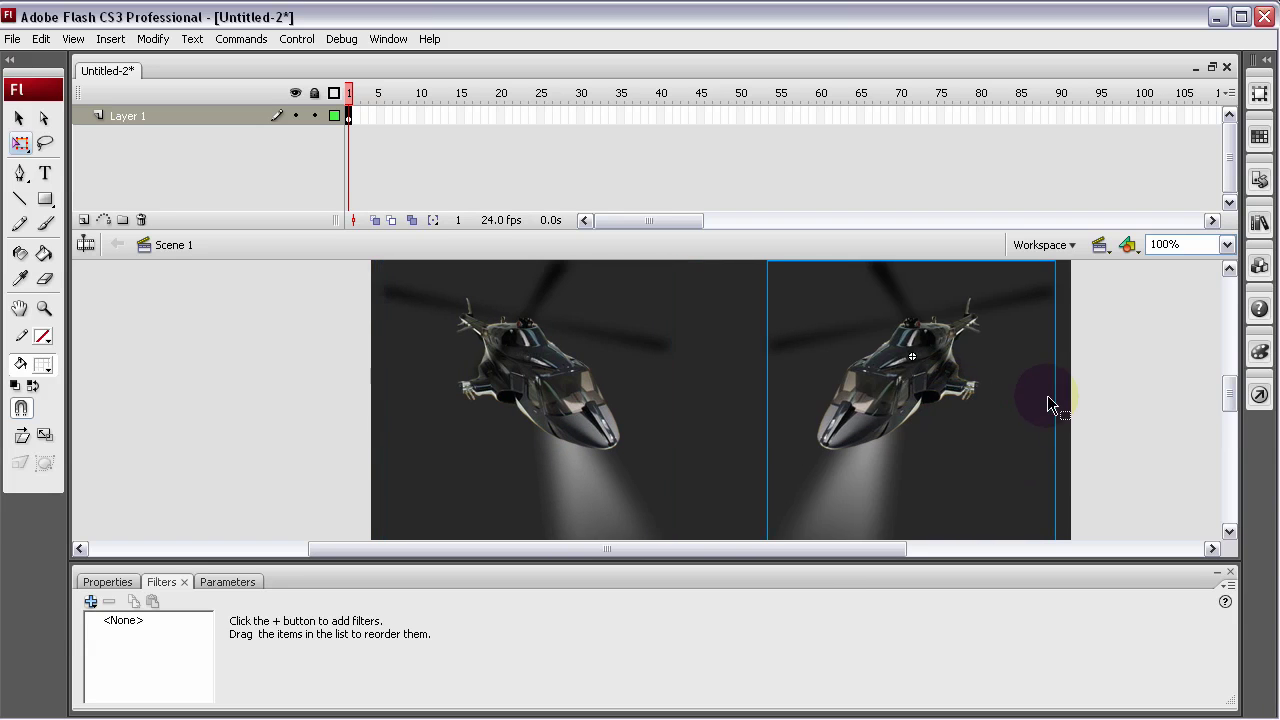
scroll(992, 403, up, 2)
scroll(1060, 423, down, 6)
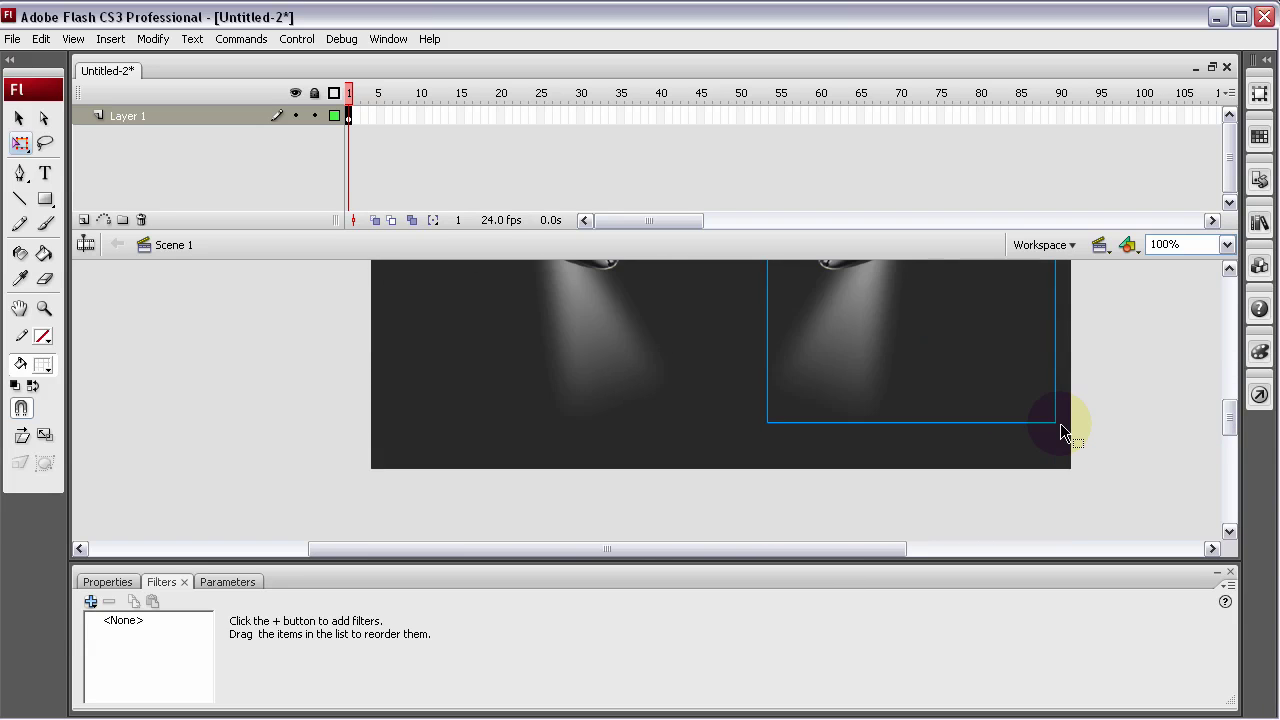
scroll(1060, 423, up, 2)
click(736, 441)
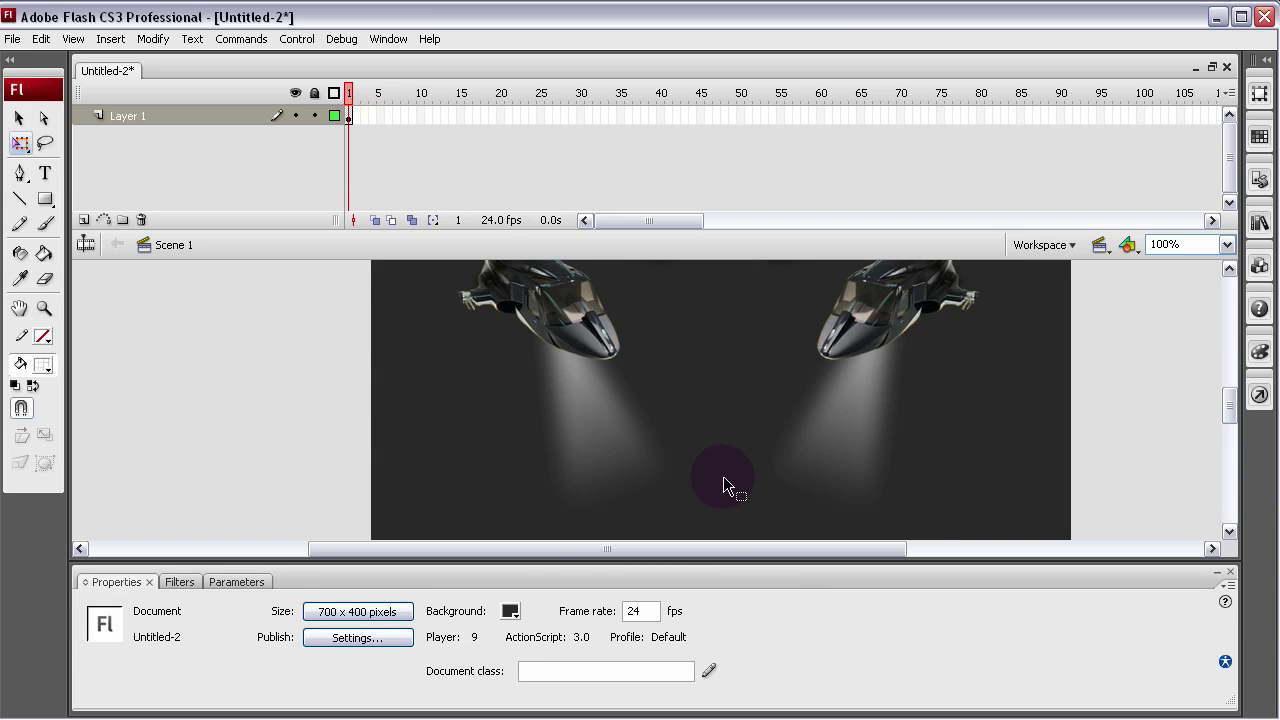
click(608, 436)
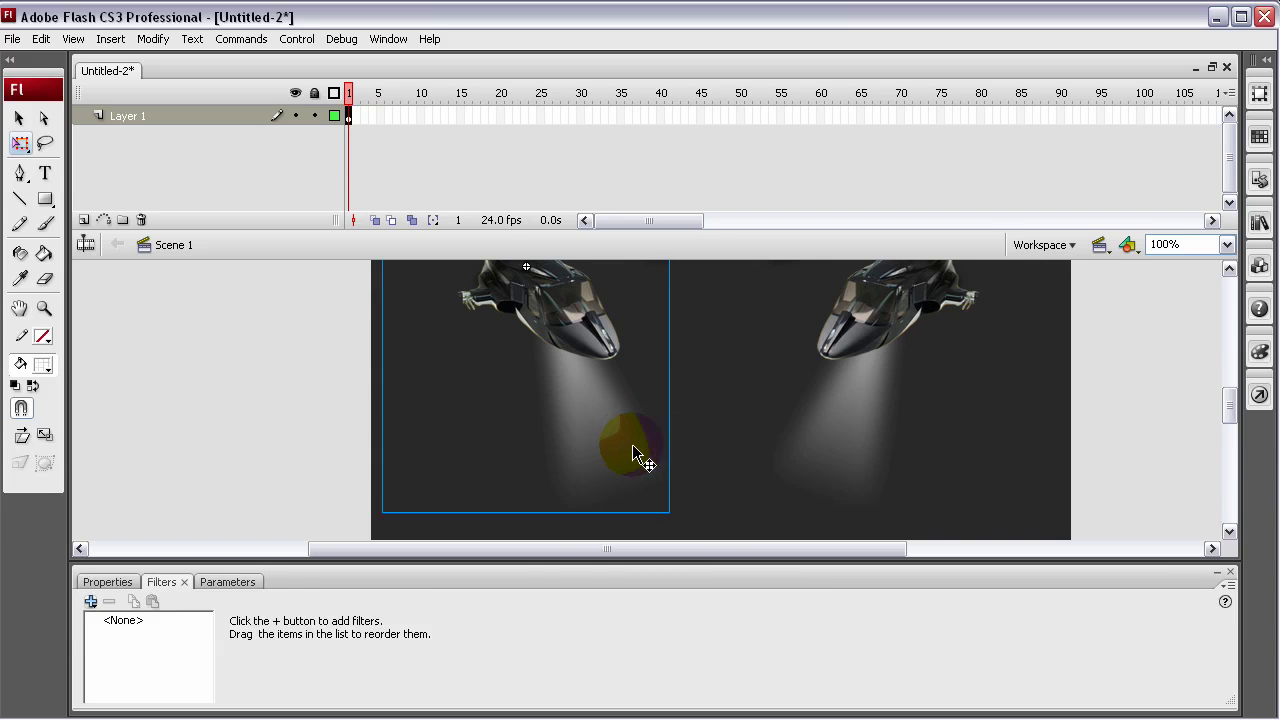
click(850, 460)
click(609, 444)
click(848, 460)
click(625, 445)
click(848, 460)
click(632, 447)
click(825, 455)
click(651, 455)
click(808, 449)
scroll(646, 462, up, 3)
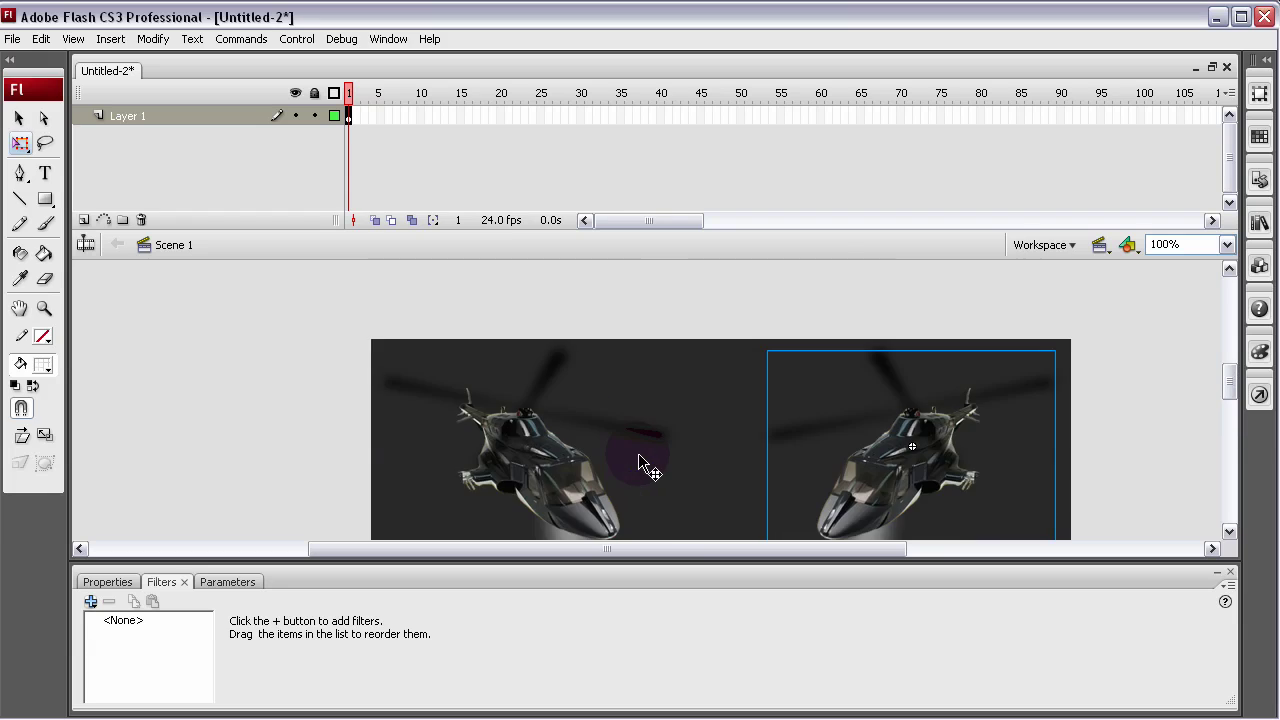
scroll(686, 452, down, 2)
scroll(686, 455, down, 2)
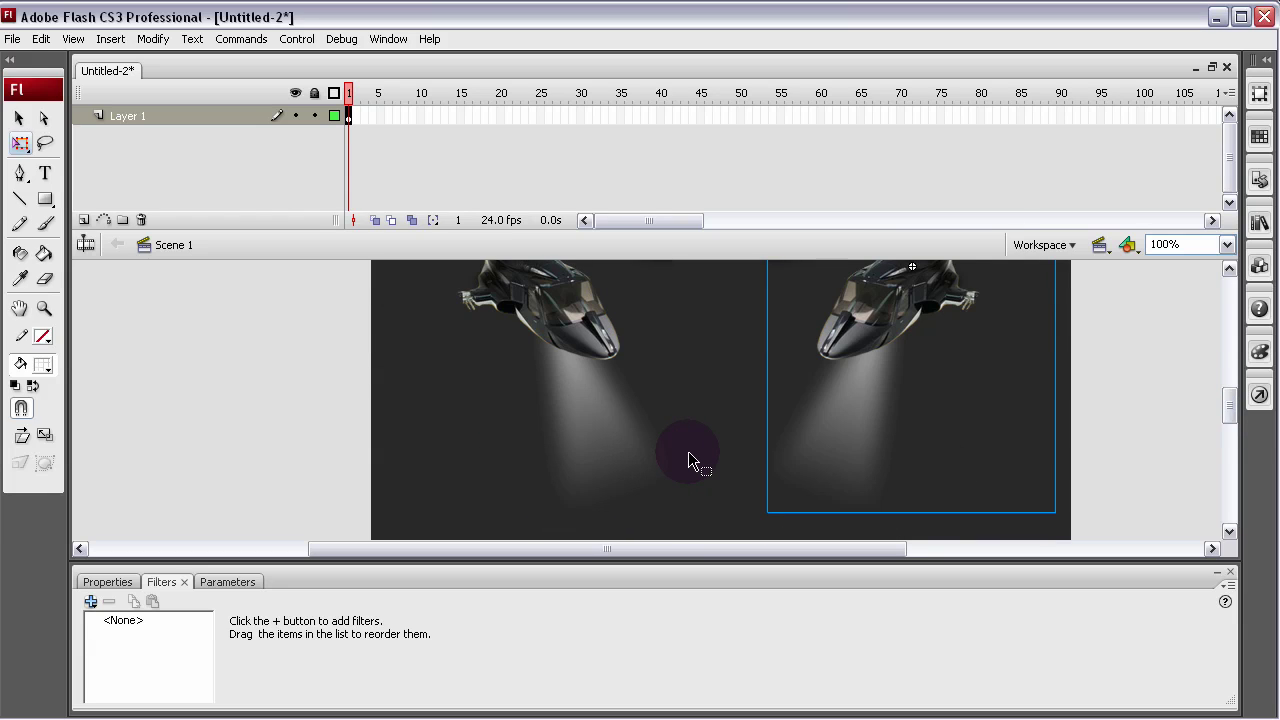
click(623, 451)
click(831, 454)
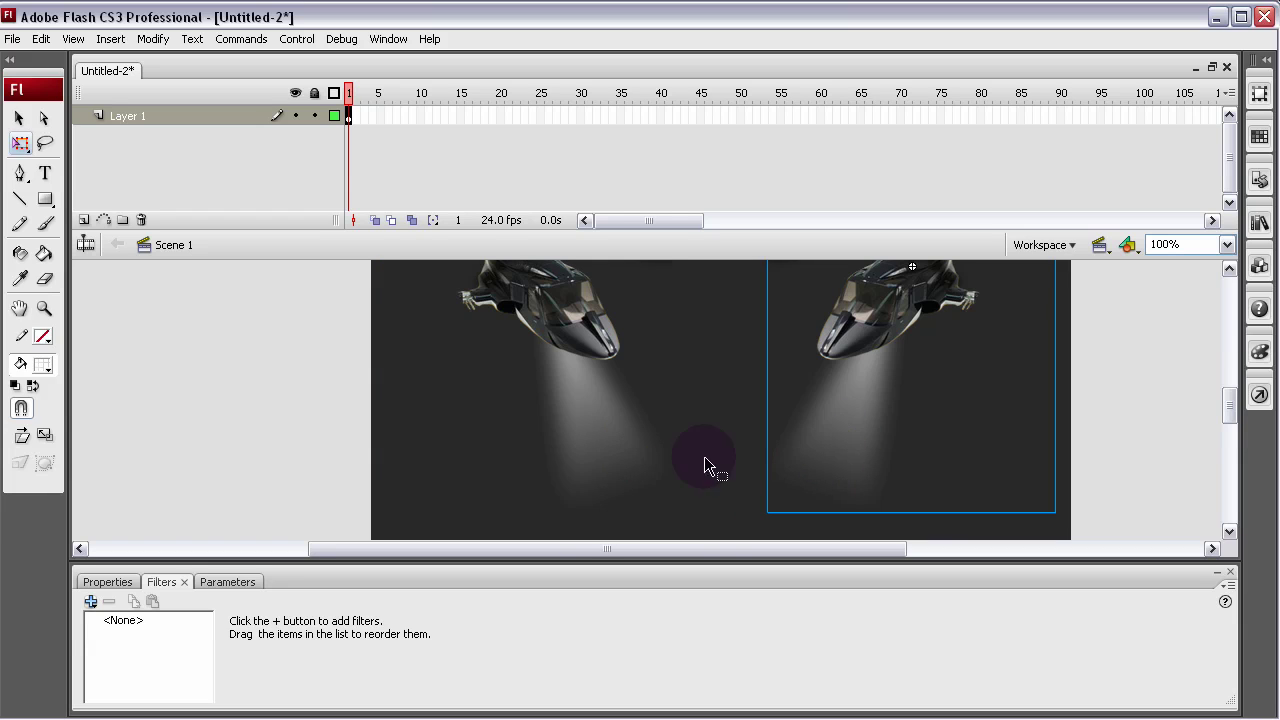
click(617, 457)
click(829, 457)
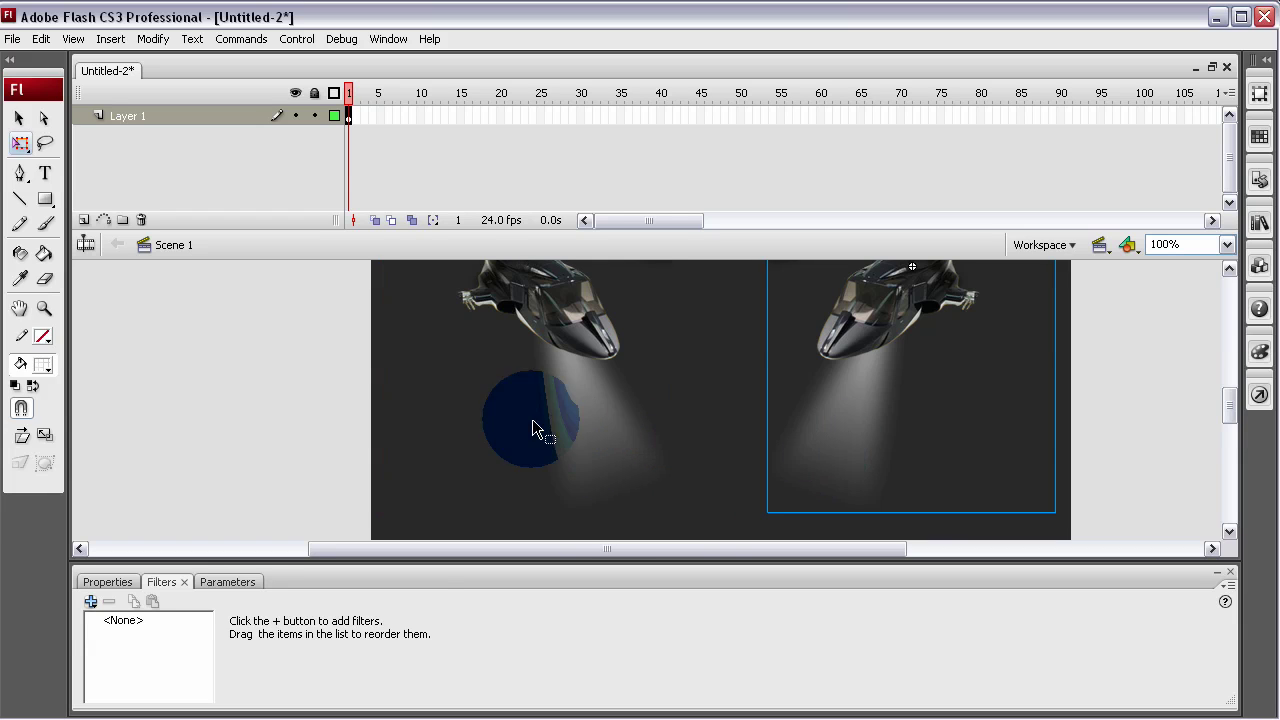
click(536, 424)
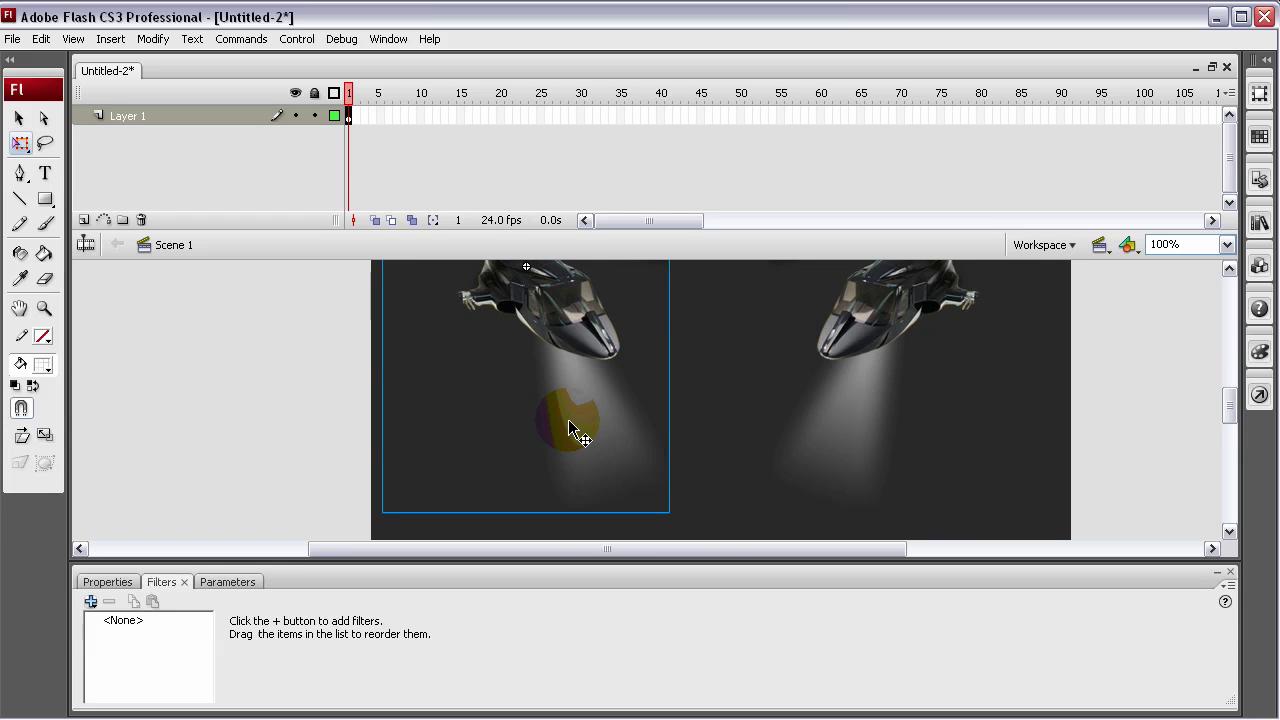
click(743, 396)
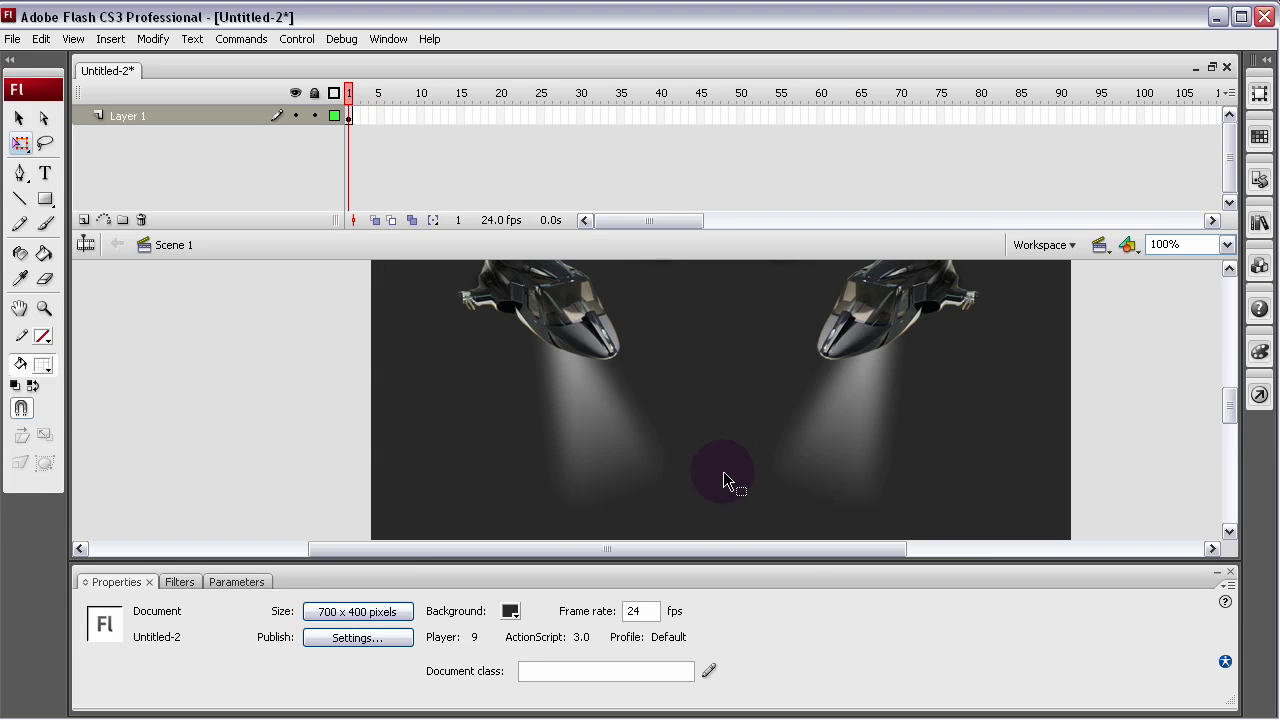
click(651, 418)
scroll(731, 459, up, 3)
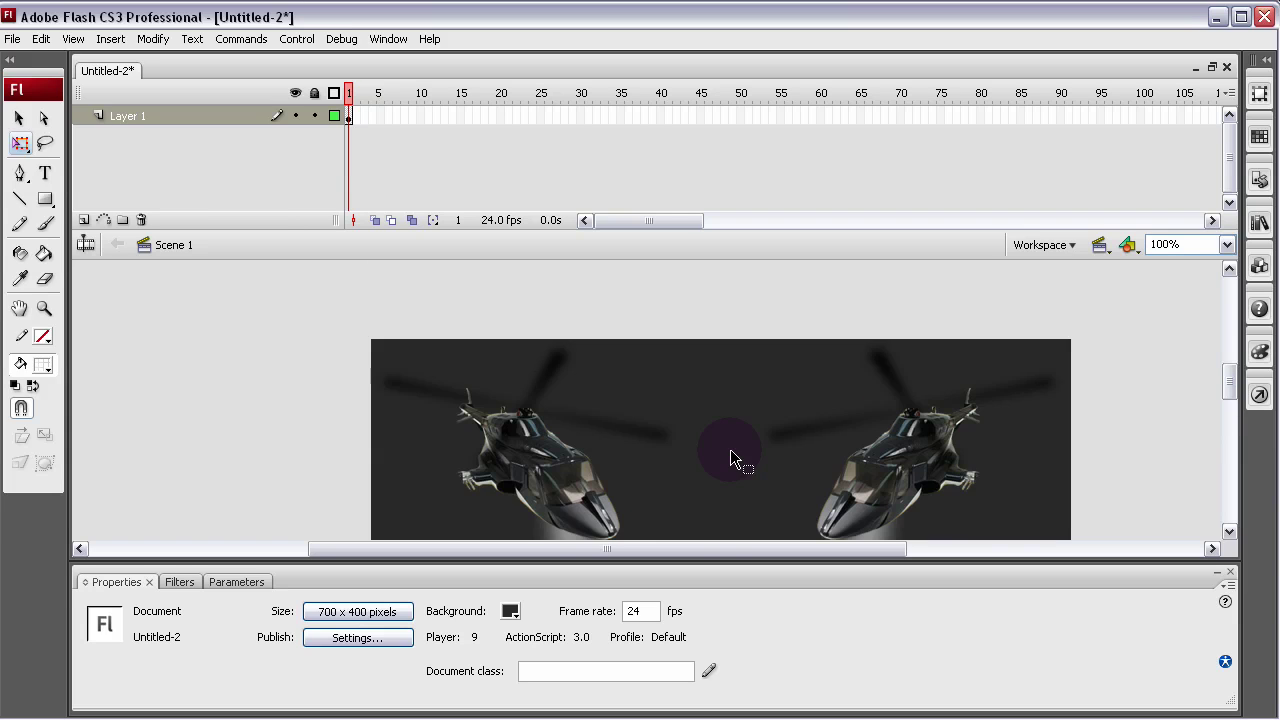
scroll(731, 459, down, 3)
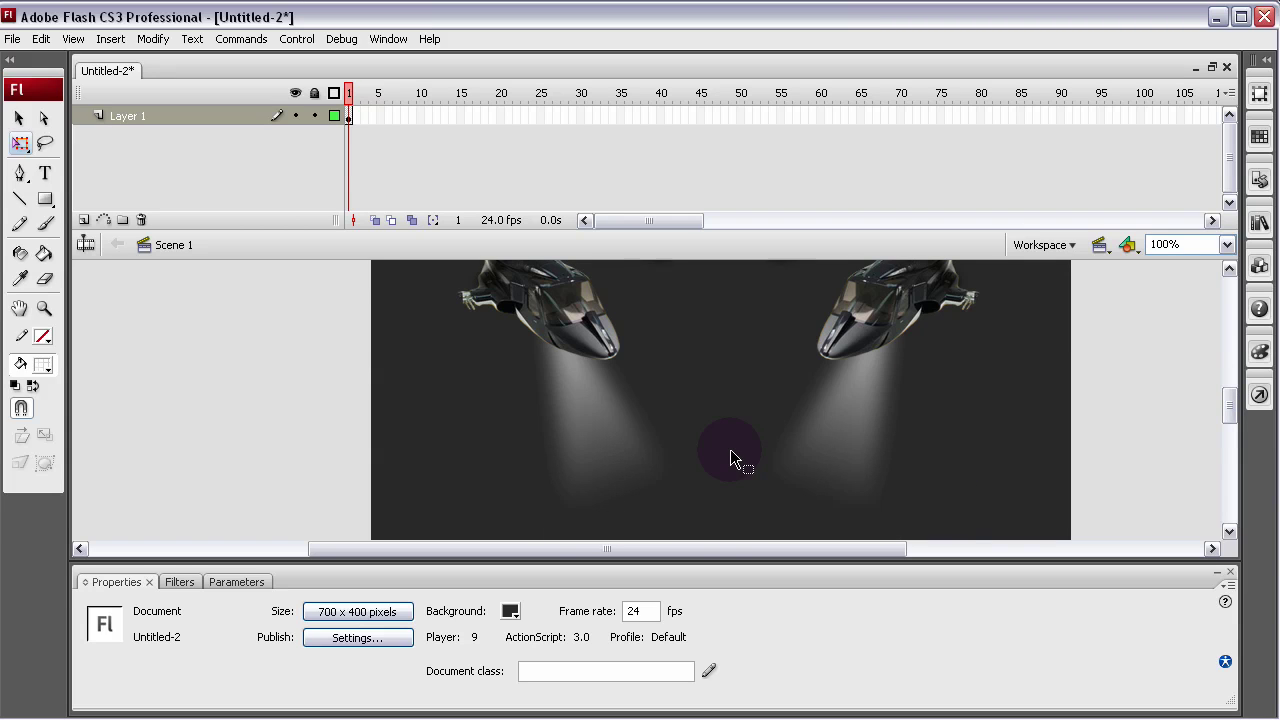
scroll(731, 459, up, 3)
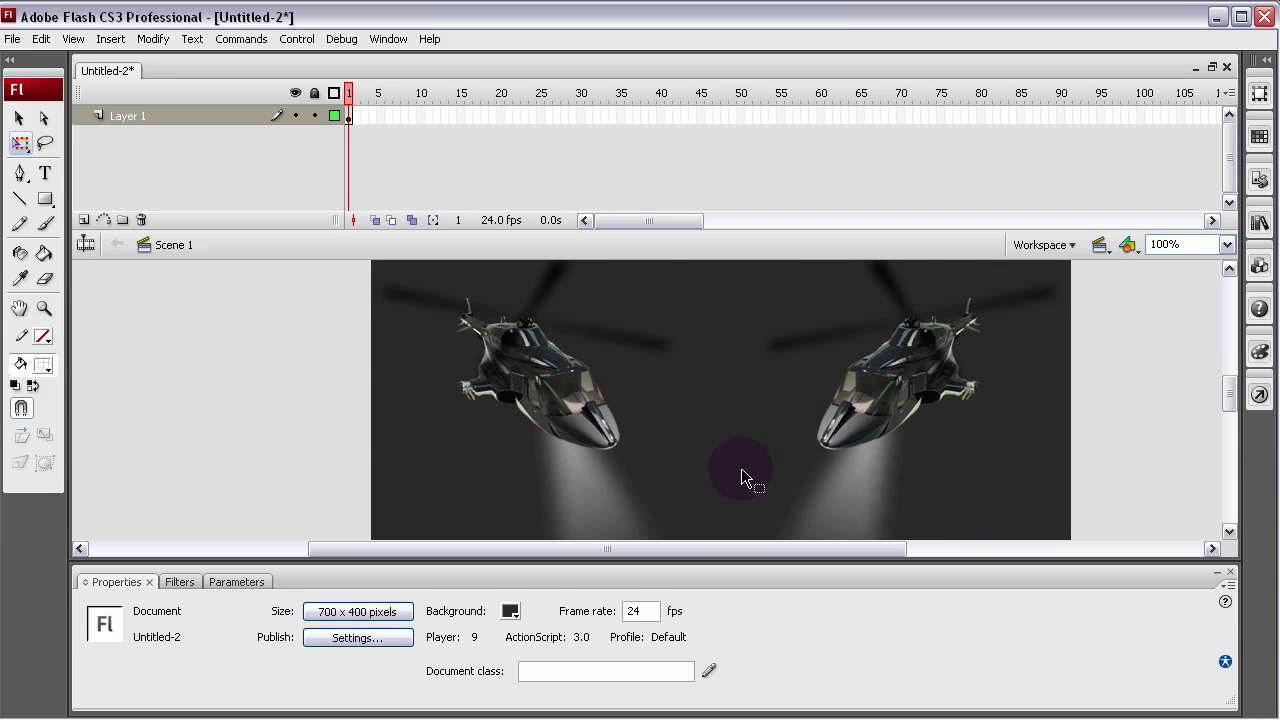
scroll(745, 470, down, 3)
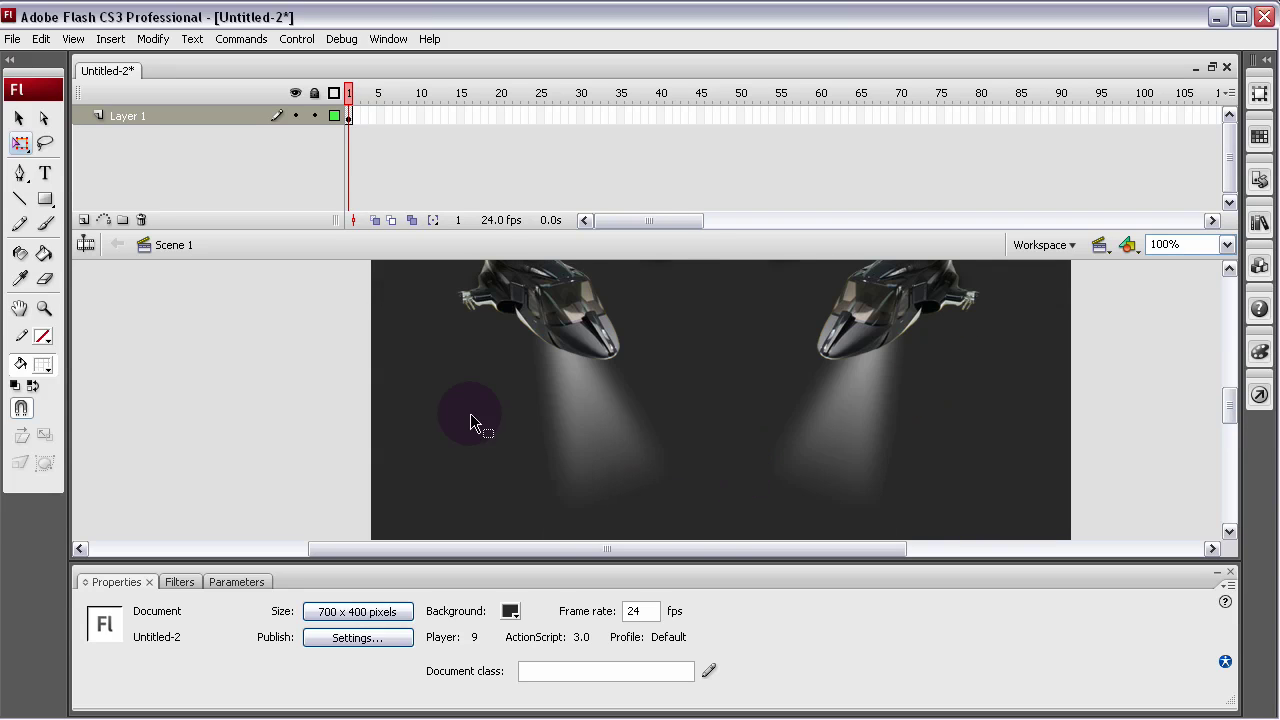
Set the stage background to black and preview the movie in a browser with F12
click(511, 611)
click(511, 553)
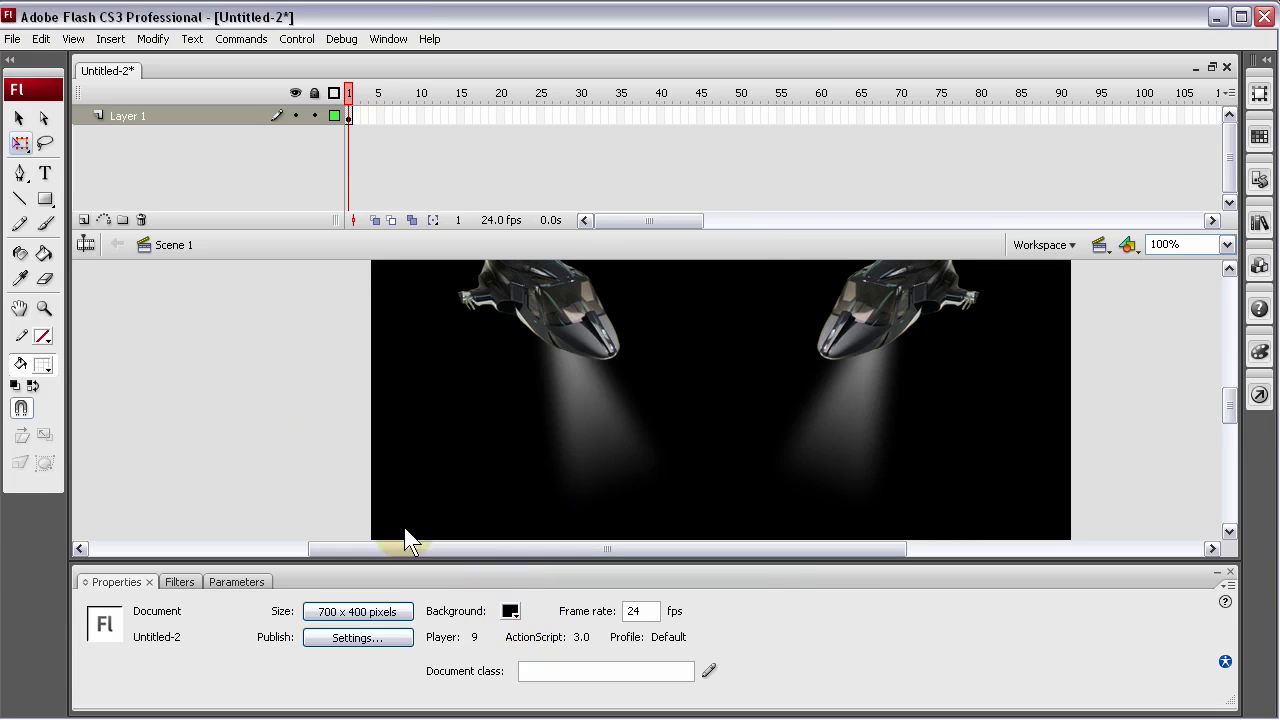
key(F12)
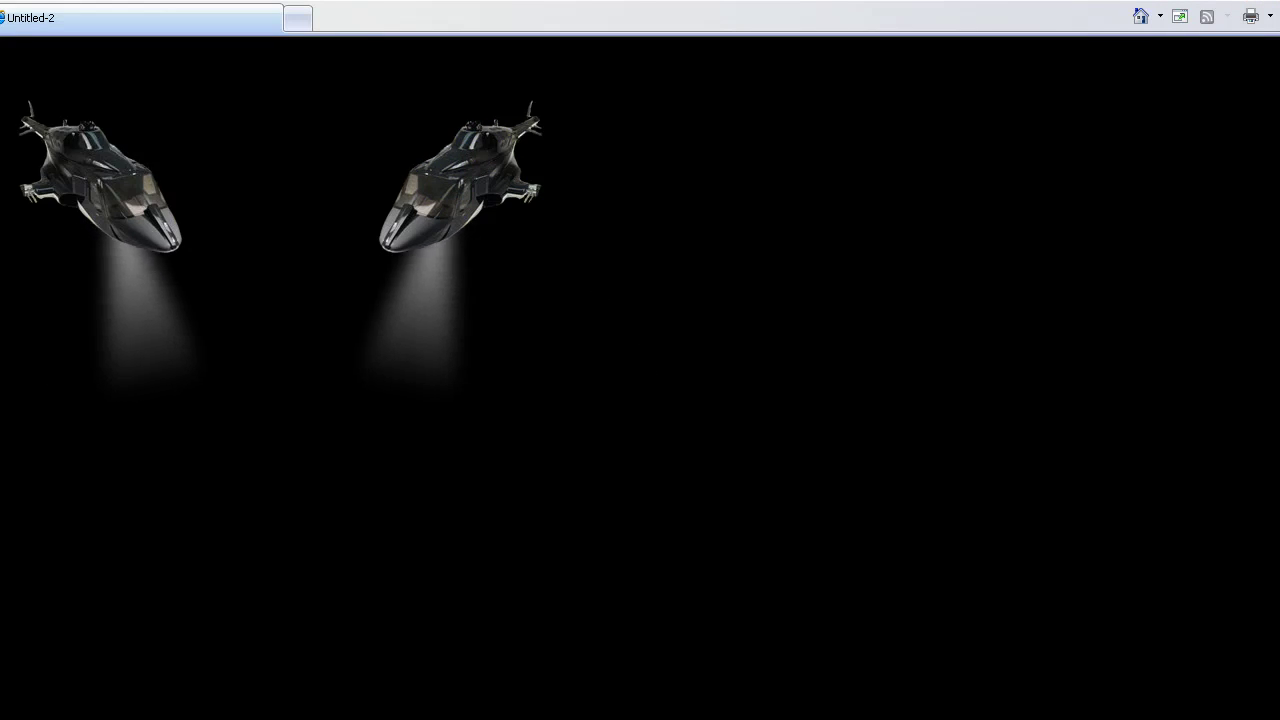
key(alt+F4)
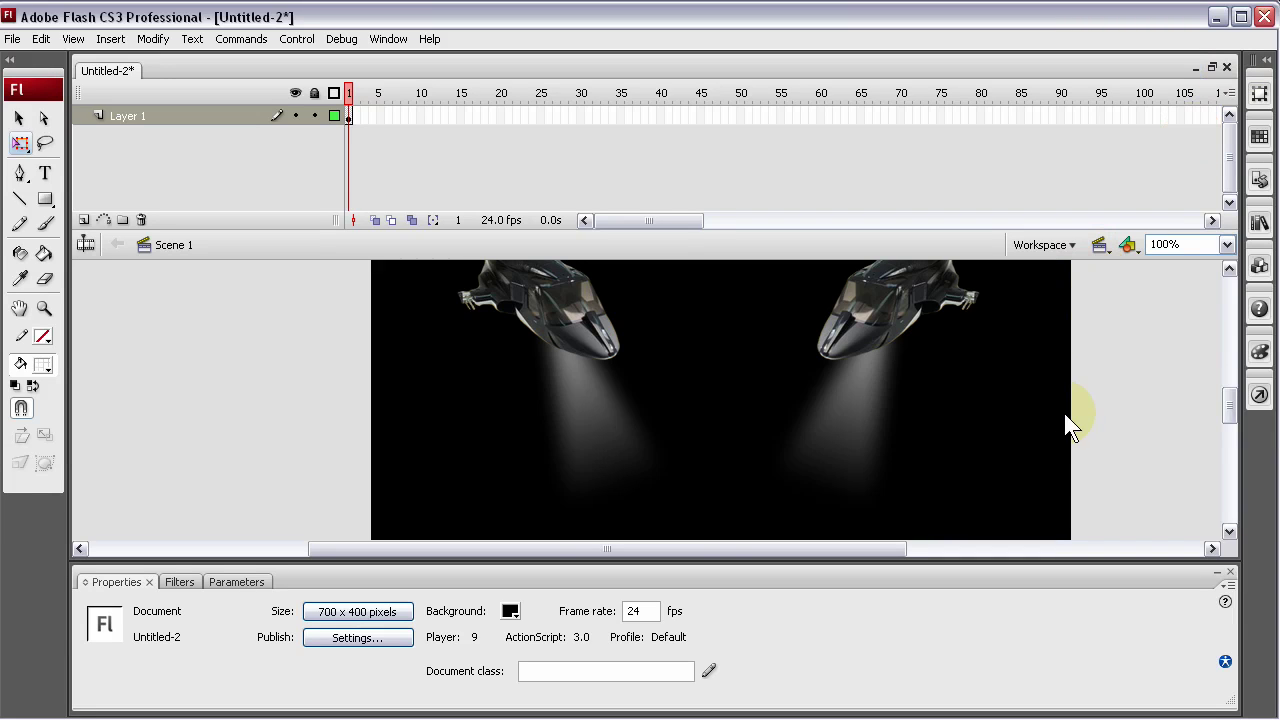
Inside wholeCopter, give the blurred rotor blades a Brightness colour effect of 42%
click(887, 356)
double_click(887, 356)
click(922, 311)
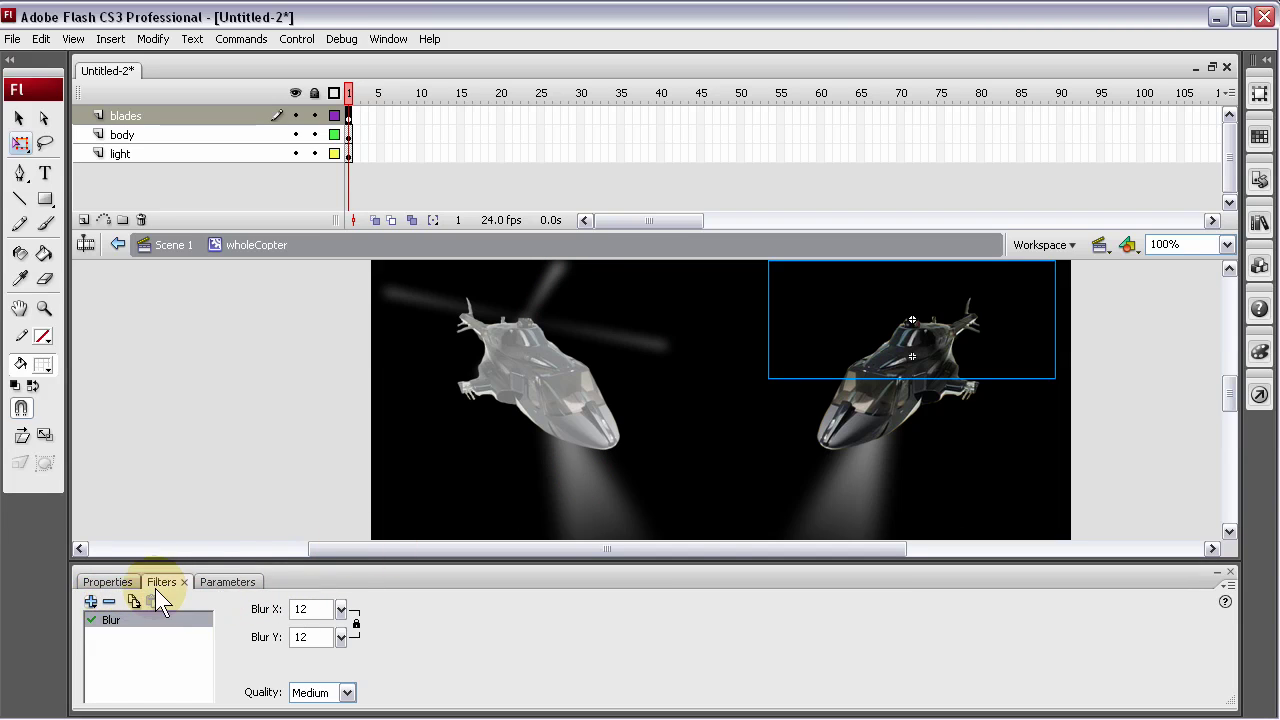
click(91, 601)
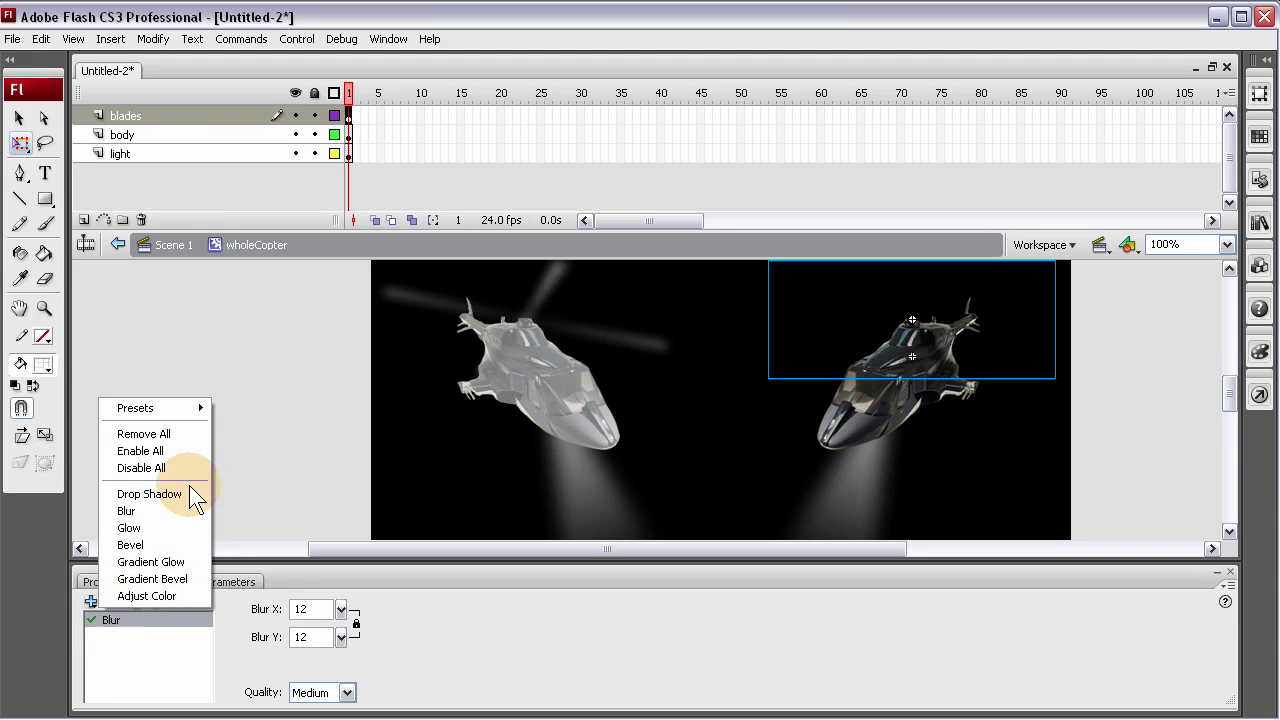
click(368, 645)
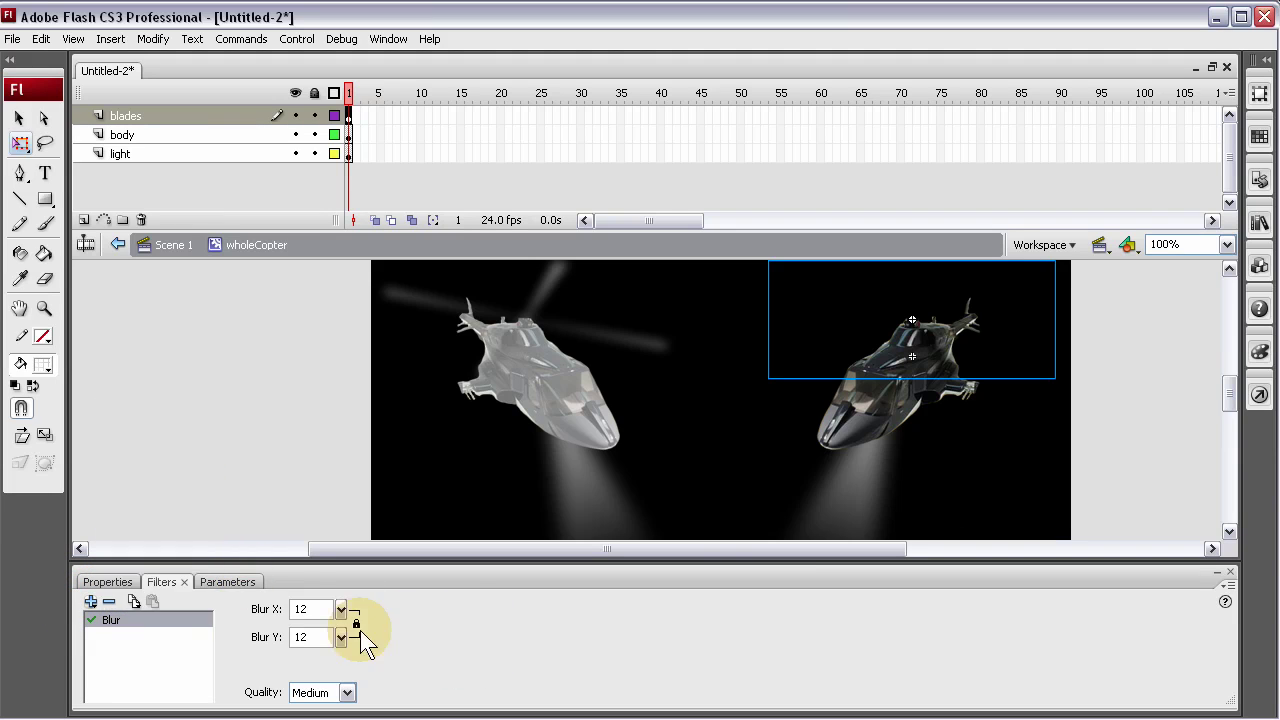
click(113, 585)
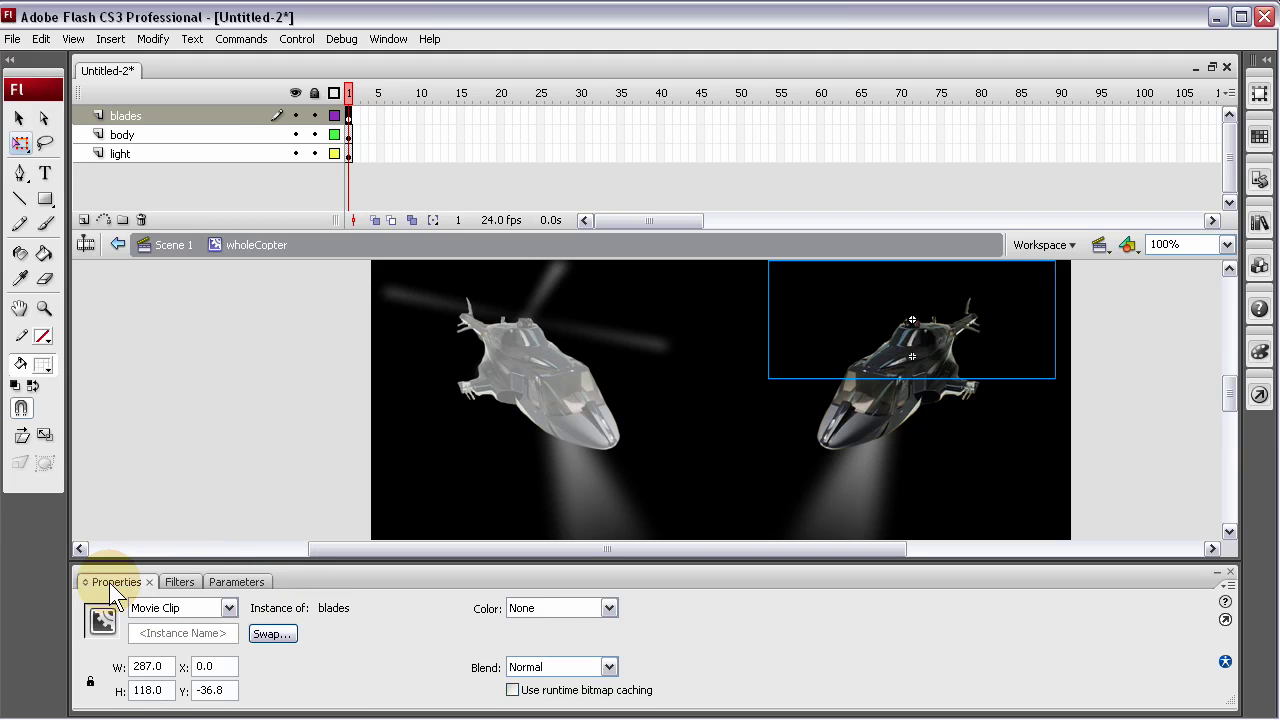
click(609, 609)
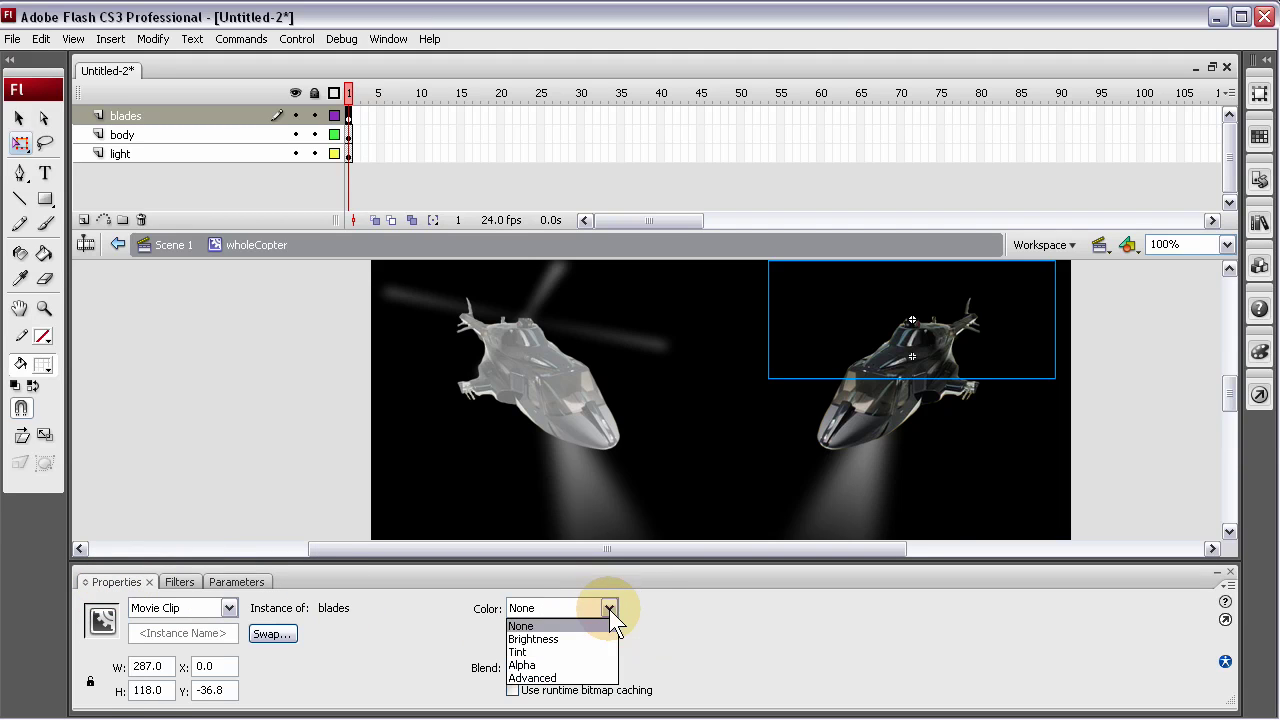
click(561, 641)
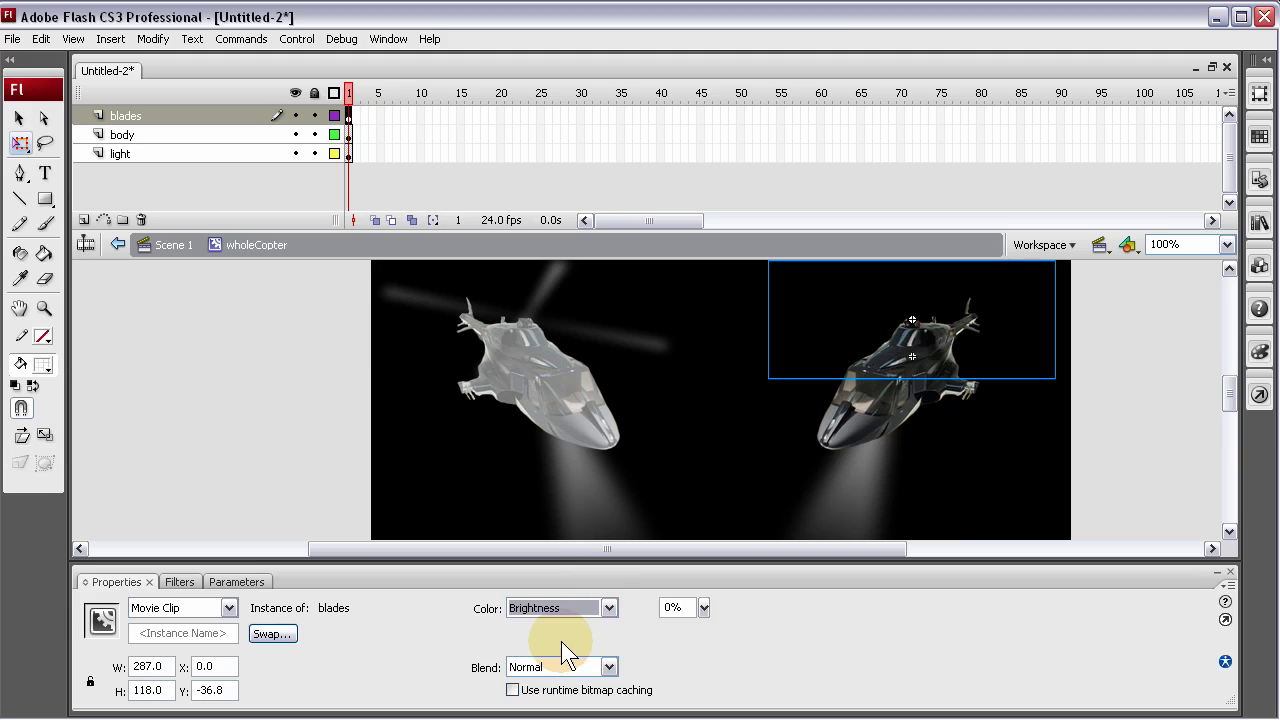
drag(703, 607, 703, 587)
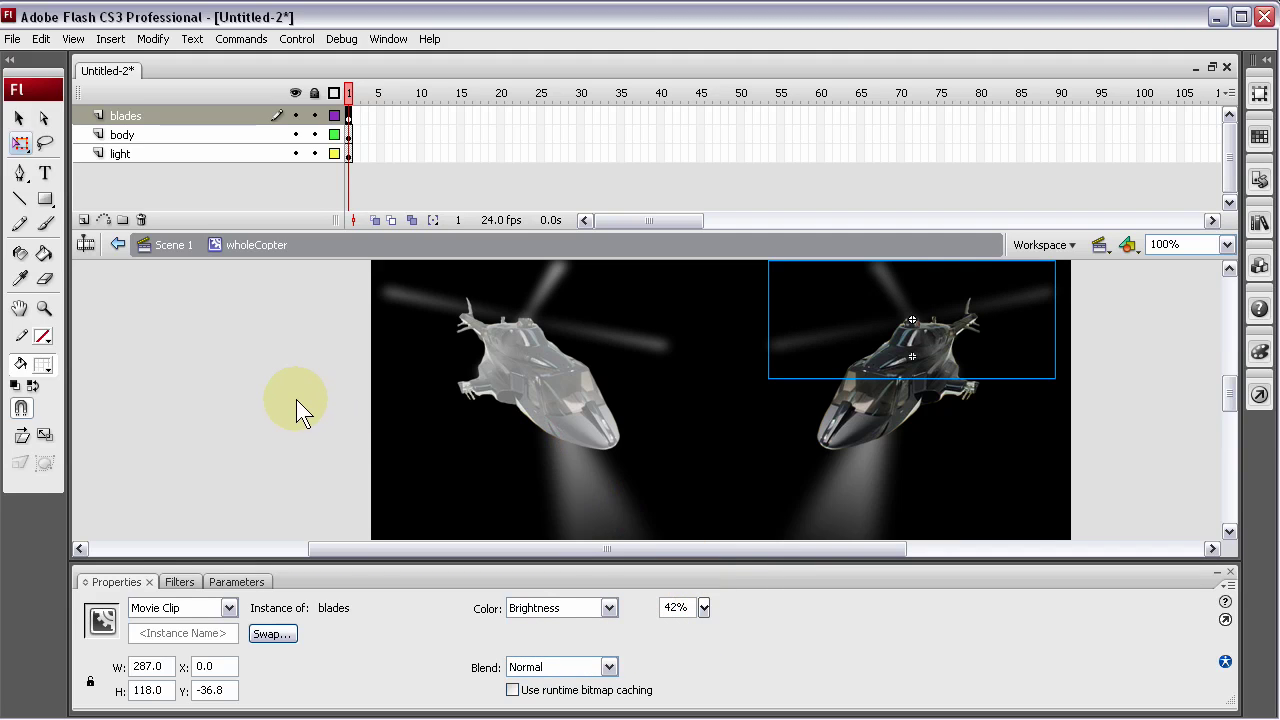
Preview both helicopters with their brightened rotors in Internet Explorer, then close the browser
key(F12)
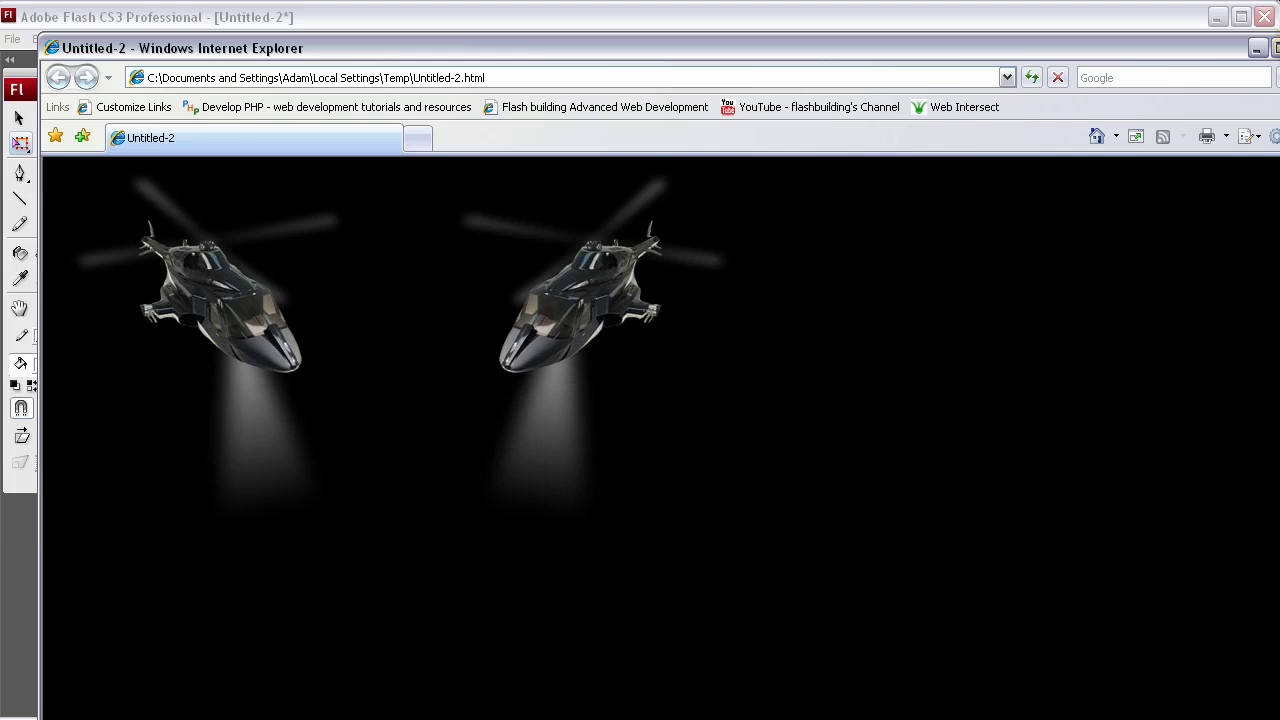
key(alt+F4)
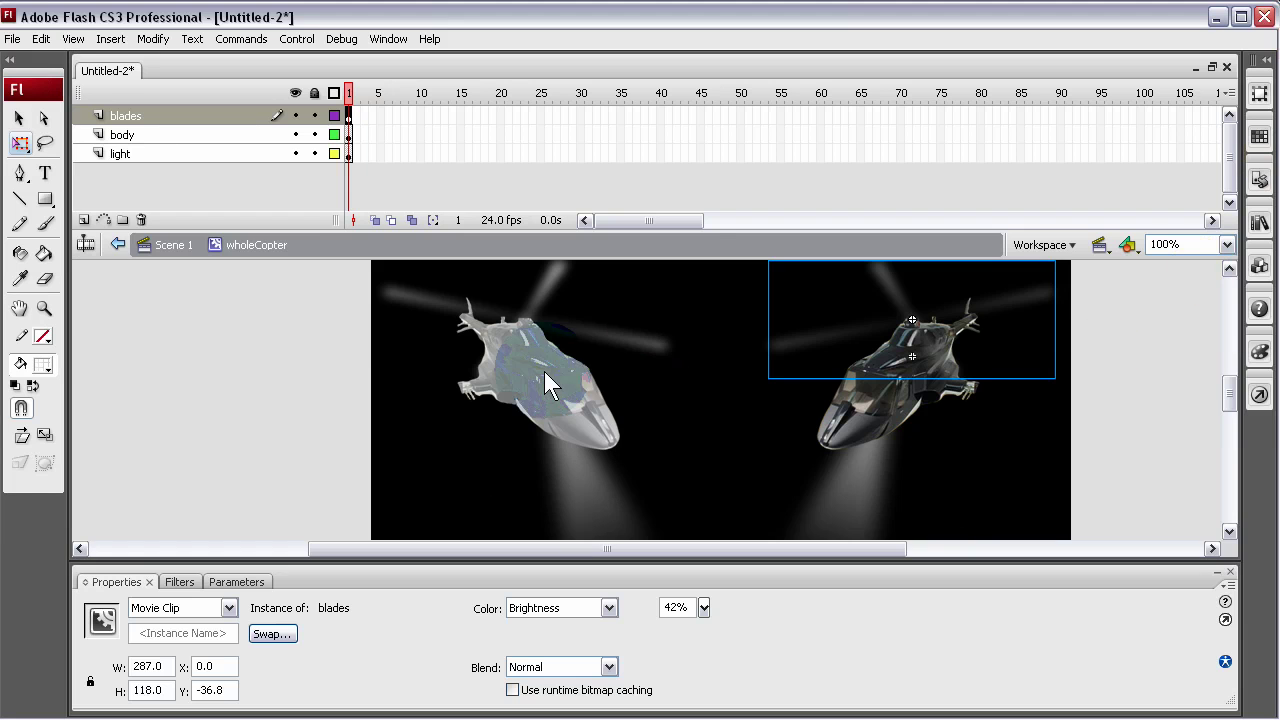
Exit wholeCopter to the Scene 1 timeline and leave both helicopters deselected
click(256, 325)
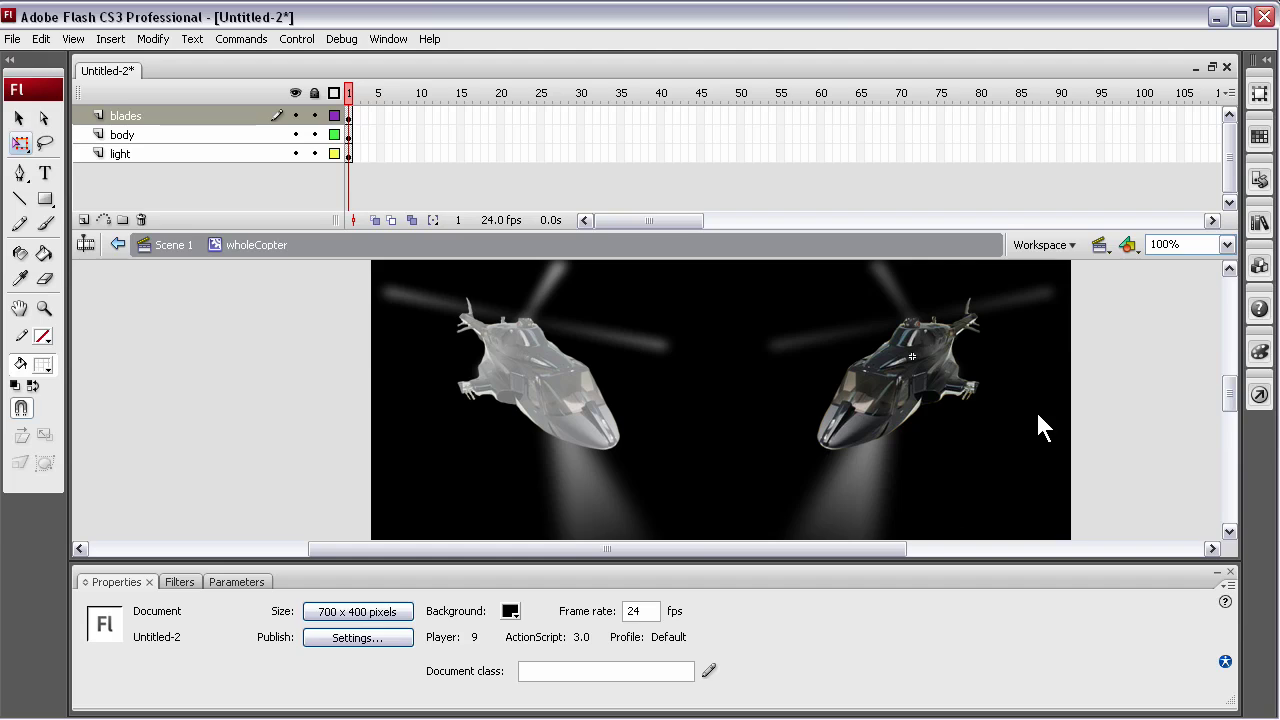
click(1197, 413)
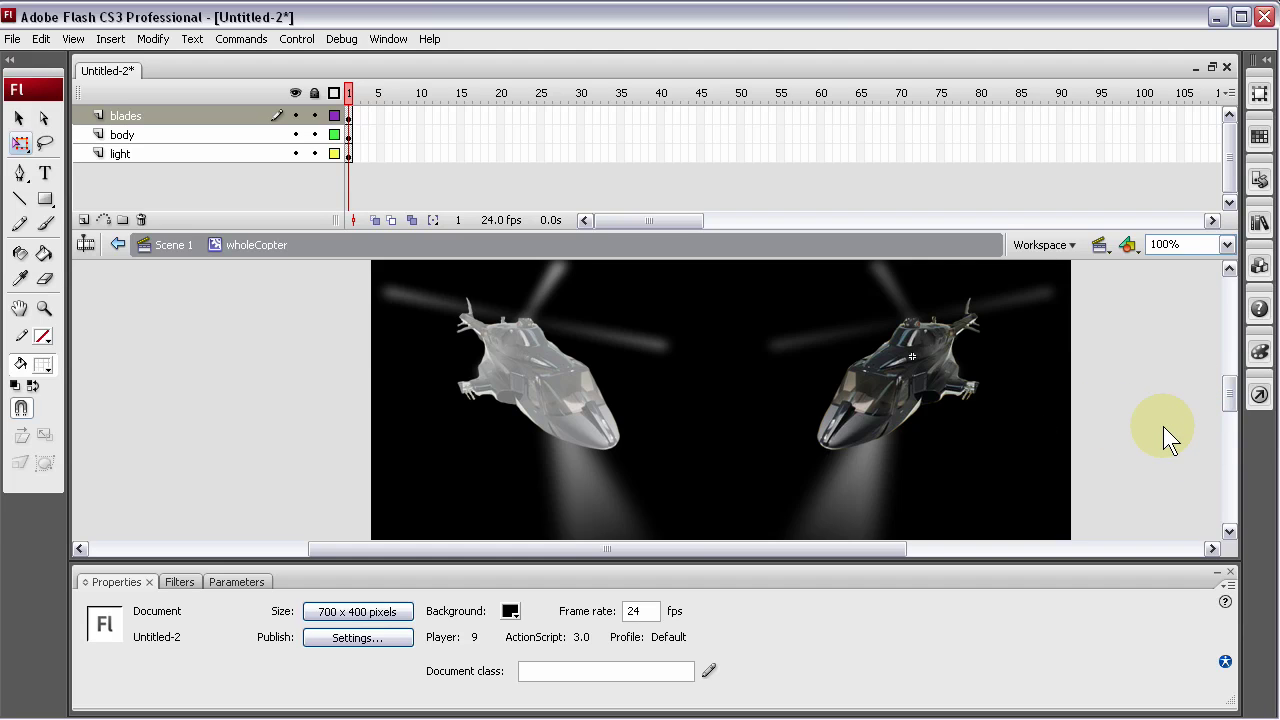
click(1163, 426)
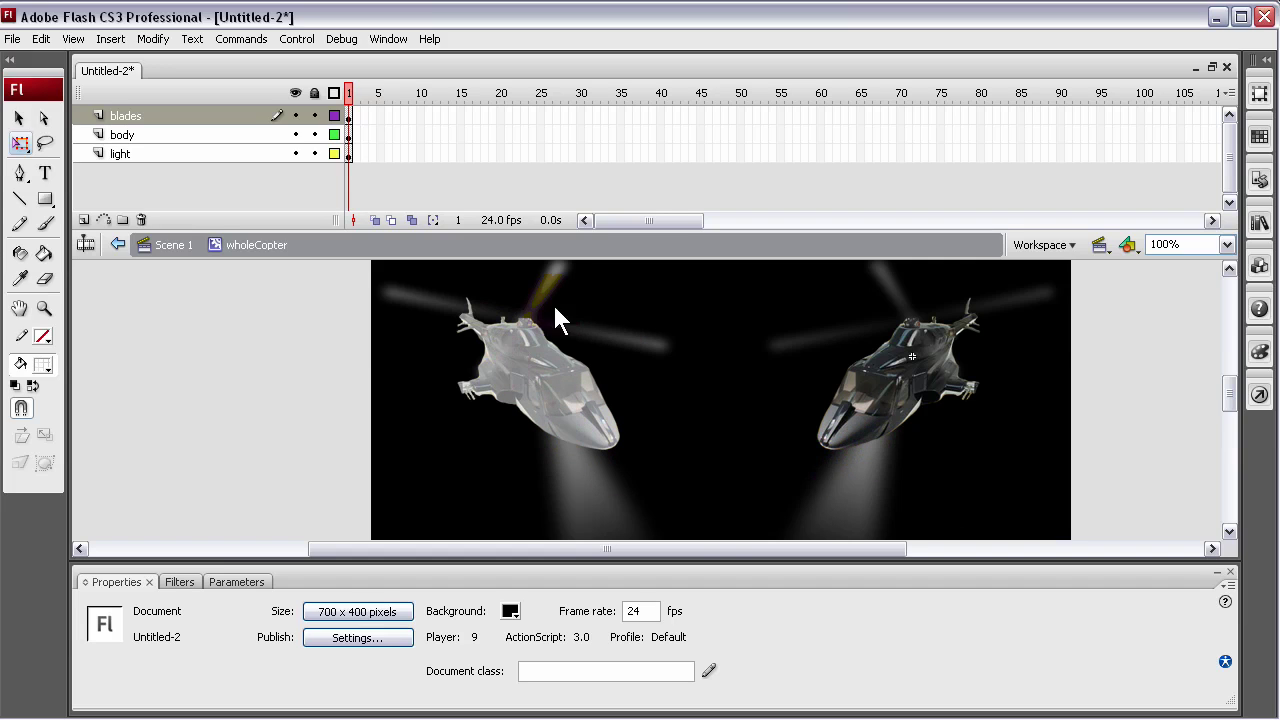
scroll(505, 391, up, 3)
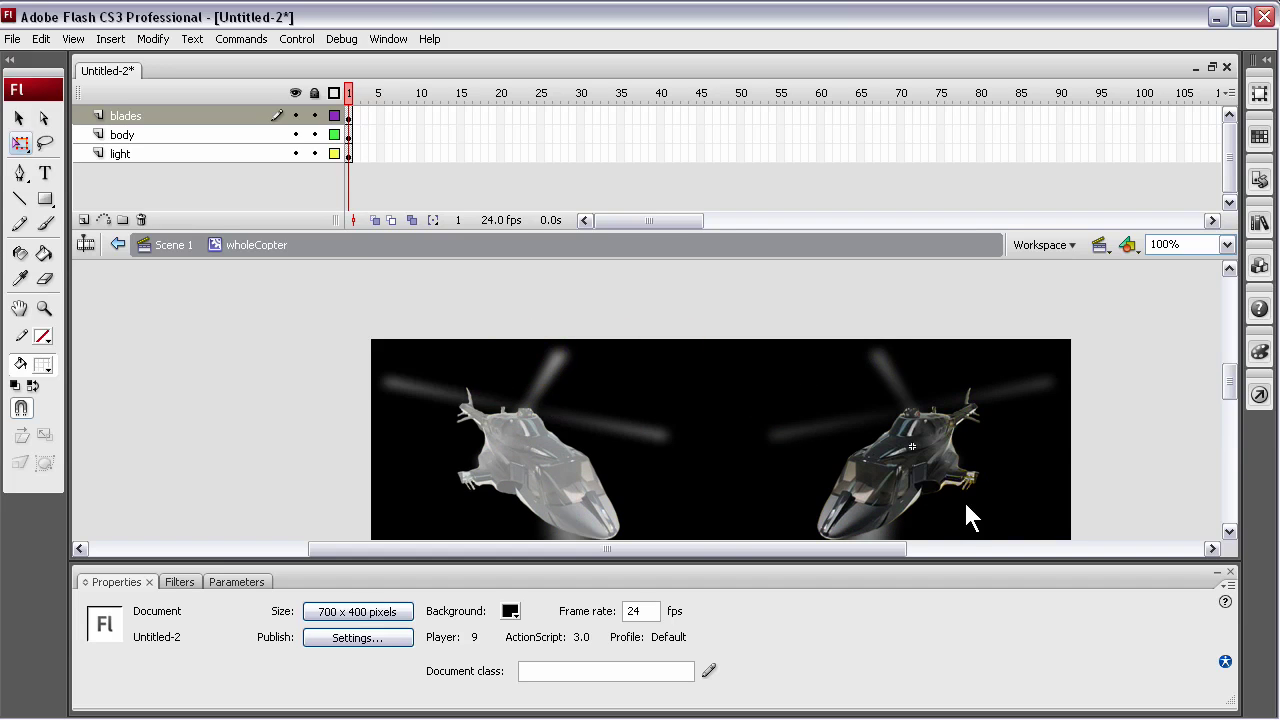
scroll(862, 384, down, 3)
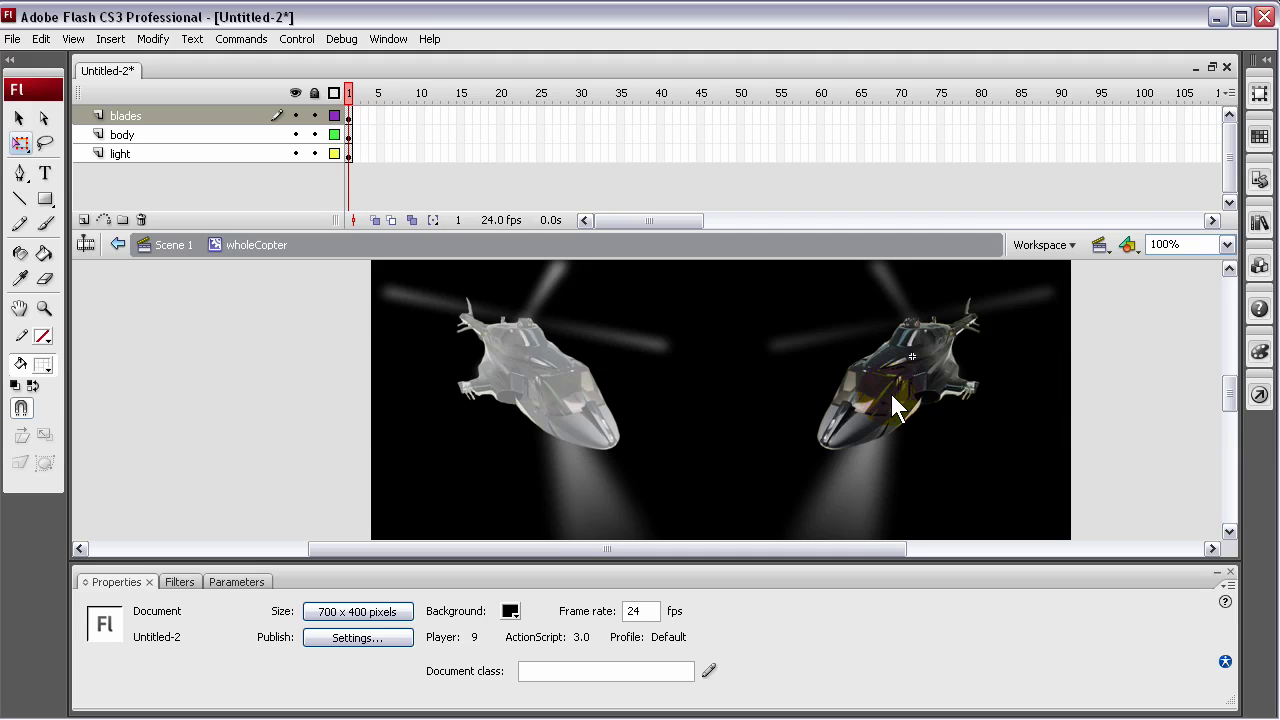
click(893, 405)
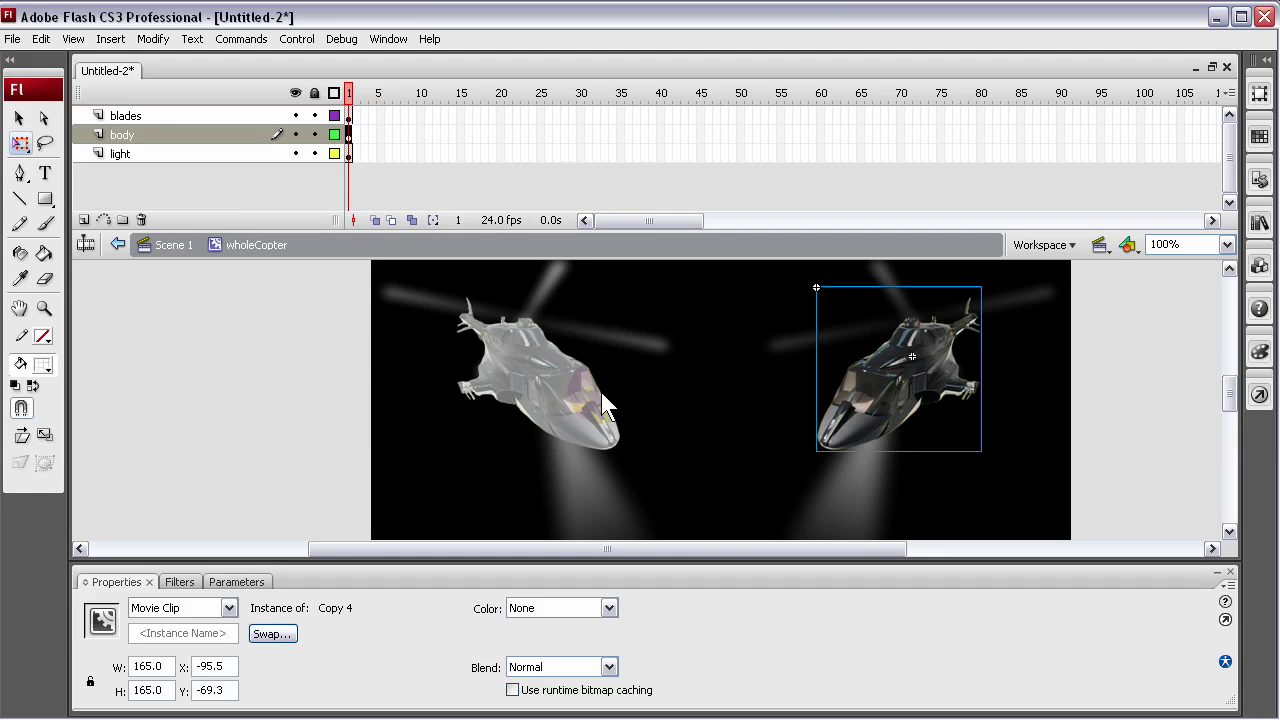
double_click(605, 405)
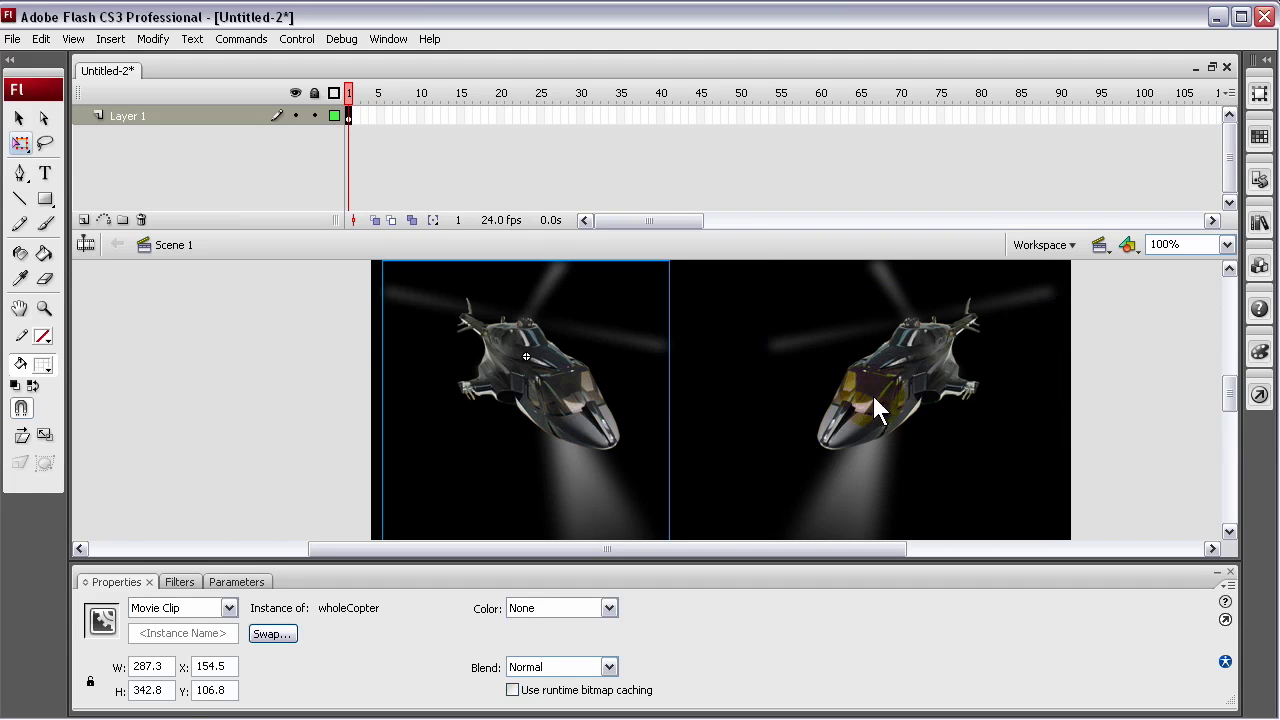
click(892, 397)
click(1167, 441)
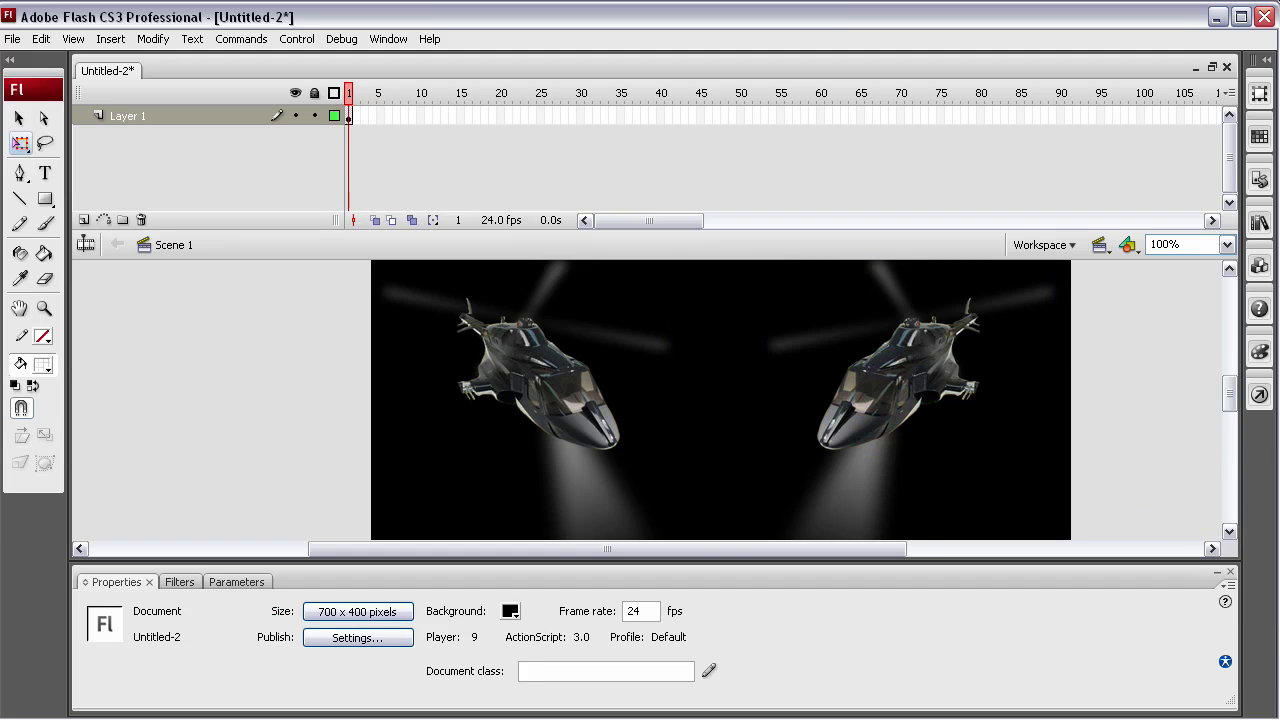